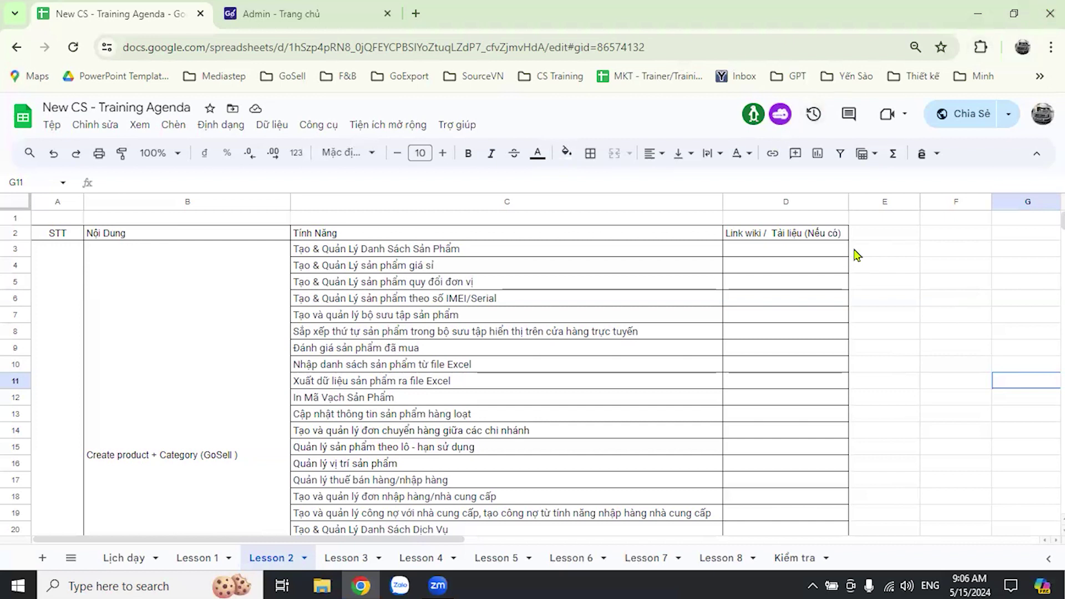
- Switch to the GoSell admin and open the bakery's storefront homepage in a new tab
click(925, 367)
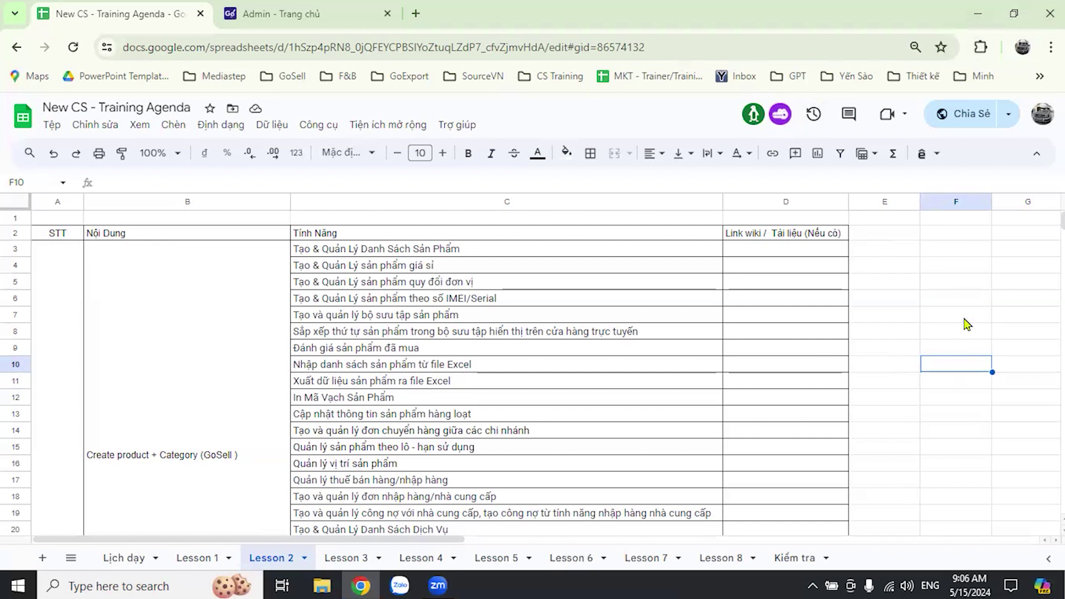
key(ctrl+Tab)
click(319, 113)
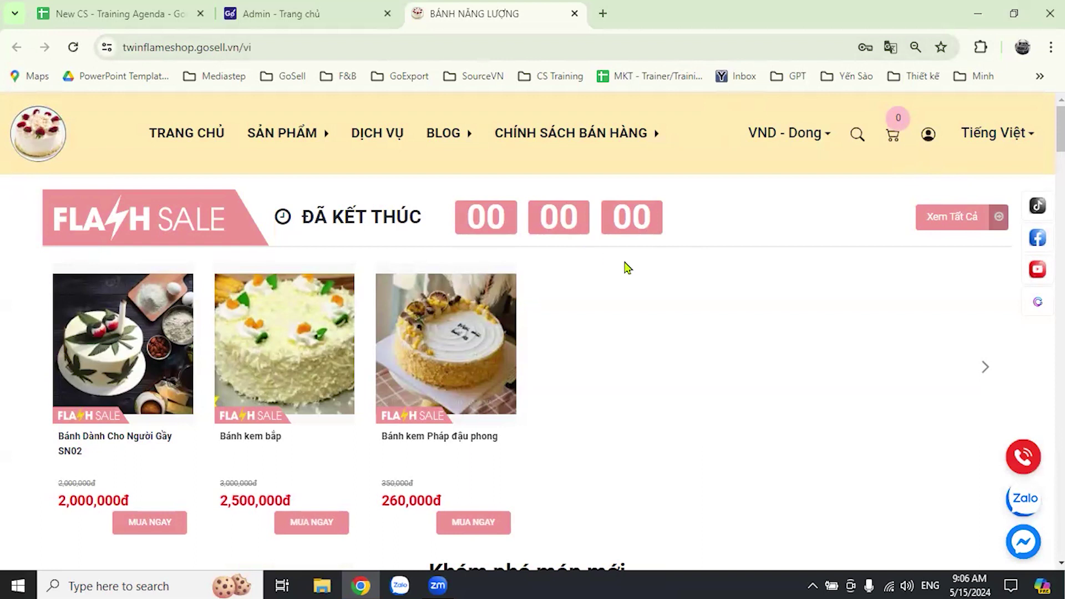
- Scroll through the flash-sale cakes and product collection down to the discounted sandwiches
scroll(686, 335, down, 2)
scroll(688, 333, up, 2)
scroll(688, 332, down, 4)
scroll(701, 336, down, 4)
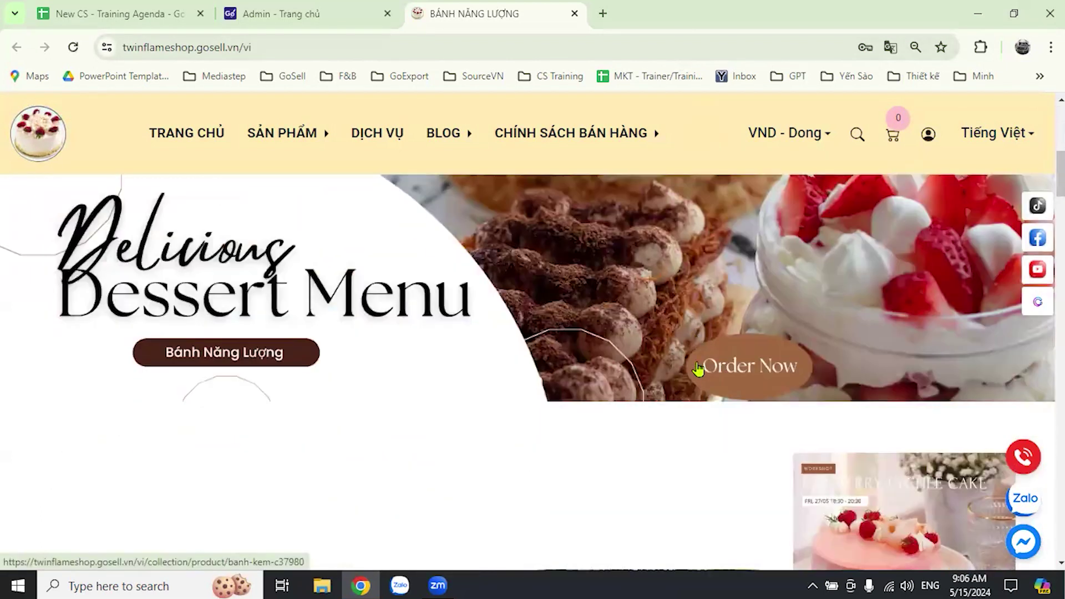
scroll(696, 350, up, 5)
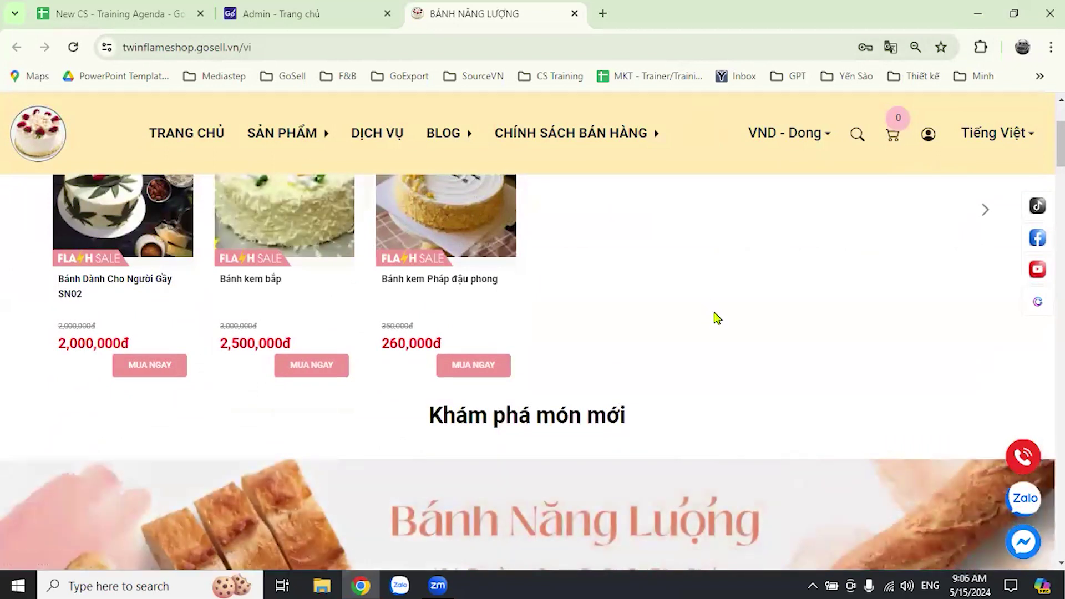
scroll(713, 317, up, 2)
scroll(708, 319, down, 1)
scroll(668, 359, up, 2)
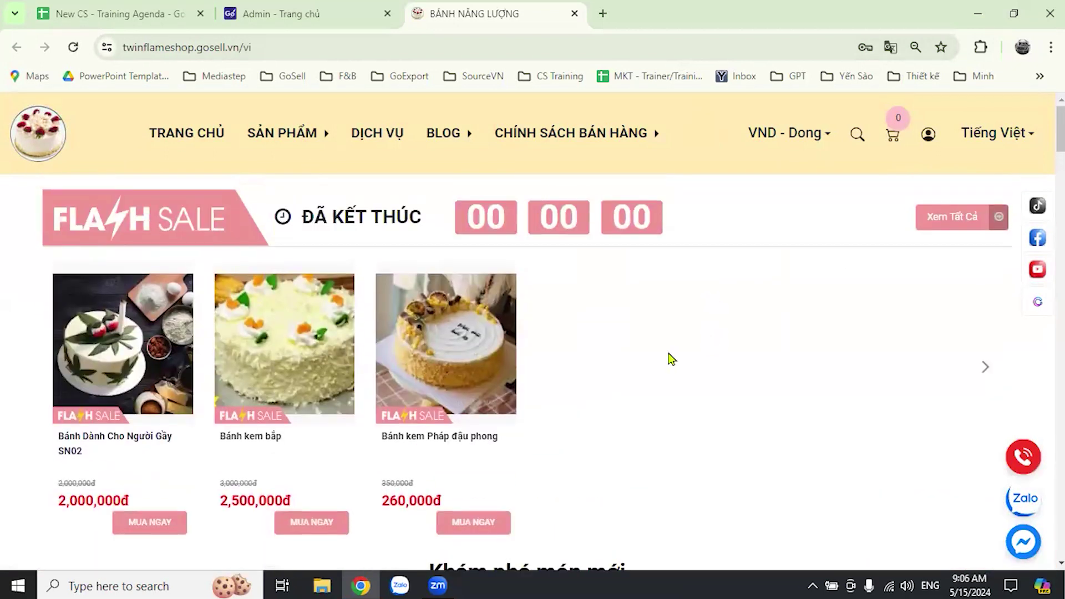
scroll(680, 348, down, 2)
scroll(678, 348, down, 12)
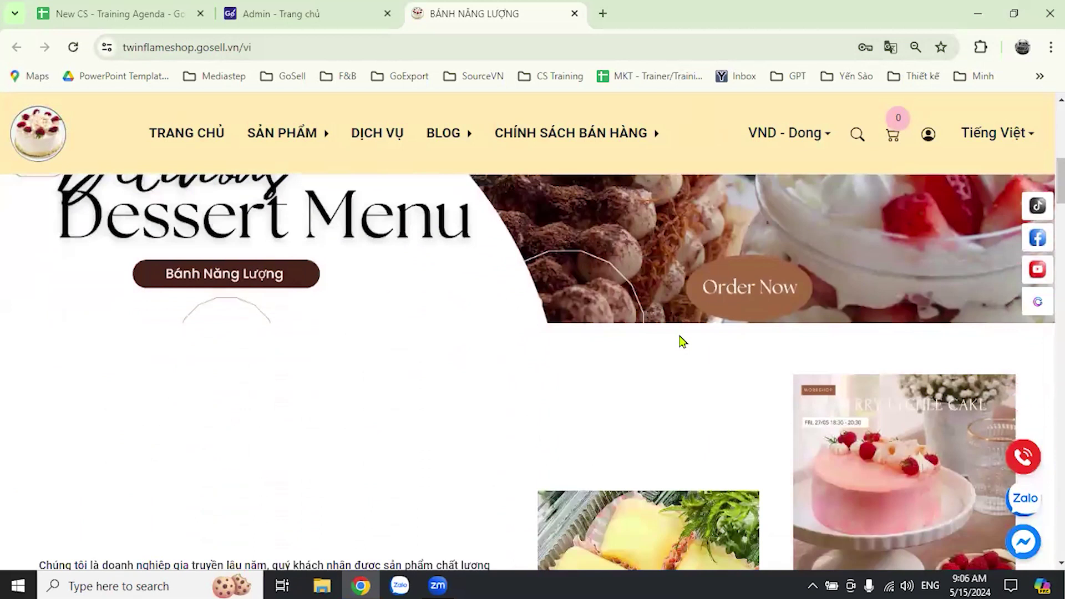
scroll(681, 338, down, 15)
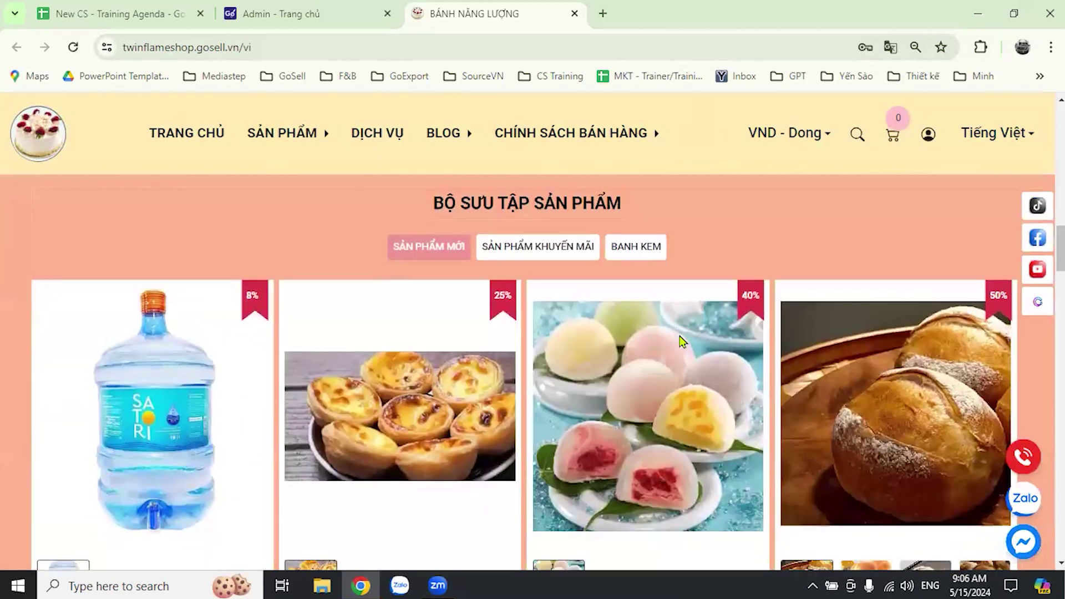
scroll(545, 365, down, 1)
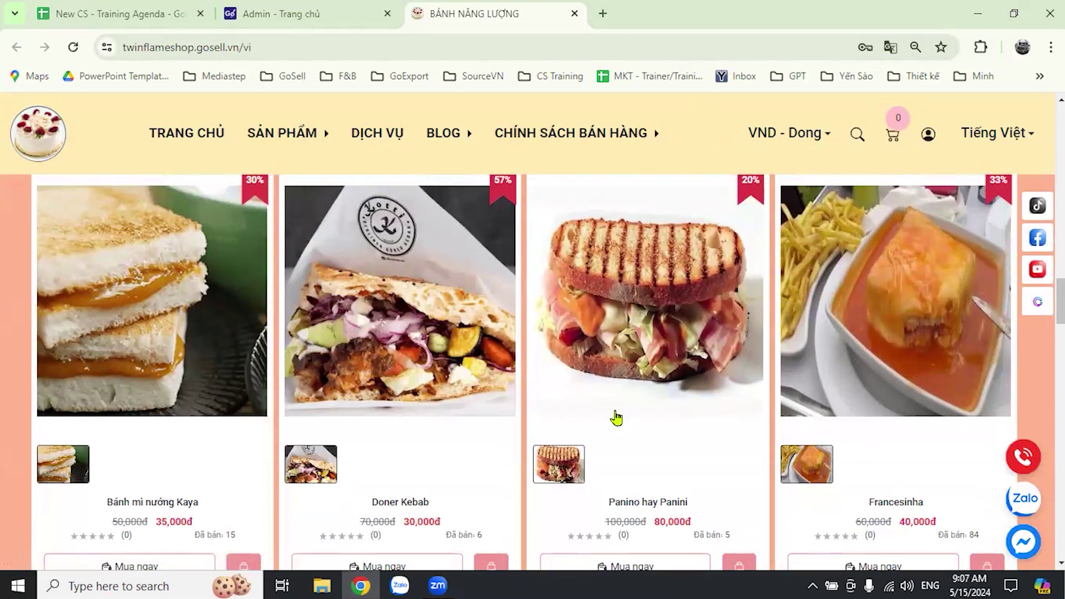
scroll(621, 405, up, 3)
scroll(632, 398, down, 7)
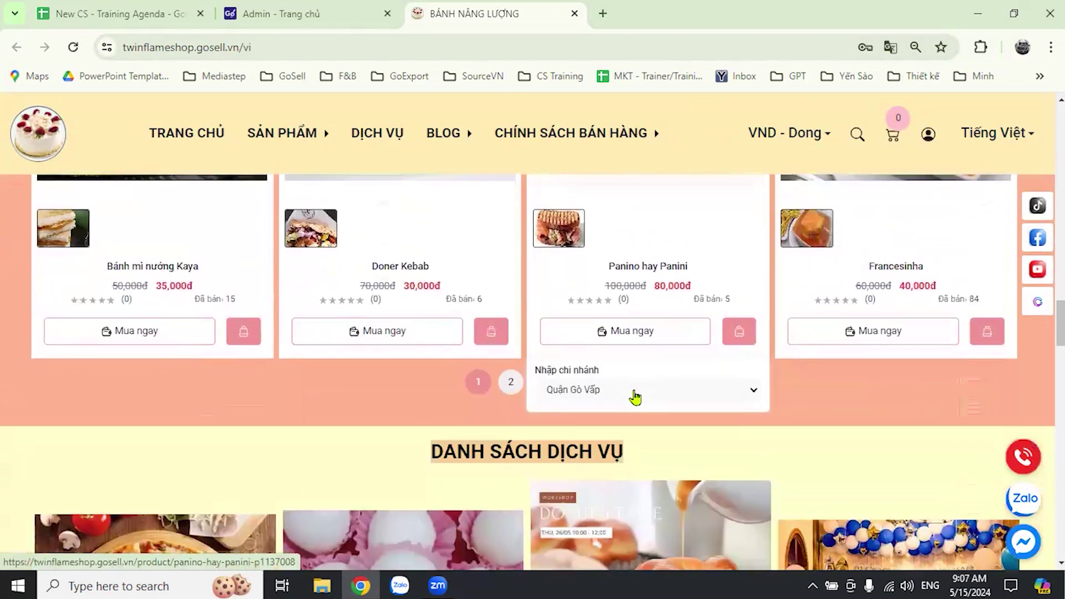
scroll(389, 382, up, 1)
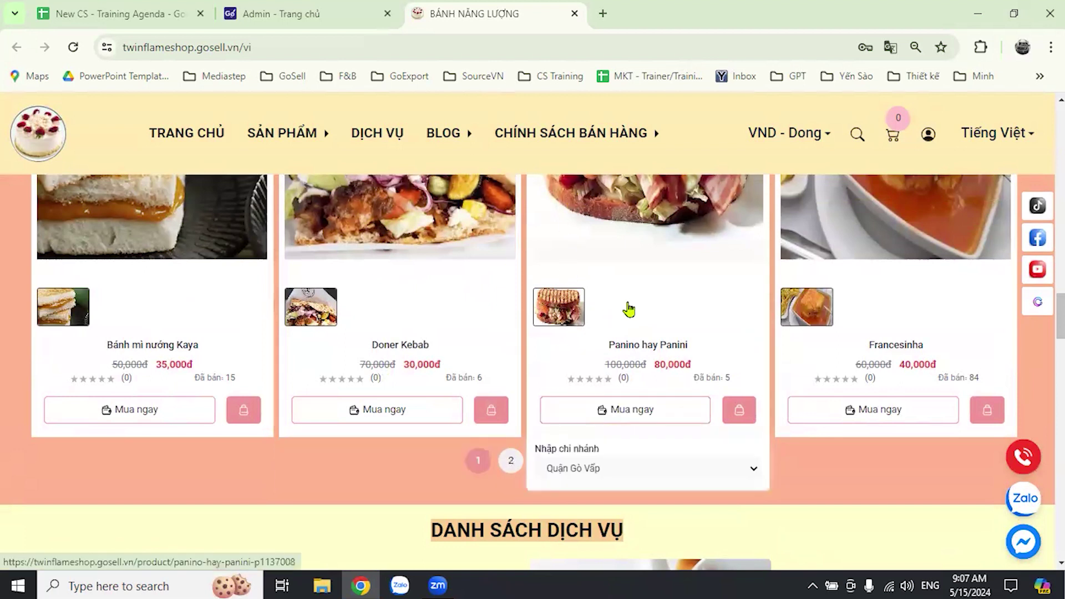
- Go back to the training agenda's Lesson 3 sheet and scroll down through its feature rows
click(105, 12)
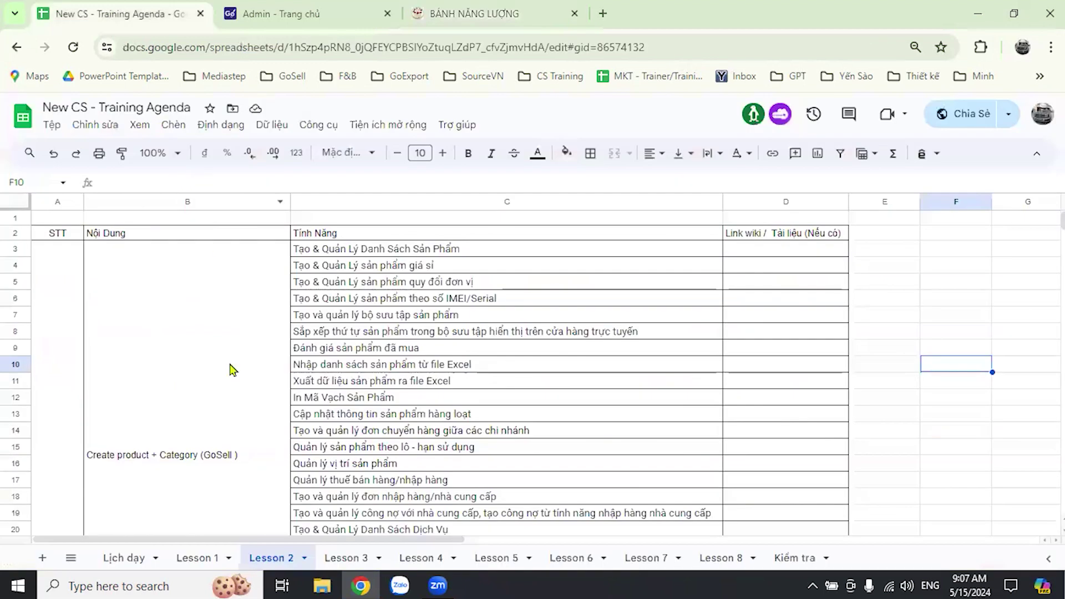
click(344, 560)
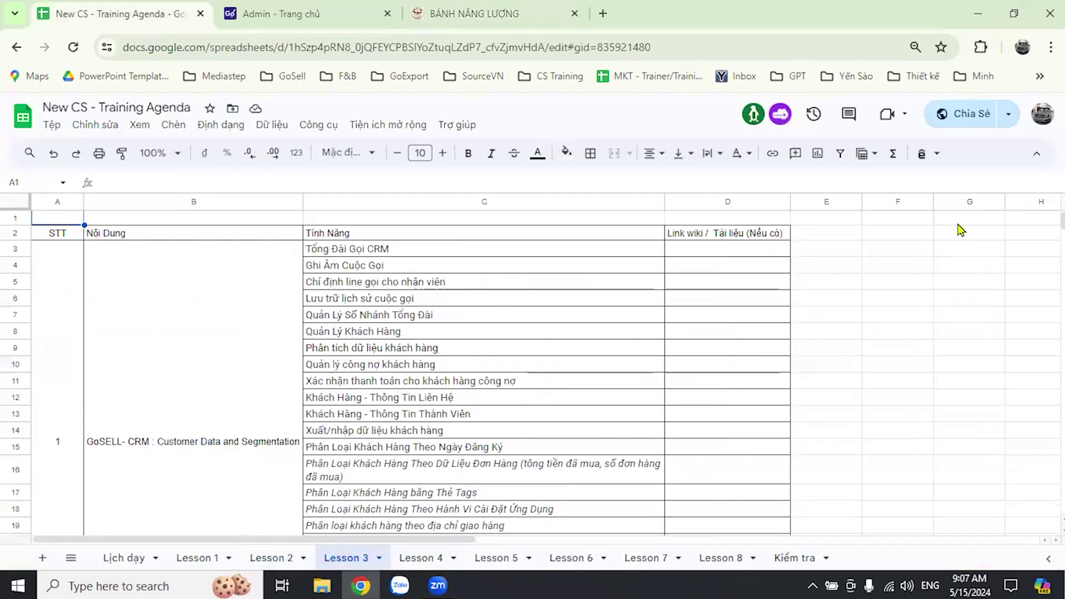
scroll(585, 371, down, 2)
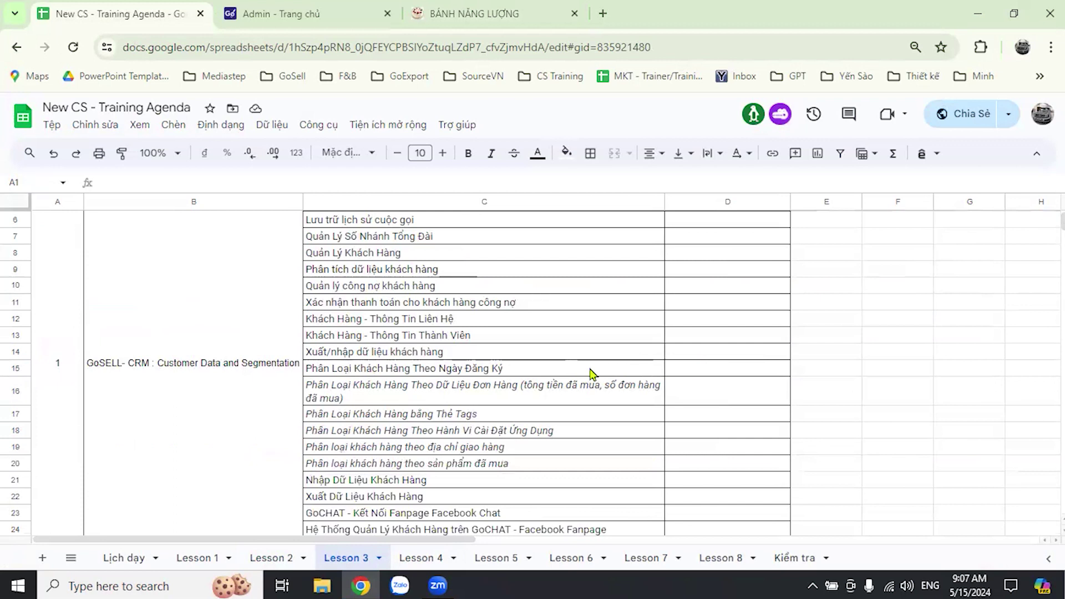
scroll(633, 375, down, 7)
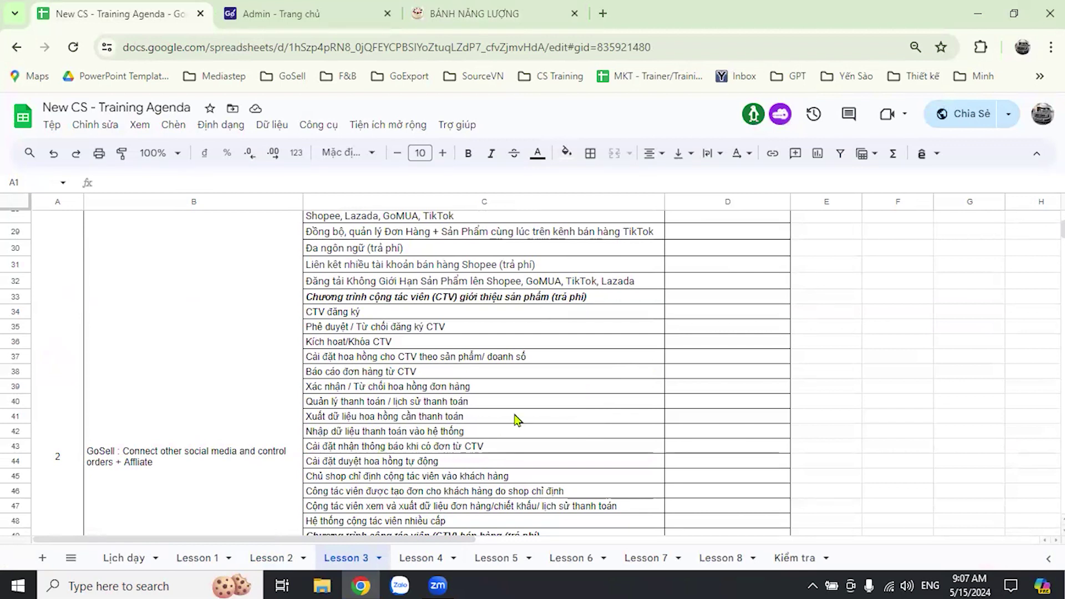
scroll(472, 372, down, 5)
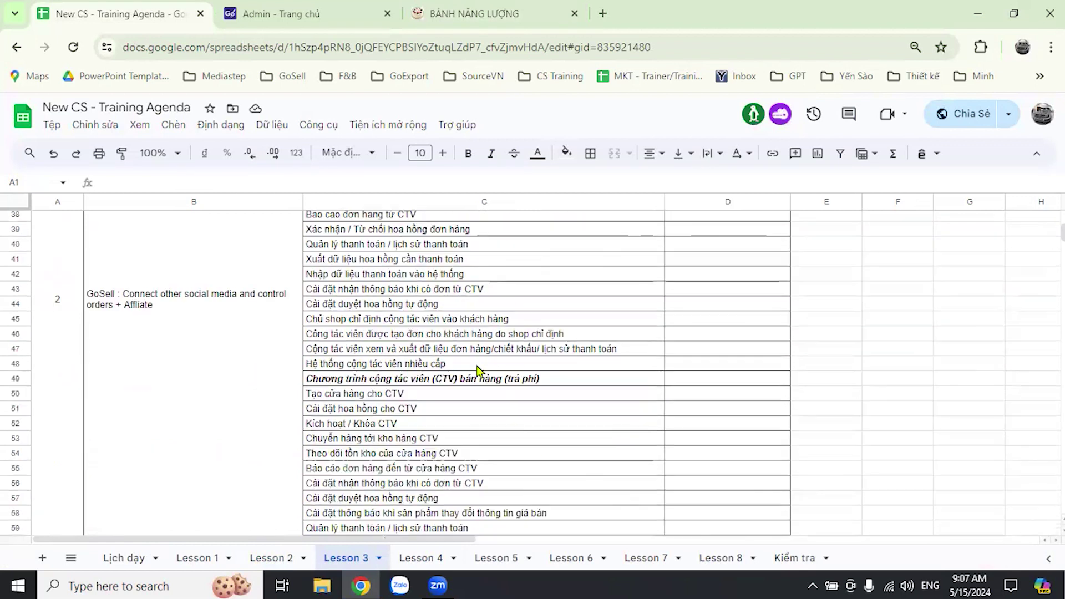
scroll(475, 370, down, 4)
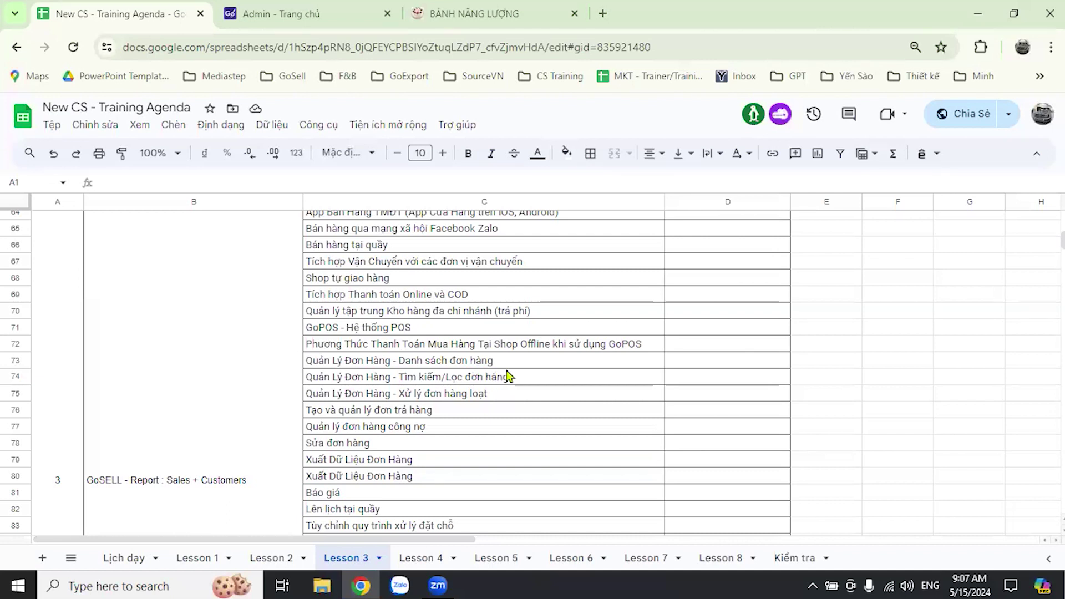
scroll(502, 382, down, 5)
scroll(511, 387, down, 1)
- Scroll back up, select empty cell F11, then scroll down to the affiliate (CTV) features
scroll(511, 387, up, 12)
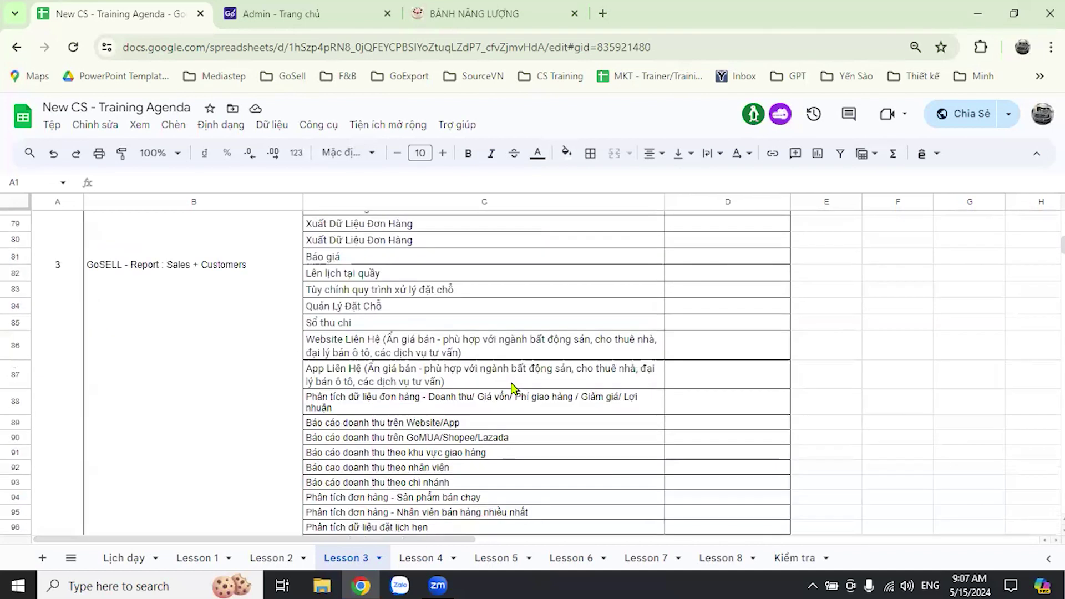
scroll(510, 387, up, 6)
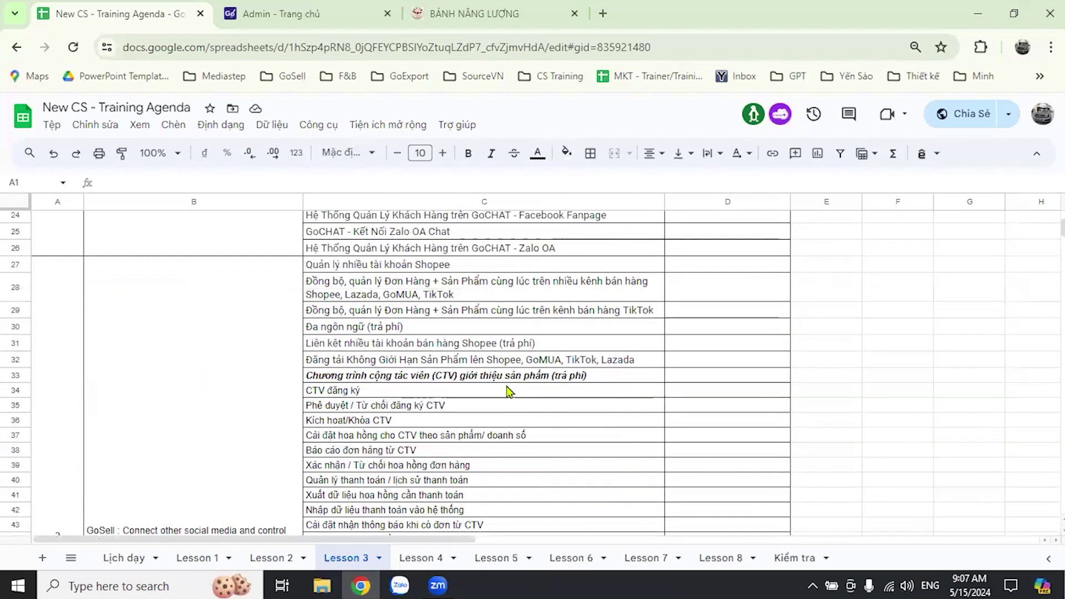
scroll(506, 392, up, 3)
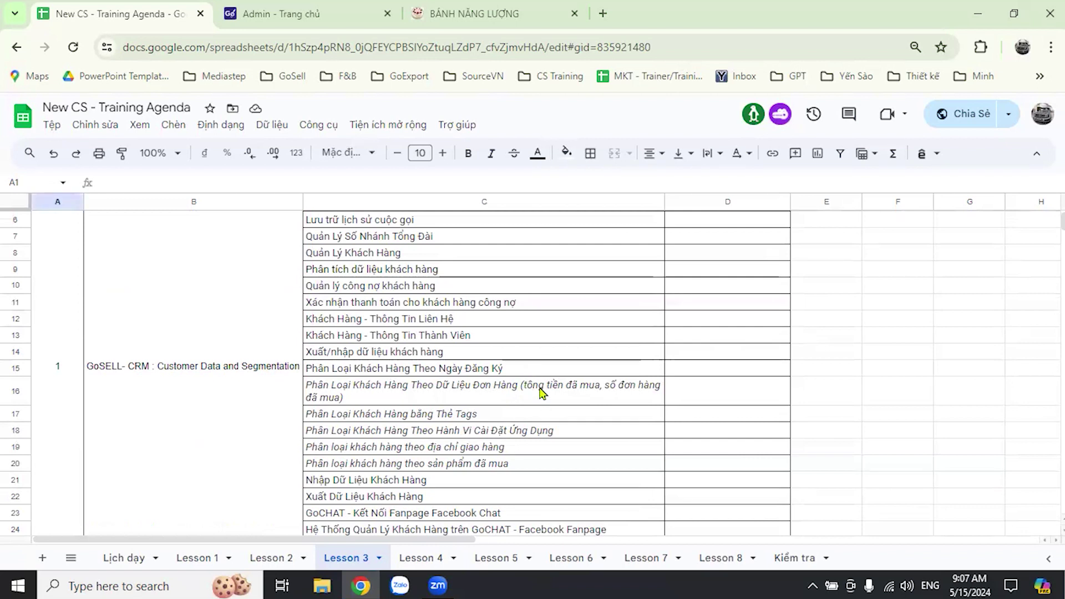
scroll(539, 397, up, 2)
scroll(541, 398, down, 3)
scroll(546, 402, up, 2)
click(865, 304)
scroll(416, 372, down, 2)
scroll(417, 375, down, 7)
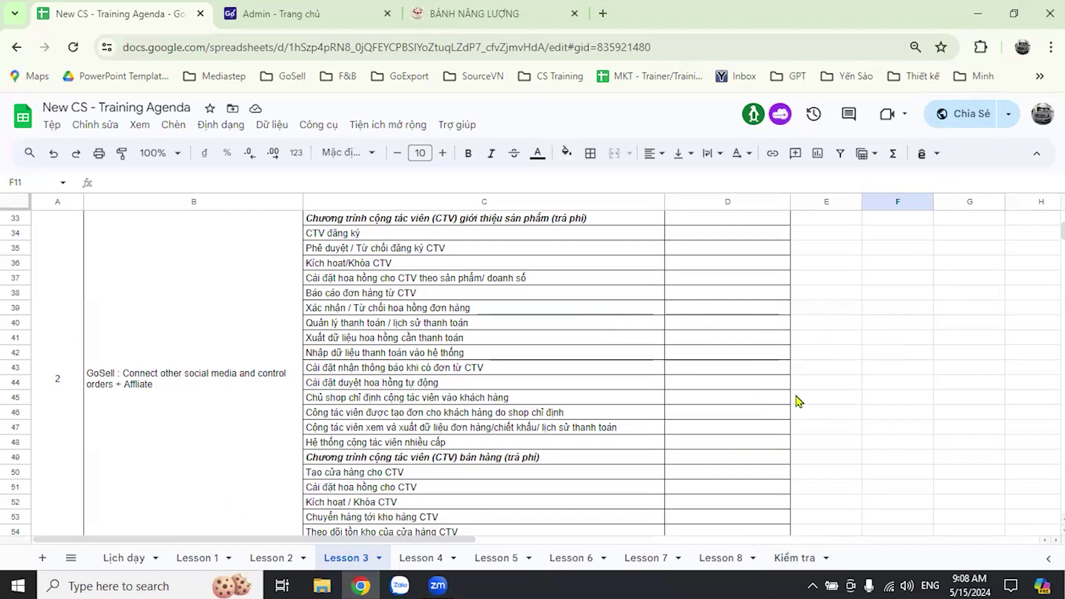
scroll(739, 442, down, 7)
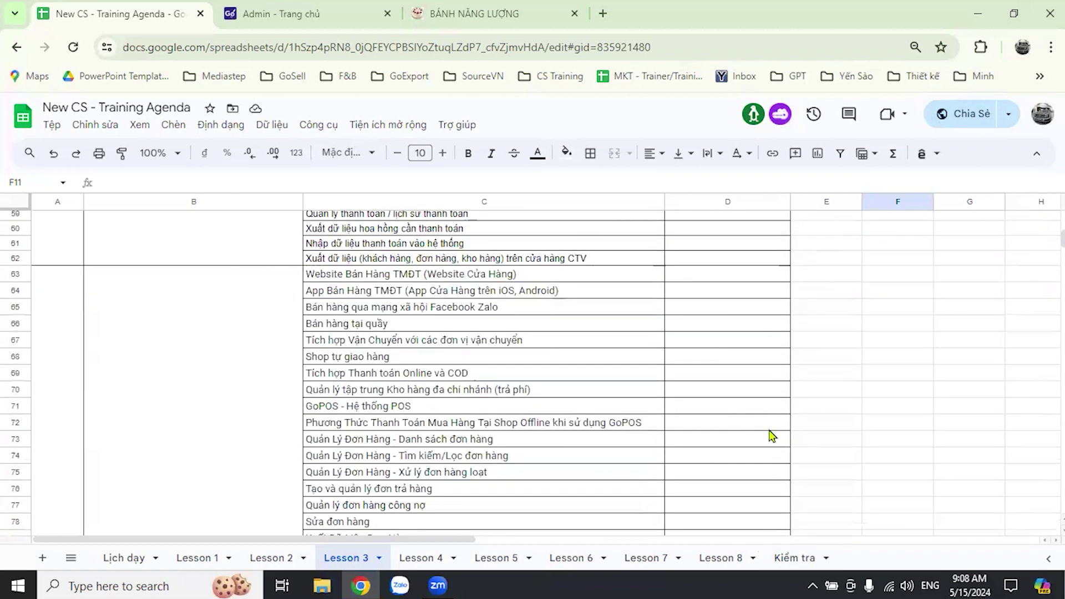
scroll(770, 433, down, 2)
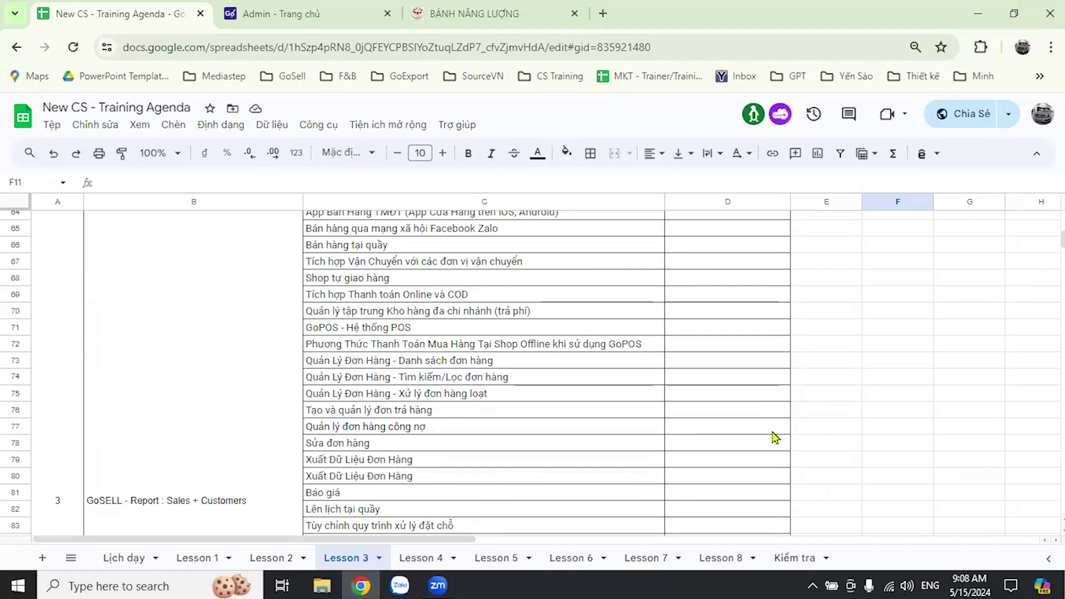
scroll(775, 431, down, 2)
scroll(771, 433, down, 2)
scroll(770, 435, down, 2)
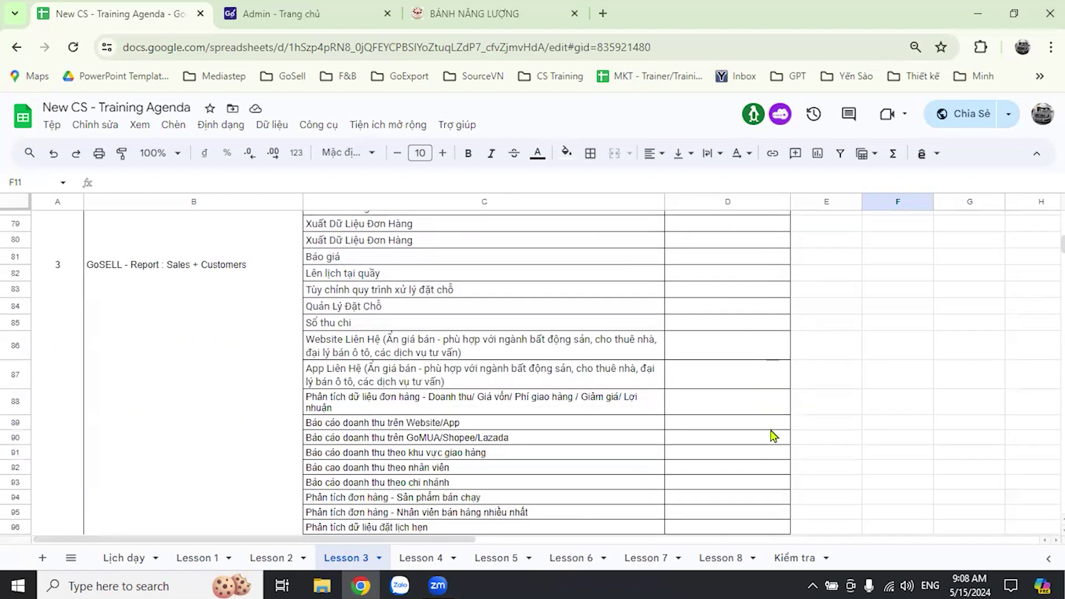
scroll(776, 430, down, 4)
scroll(775, 436, up, 4)
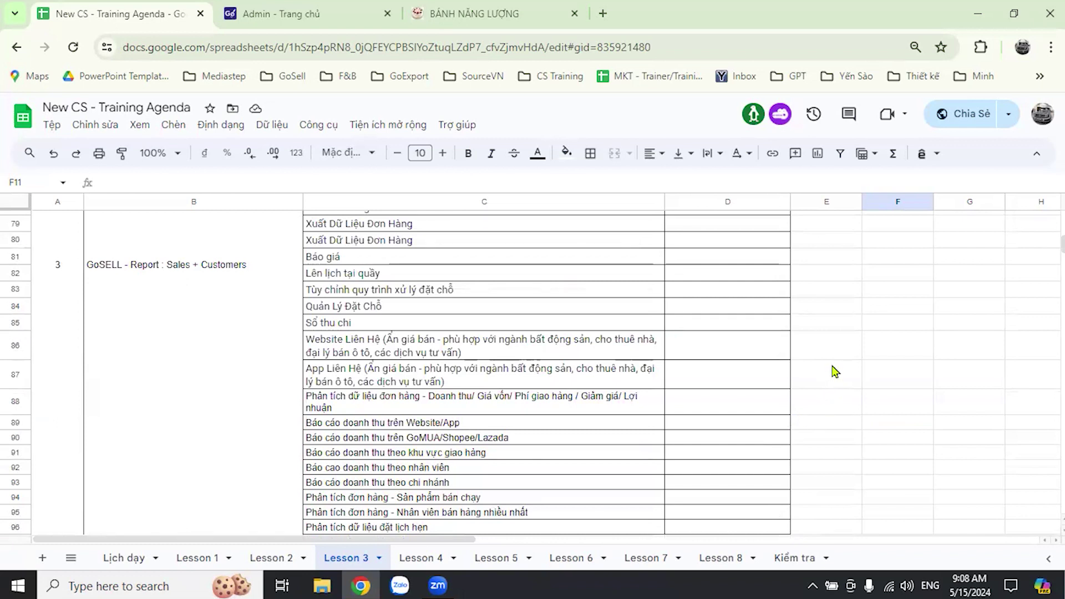
click(893, 307)
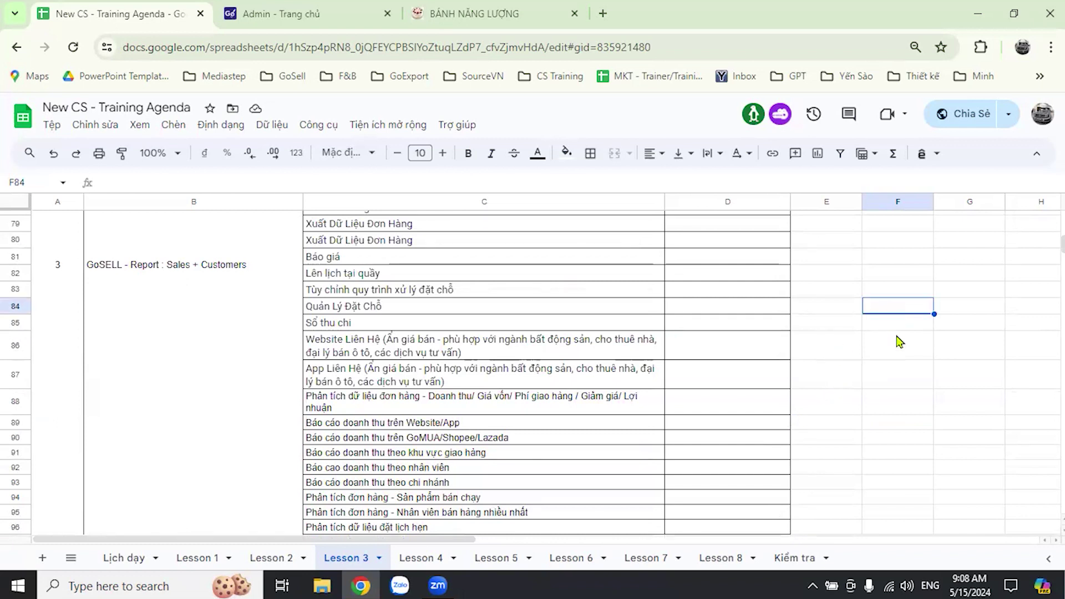
click(932, 292)
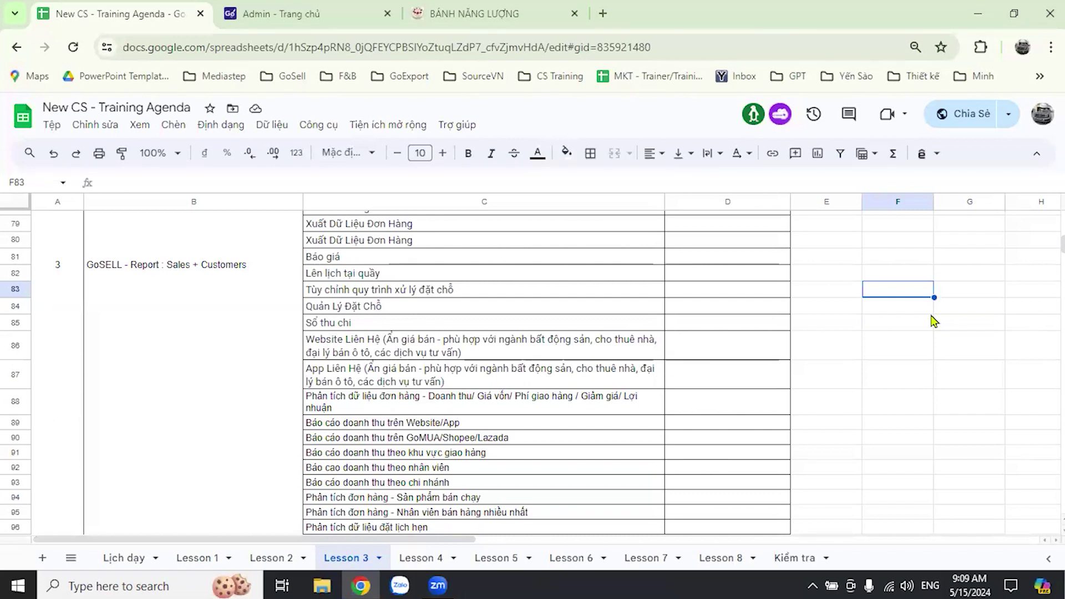
click(941, 275)
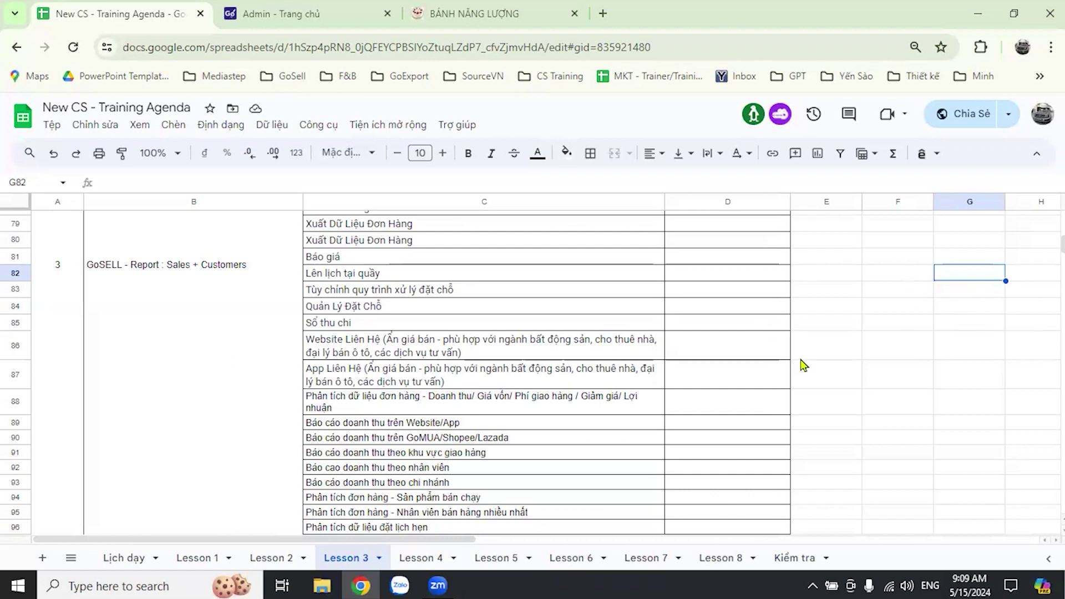
scroll(805, 366, up, 7)
scroll(821, 369, up, 2)
scroll(819, 363, down, 2)
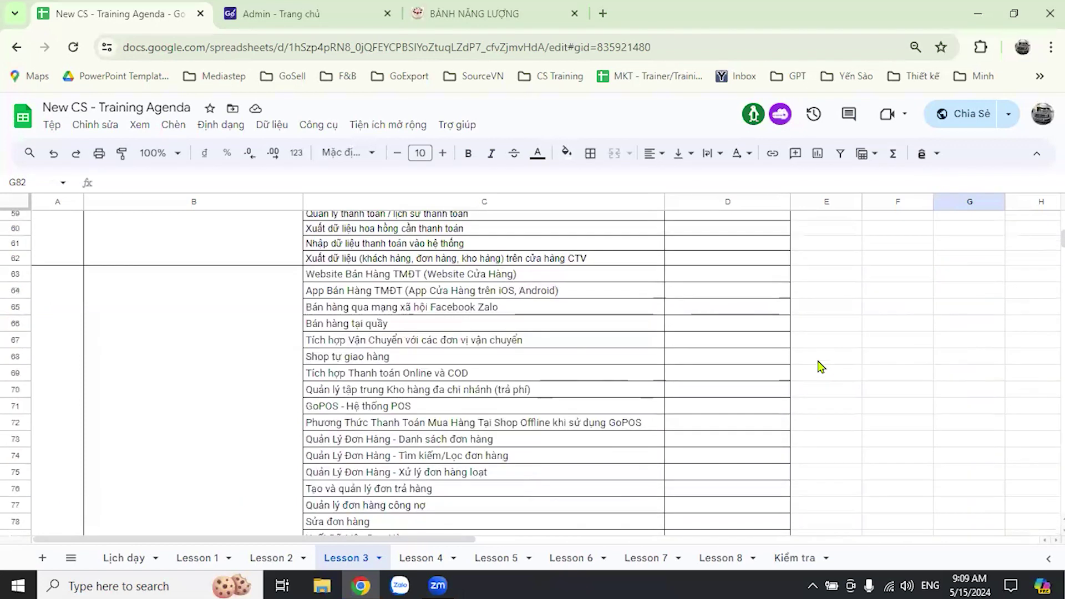
scroll(807, 398, up, 2)
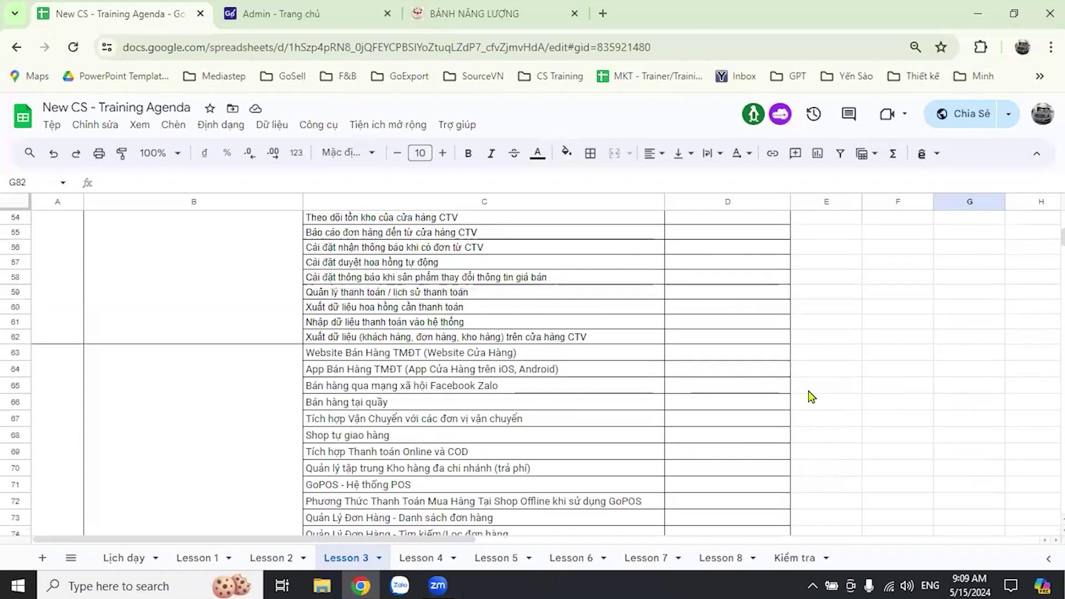
scroll(820, 394, up, 2)
scroll(823, 401, up, 2)
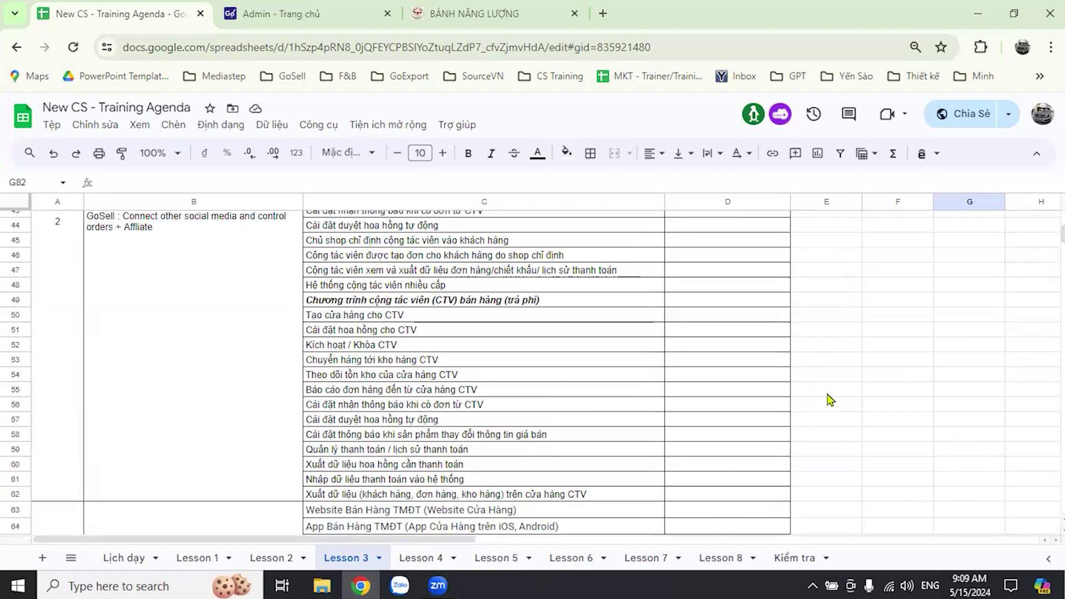
scroll(787, 408, up, 8)
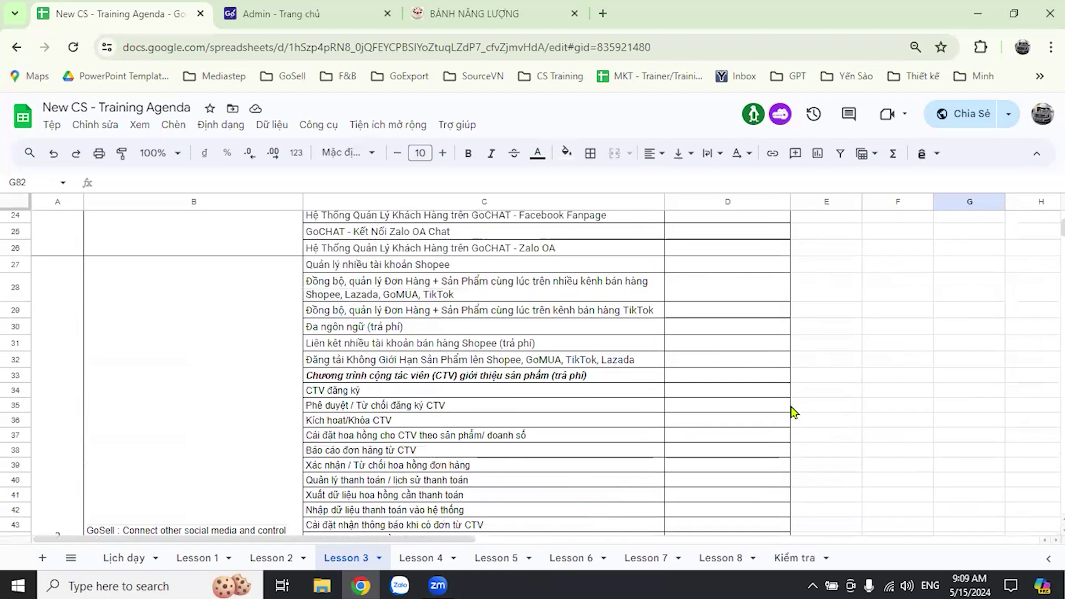
scroll(804, 431, up, 8)
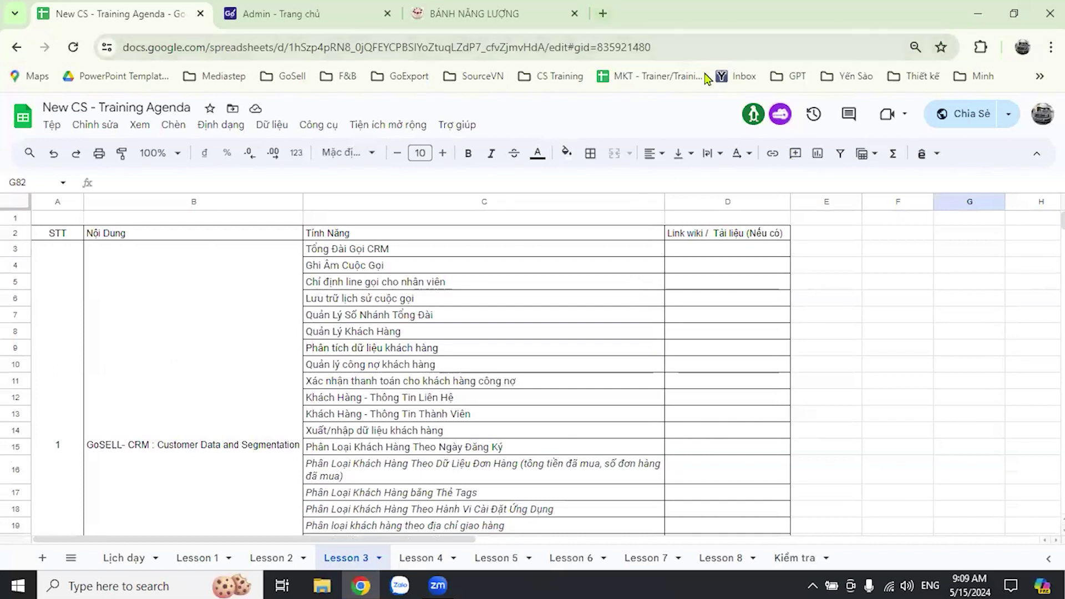
- Launch Jamboard in a new Chrome tab from the Google apps grid and dismiss the shutdown warning
key(ctrl+t)
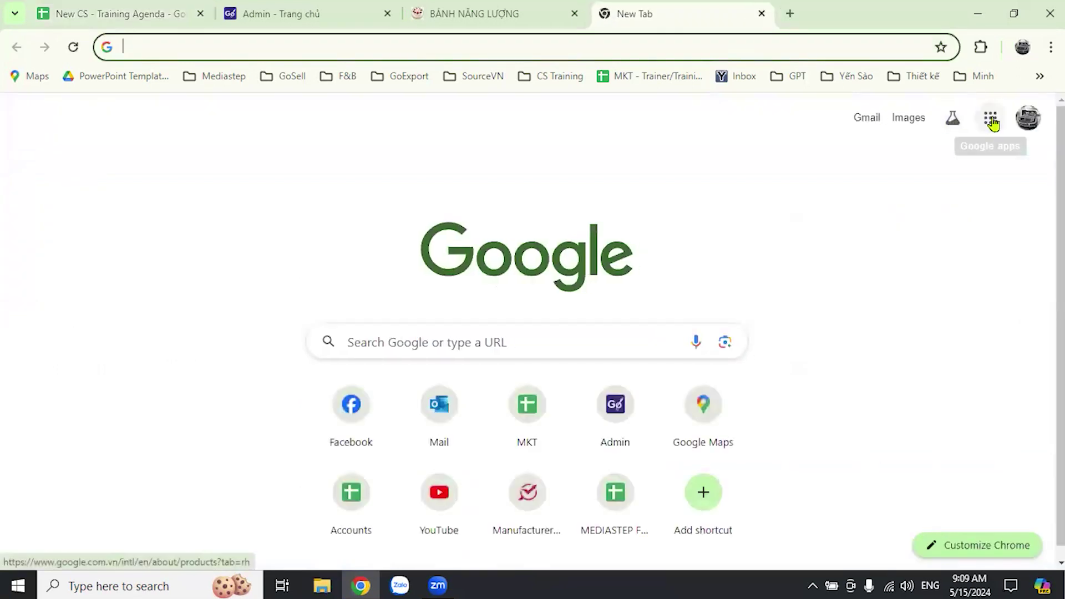
click(991, 119)
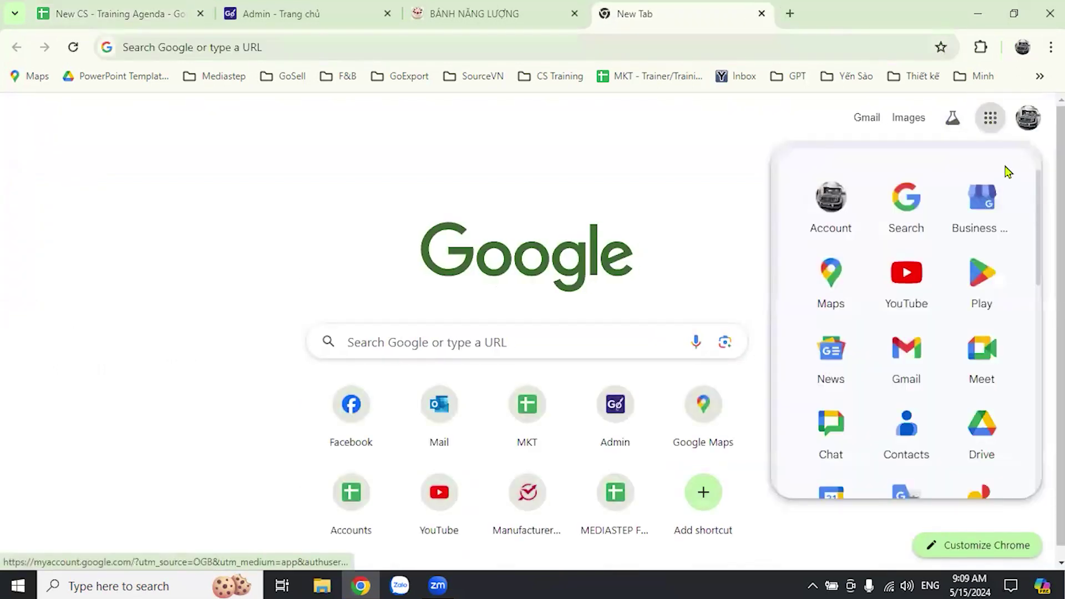
scroll(924, 344, down, 6)
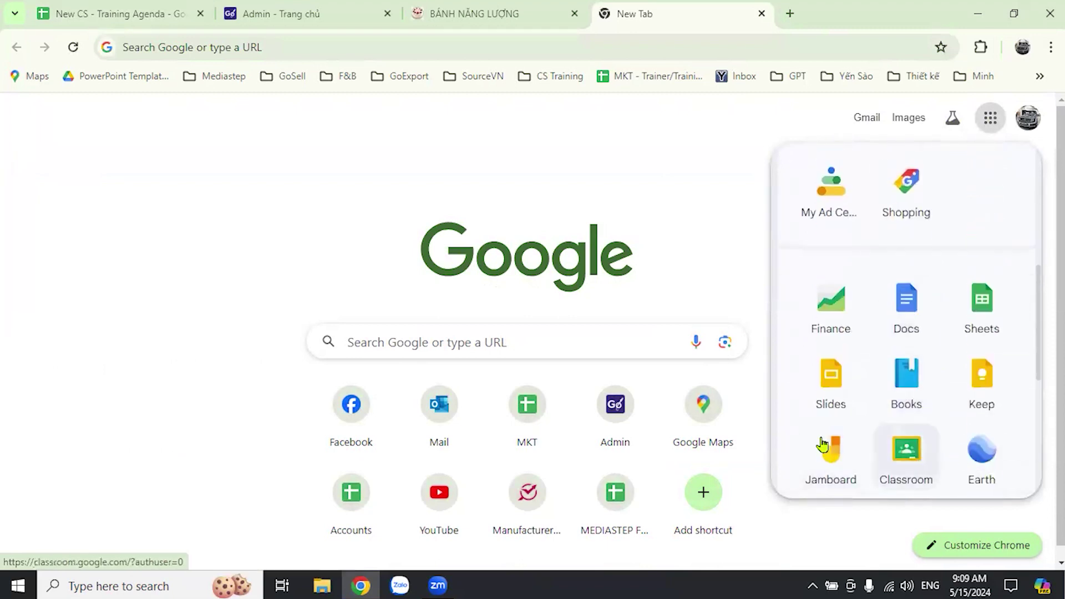
click(831, 460)
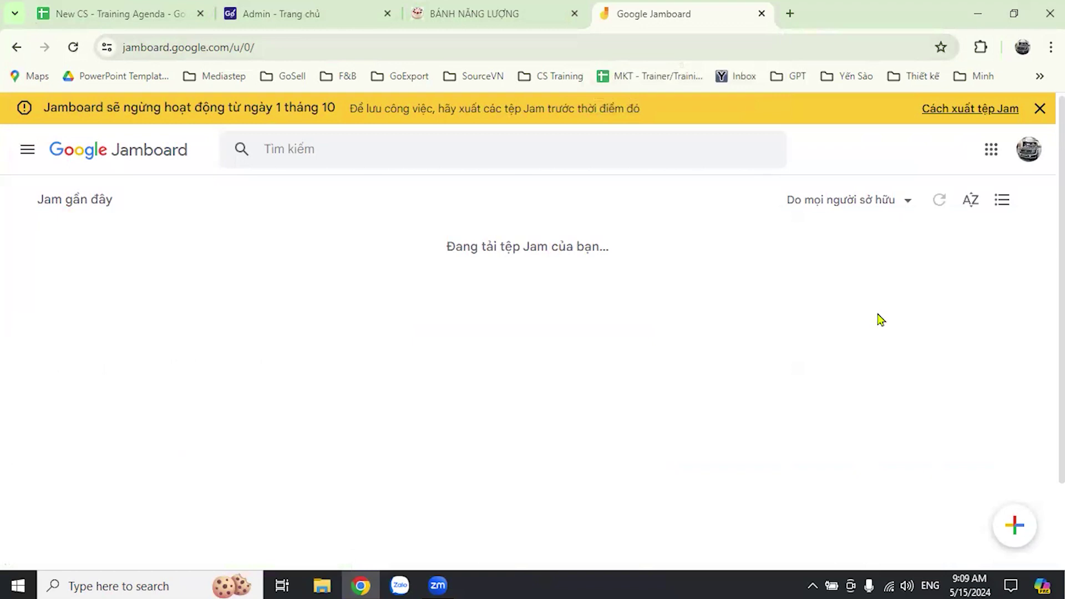
click(1039, 109)
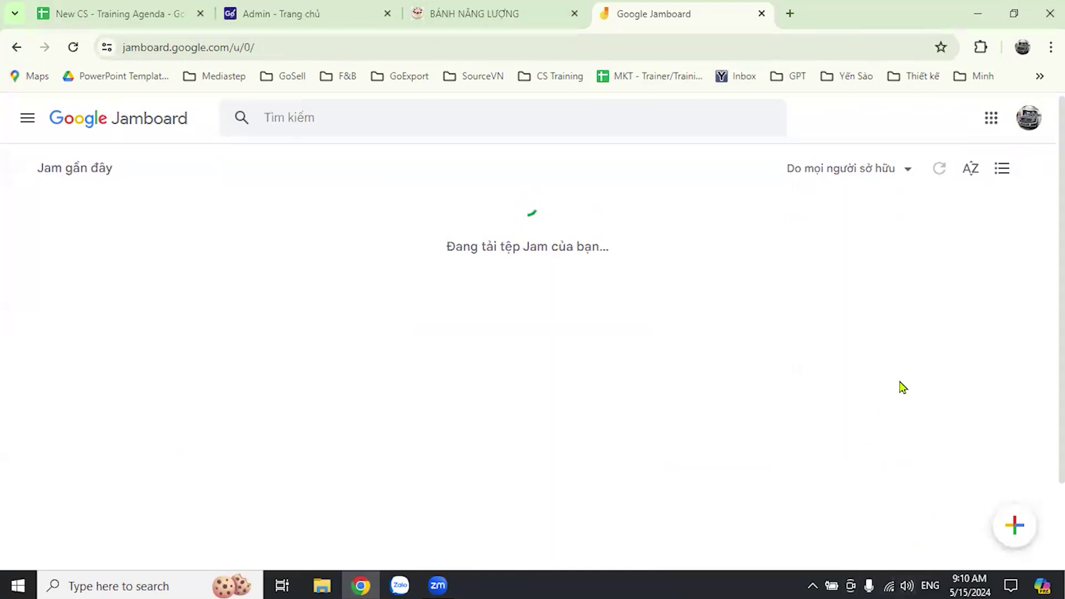
- Create a new Jam and add a yellow sticky note reading 'Bán hàng:'
click(1017, 531)
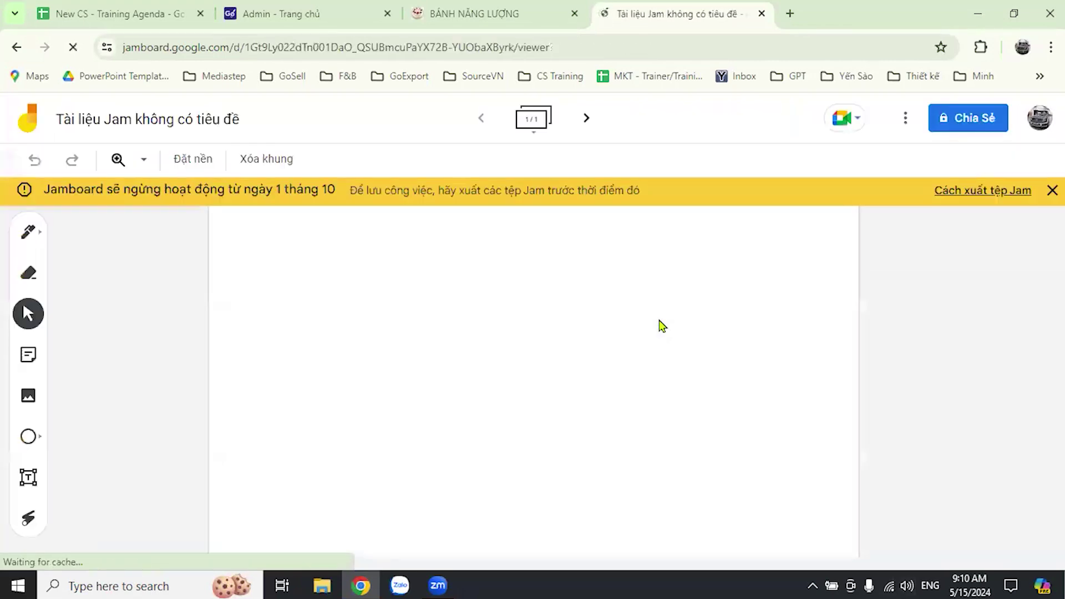
click(1051, 190)
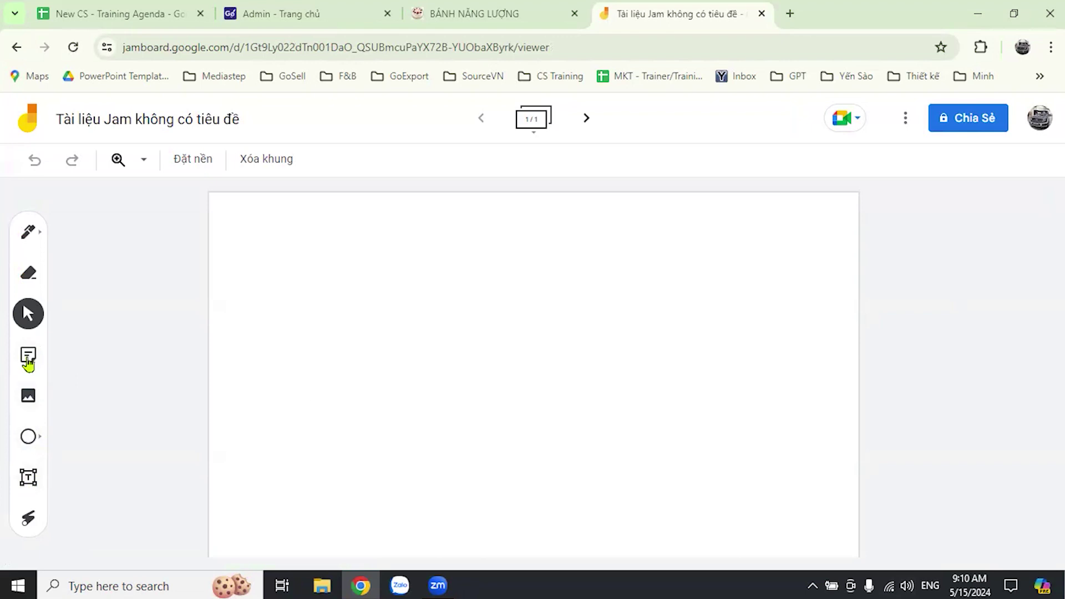
click(29, 355)
text(Bán han)
text(gf)
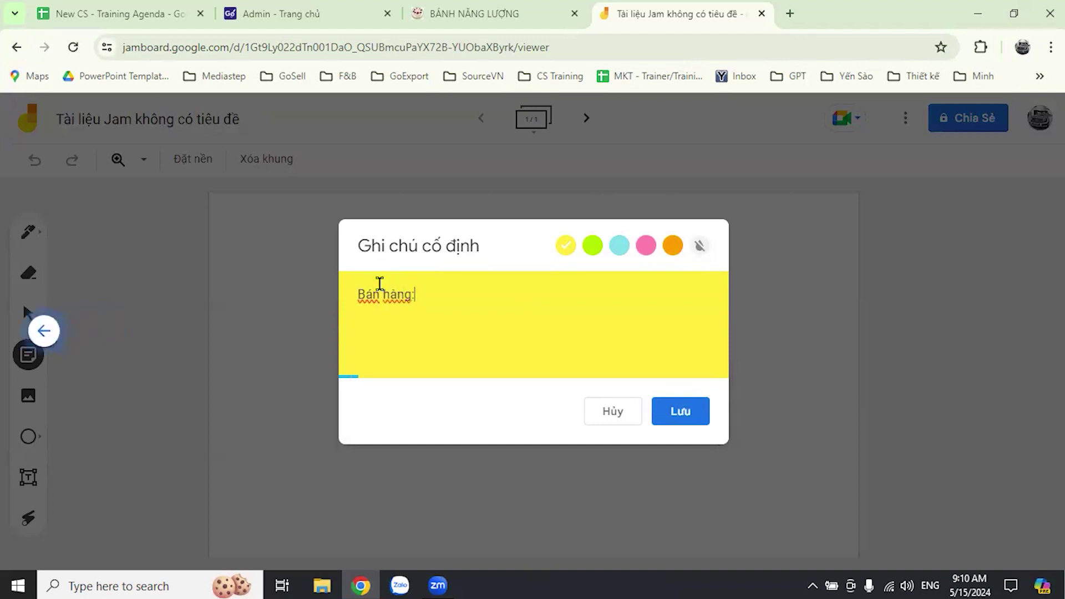
click(692, 422)
click(623, 413)
- Move the 'Bán hàng:' note to the board's top-left corner and resize it
drag(332, 246, 329, 296)
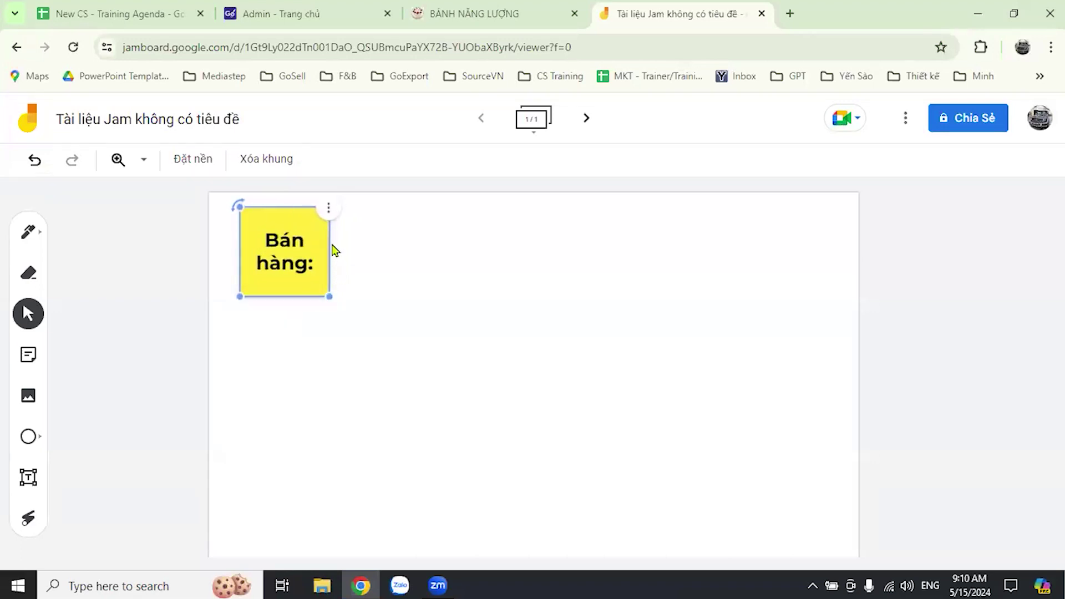
click(364, 277)
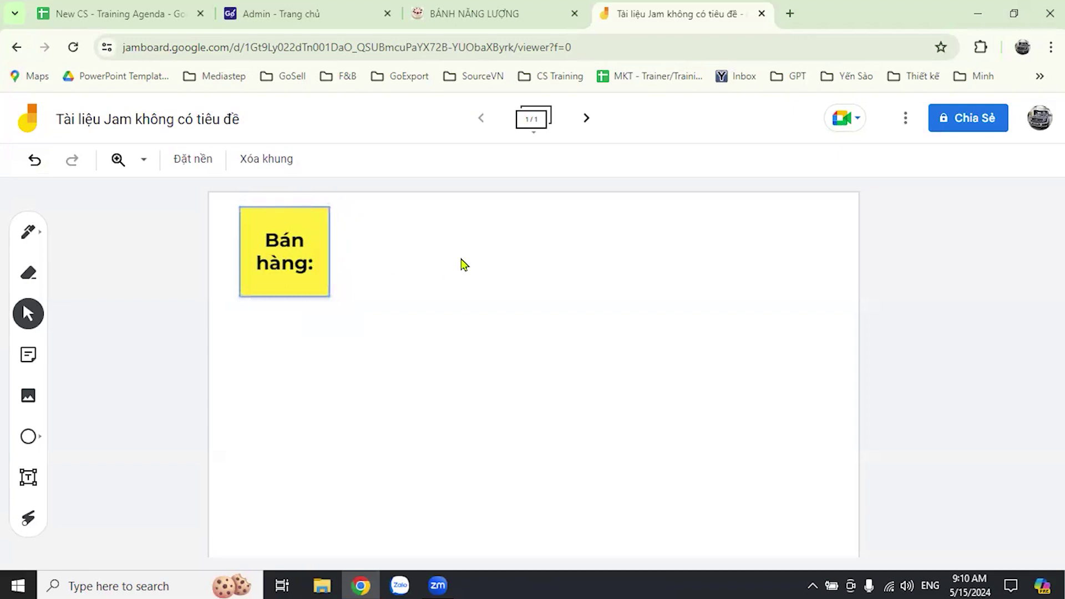
click(327, 297)
drag(328, 297, 319, 289)
click(514, 346)
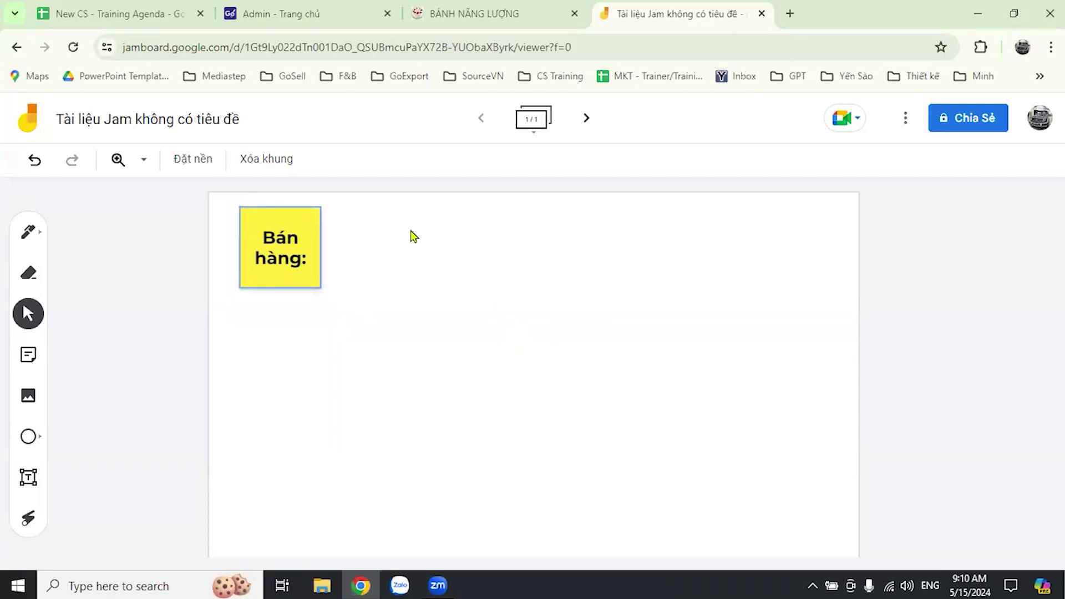
click(321, 287)
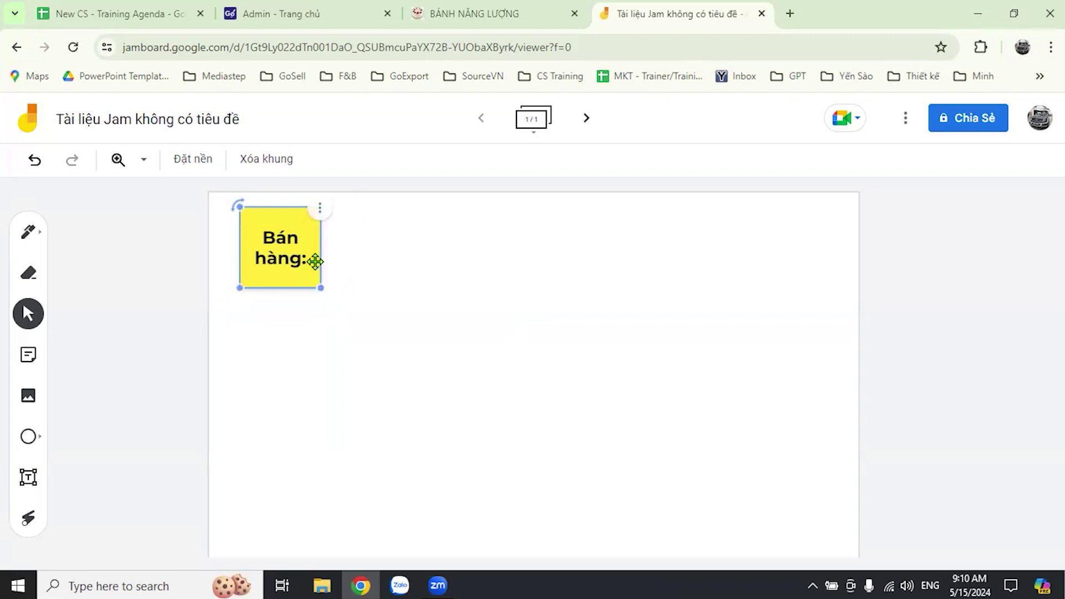
click(255, 339)
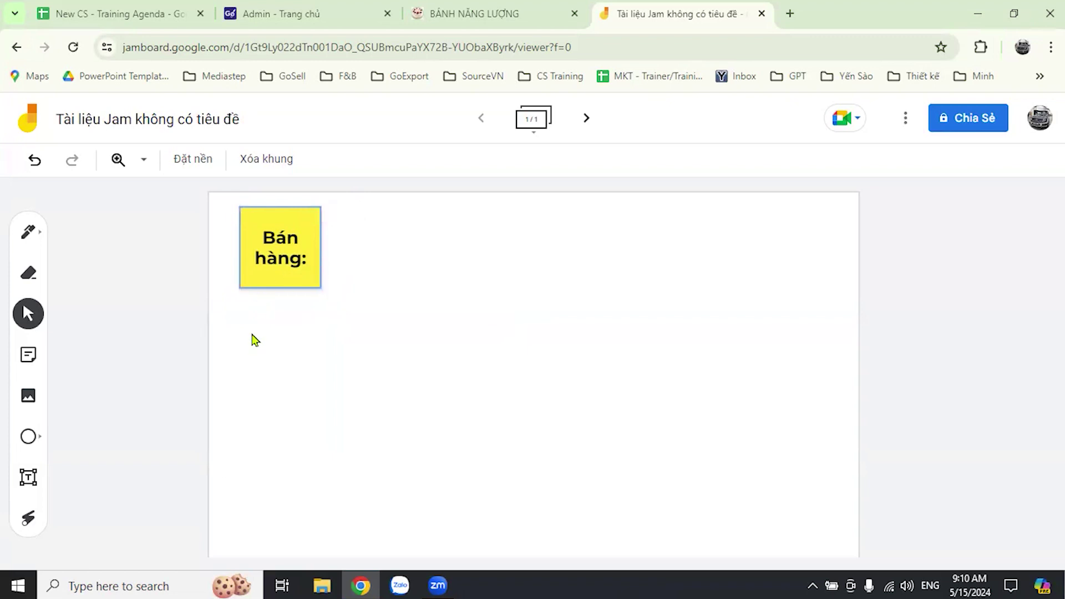
click(30, 357)
- Switch the sticky-note colour to green and add a 'Facebook' note
click(592, 245)
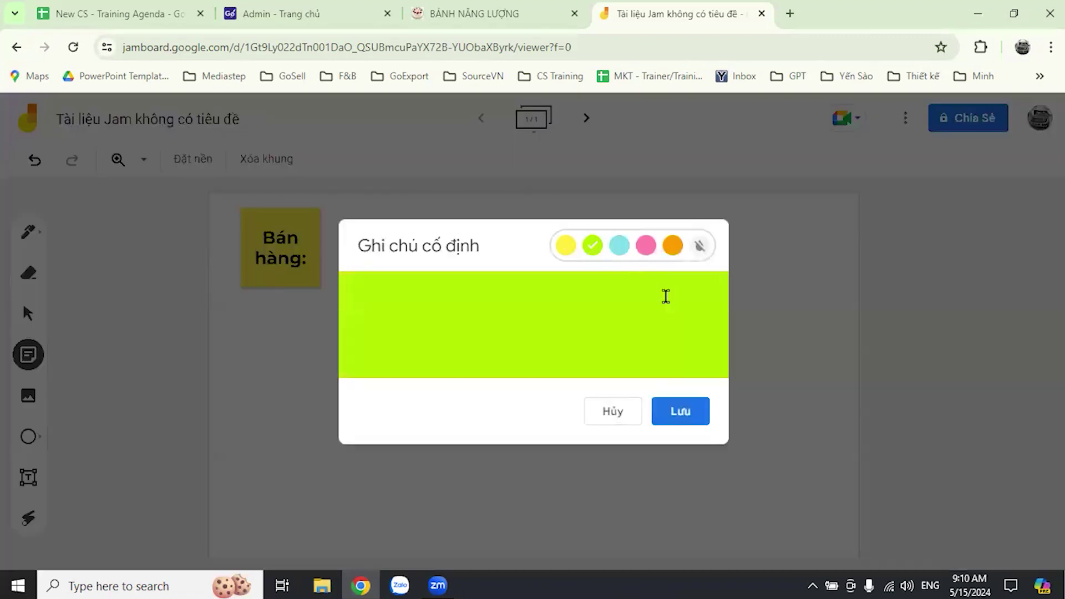
click(507, 320)
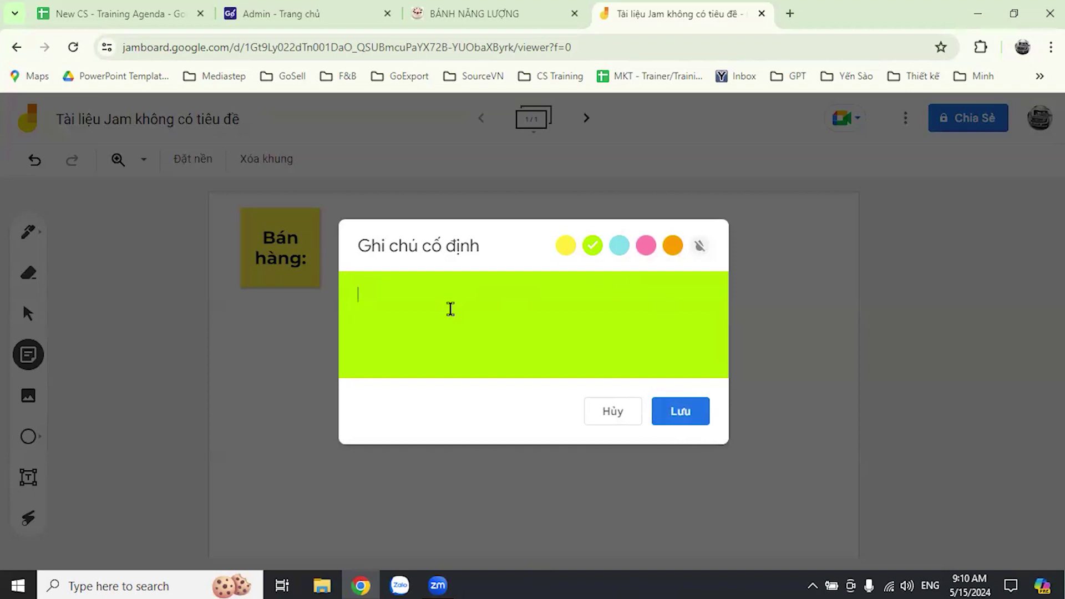
click(615, 415)
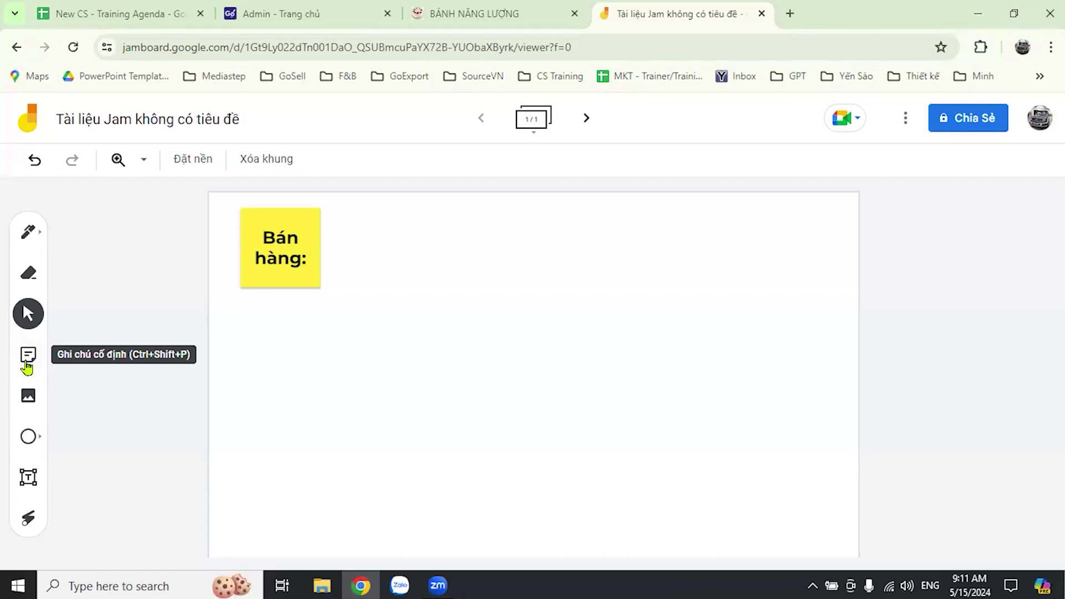
click(33, 368)
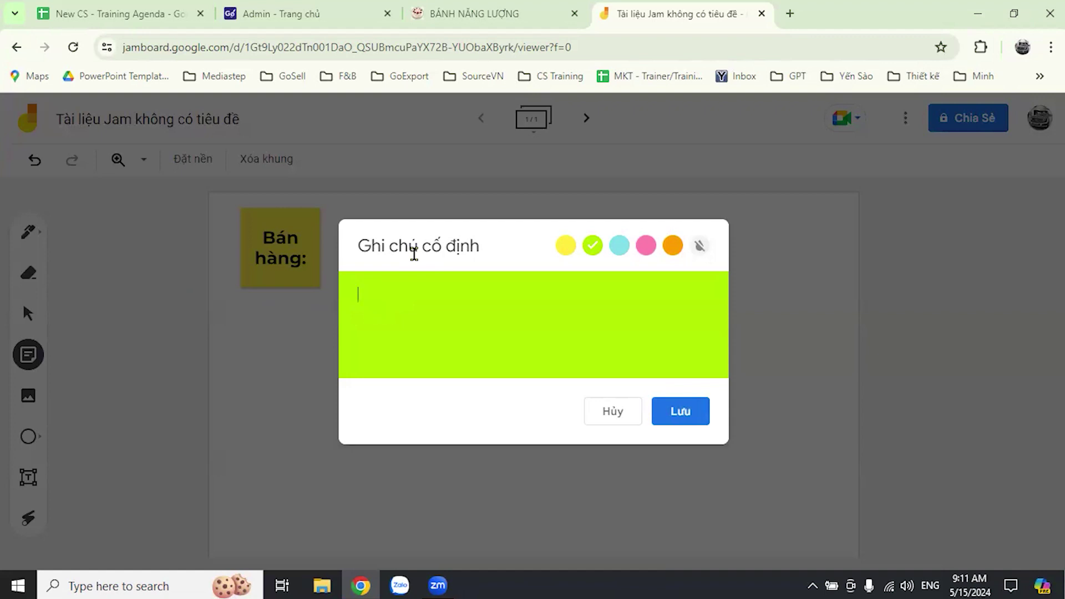
text(Facebook)
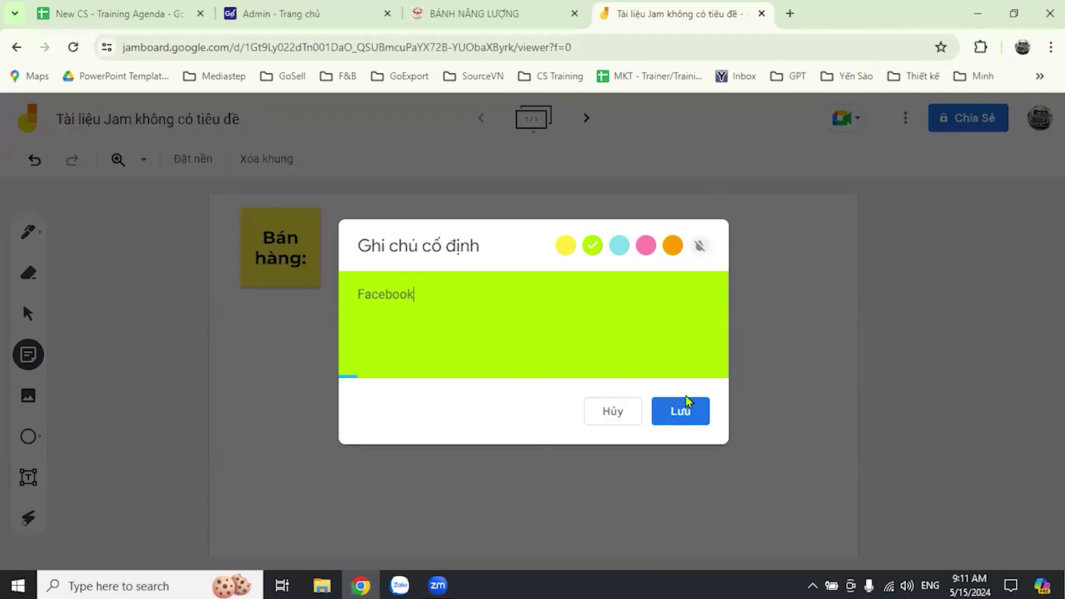
click(684, 410)
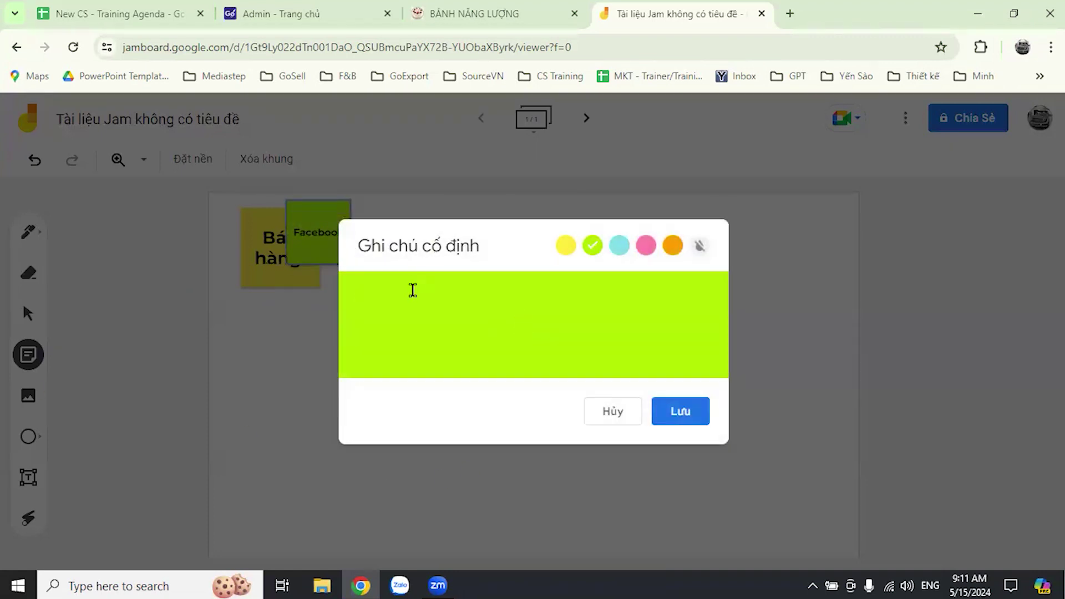
- Add green notes reading 'Tiktok', 'Lazada', 'Web', 'Shopee' and 'Gomua'
text(Tiktok)
click(694, 414)
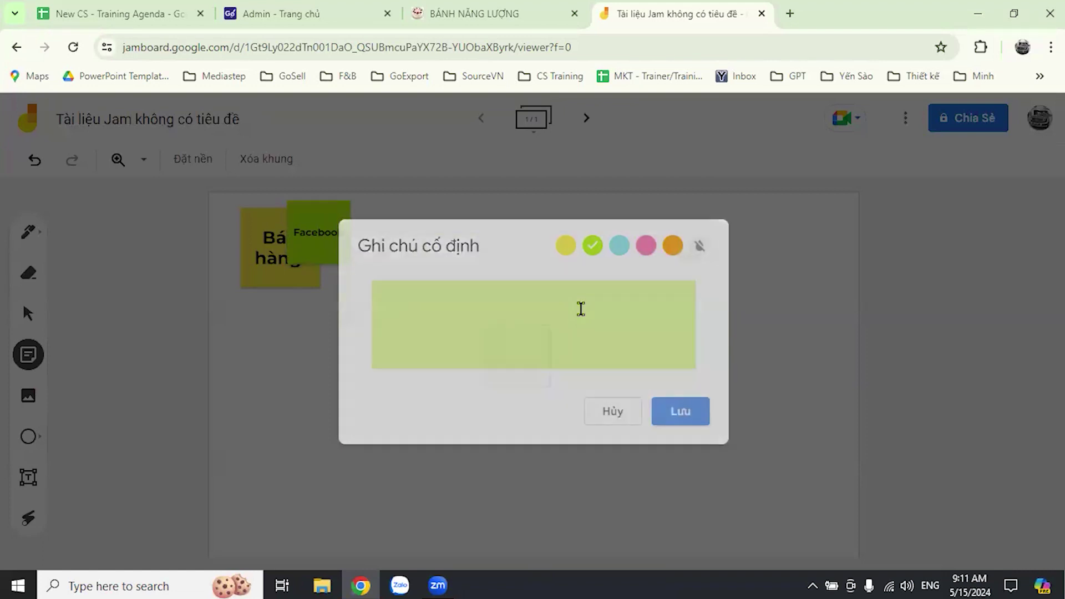
text(Lazada)
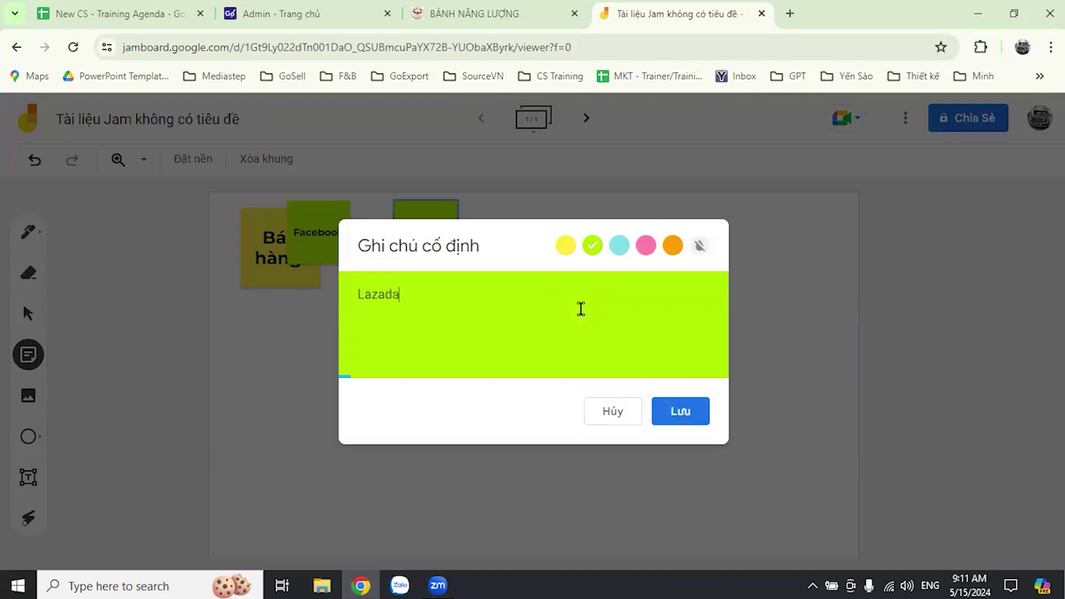
click(689, 411)
text(Web)
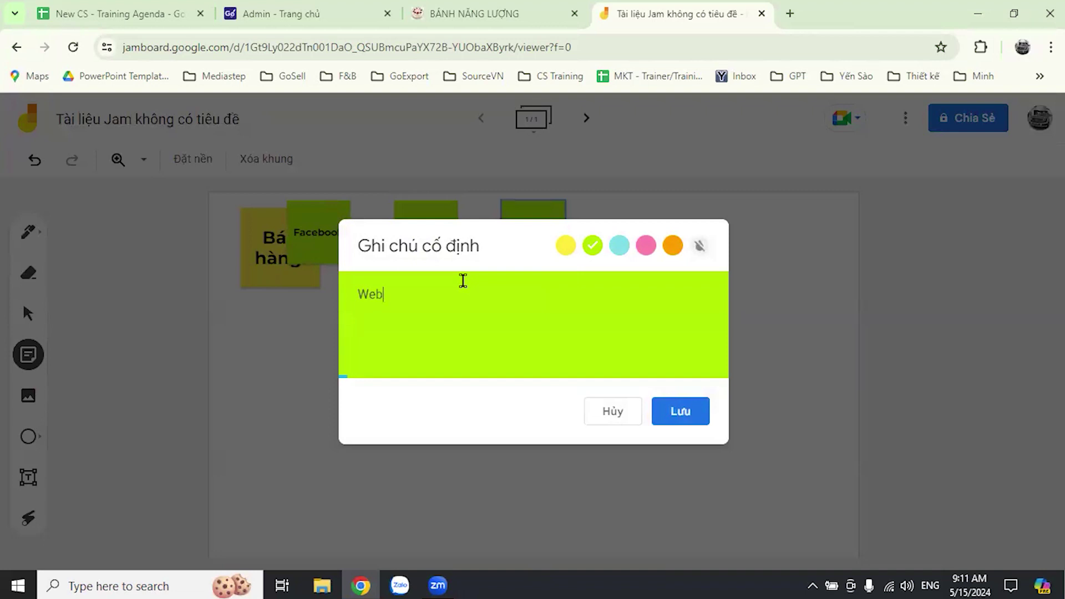
click(692, 411)
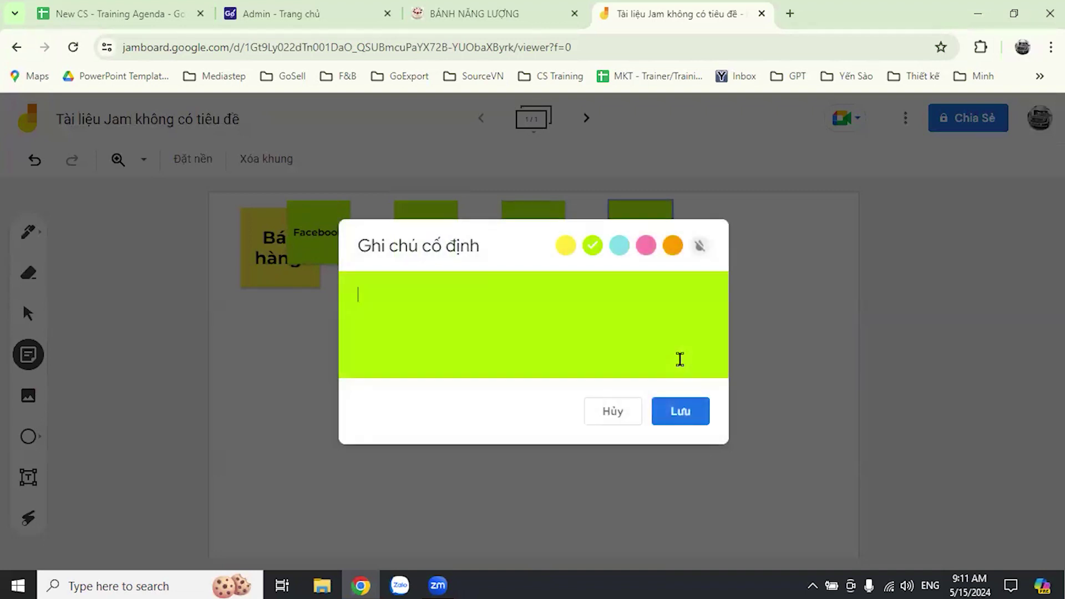
text(Shopee)
click(674, 413)
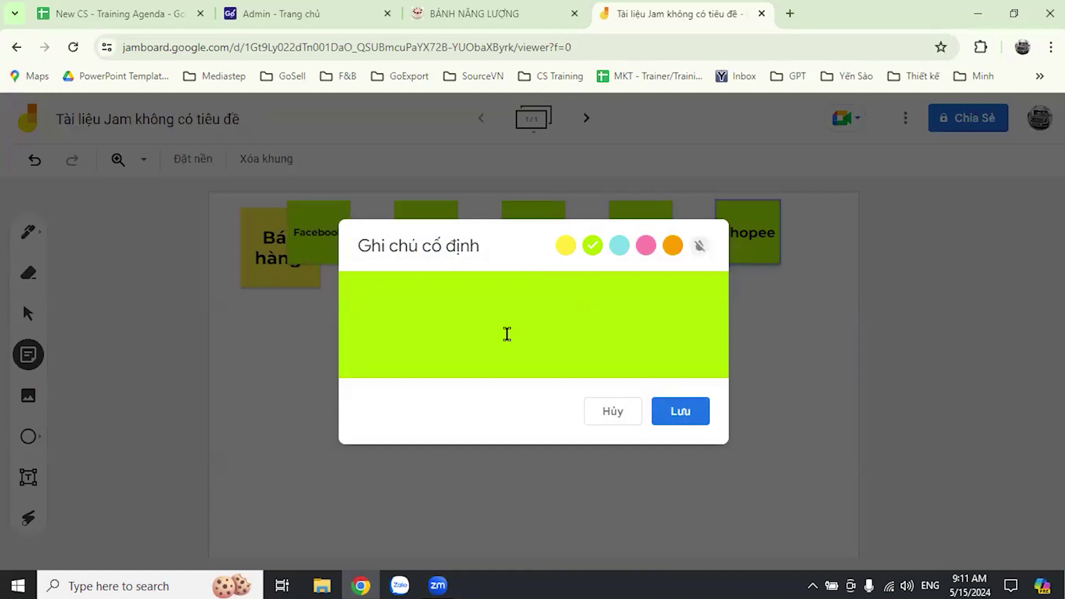
text(Gomua)
click(696, 415)
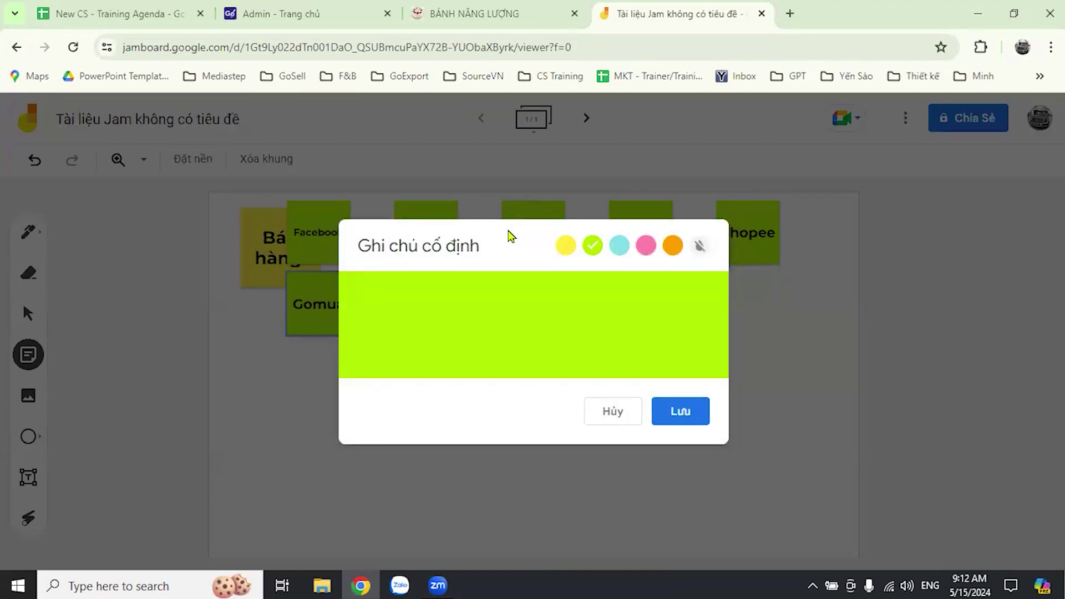
- Drag Facebook, Tiktok, Lazada, Web and Shopee into a row beside Bán hàng, with Gomua below
click(621, 411)
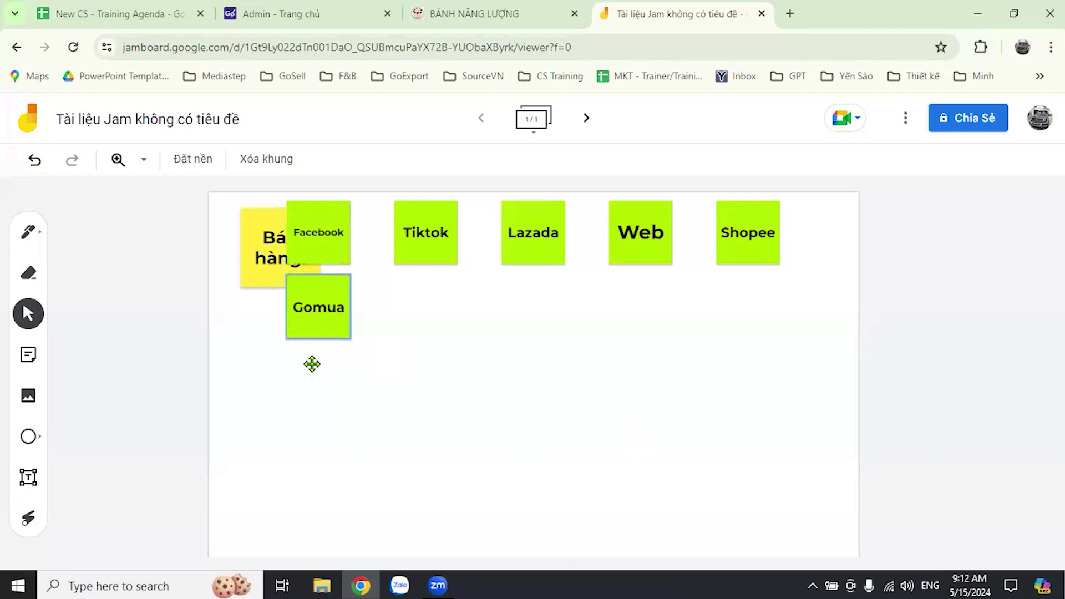
drag(311, 364, 300, 404)
drag(321, 243, 368, 318)
drag(438, 256, 461, 285)
drag(358, 311, 359, 255)
drag(528, 259, 537, 283)
drag(448, 284, 457, 278)
drag(635, 259, 635, 284)
drag(762, 262, 746, 285)
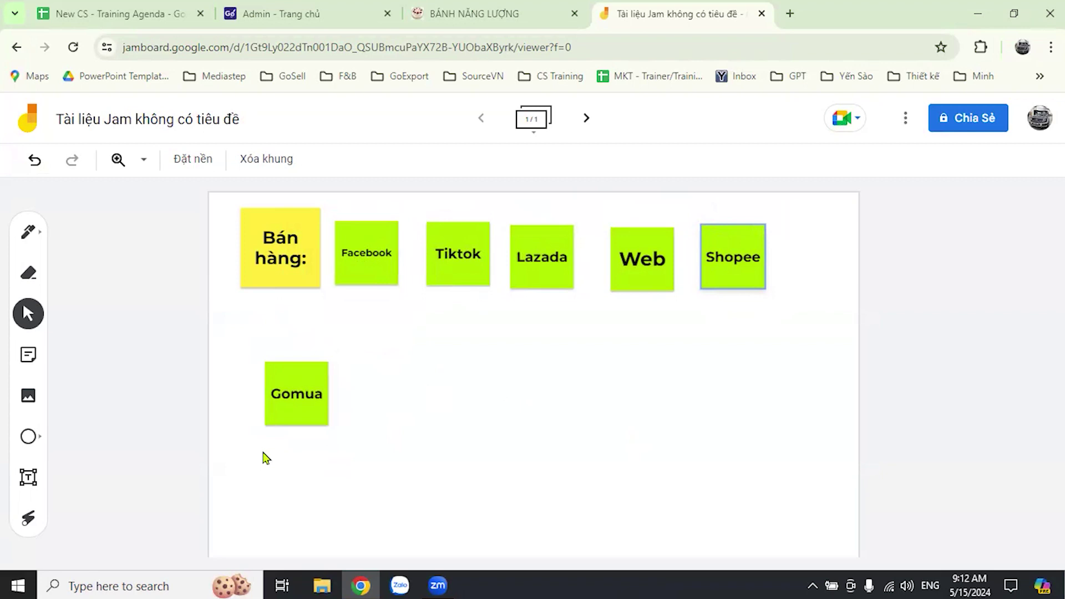
- Retitle the untitled jam 'CS Training' in the Đổi tên Jam dialog
click(133, 121)
text(C)
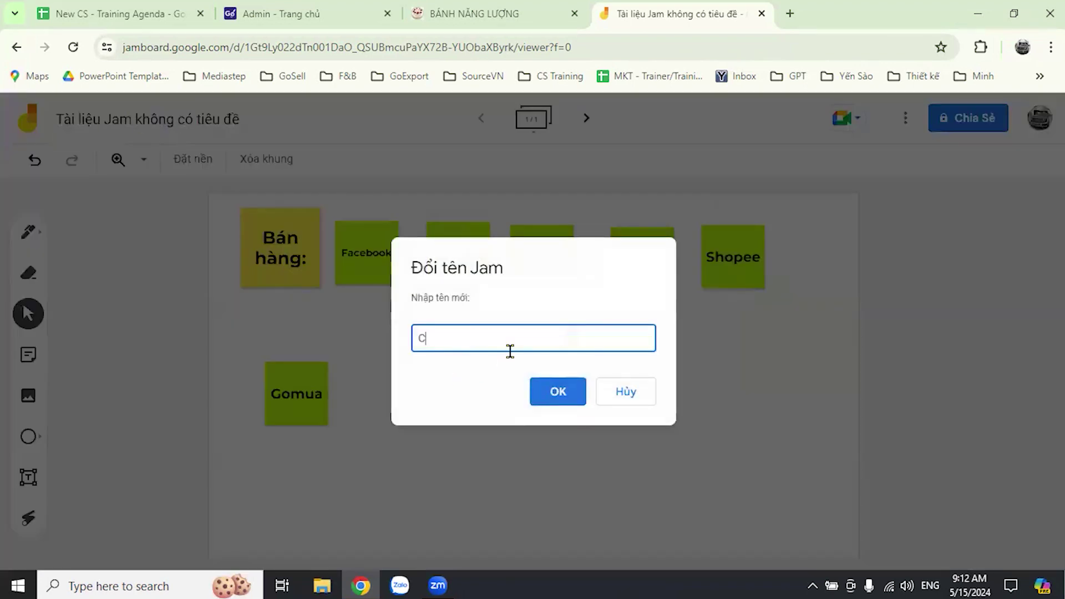
text(S Training)
click(551, 397)
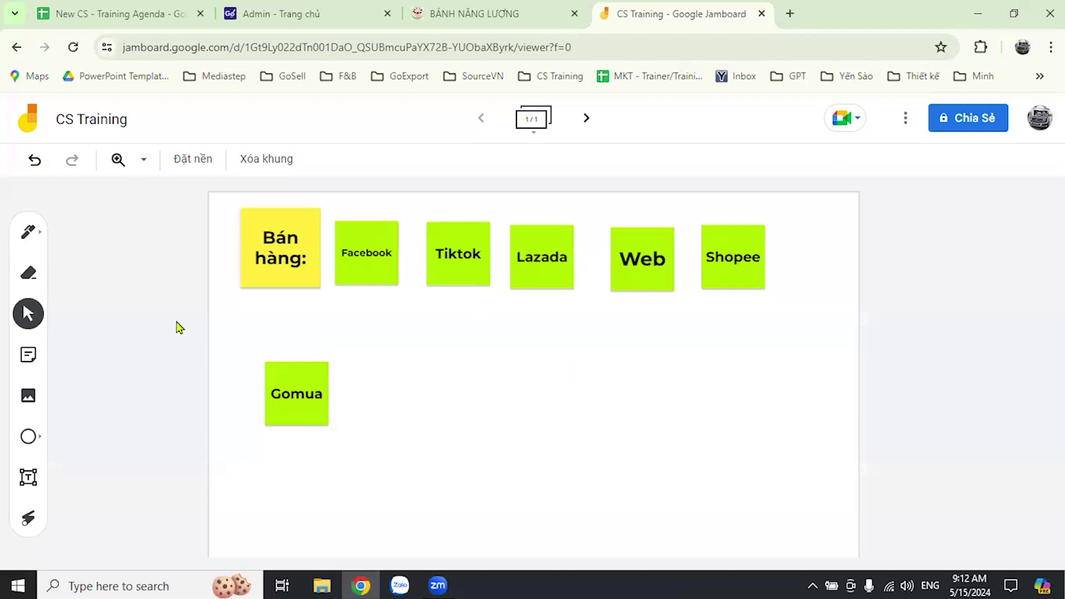
- Add a green 'POS' note beside Gomua, and move Gomua up below Bán hàng
click(23, 359)
text(POS)
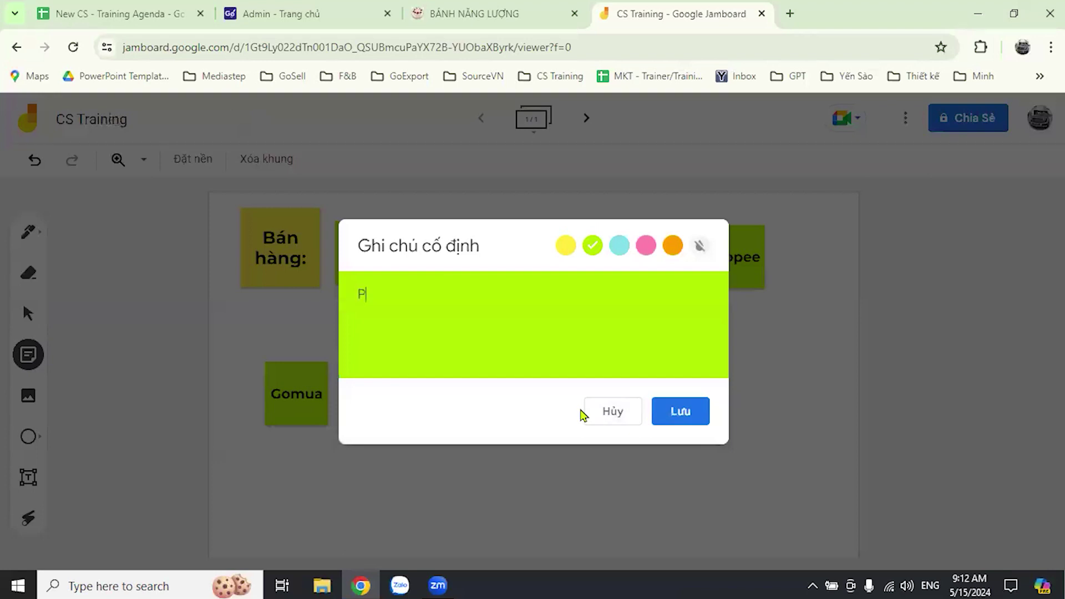
click(681, 413)
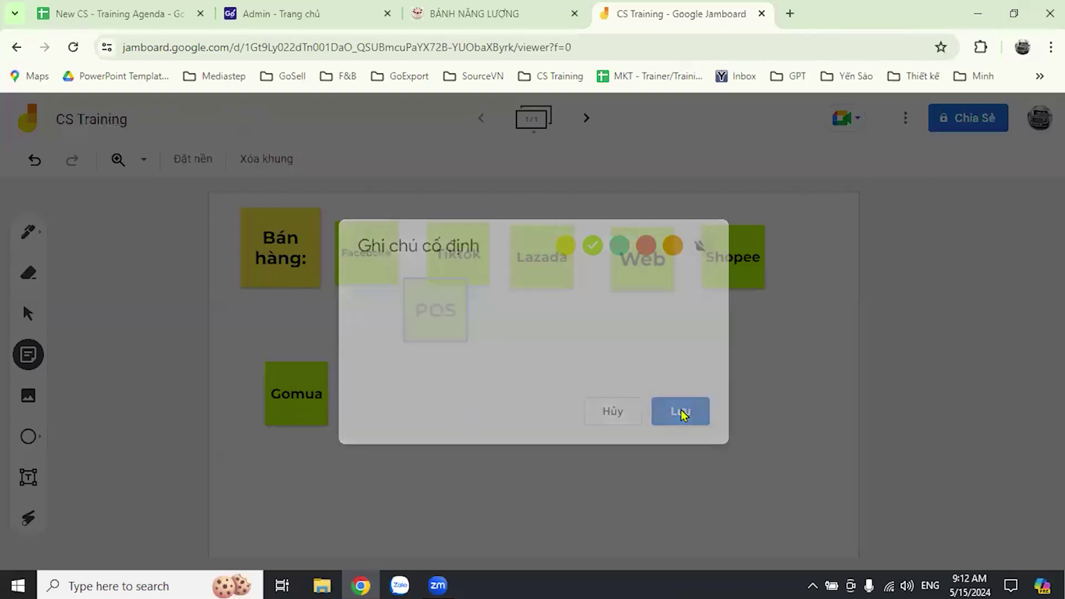
click(680, 414)
click(614, 422)
drag(328, 252, 442, 414)
drag(297, 393, 269, 343)
drag(322, 412, 322, 398)
- Enlarge Facebook, Tiktok, Lazada and Web in the top row and move Shopee down
click(378, 269)
drag(398, 286, 414, 300)
key(Escape)
drag(706, 240, 754, 340)
drag(643, 259, 741, 257)
drag(534, 287, 583, 294)
drag(483, 282, 532, 294)
drag(607, 270, 597, 245)
drag(646, 301, 650, 308)
drag(708, 256, 690, 238)
drag(752, 269, 780, 297)
- Add an enlarged green 'Zalo' note in the second row
click(25, 361)
text(Za)
key(BackSpace)
text(alo)
click(681, 409)
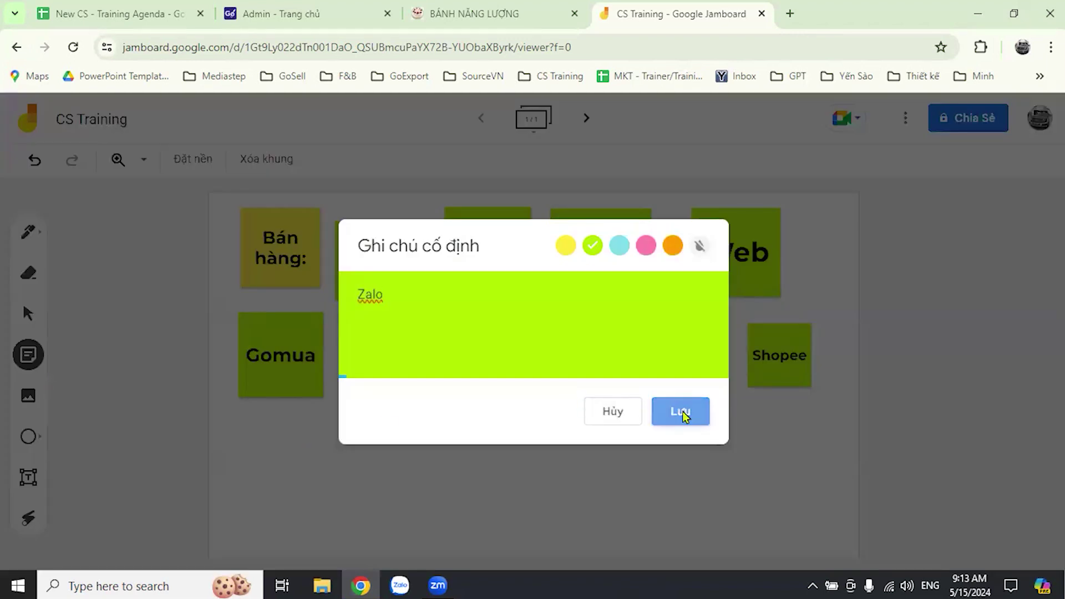
click(564, 361)
click(631, 421)
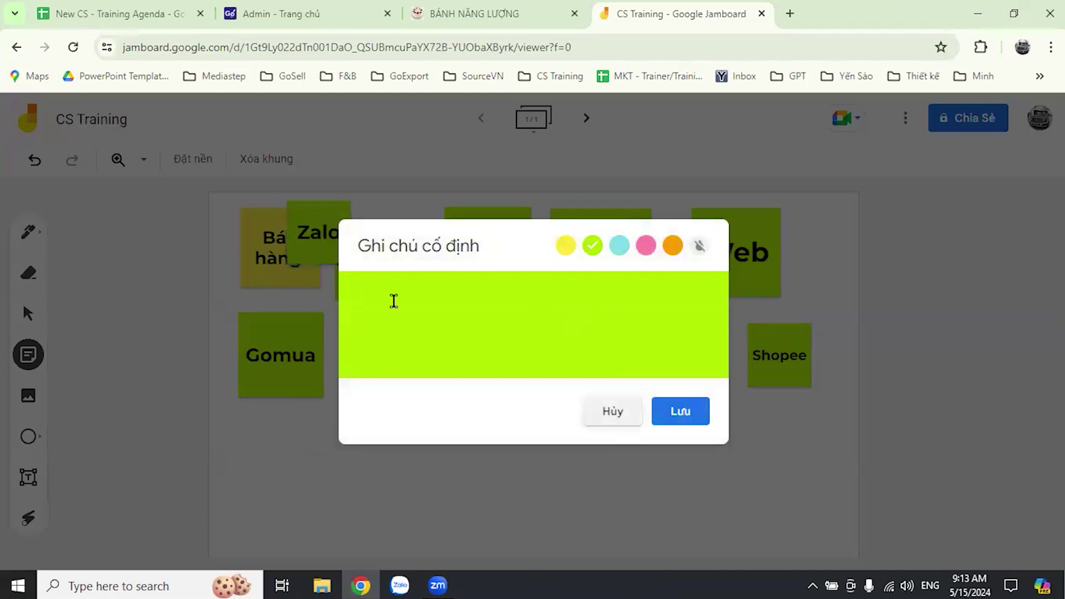
drag(536, 402, 574, 439)
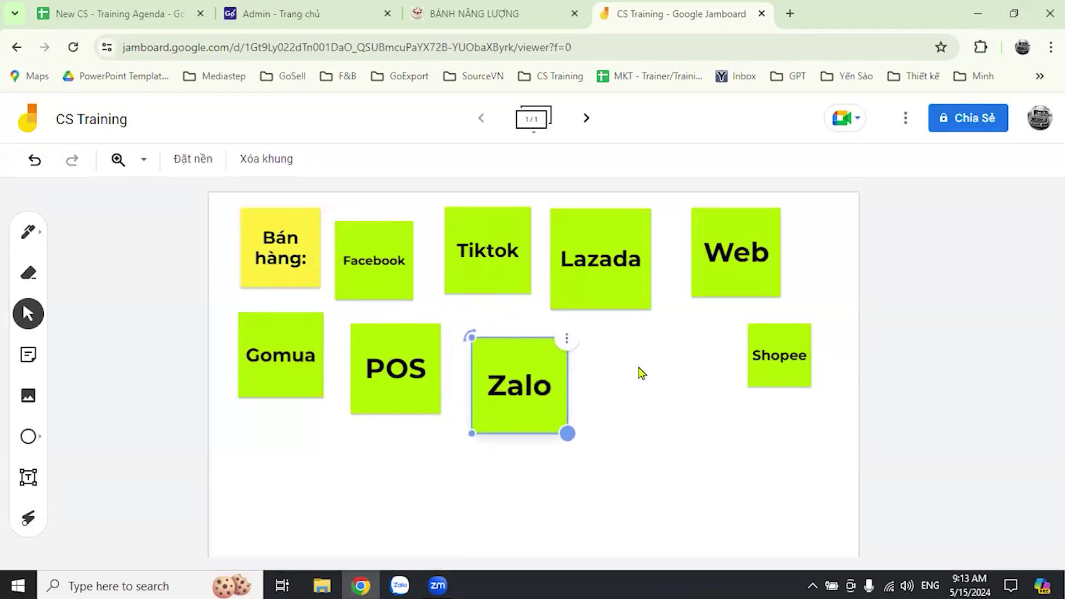
- Enlarge the Web note, then shift Shopee left and enlarge it
click(759, 277)
drag(779, 297, 783, 312)
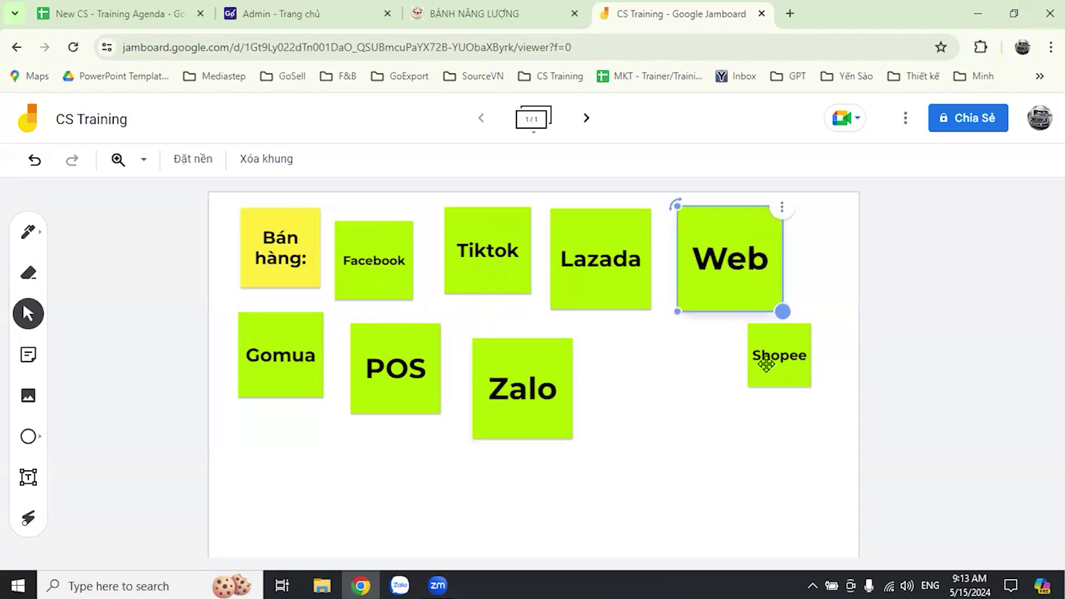
click(773, 385)
drag(774, 388, 762, 405)
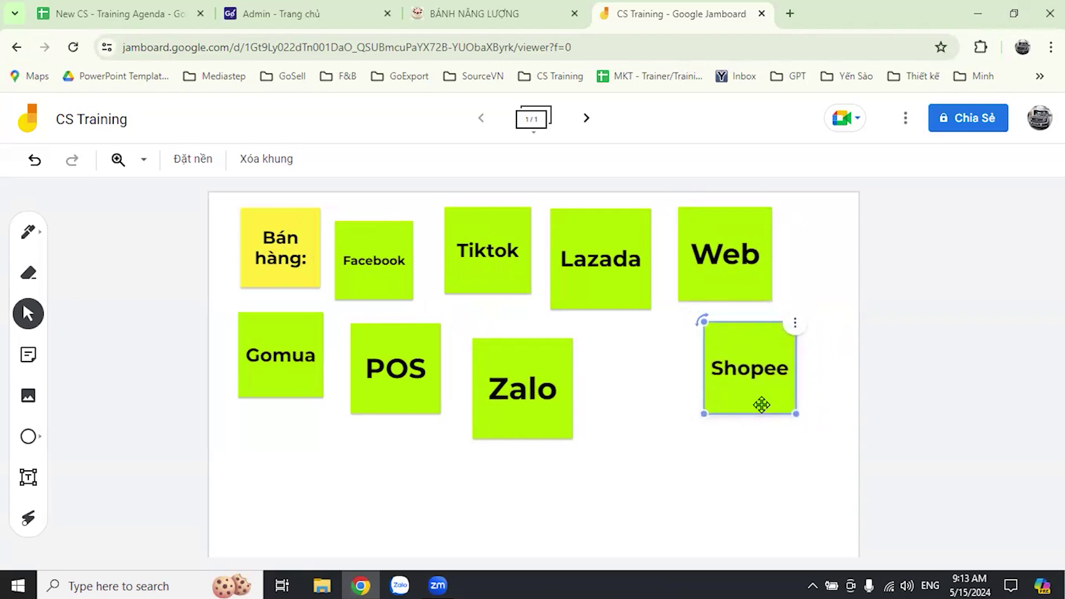
click(773, 423)
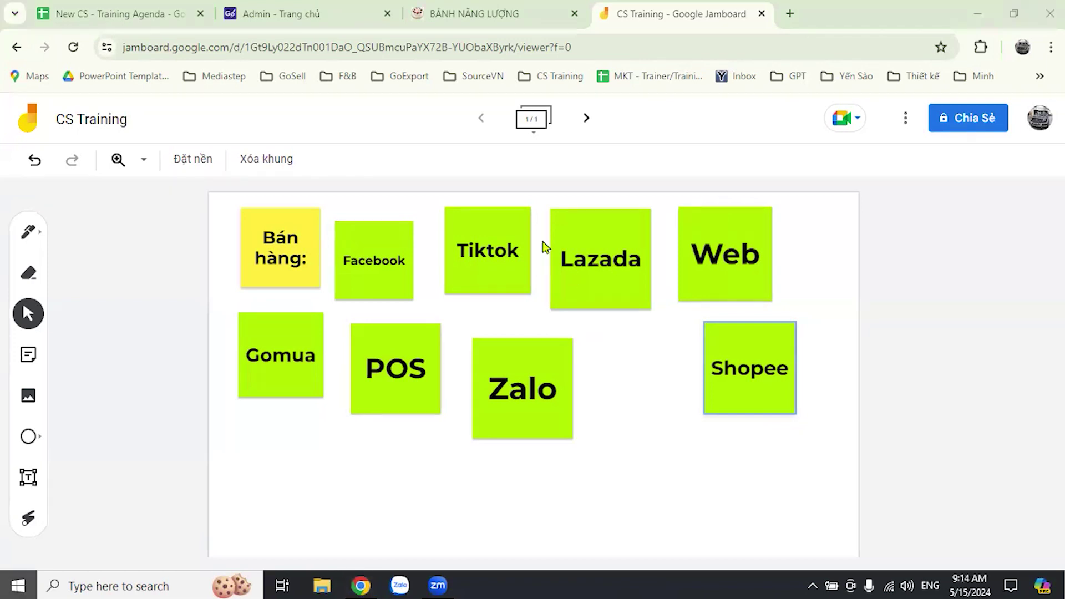
- Bring up the Windows Start menu over the CS Training jam
key(super)
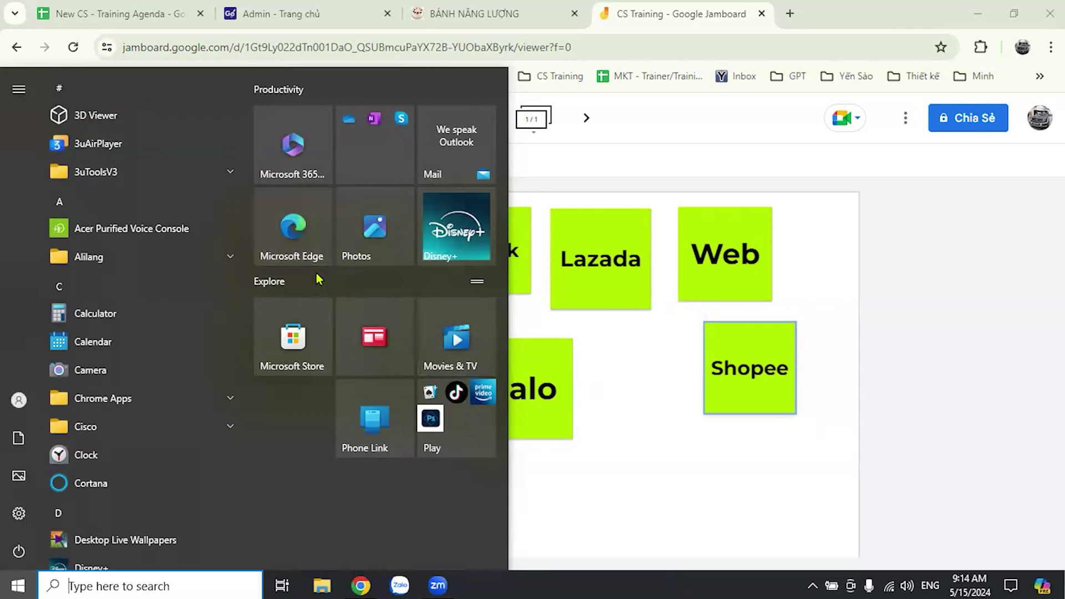
- Launch Sticky Notes from the Start search and delete the old App Store checklist
text(n)
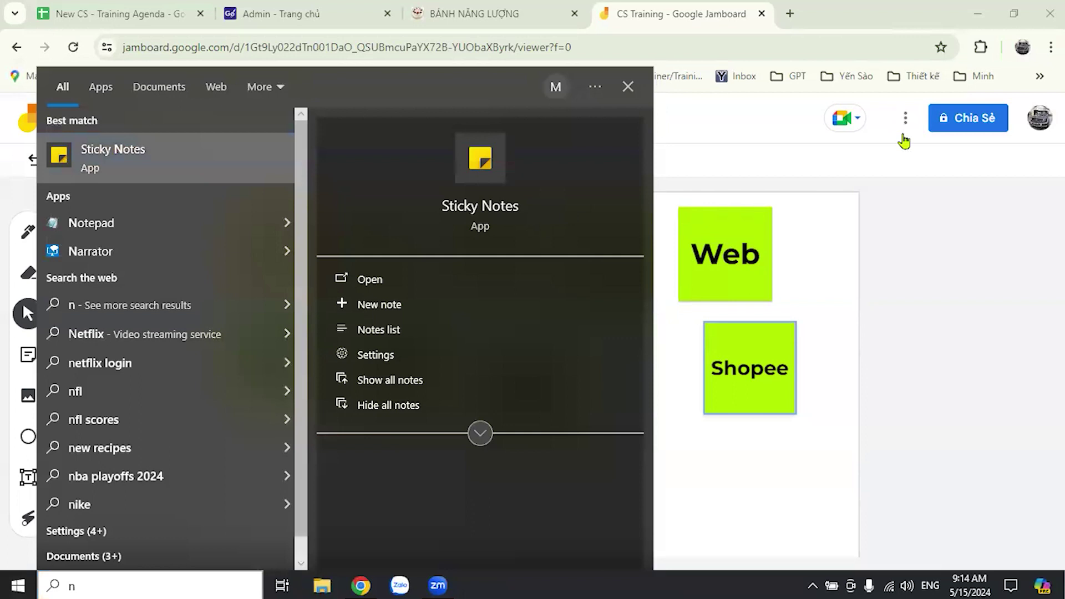
key(Return)
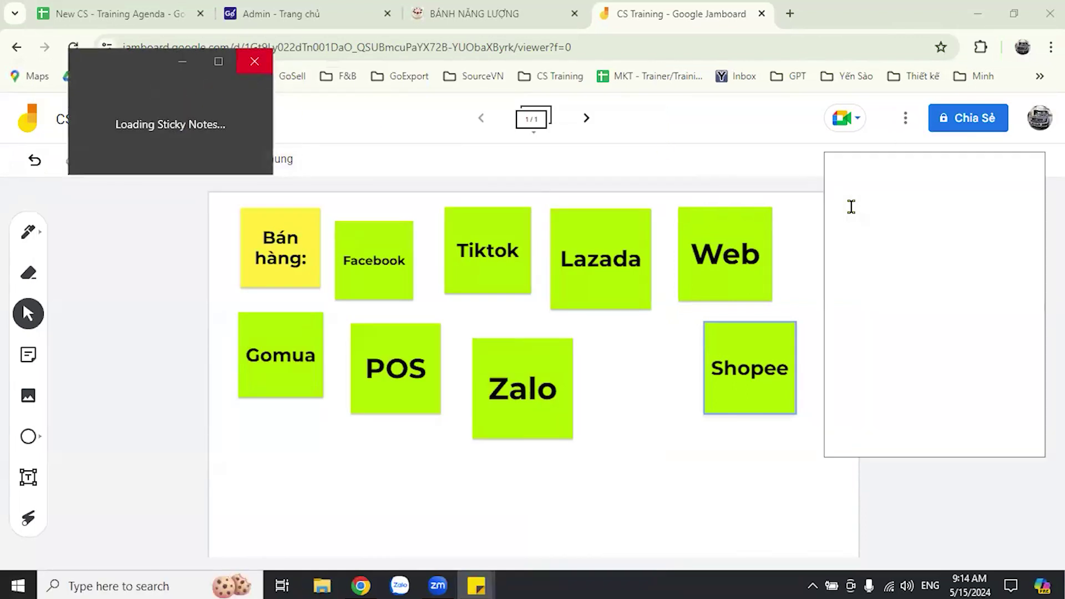
key(ctrl+a)
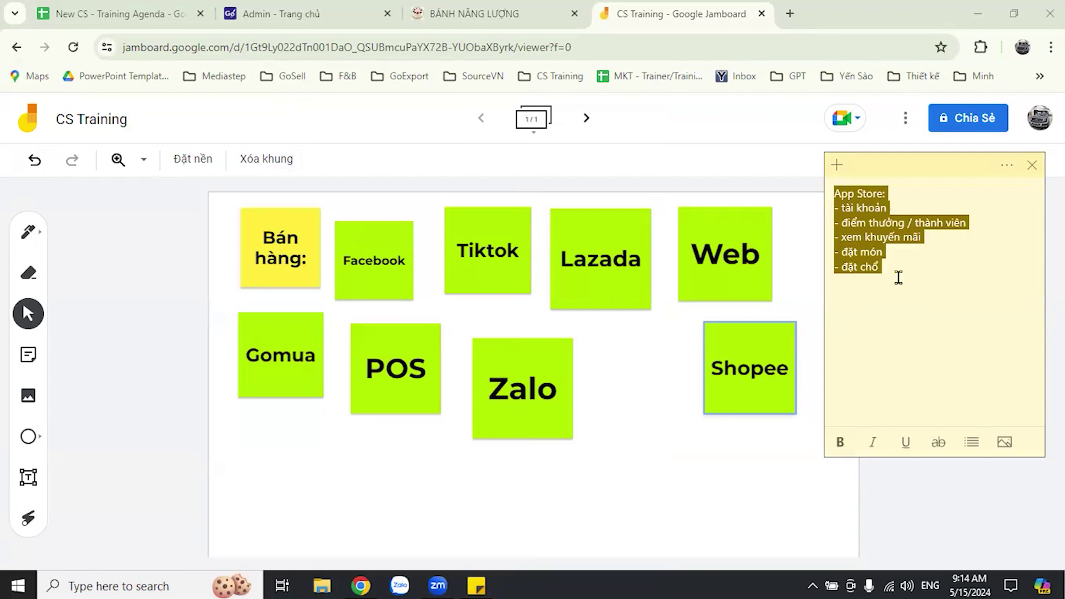
key(BackSpace)
- Type the list of people's names into the note, then return to the jam in Chrome
text(Quan)
key(BackSpace)
key(BackSpace)
key(BackSpace)
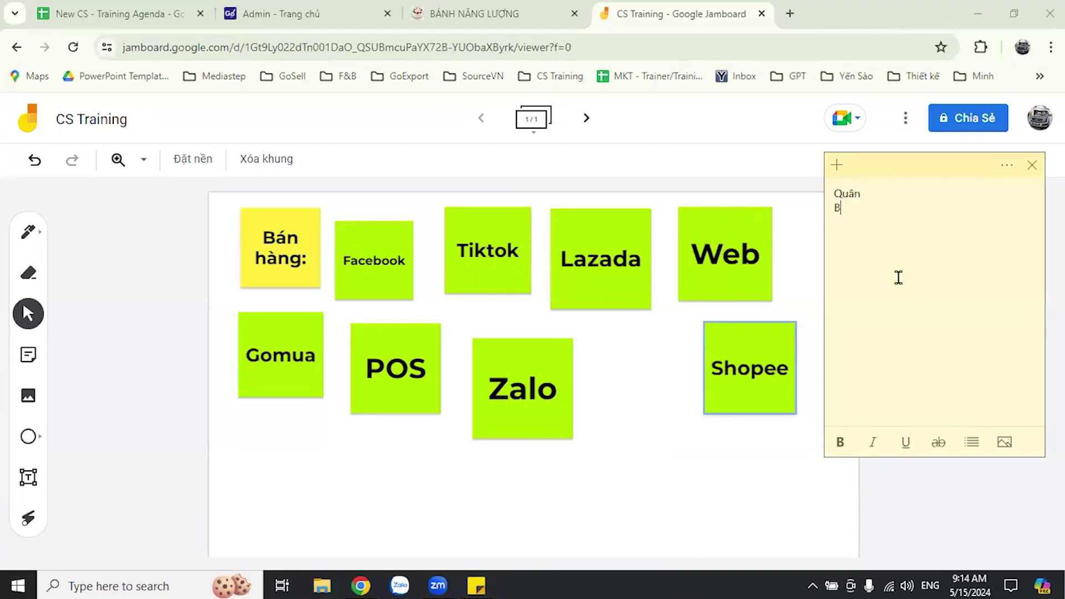
key(Return)
text(Trinh)
click(711, 468)
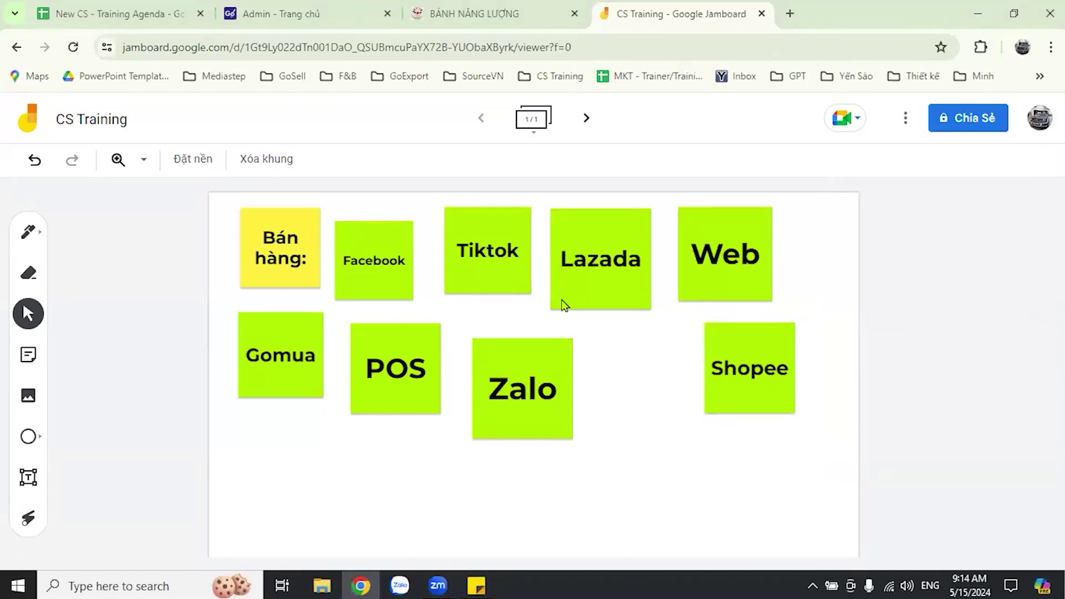
- Add an 'App' sticky note between Zalo and Shopee in the second row and enlarge it
click(29, 360)
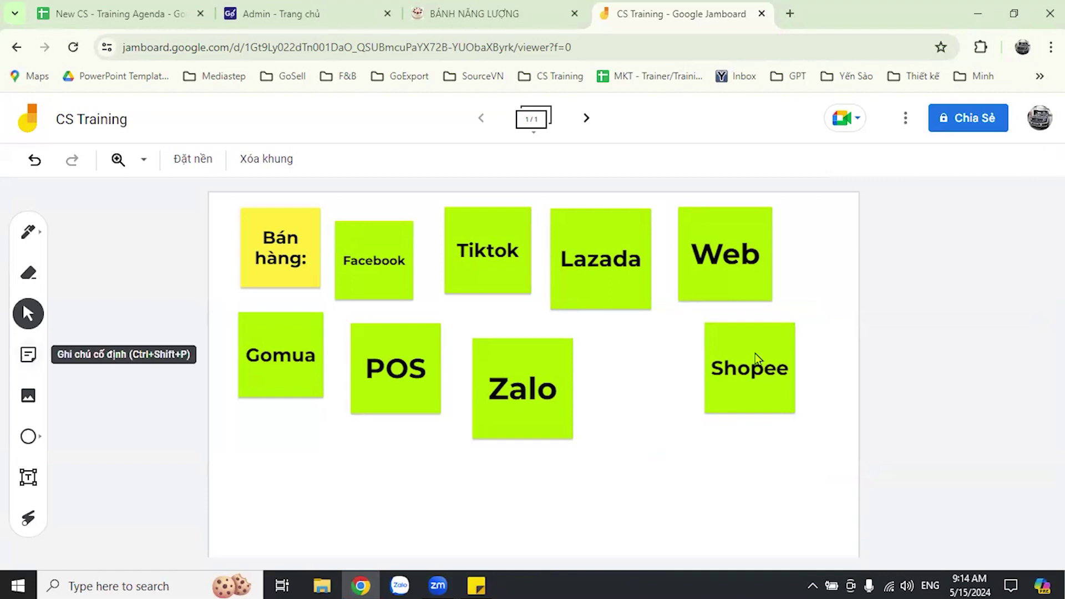
text(App)
click(681, 411)
click(605, 424)
key(Escape)
drag(435, 311, 622, 378)
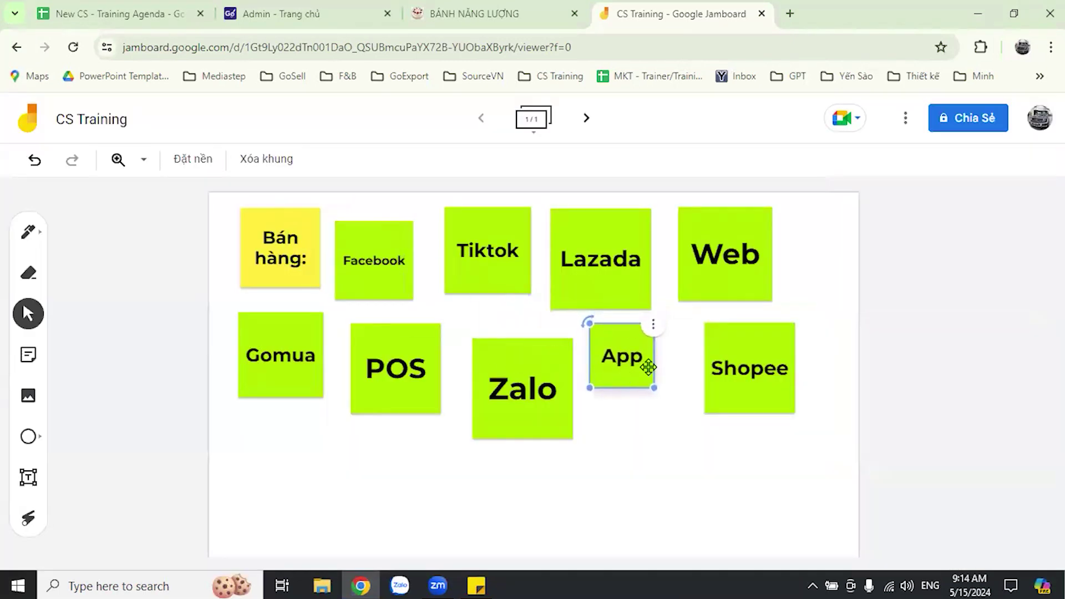
drag(668, 435, 700, 463)
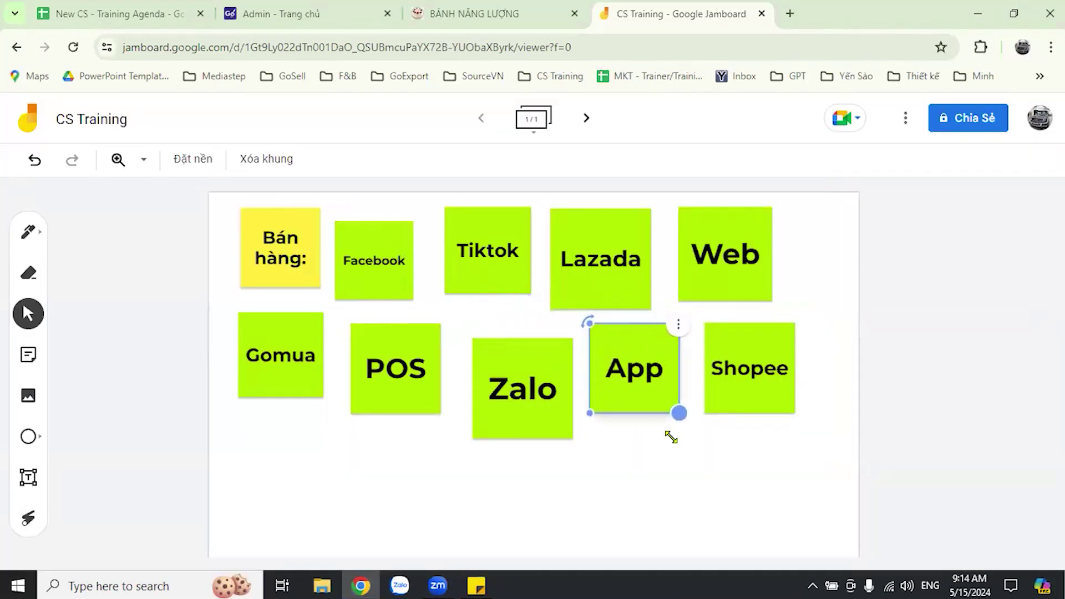
click(951, 419)
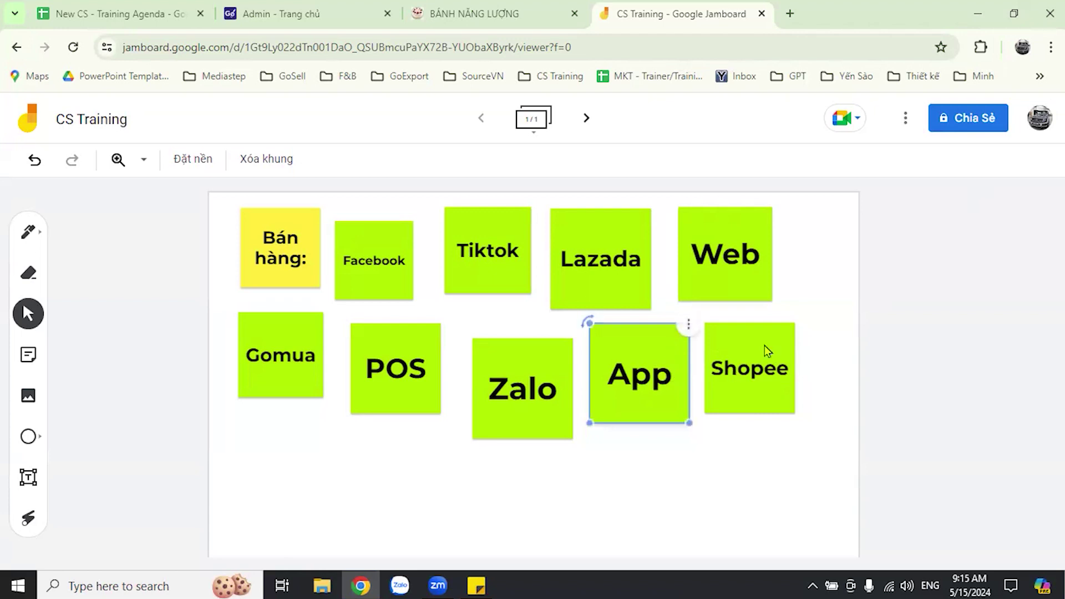
- Rename the note to 'App Thương hiệu' and shrink it to match the other notes
key(Return)
text(Thương hie)
text(eju)
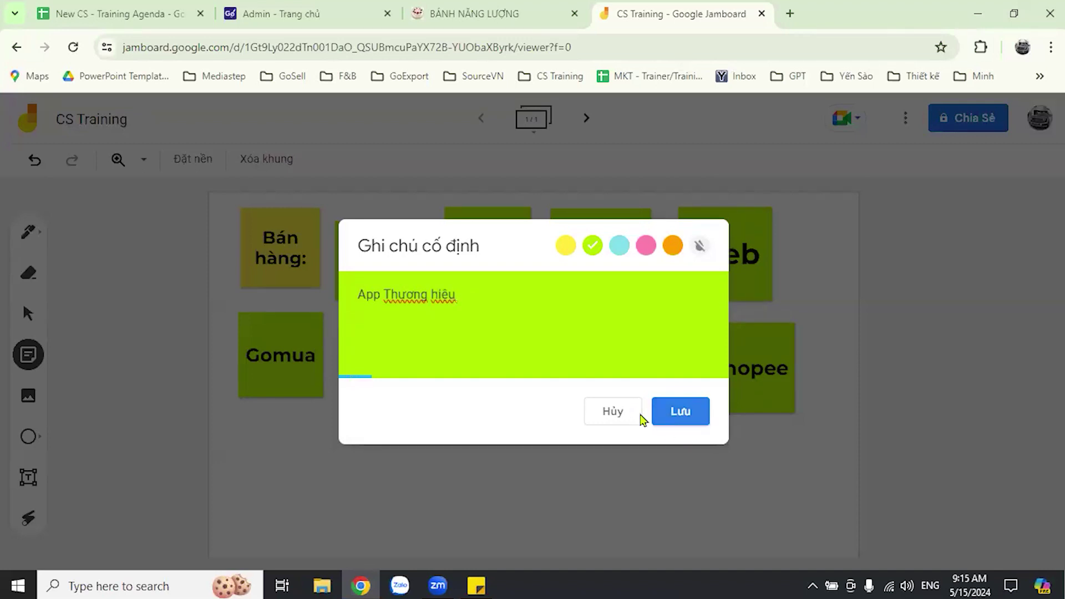
click(655, 415)
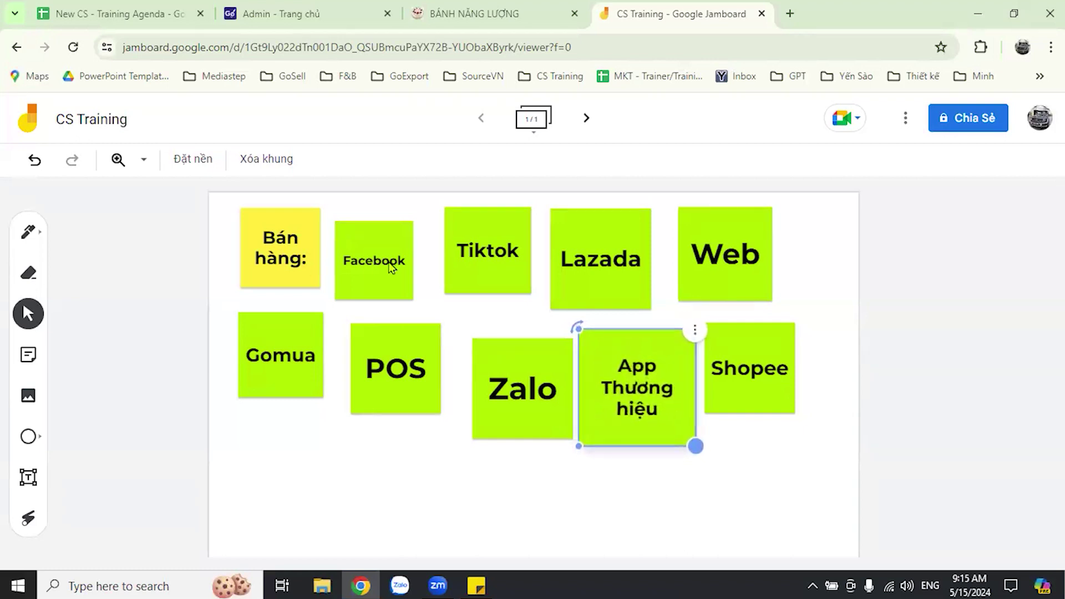
click(852, 361)
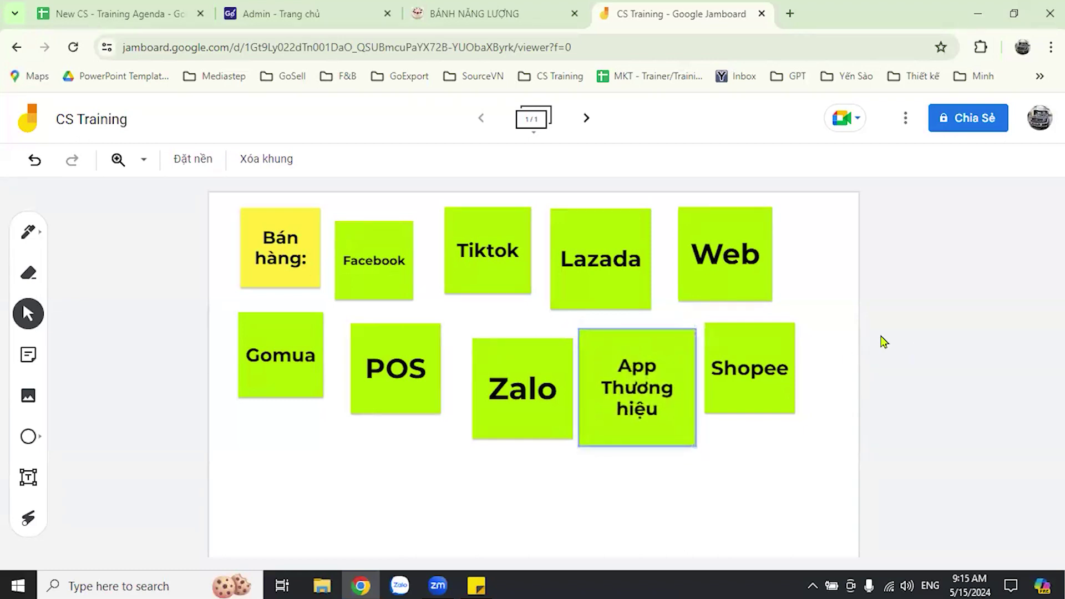
drag(690, 431, 701, 430)
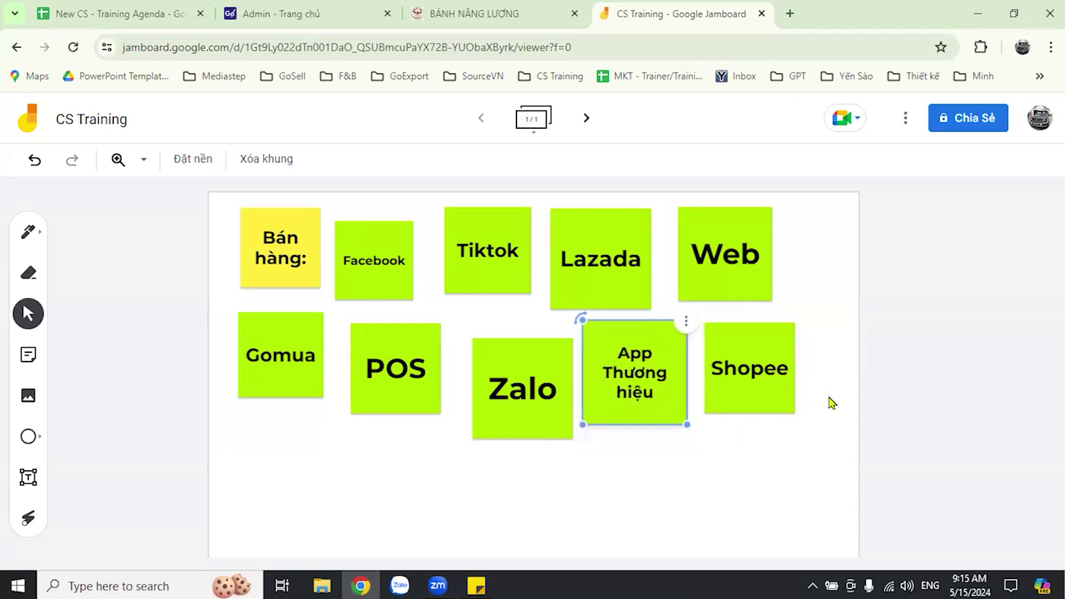
click(936, 397)
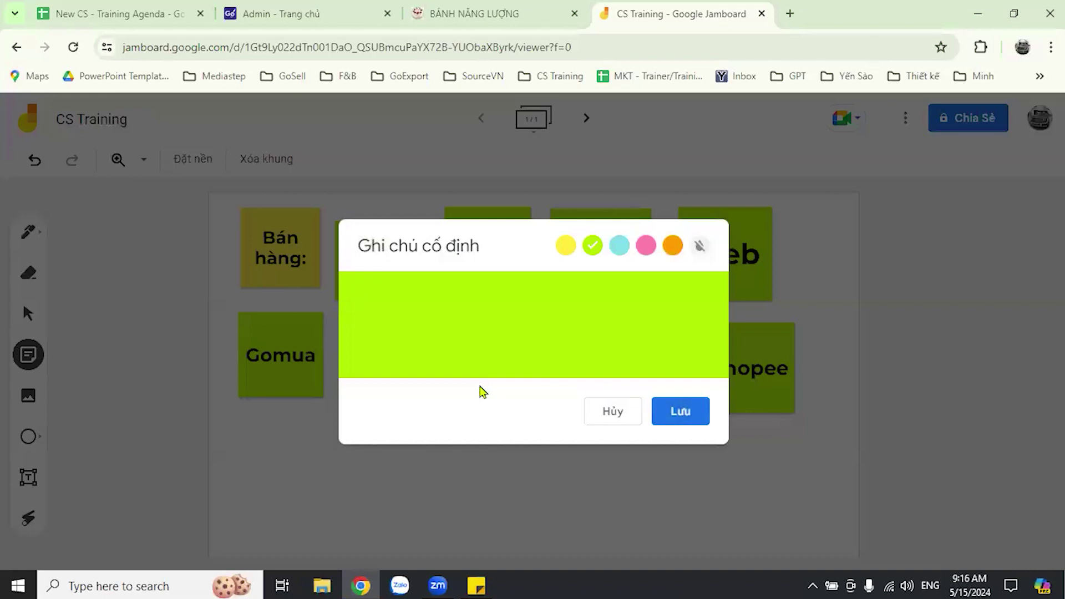
- Create an 'SMS' note and place it below Gomua, enlarged to match the others
text(SMS)
click(676, 411)
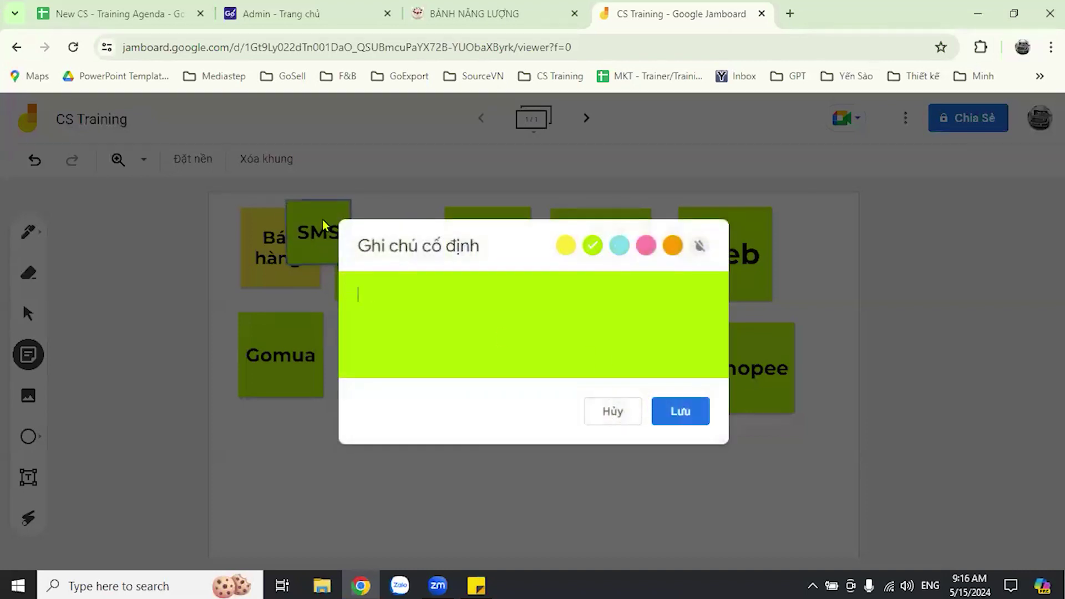
drag(318, 227, 274, 448)
drag(305, 483, 333, 509)
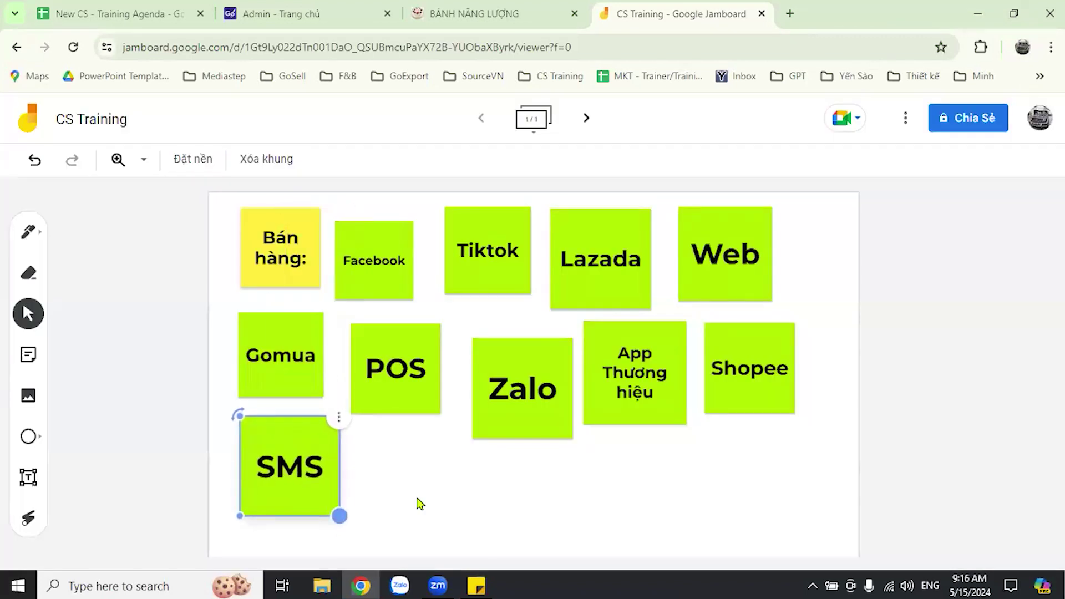
click(879, 432)
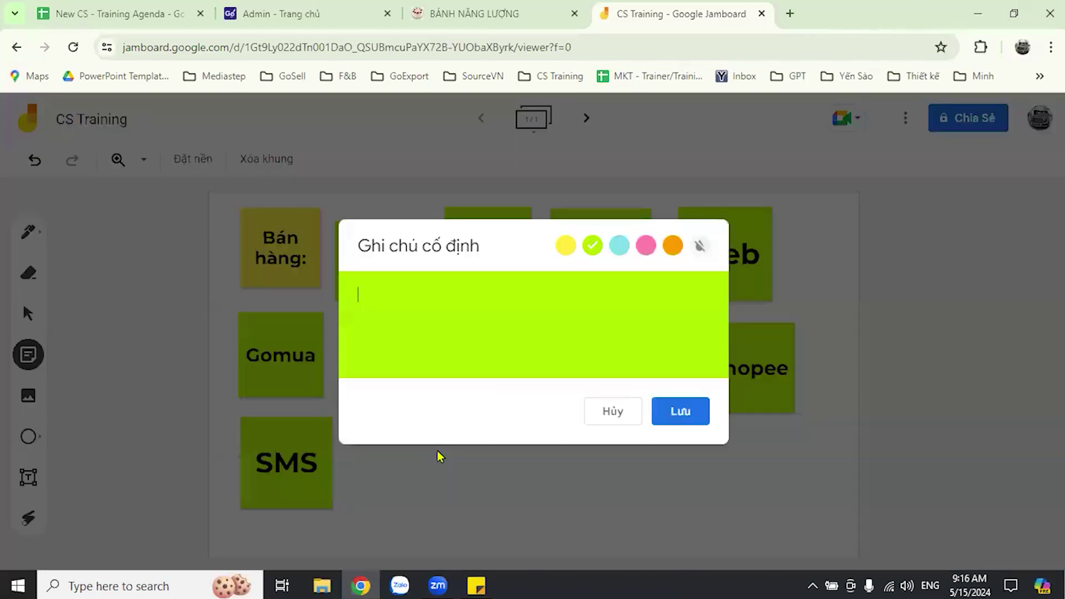
- Create a 'Call' note beside SMS, enlarged to the same size as its neighbours
text(Call)
click(696, 421)
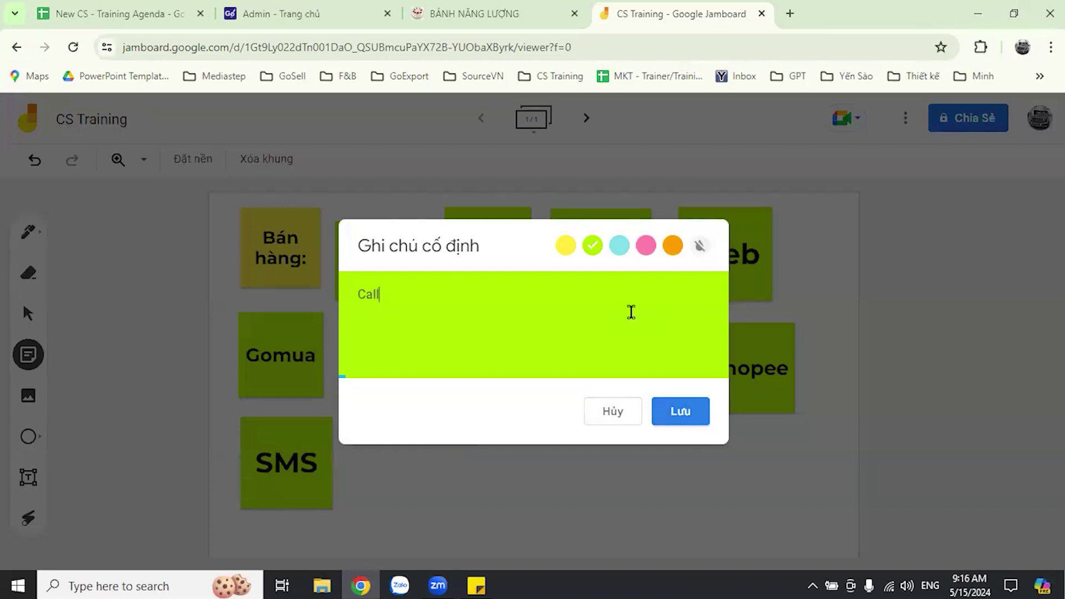
click(613, 414)
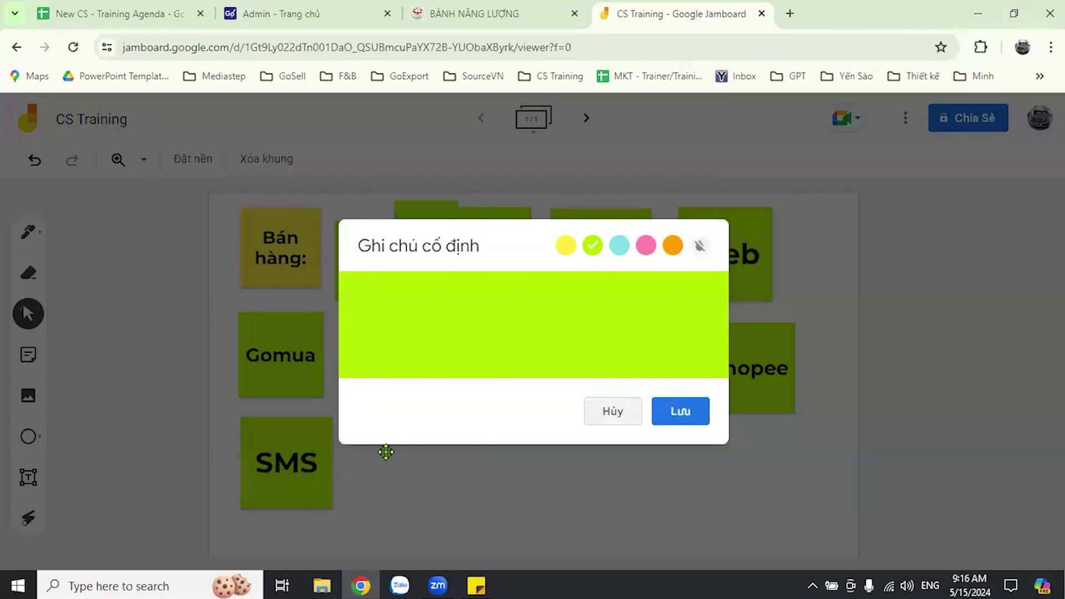
drag(425, 233, 381, 462)
drag(414, 494, 432, 519)
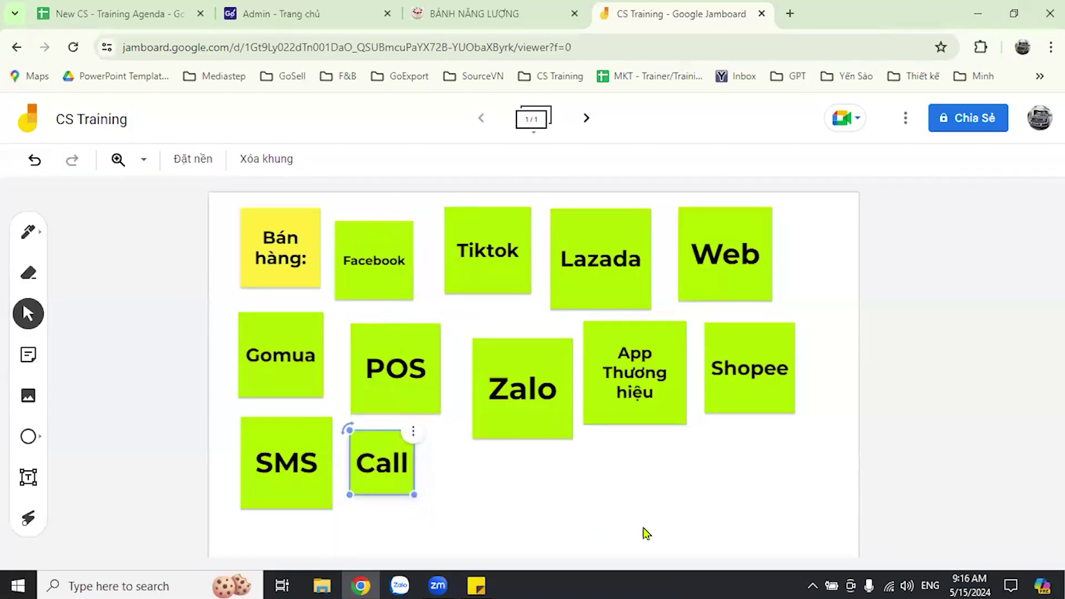
click(938, 370)
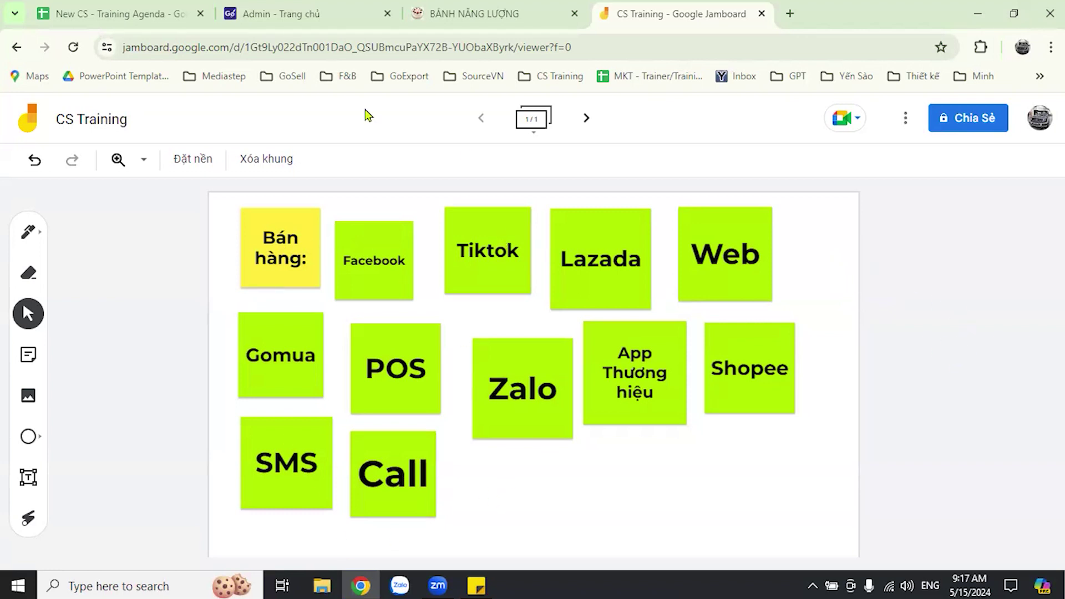
- Create a 'Landing Page' note and drop it below Zalo
click(40, 368)
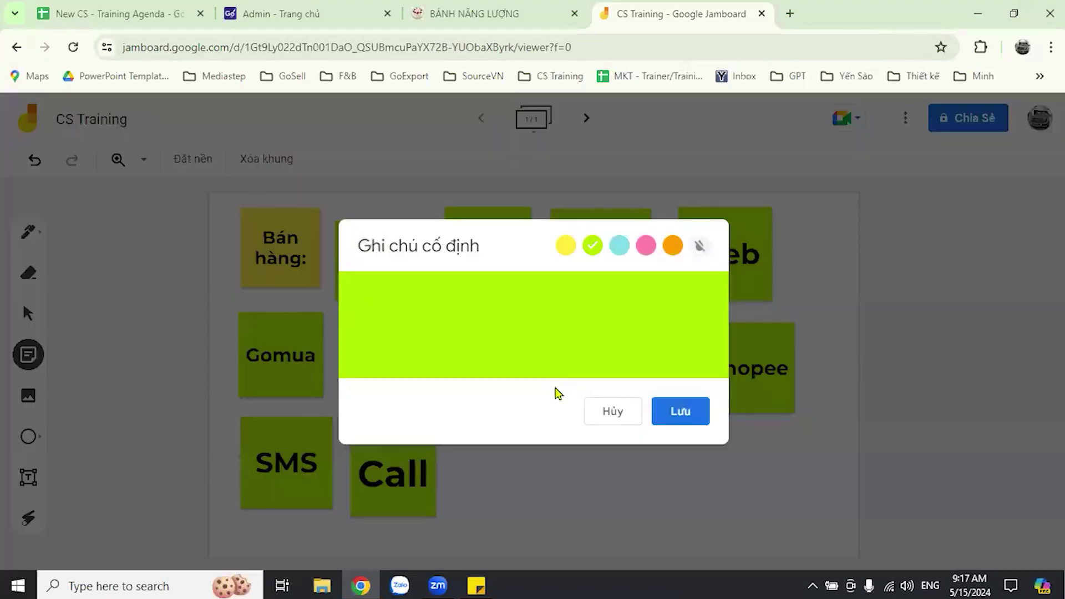
text(Las)
key(BackSpace)
text(nding Page)
click(681, 411)
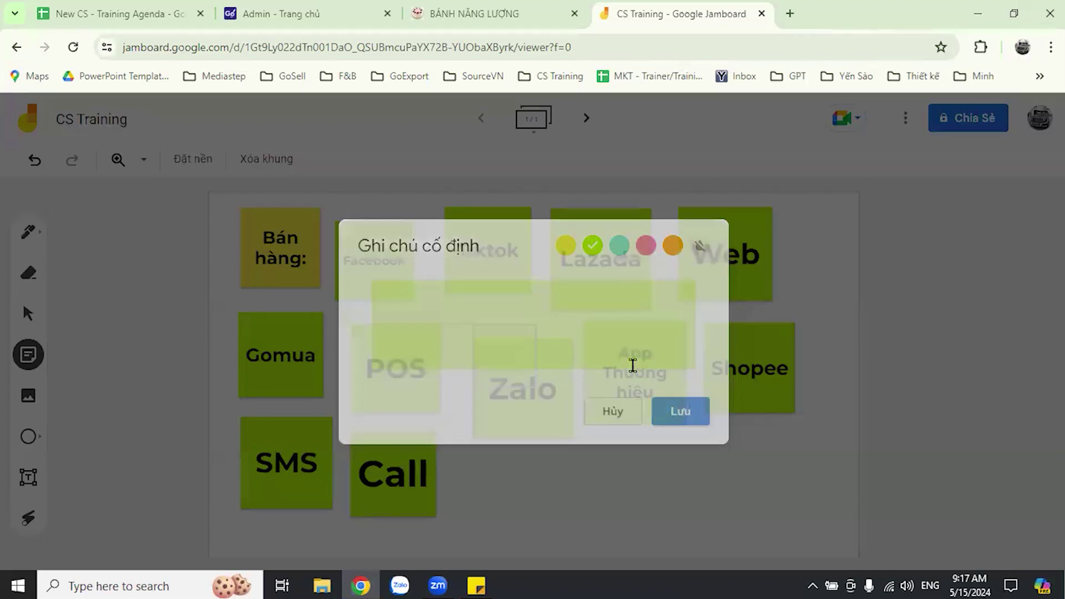
click(414, 198)
drag(302, 247, 475, 489)
- Shrink Zalo slightly, then raise Landing Page into the bottom row and enlarge it
drag(531, 388, 517, 368)
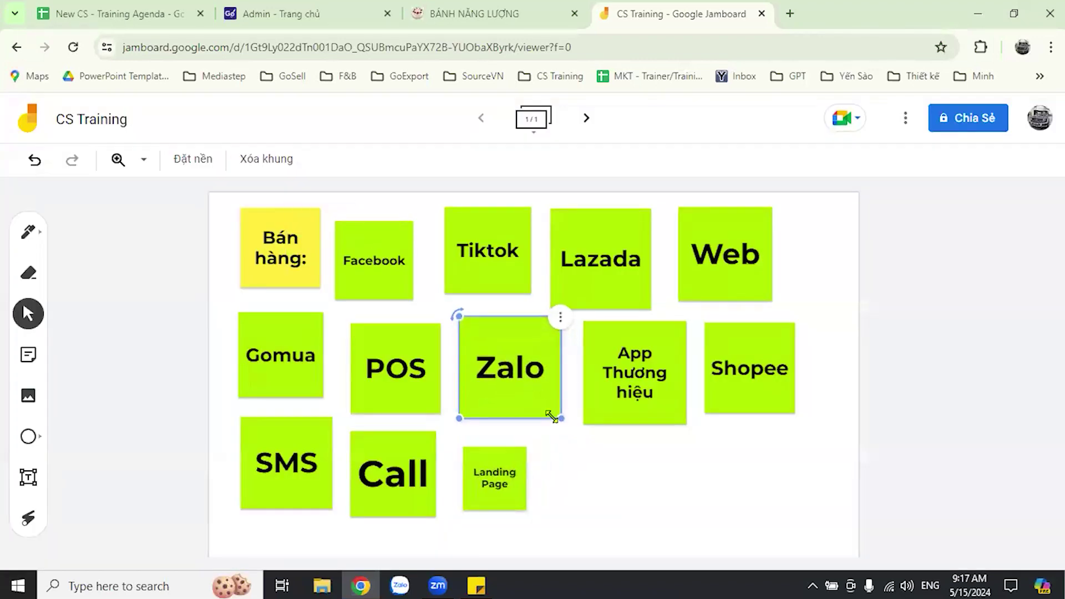
drag(552, 416, 535, 394)
drag(494, 477, 483, 450)
drag(519, 488, 553, 519)
click(688, 519)
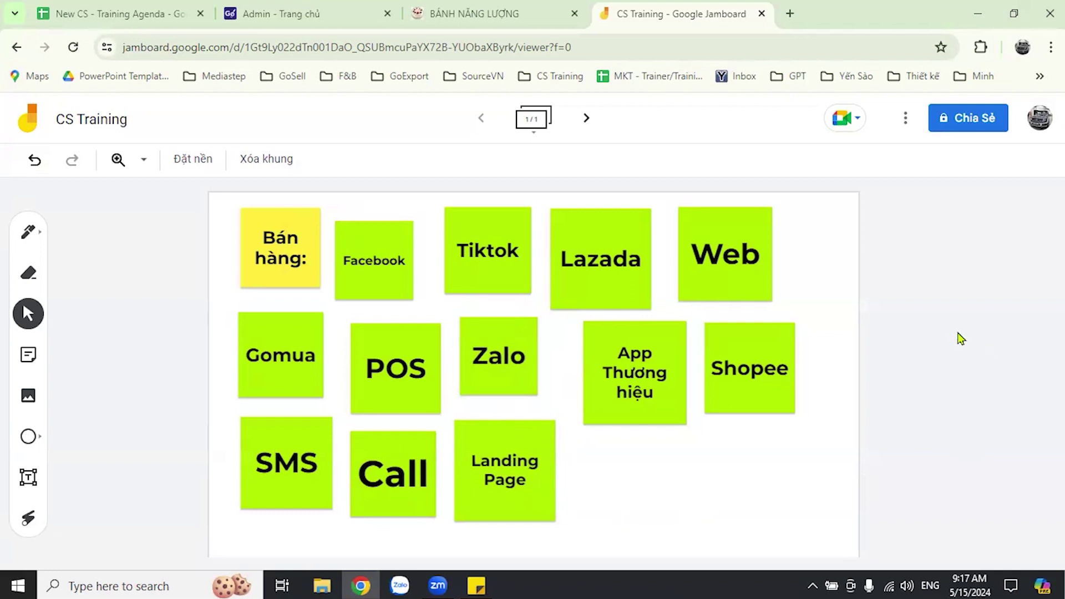
- Create a 'Cộng Tác Viên' note and place it, enlarged, below App Thương hiệu after Landing Page
click(34, 352)
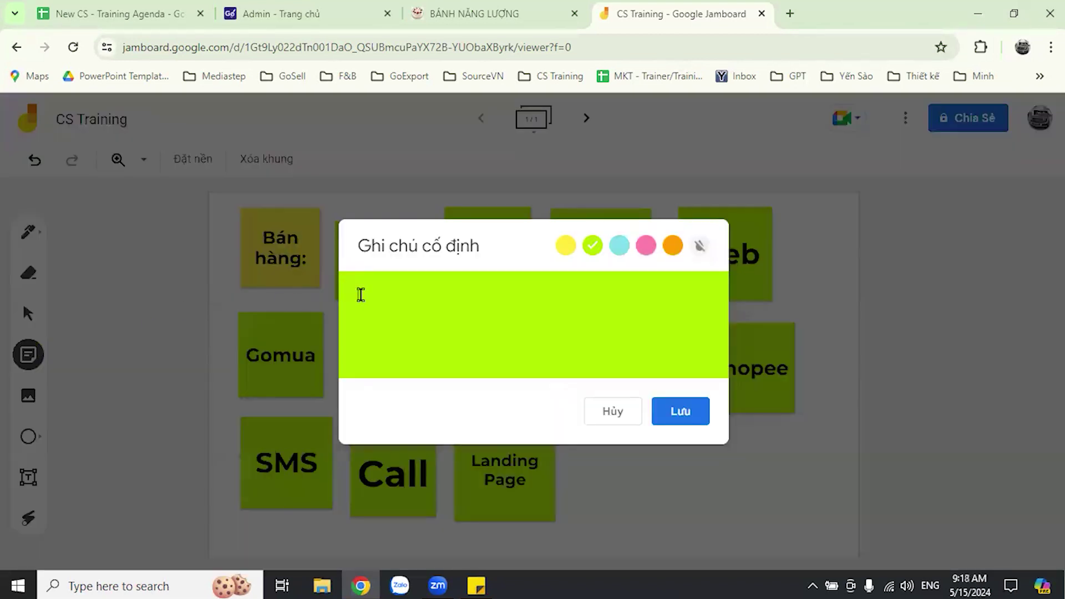
text(CTV)
key(BackSpace)
key(BackSpace)
text(ôg)
key(BackSpace)
text(ng Tác )
text(viên)
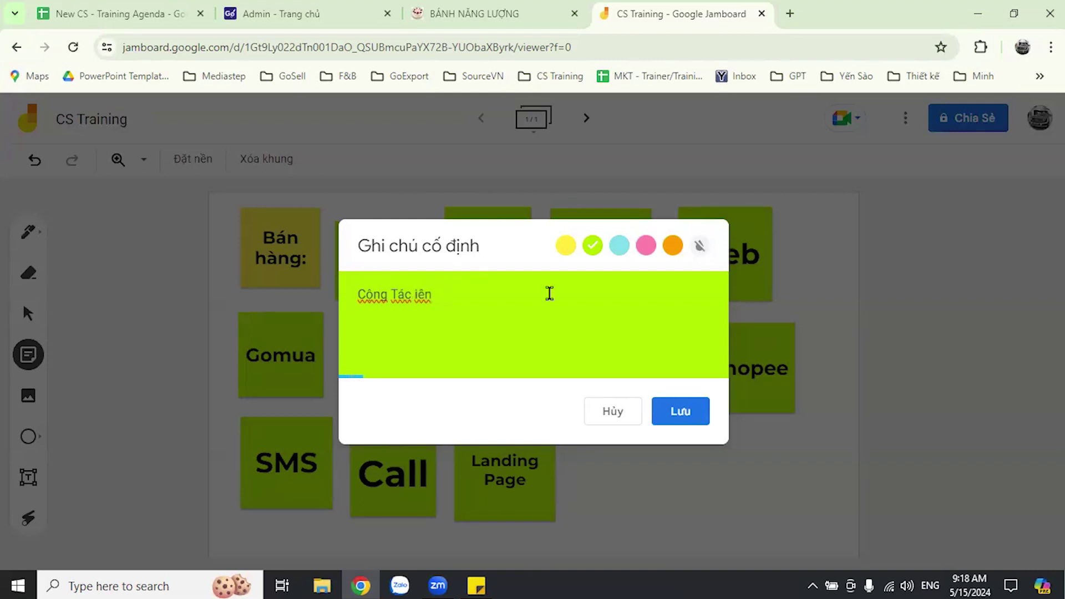
click(676, 417)
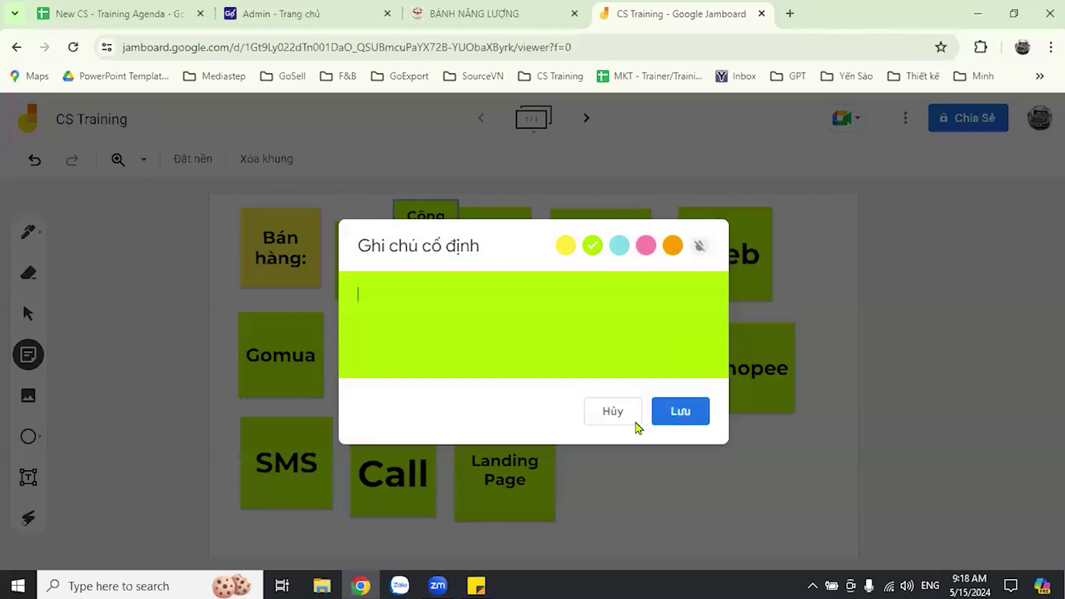
click(610, 410)
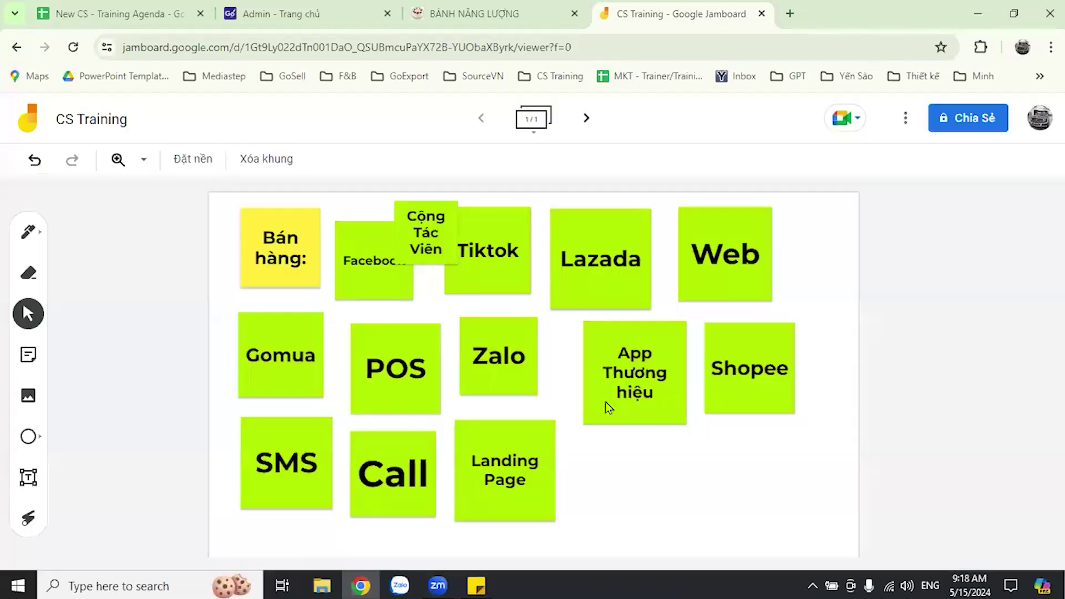
drag(427, 249, 672, 525)
click(1041, 445)
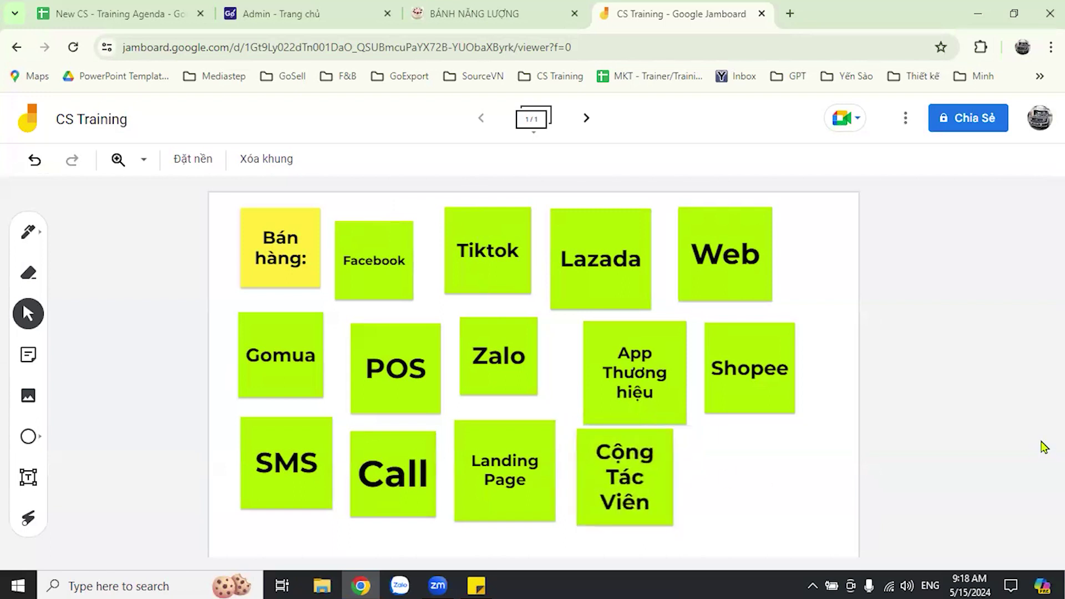
- Create an enlarged 'Đại Lý' note at the end of the third row below Shopee
click(27, 364)
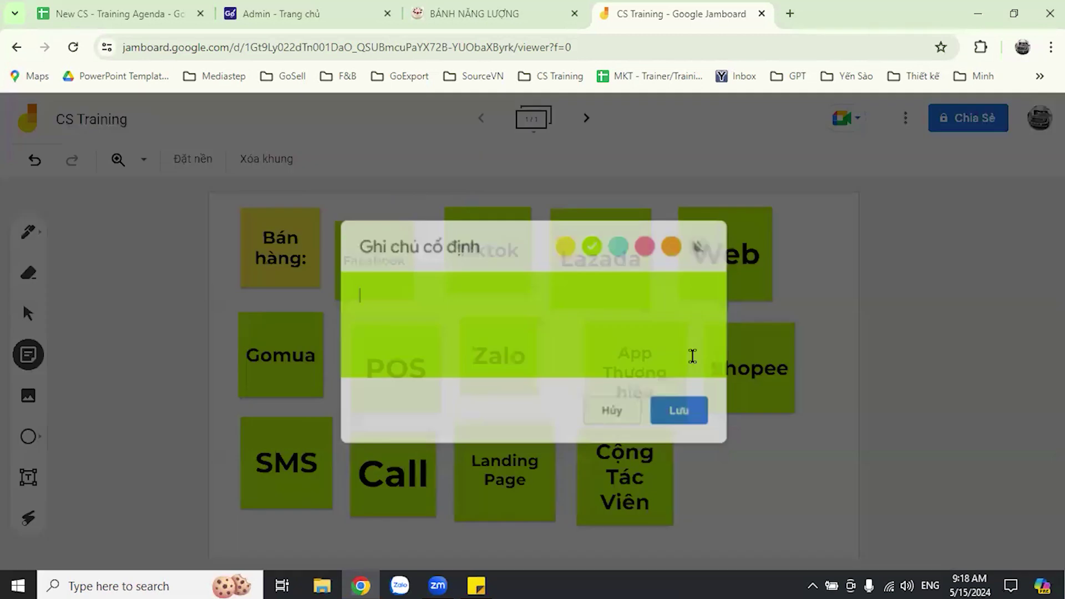
text(Đai)
text( Lý)
click(676, 420)
click(609, 411)
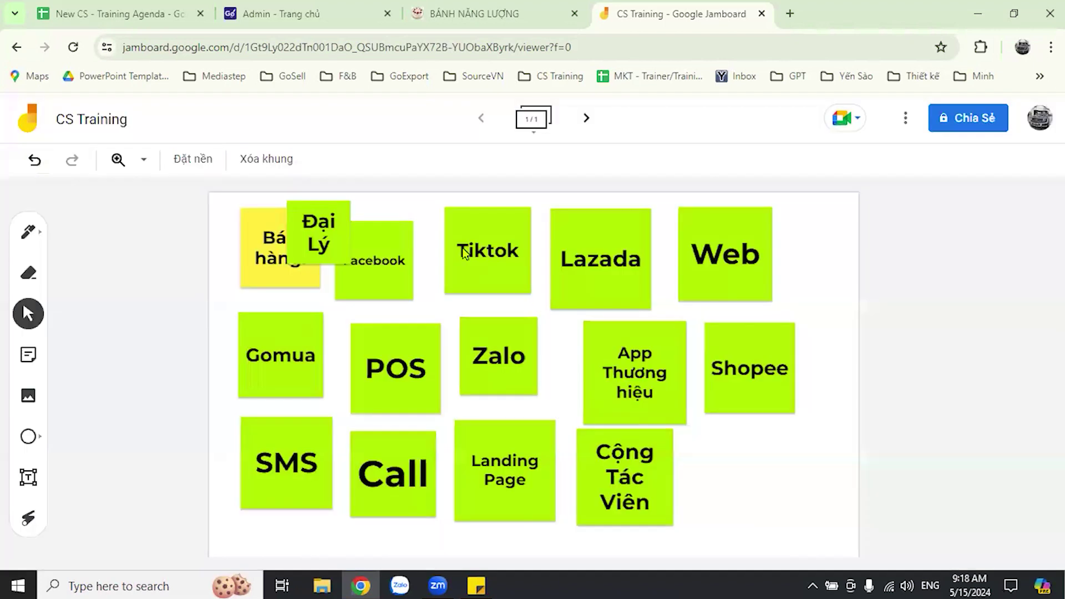
drag(323, 235, 801, 528)
click(938, 477)
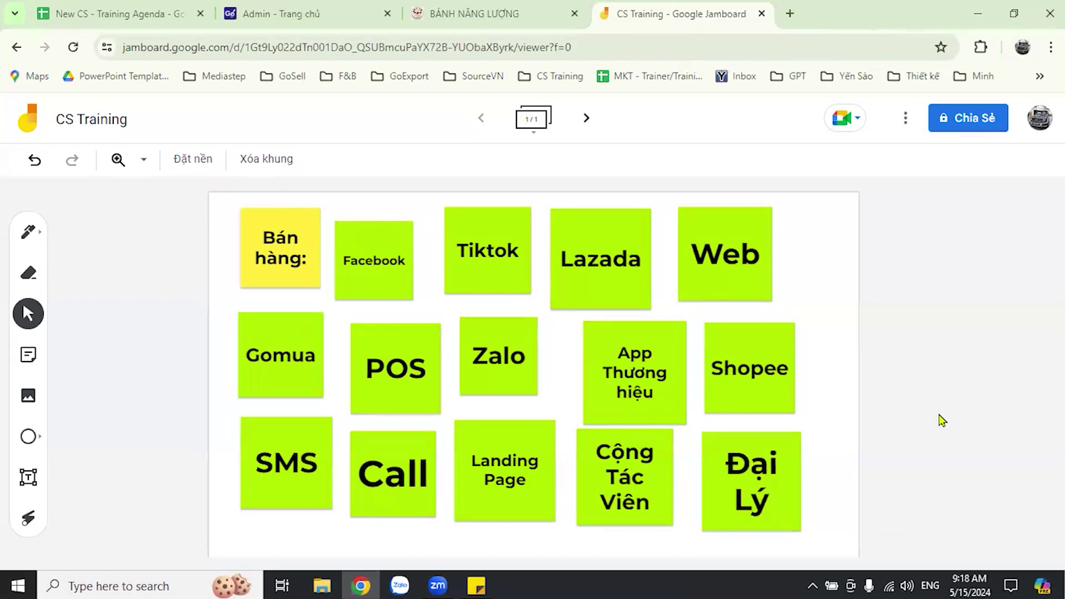
- Nudge the Facebook note up into line with the top row and enlarge it
click(400, 250)
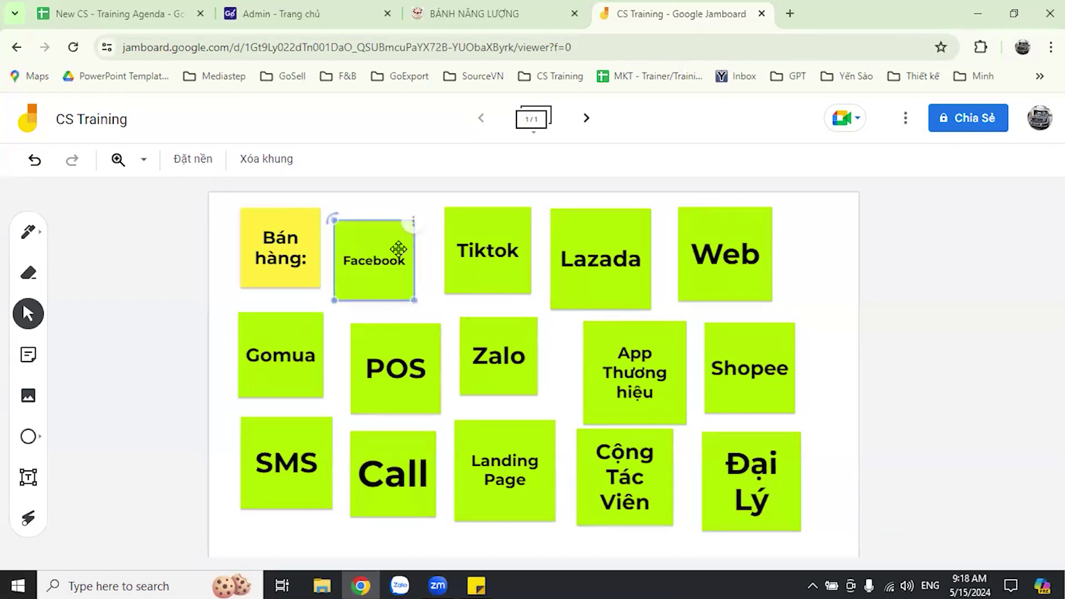
drag(400, 250, 406, 237)
drag(415, 288, 431, 304)
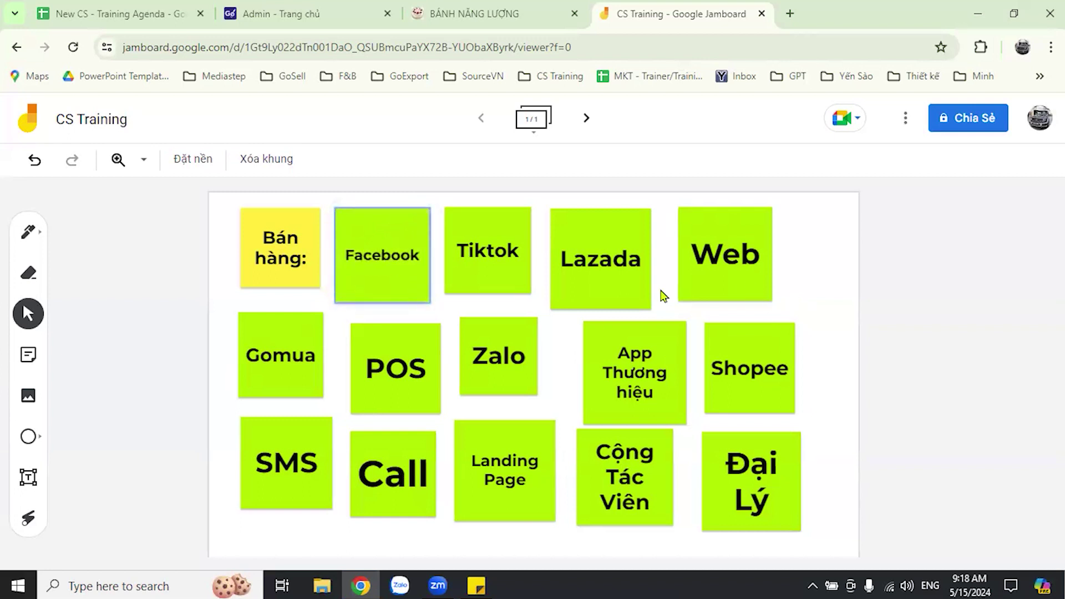
click(963, 266)
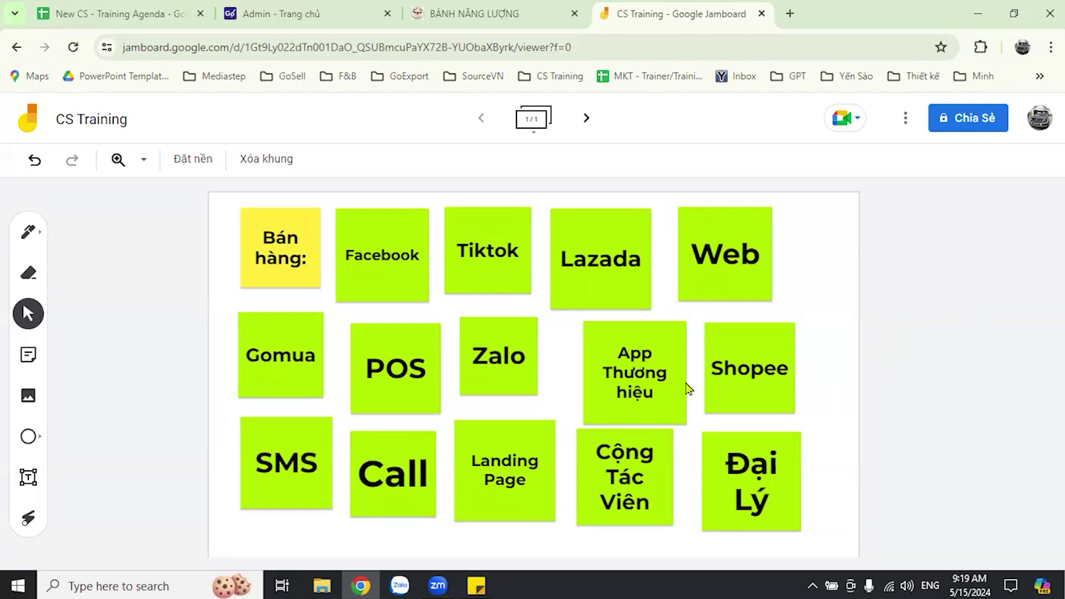
- Nudge App Thương hiệu up-left and shrink it slightly to line up with its row
drag(686, 384, 675, 380)
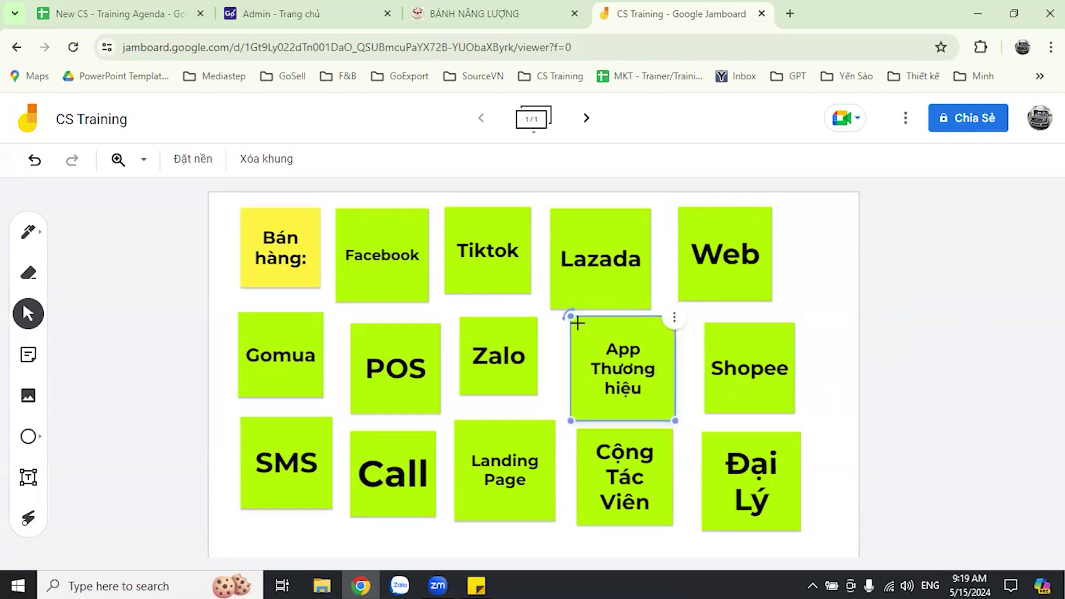
drag(675, 421, 669, 416)
click(1047, 299)
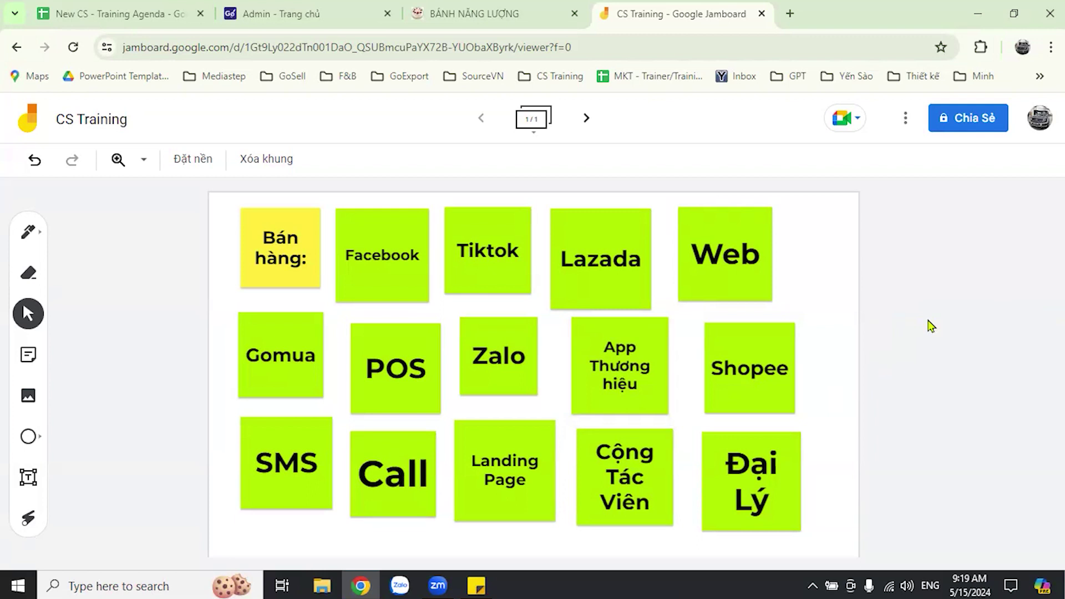
- Move Zalo to the right edge and POS up beside Bán hàng, shrinking POS
drag(400, 366, 396, 362)
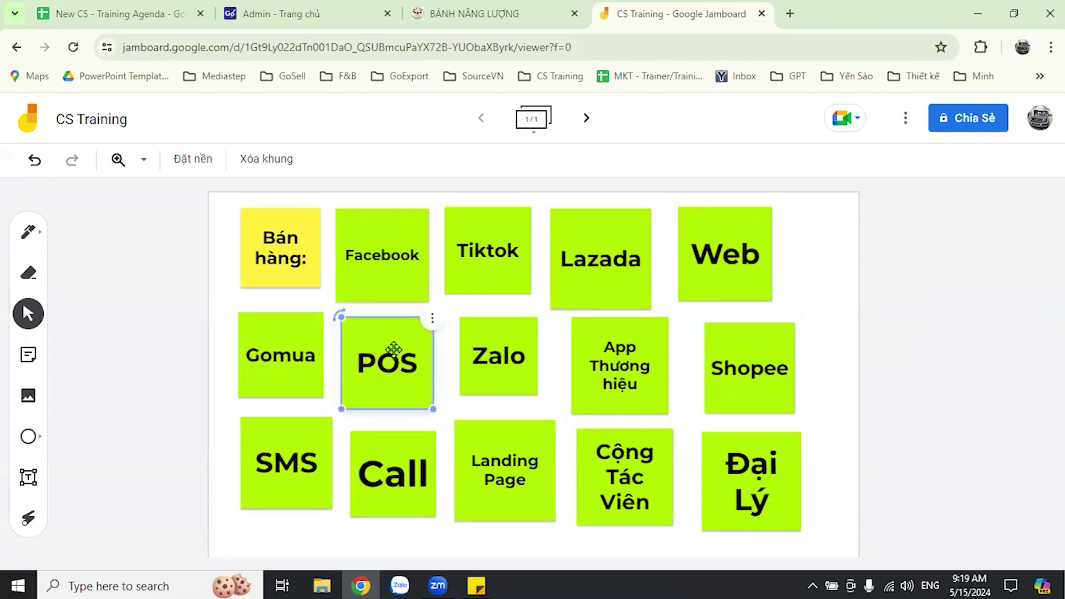
drag(502, 388, 851, 479)
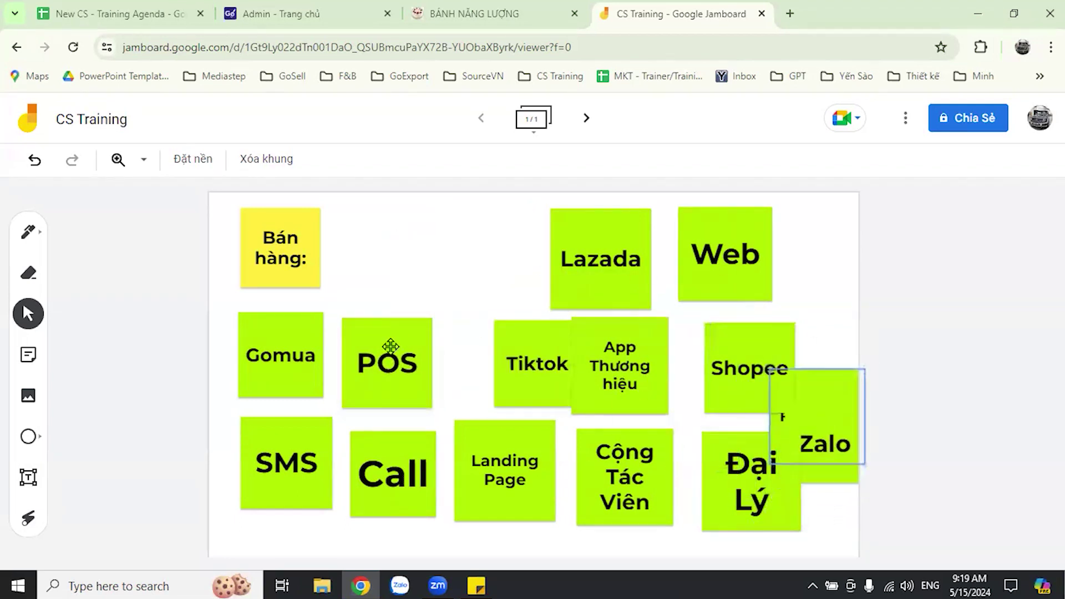
drag(390, 347, 387, 227)
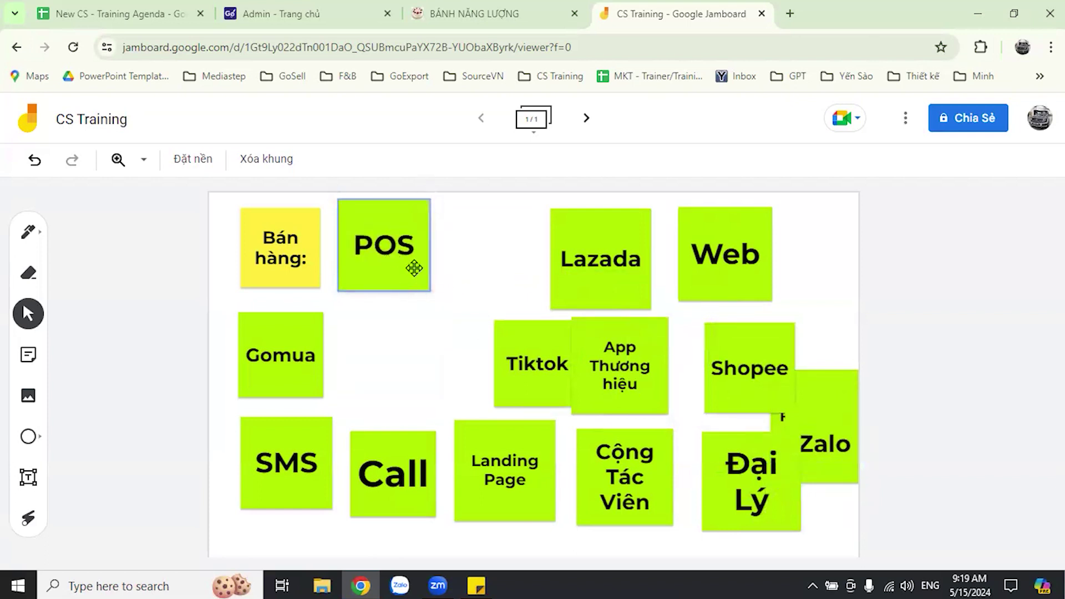
drag(430, 290, 420, 281)
click(516, 293)
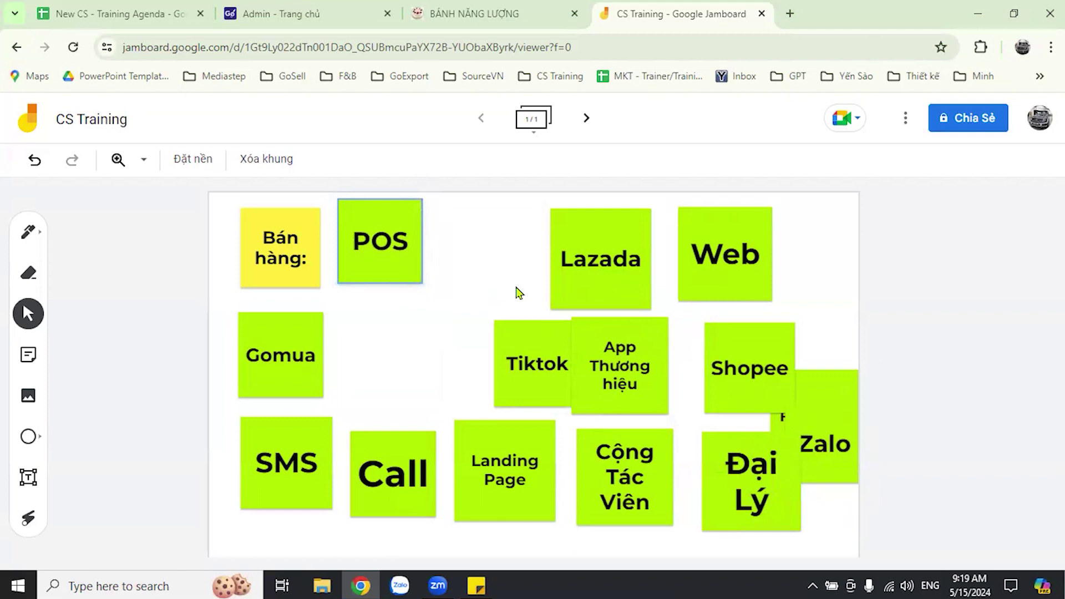
click(391, 236)
drag(384, 233, 377, 233)
- Move App Thương hiệu next to Gomua, nudge Lazada, and undo a stray POS move
drag(599, 373, 399, 363)
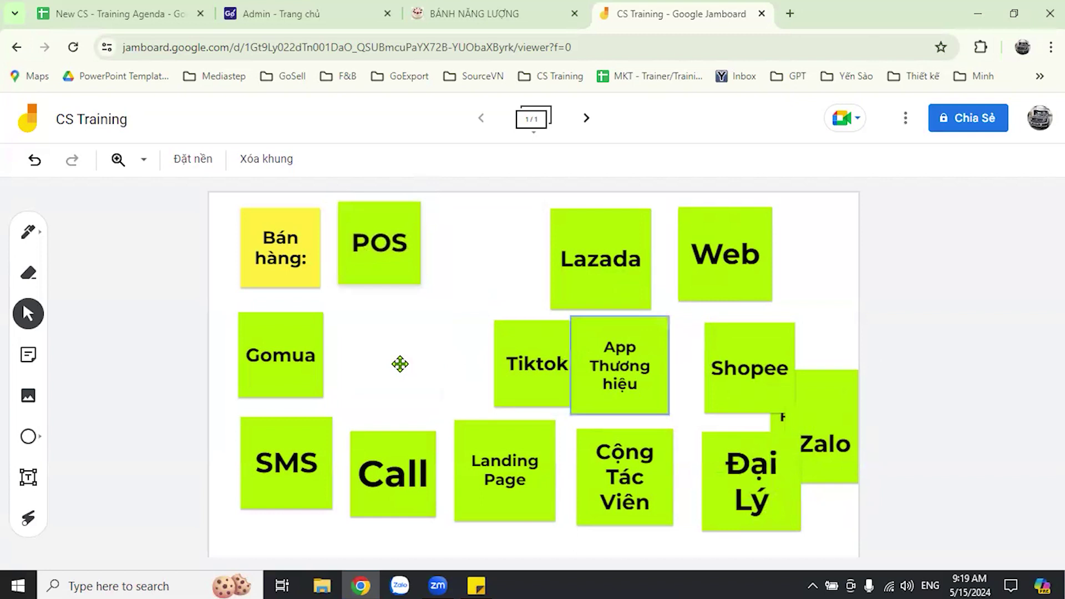
drag(571, 274, 564, 272)
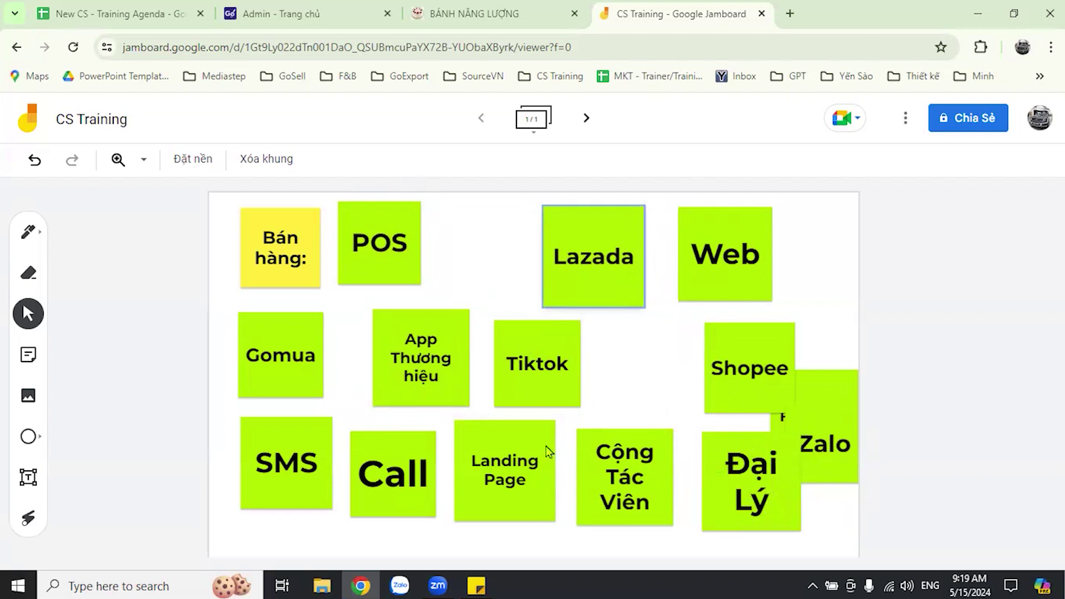
drag(401, 255, 412, 252)
key(ctrl+z)
key(ctrl+z)
key(ctrl+z)
key(ctrl+z)
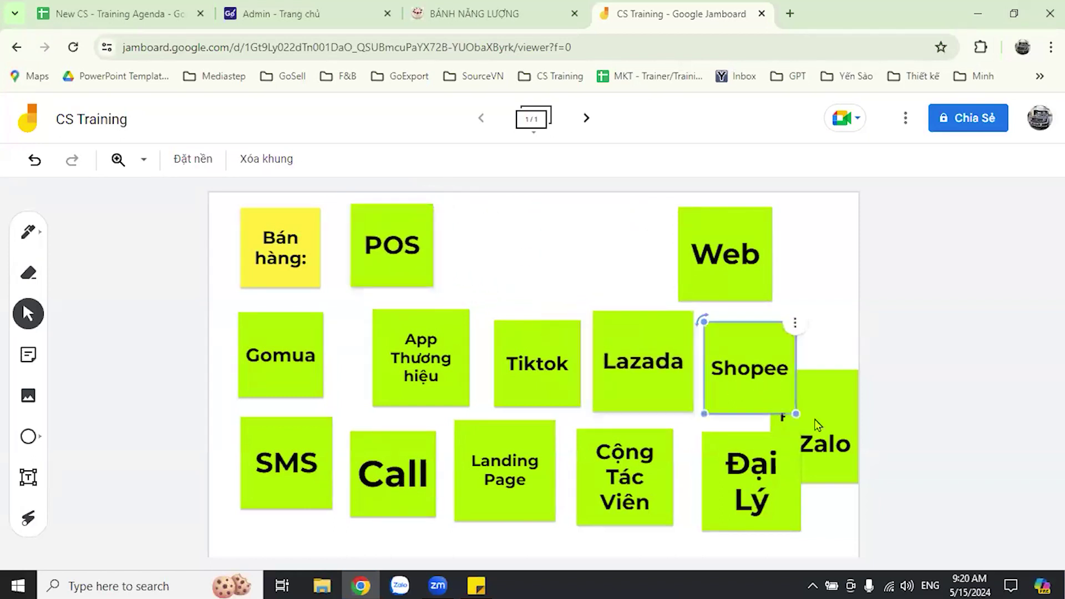
key(ctrl+z)
- Line up SMS, Call, Landing Page, Cộng Tác Viên and Đại Lý along the bottom, Zalo below Facebook
drag(828, 391, 818, 487)
drag(274, 491, 255, 521)
drag(383, 471, 362, 482)
drag(550, 460, 506, 502)
click(582, 482)
drag(704, 471, 639, 480)
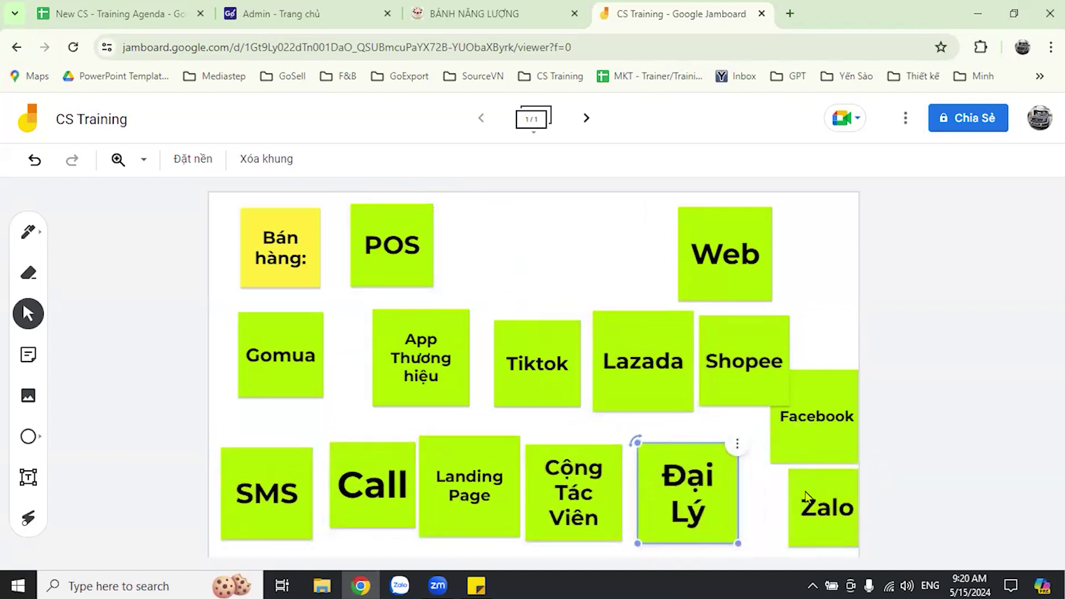
drag(806, 496, 771, 495)
drag(811, 416, 810, 410)
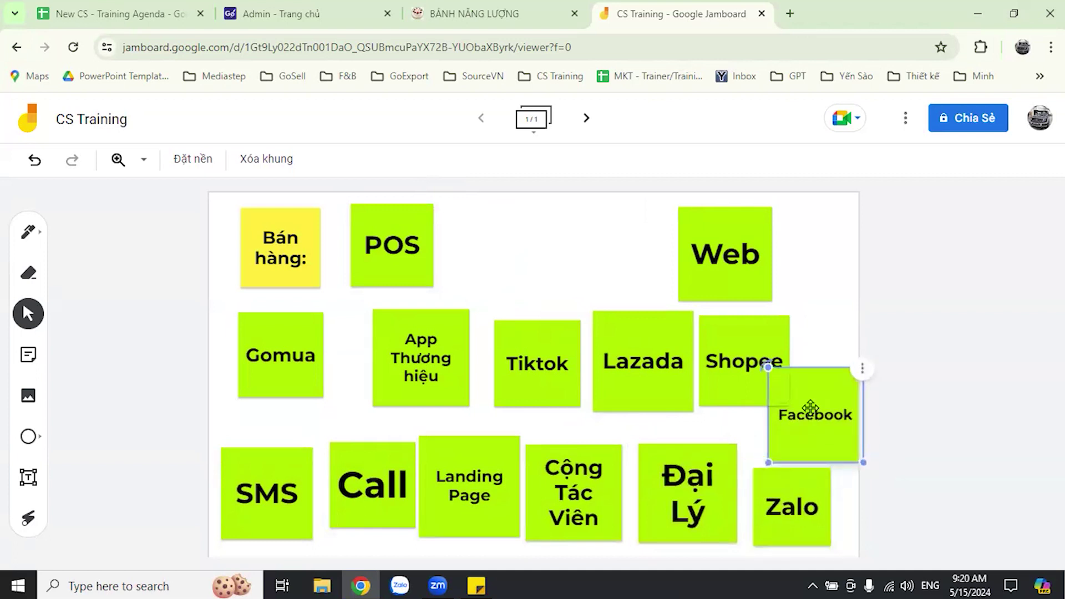
drag(748, 362, 802, 325)
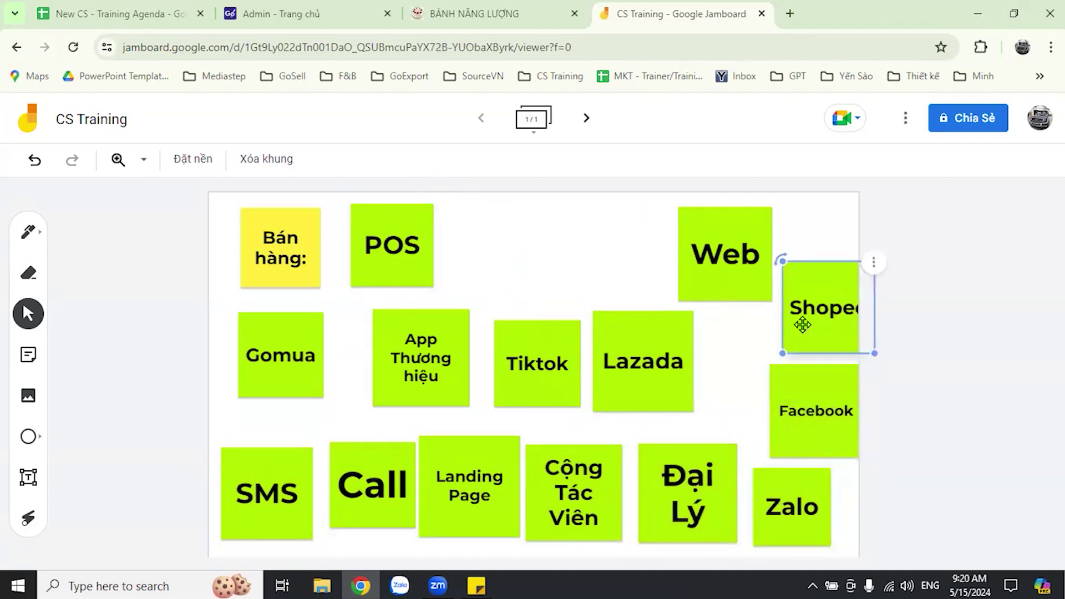
click(448, 285)
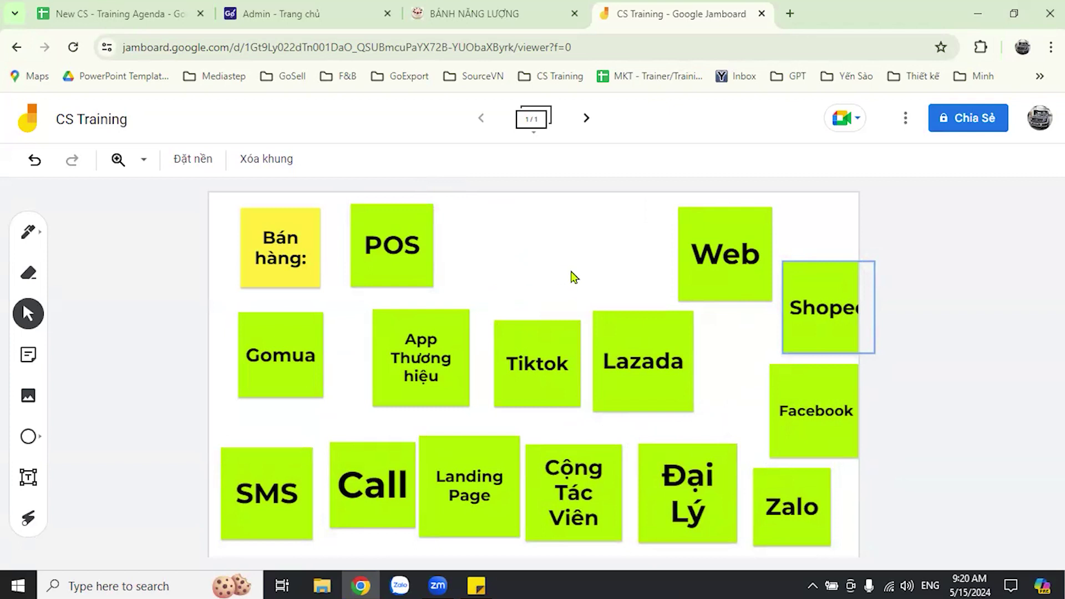
drag(383, 244, 365, 242)
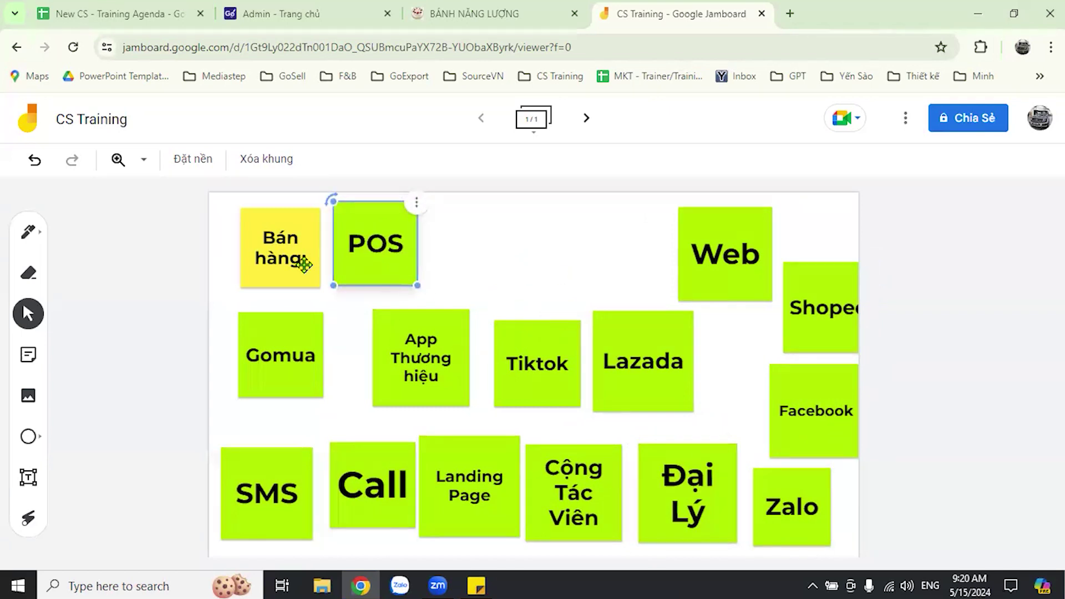
- Shift the Bán hàng and POS notes further left in the top row
drag(289, 263, 264, 259)
drag(387, 261, 375, 260)
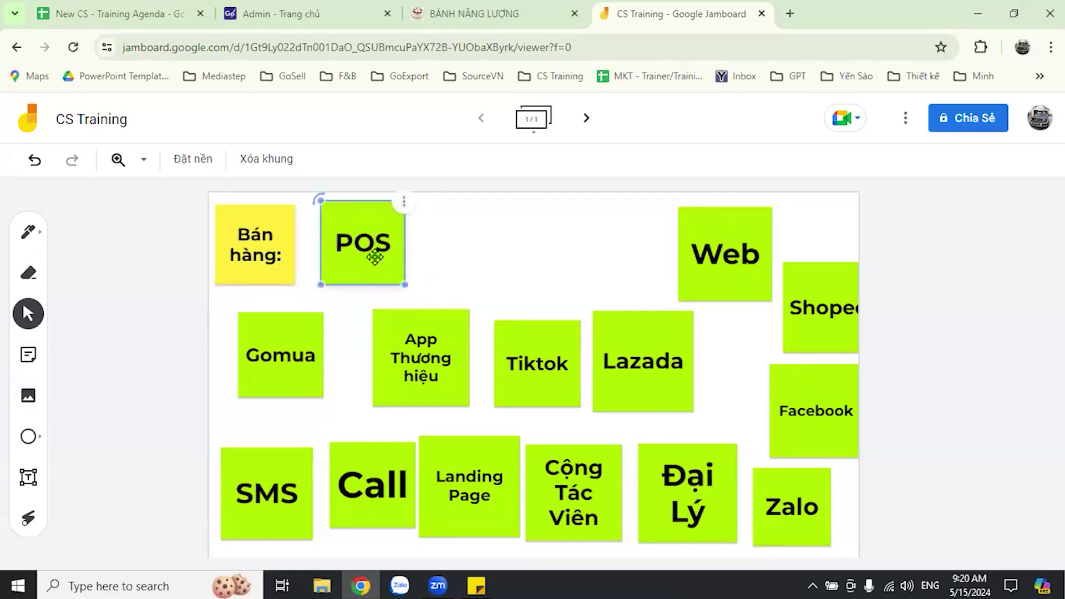
key(Return)
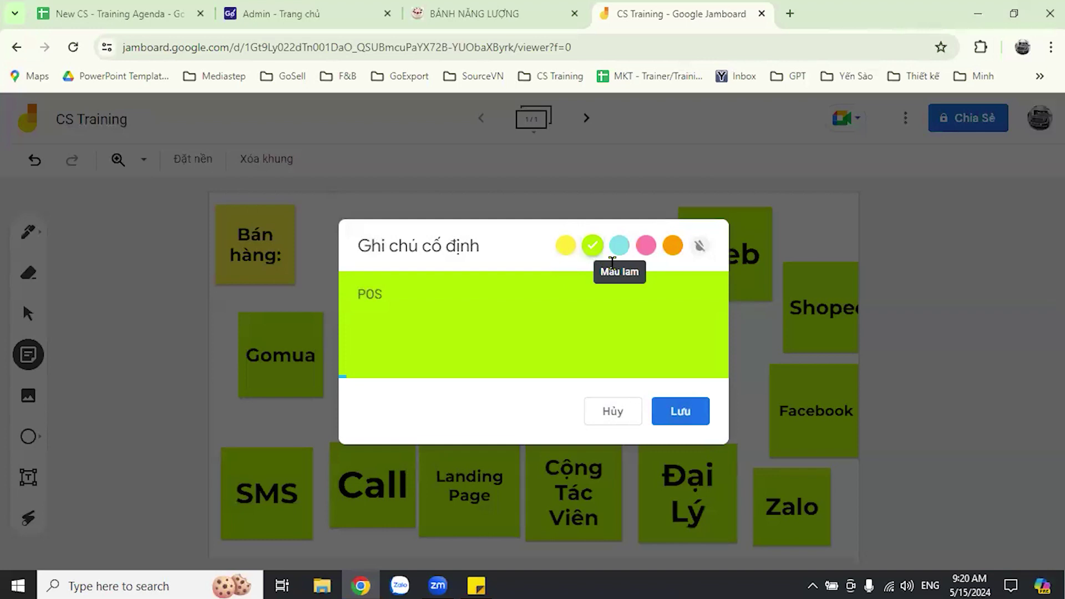
click(506, 210)
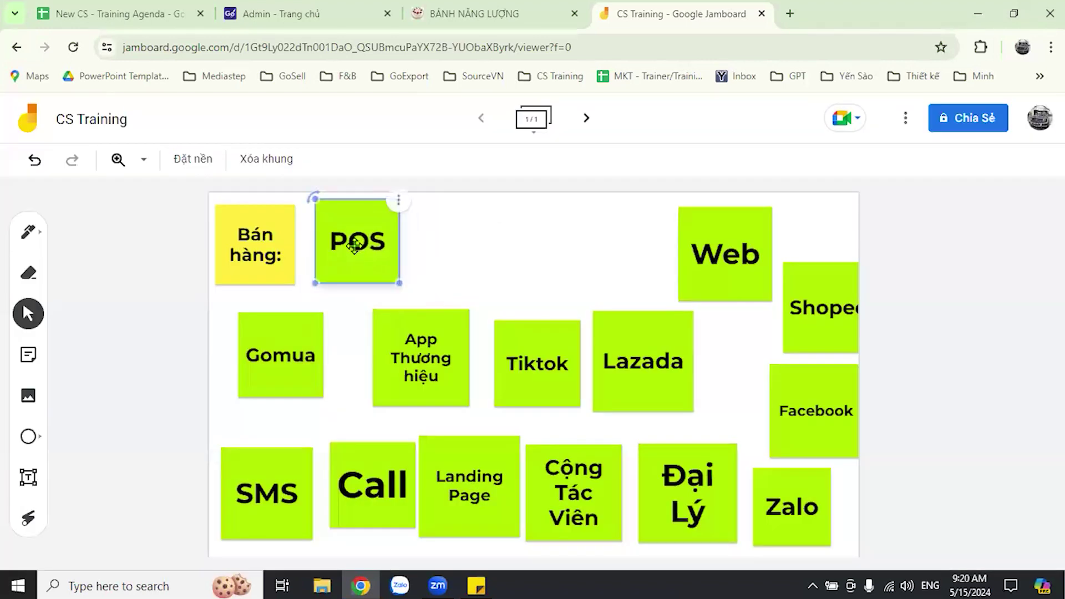
click(585, 351)
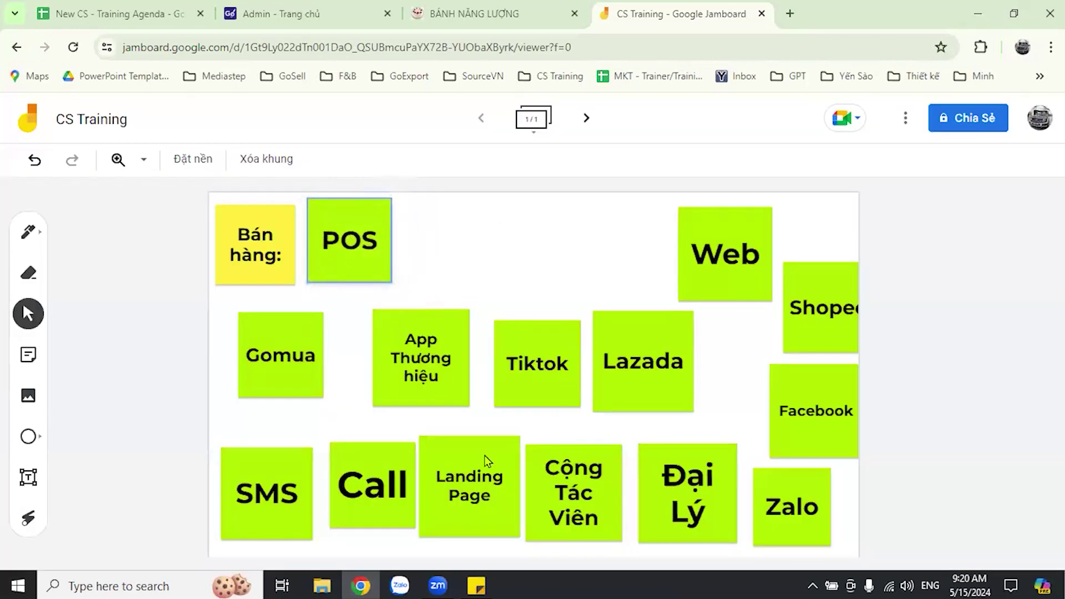
- Move Facebook beside POS, turn it cyan, and shrink Facebook and POS to match
drag(834, 429, 816, 421)
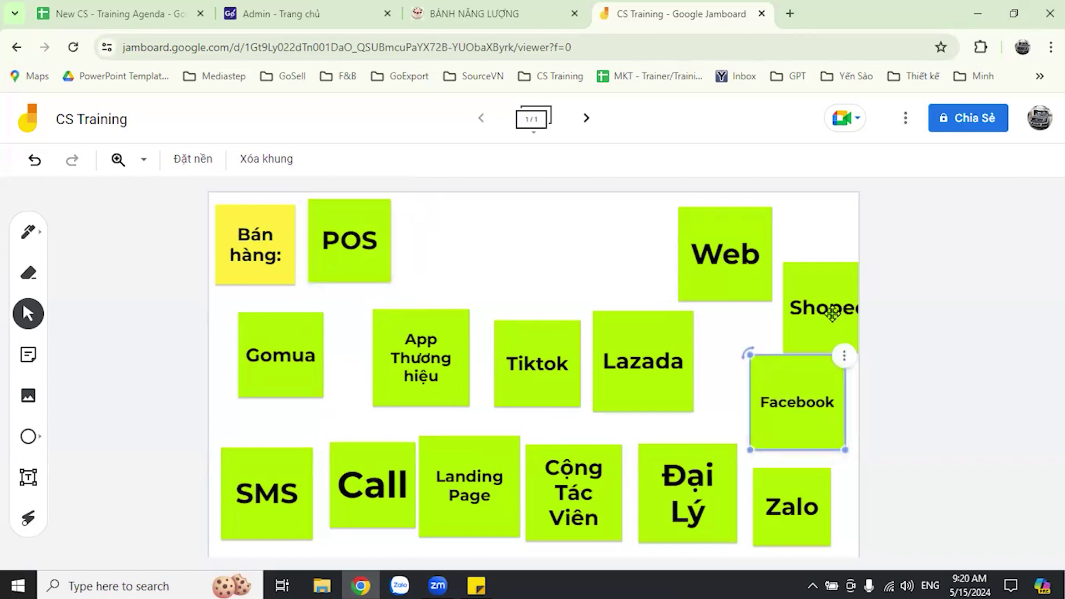
drag(826, 311, 820, 295)
click(816, 425)
drag(803, 412, 483, 257)
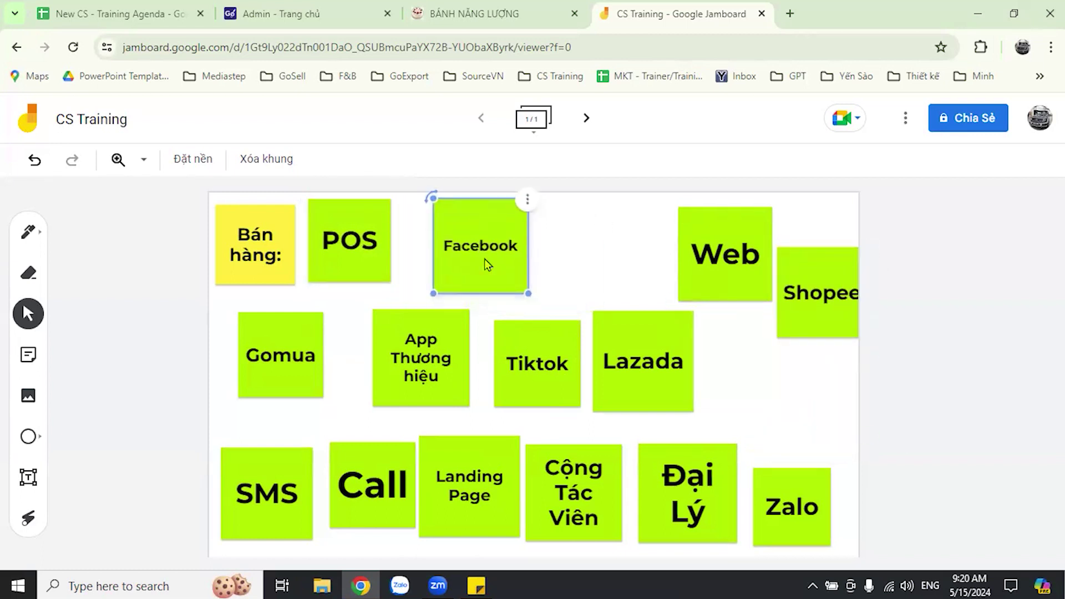
double_click(484, 258)
click(616, 247)
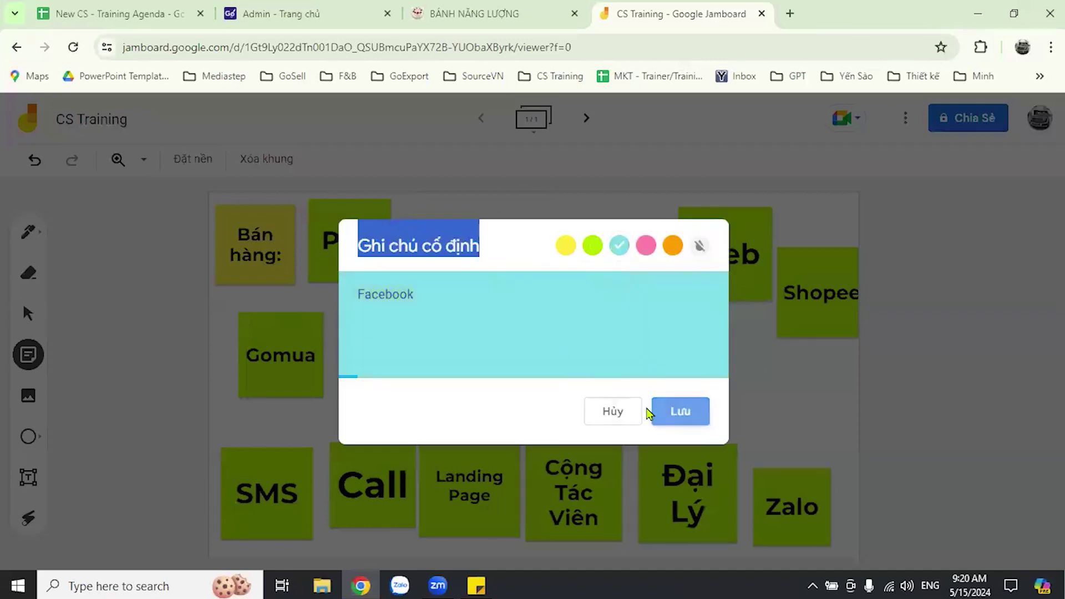
click(654, 412)
click(495, 274)
drag(508, 302, 445, 243)
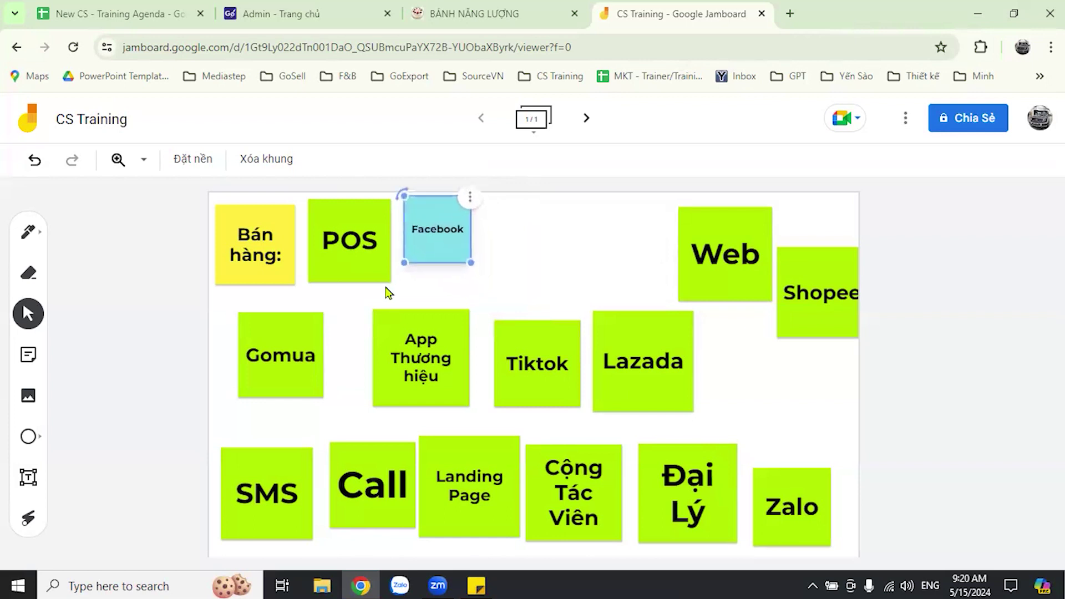
click(386, 280)
drag(388, 275, 425, 251)
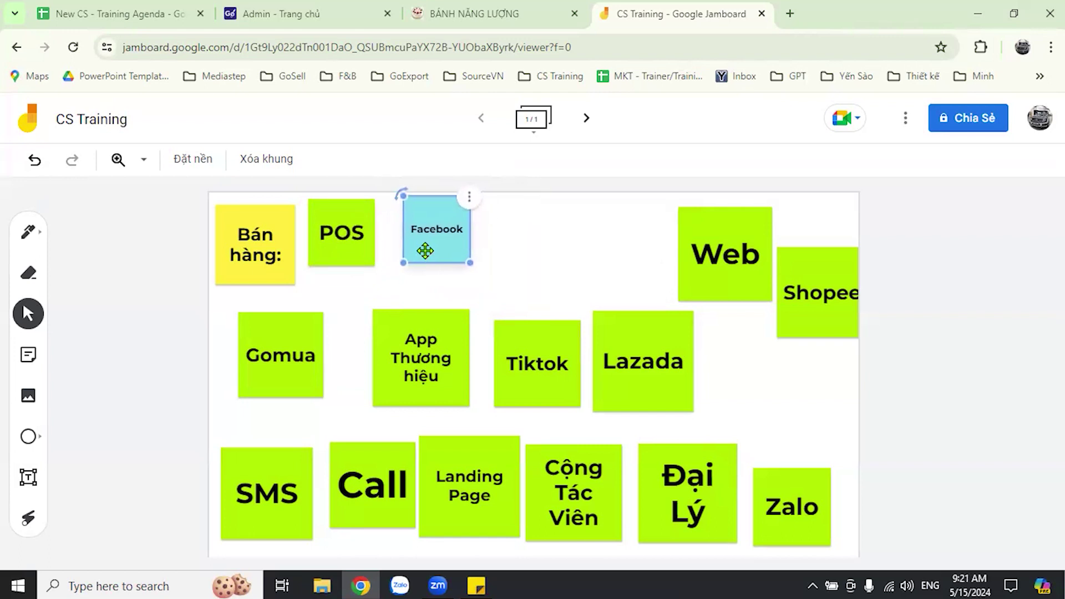
click(500, 297)
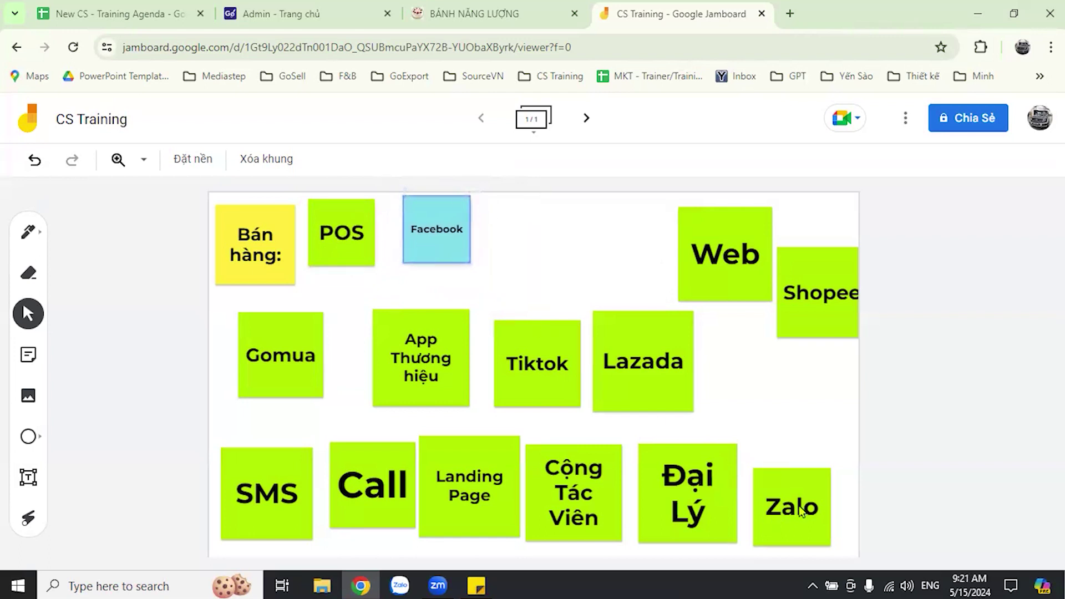
- Move Zalo beside Facebook, turn it cyan, even out their sizes, and shift Shopee beside Lazada
drag(802, 521, 540, 254)
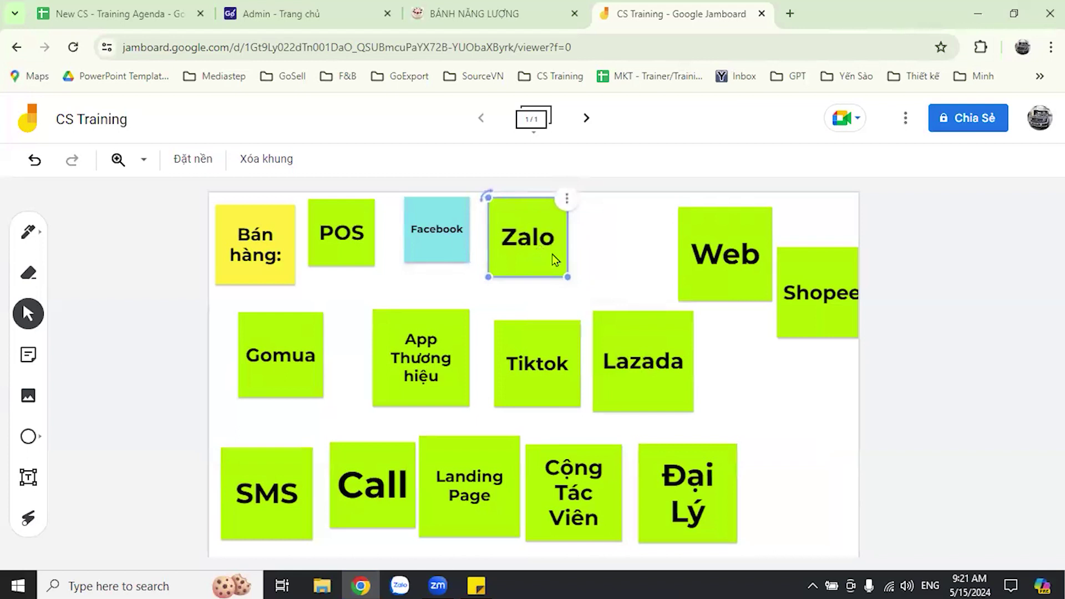
double_click(552, 254)
click(619, 244)
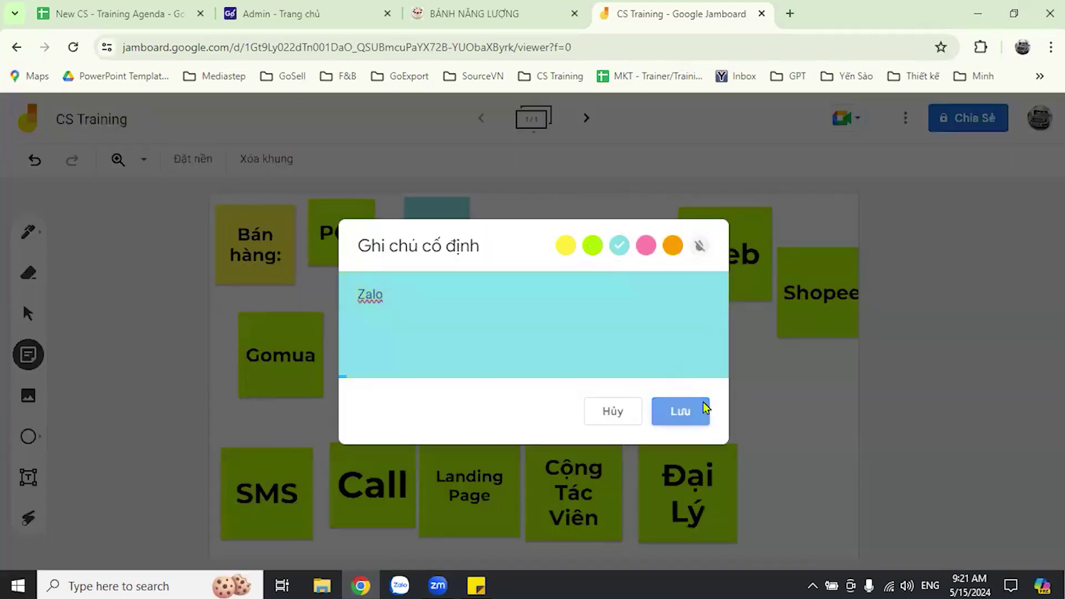
click(685, 411)
click(444, 229)
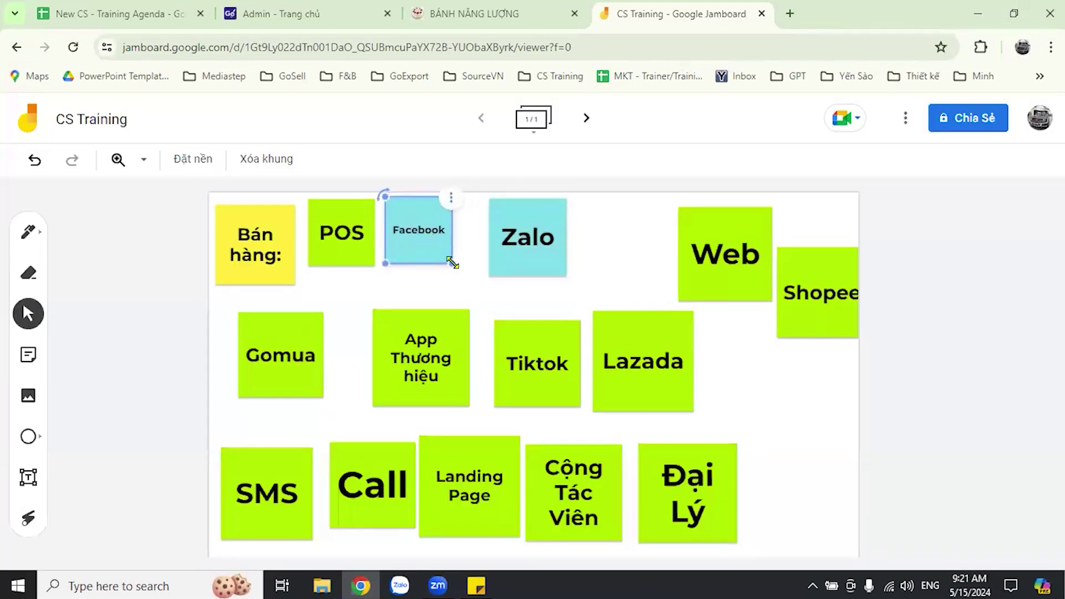
drag(453, 263, 477, 266)
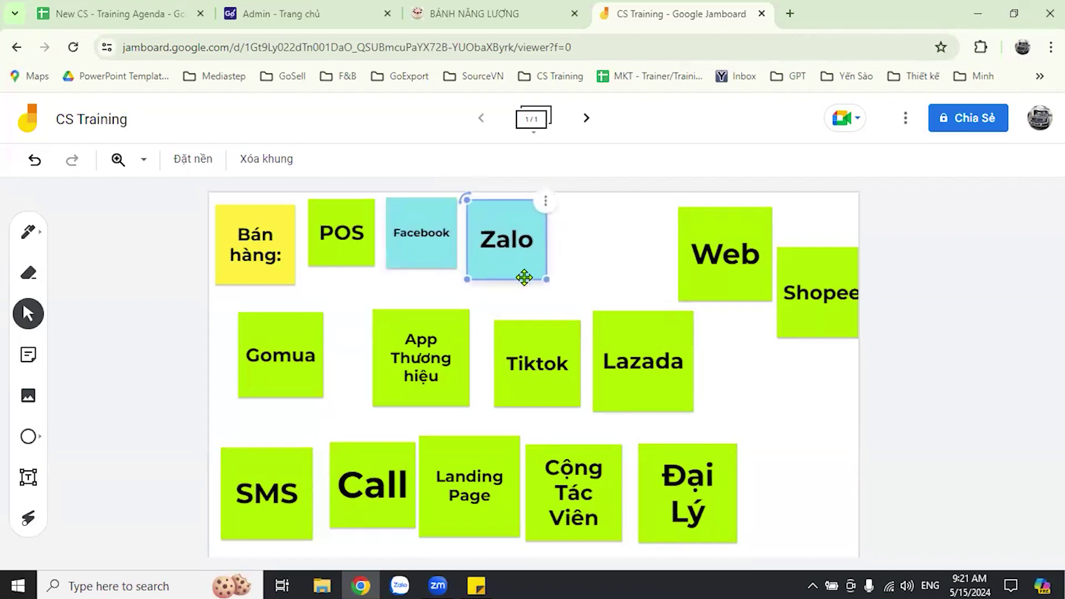
drag(547, 279, 540, 273)
click(578, 256)
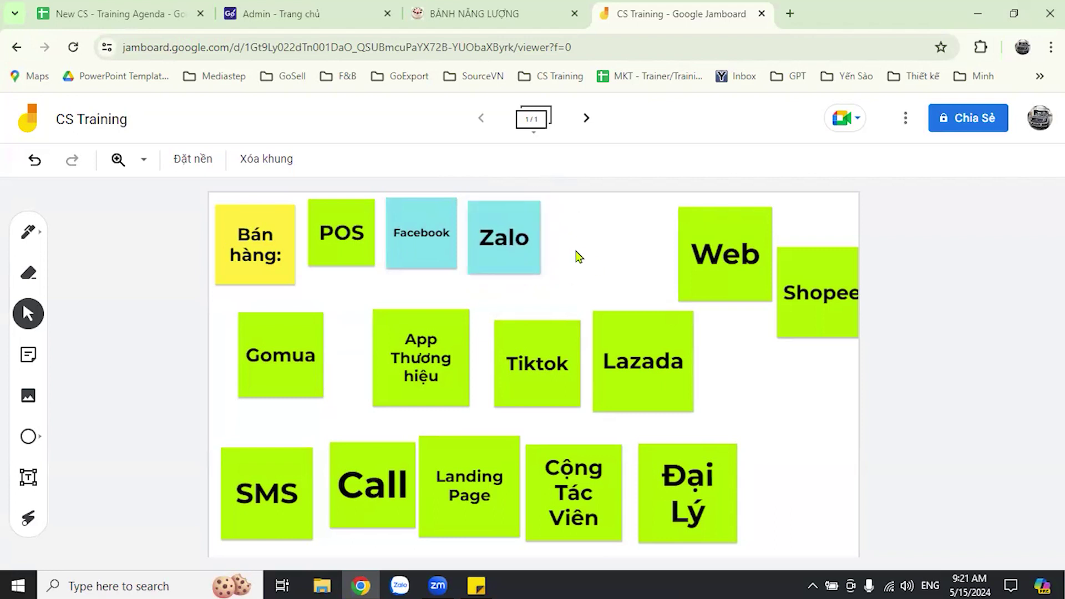
click(535, 252)
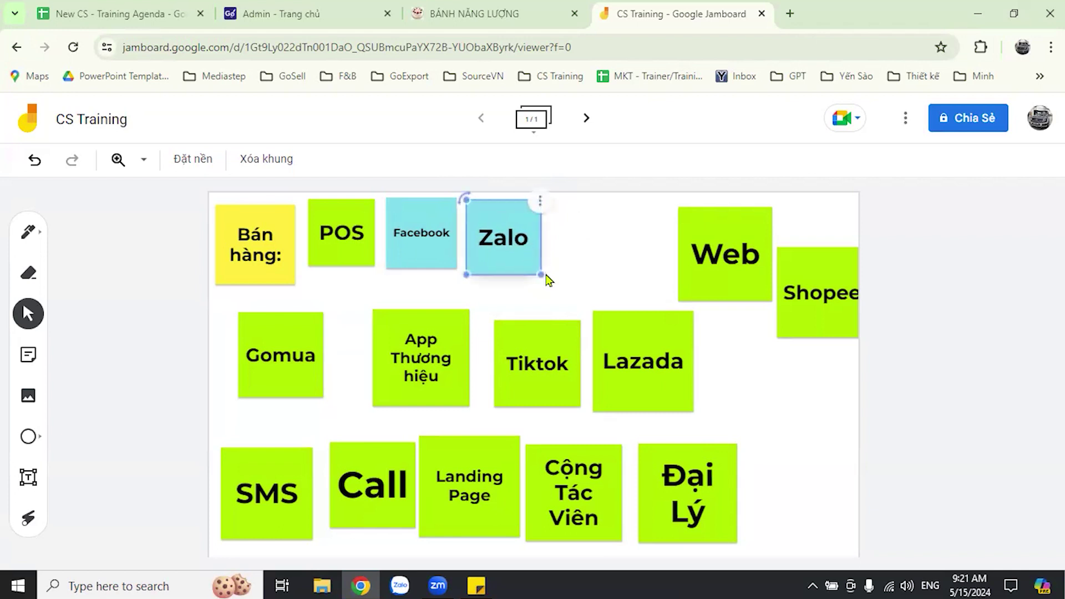
click(585, 365)
drag(780, 323, 764, 365)
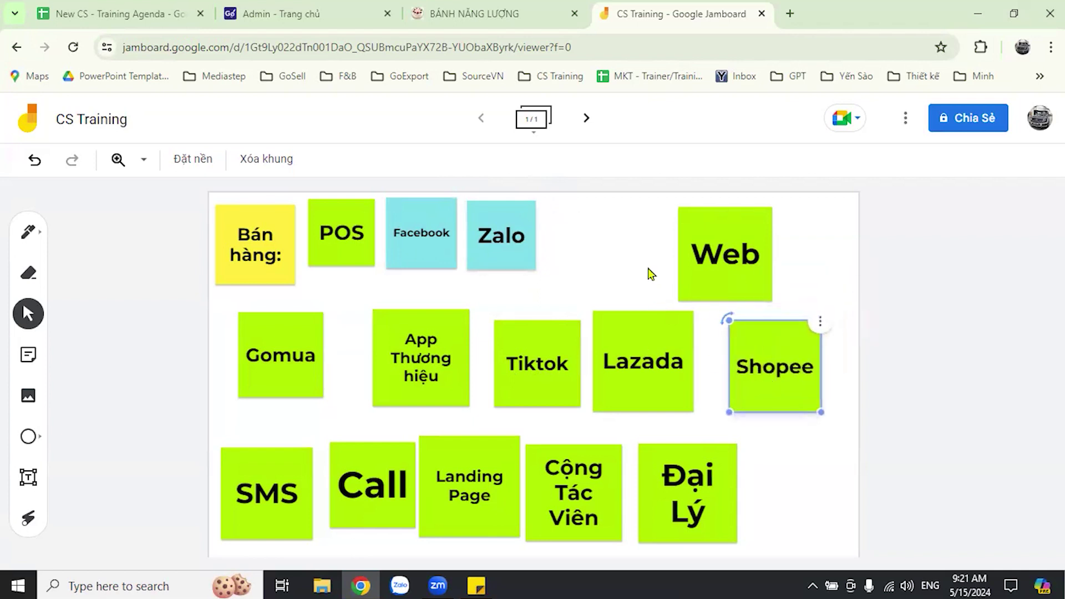
key(Return)
- Make the Shopee note orange, move it to the top row and shrink it
click(673, 246)
click(681, 411)
drag(738, 359, 576, 243)
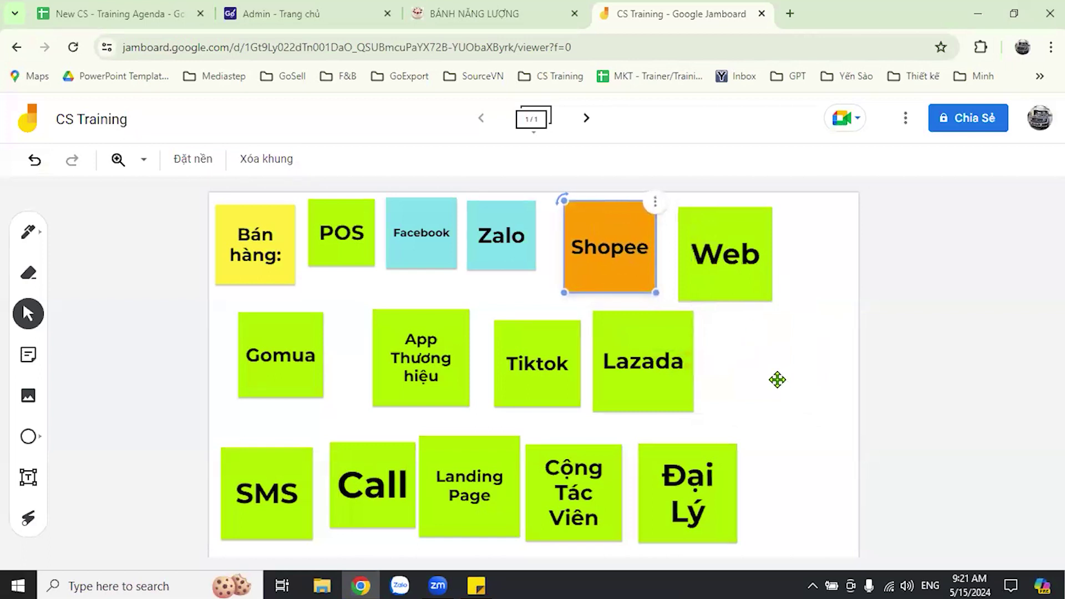
drag(716, 251, 782, 377)
click(655, 292)
key(Escape)
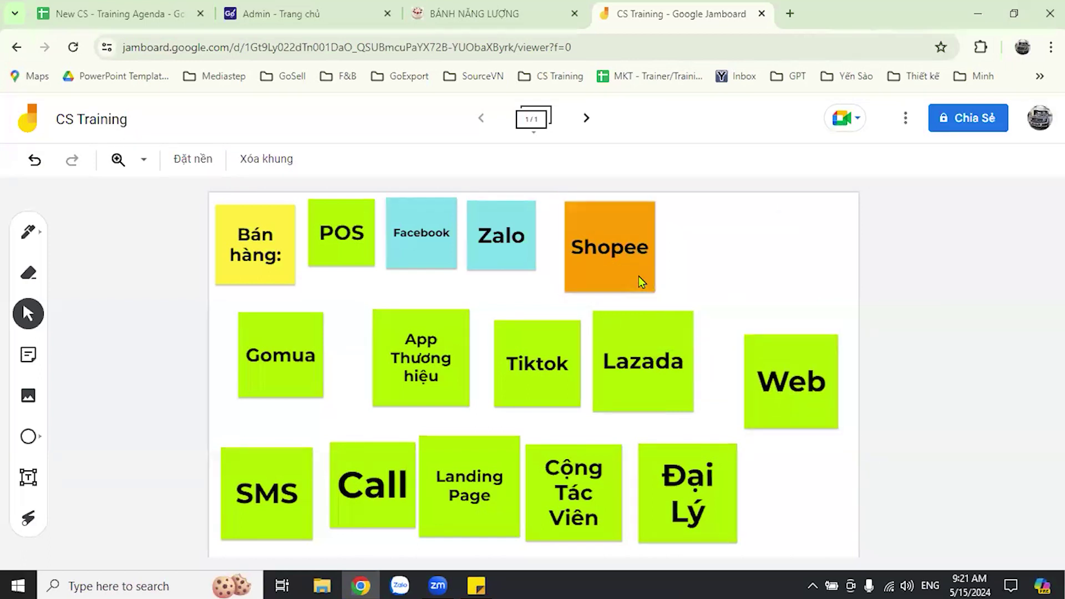
drag(650, 293, 636, 273)
- Move Lazada up beside Shopee, turn it orange and resize it; send Web to the bottom row
drag(659, 385, 716, 279)
double_click(716, 279)
click(673, 246)
click(694, 410)
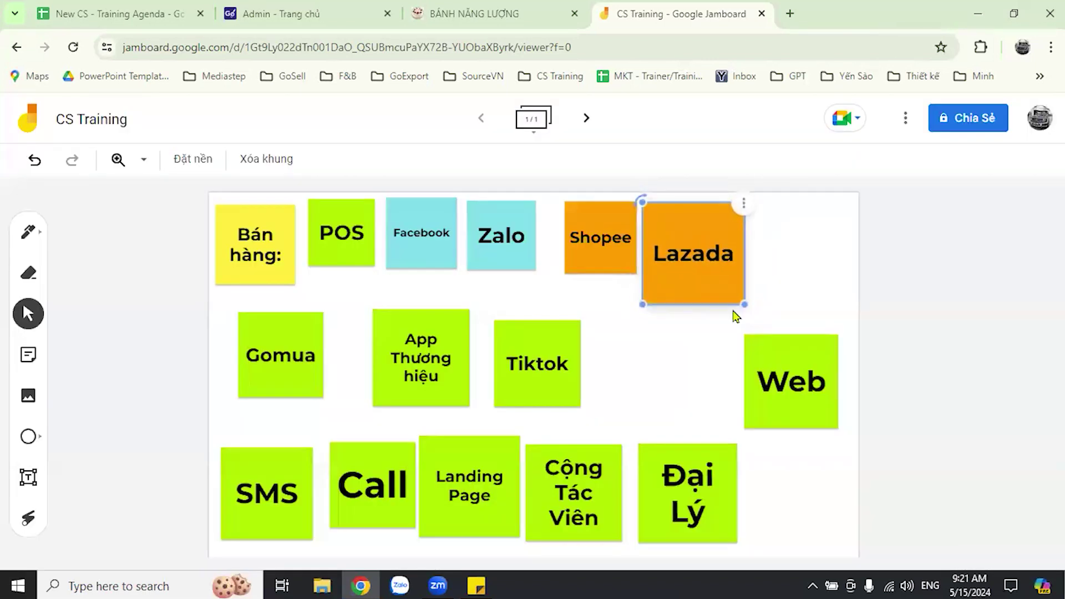
drag(734, 312, 719, 278)
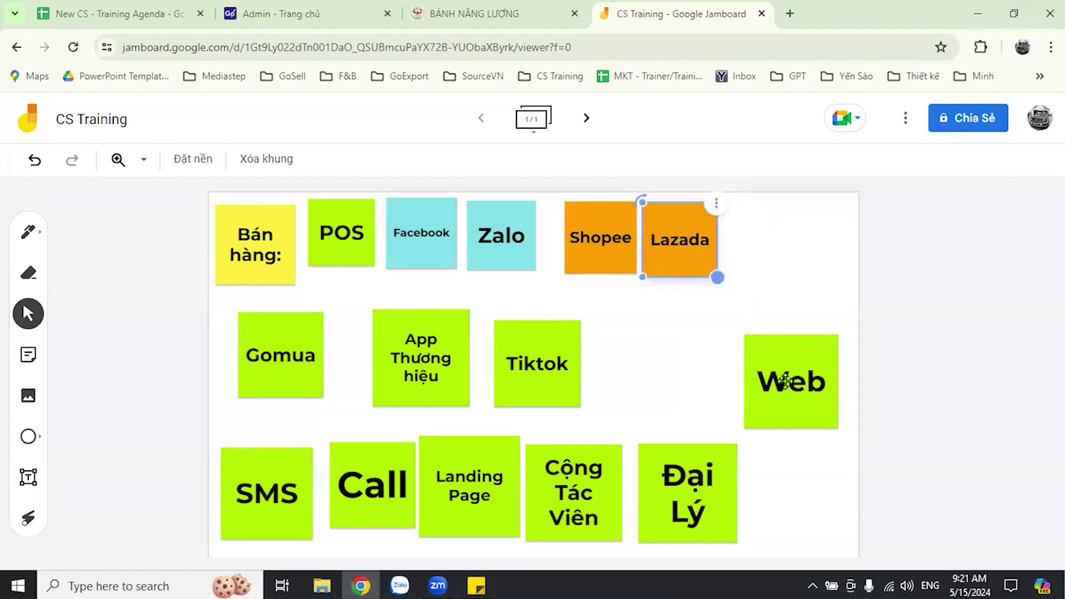
drag(804, 407, 807, 521)
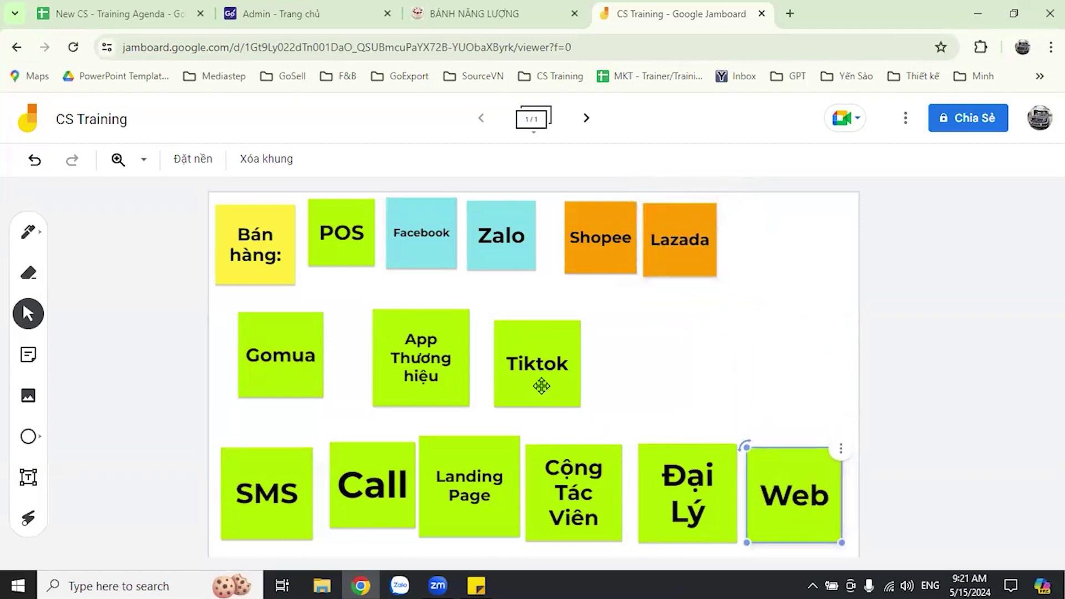
- Turn the Tiktok note orange and place it, resized, beside Lazada in the top row
drag(540, 385, 767, 367)
double_click(743, 333)
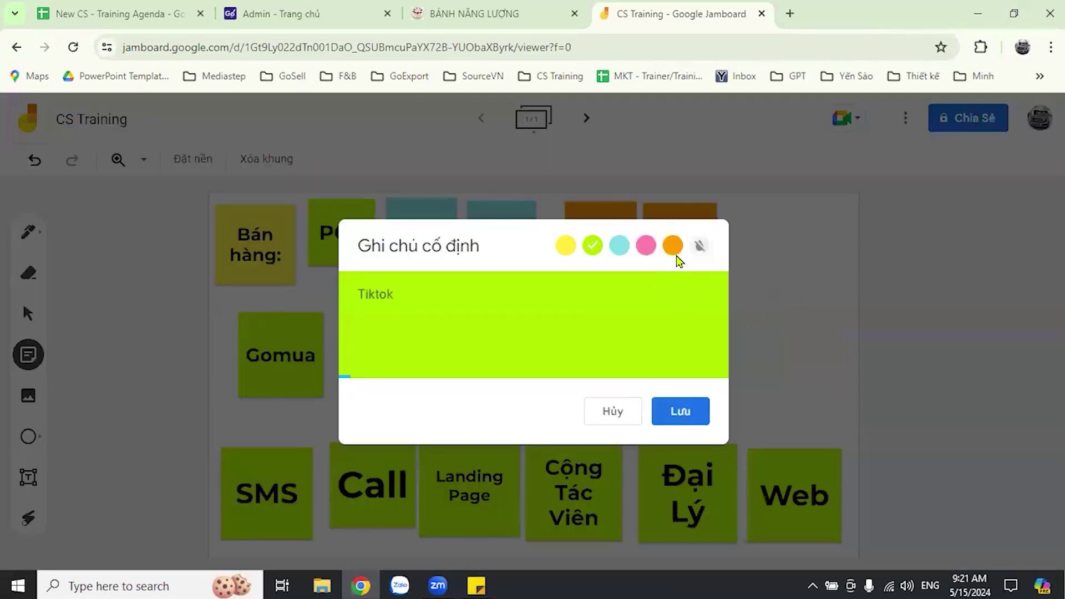
click(680, 411)
drag(694, 314, 759, 271)
drag(811, 297, 796, 278)
click(802, 328)
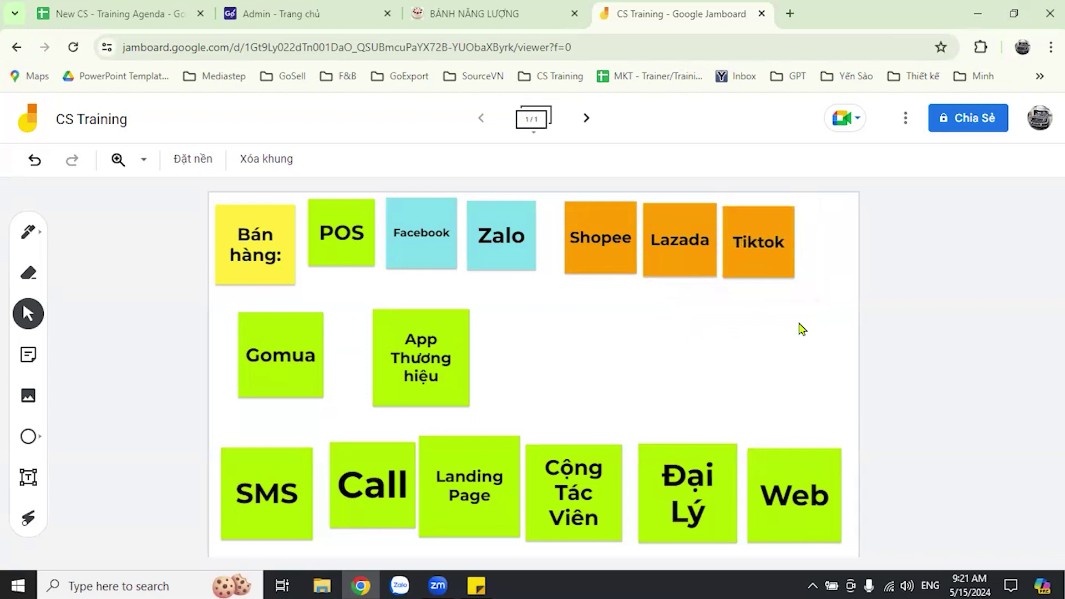
- Move the Gomua note below Tiktok and make it orange
drag(286, 374, 794, 344)
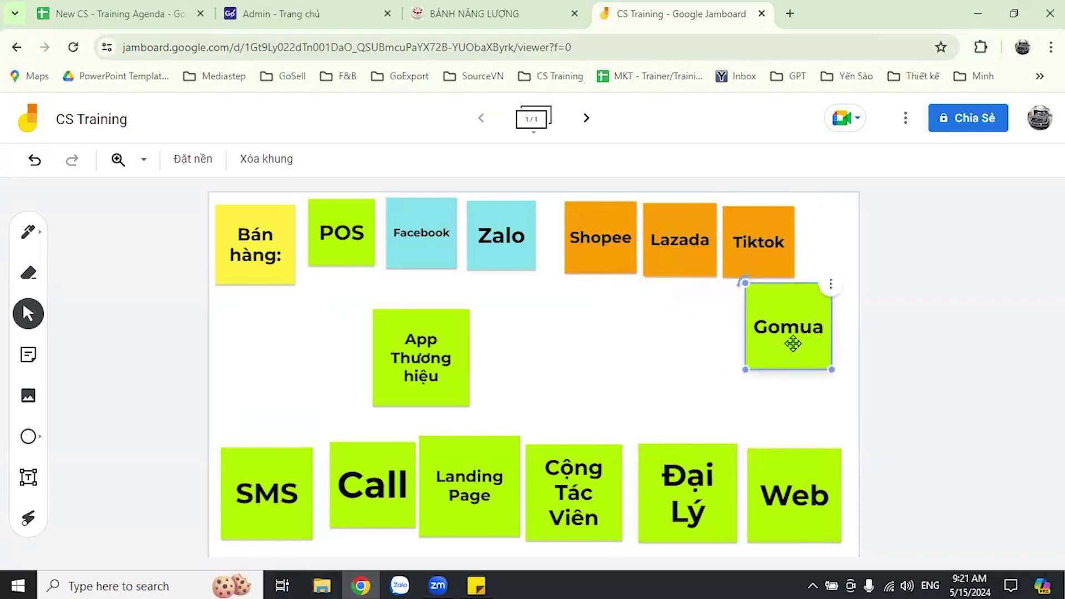
double_click(795, 350)
click(673, 247)
click(694, 415)
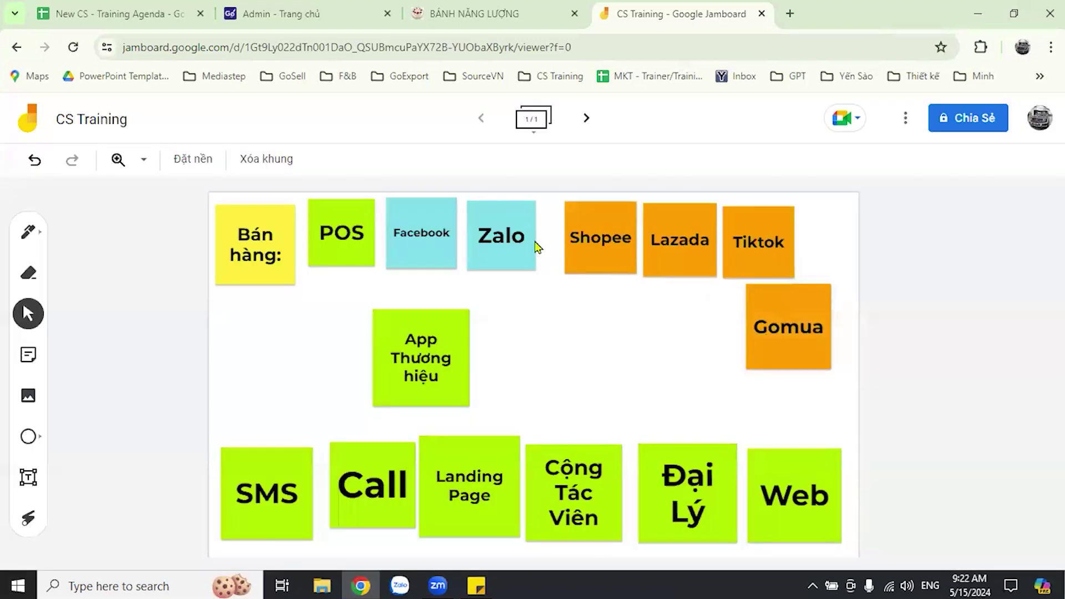
- Close up Shopee, Lazada and Tiktok, then shrink Gomua and end the top row with it
drag(564, 230, 550, 230)
drag(658, 222, 648, 222)
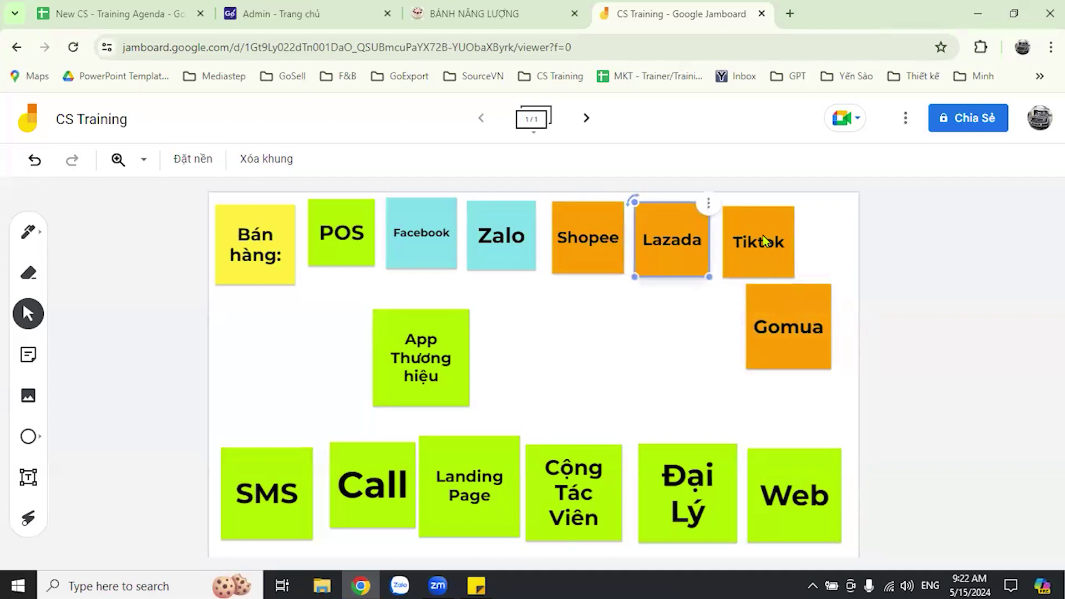
drag(763, 241, 756, 240)
drag(825, 324, 813, 369)
drag(775, 349, 815, 249)
click(757, 317)
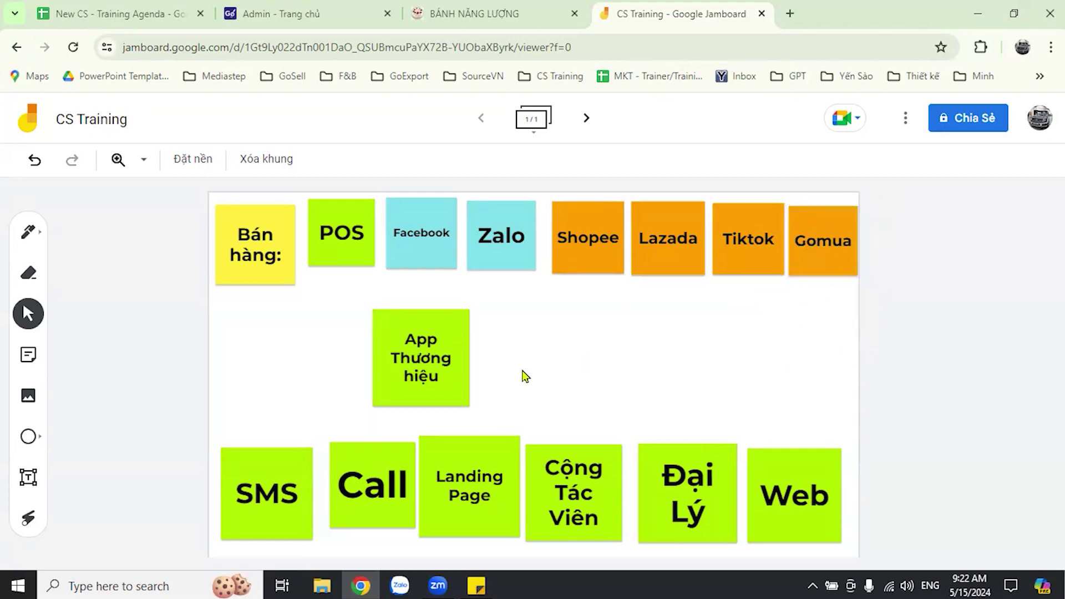
click(405, 230)
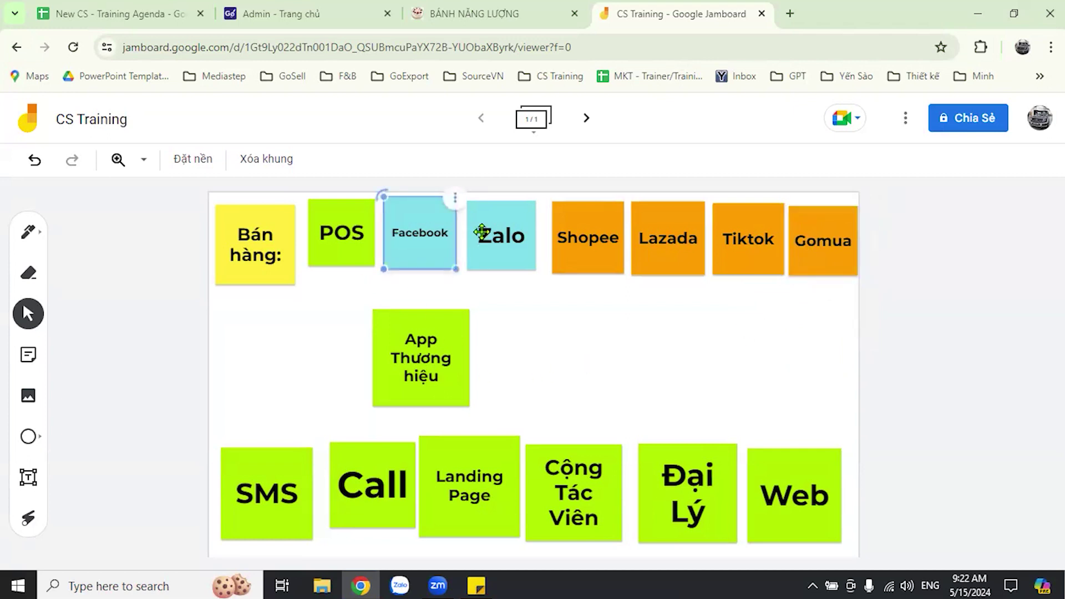
- Nudge Zalo next to Facebook and reposition the App Thương hiệu note toward the centre
drag(476, 231, 471, 231)
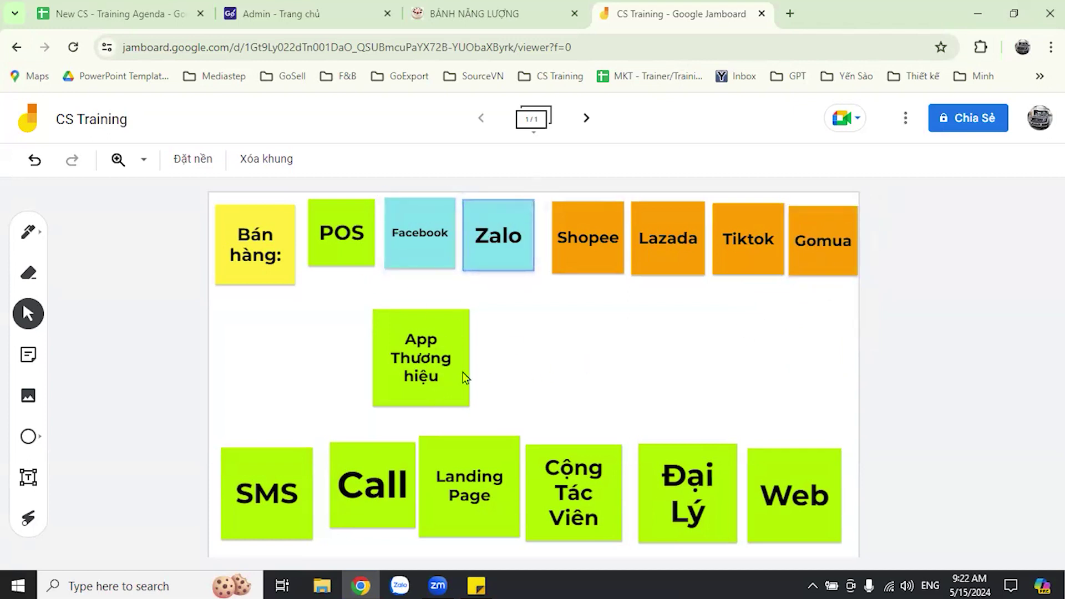
drag(439, 361, 426, 369)
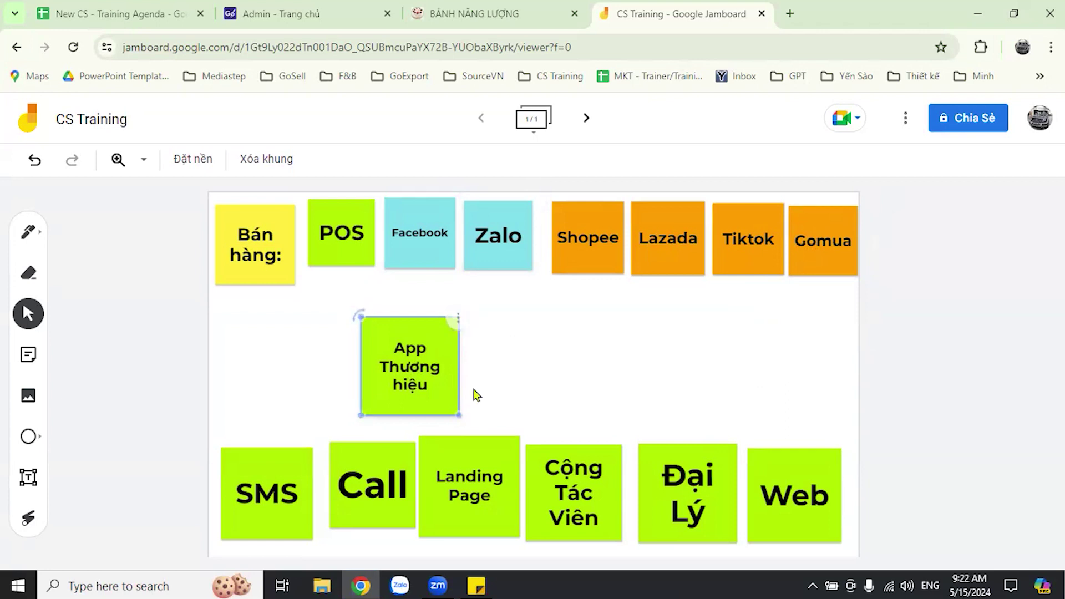
click(474, 395)
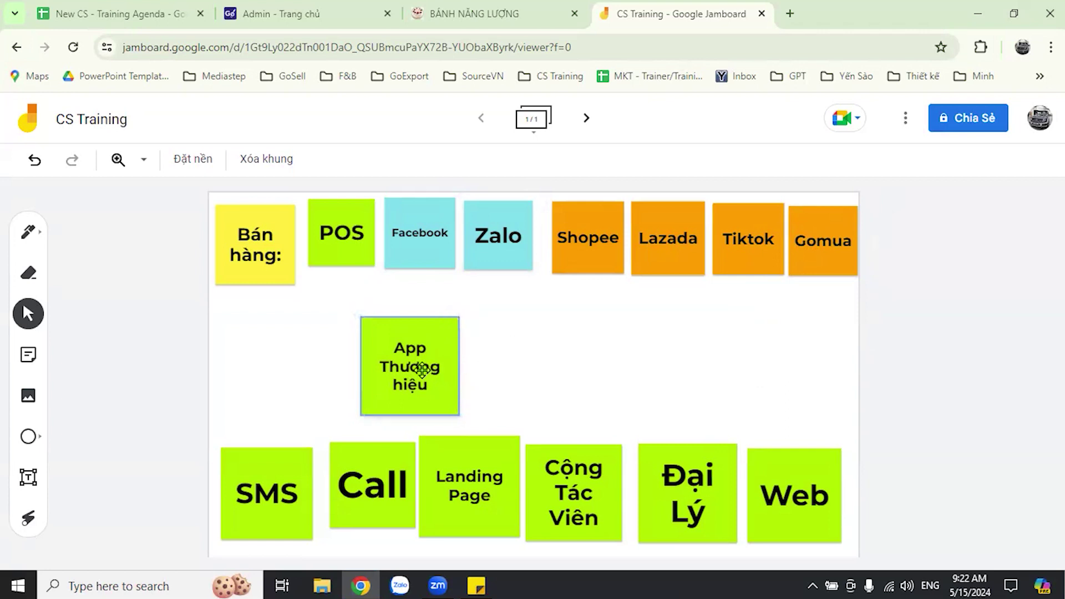
drag(410, 380, 611, 387)
click(658, 390)
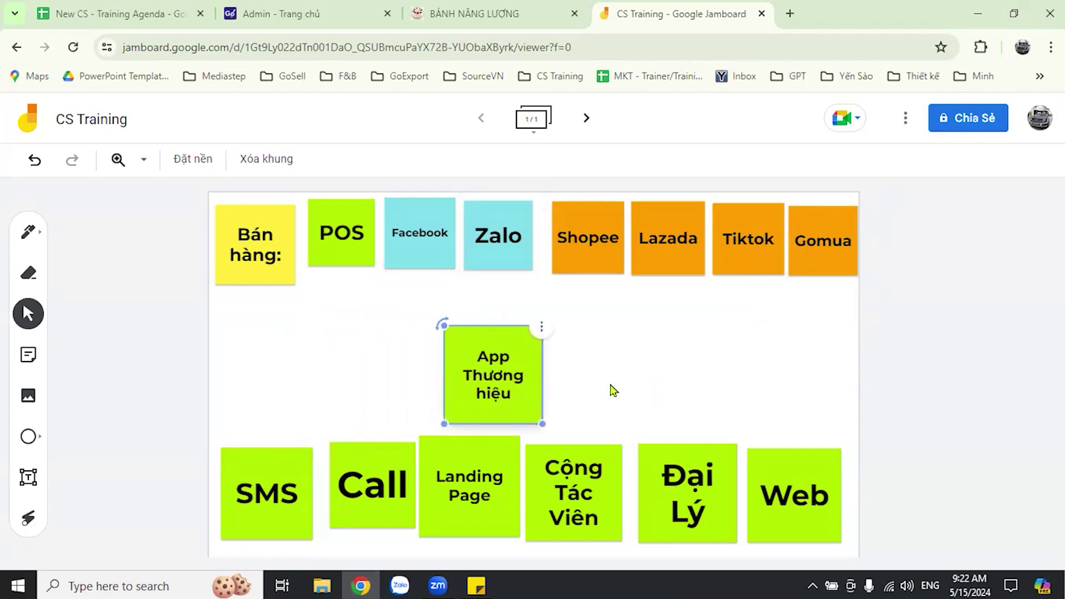
click(616, 393)
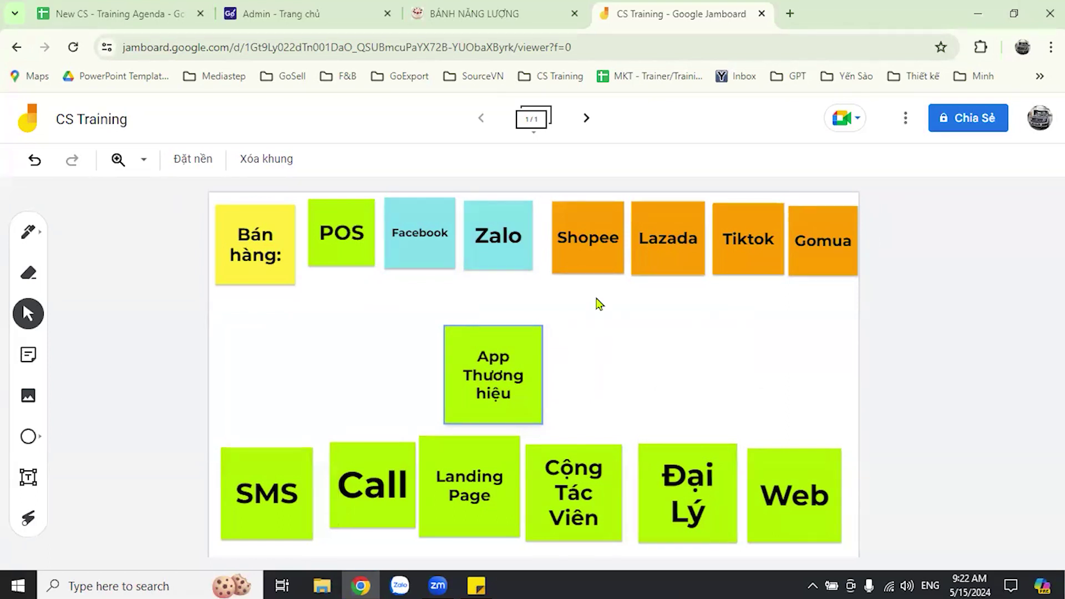
- Place Web below Bán hàng, make it pink, and move App Thương hiệu to the right
drag(777, 483, 293, 360)
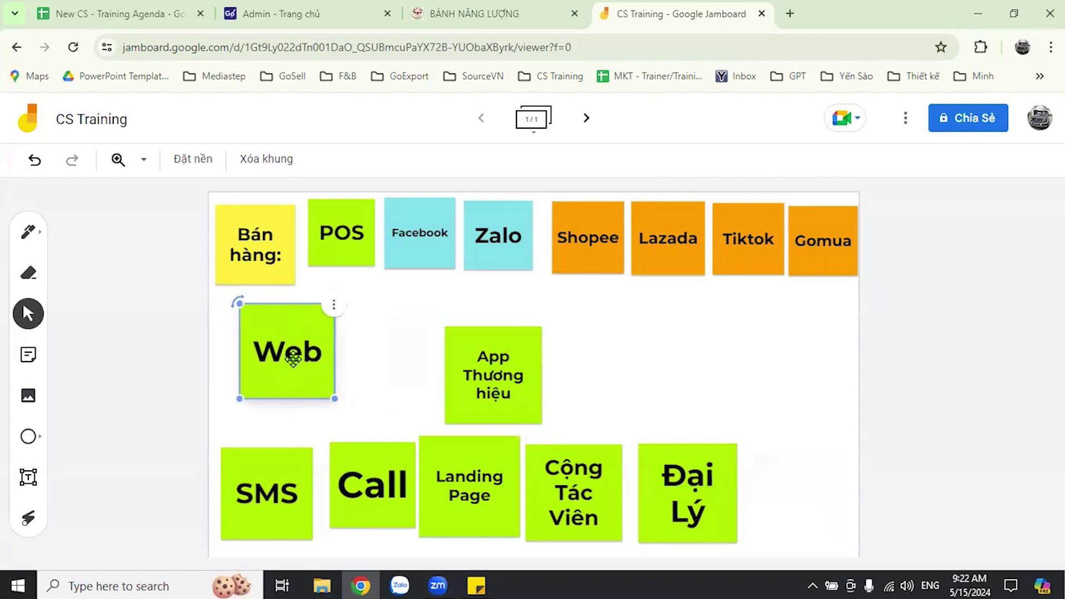
double_click(358, 357)
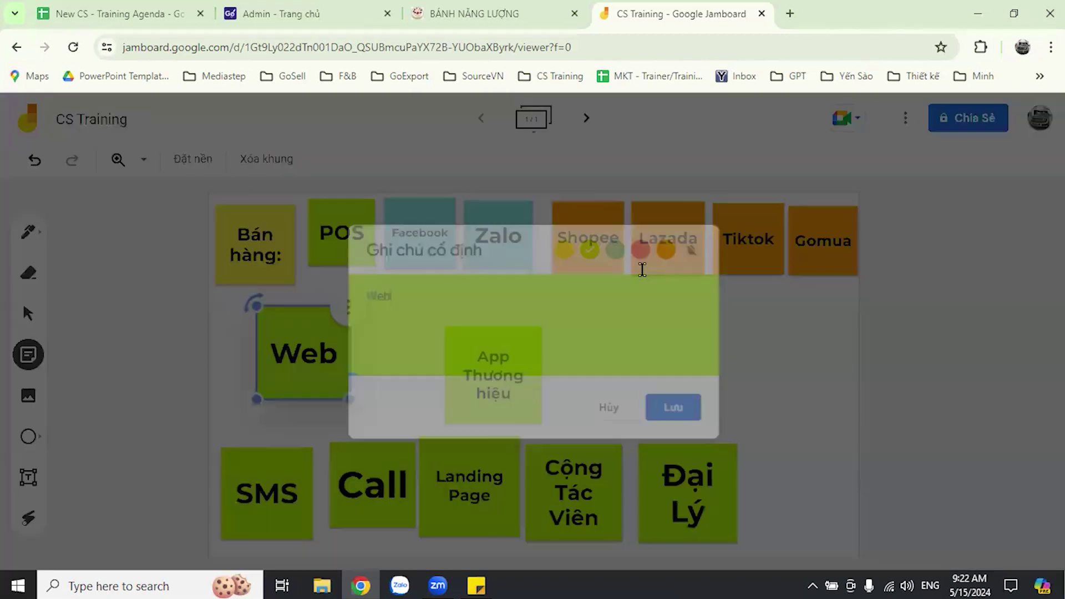
click(646, 245)
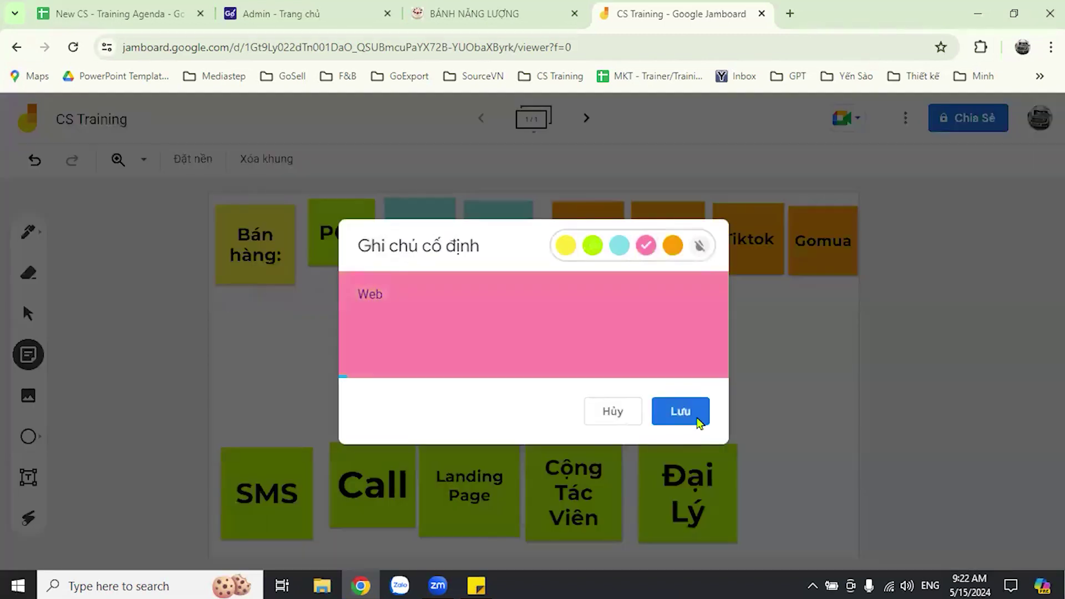
click(284, 371)
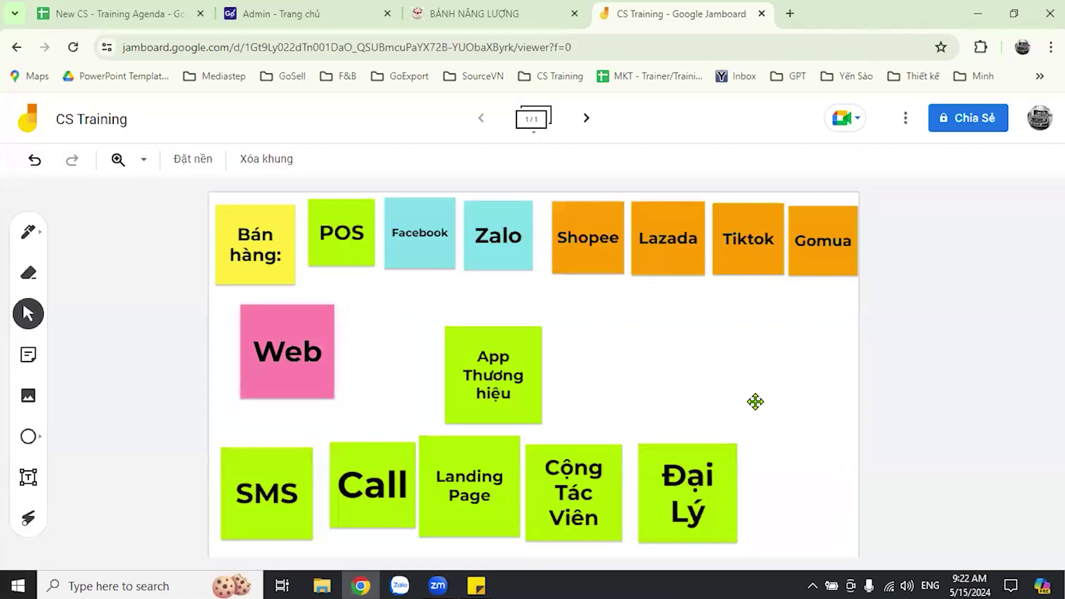
drag(465, 471, 385, 364)
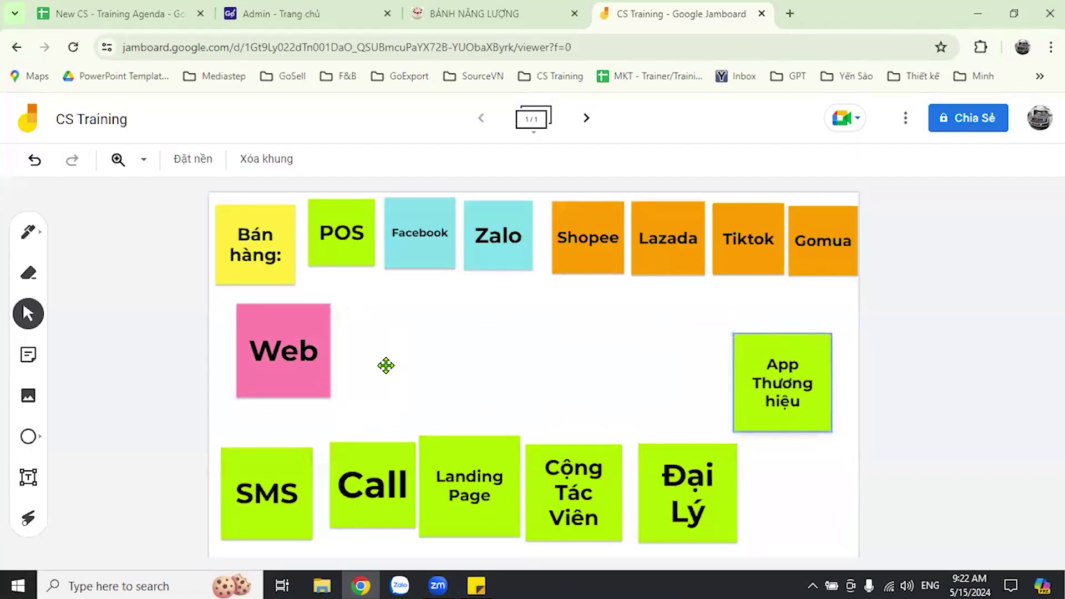
- Turn Landing Page pink, shrink it and line it up beside Web
key(Return)
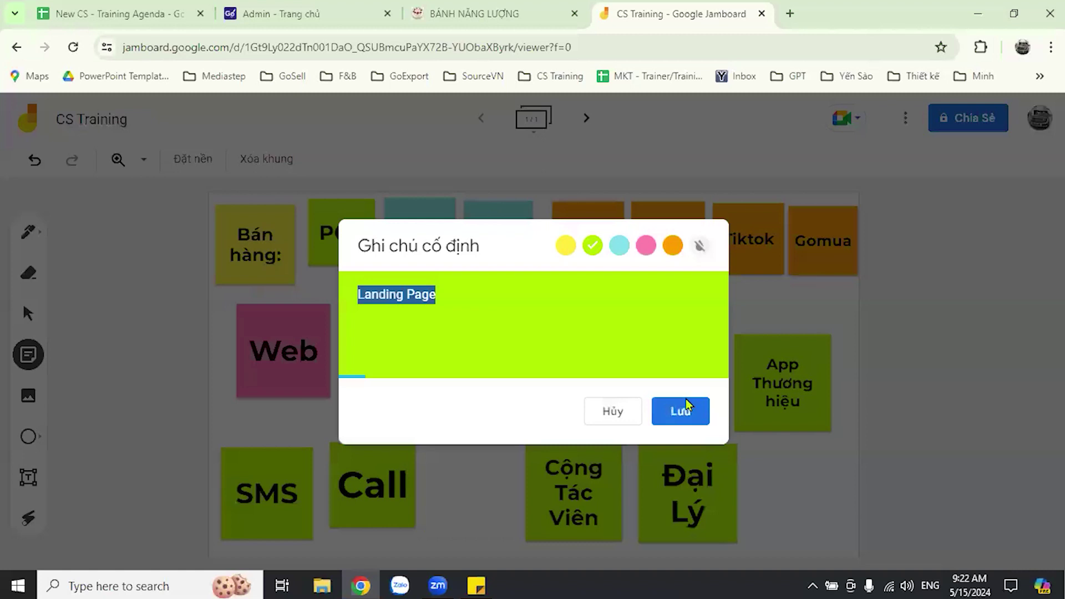
key(Return)
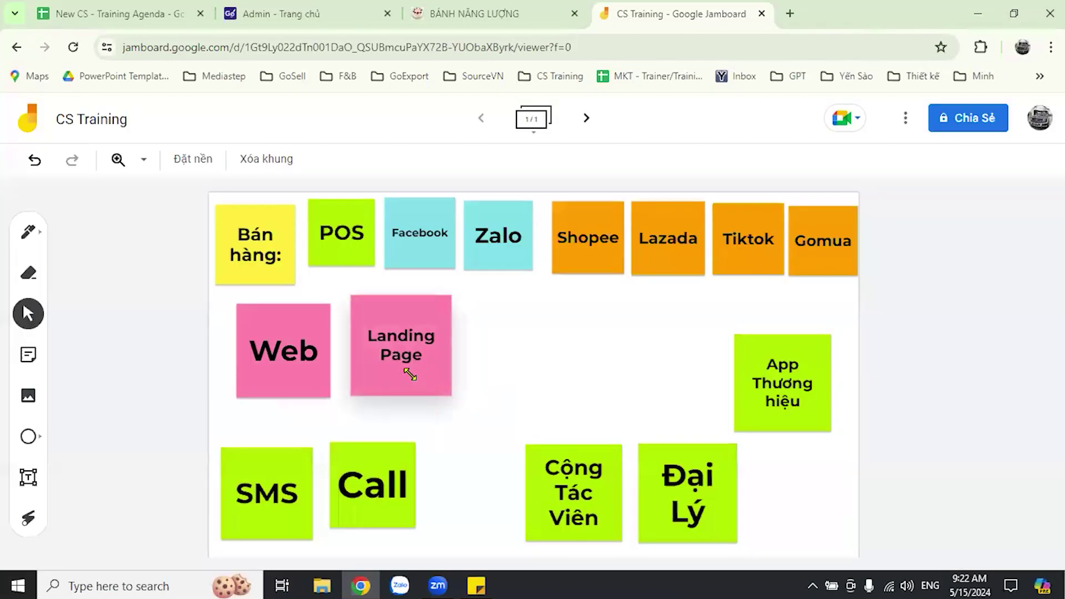
key(ctrl+z)
key(ctrl+z)
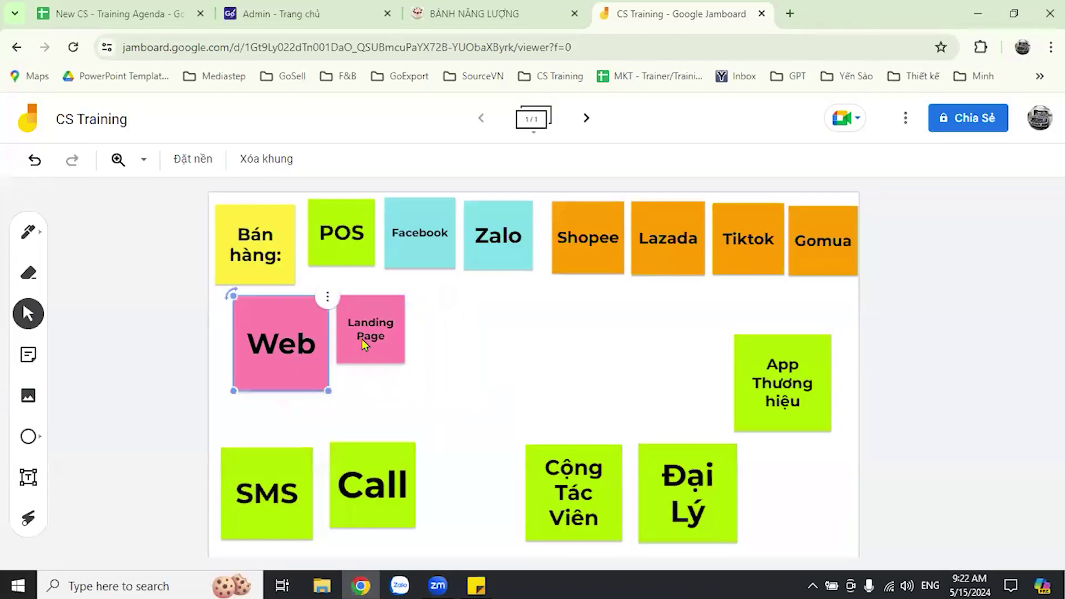
key(ctrl+z)
key(ctrl+z)
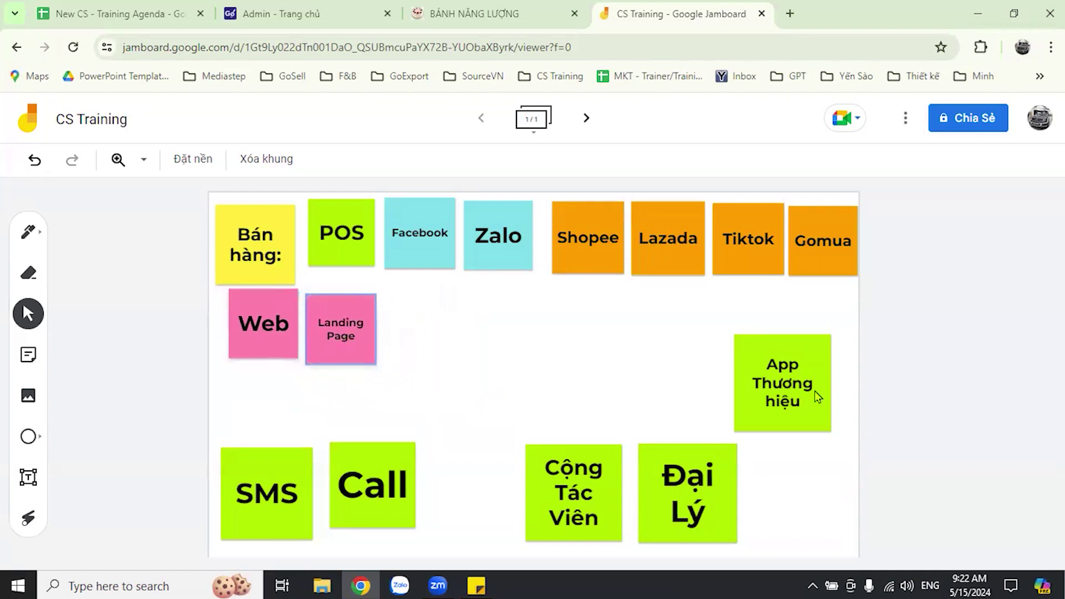
key(ctrl+z)
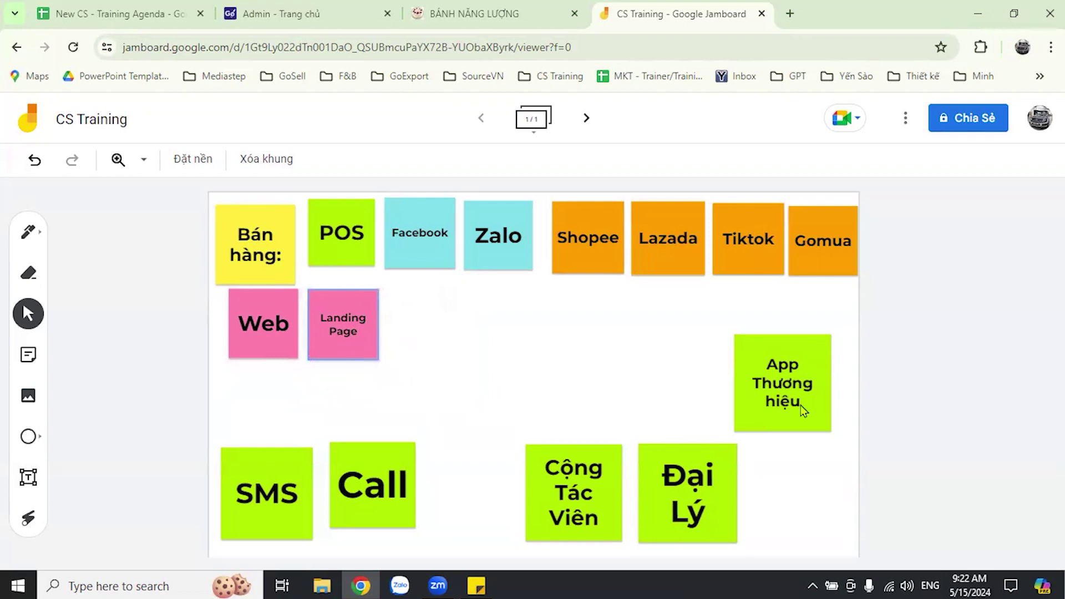
key(ctrl+z)
- Make App Thương hiệu pink and shrink it to match, next to Landing Page
drag(490, 366, 471, 360)
double_click(471, 361)
click(646, 244)
click(681, 412)
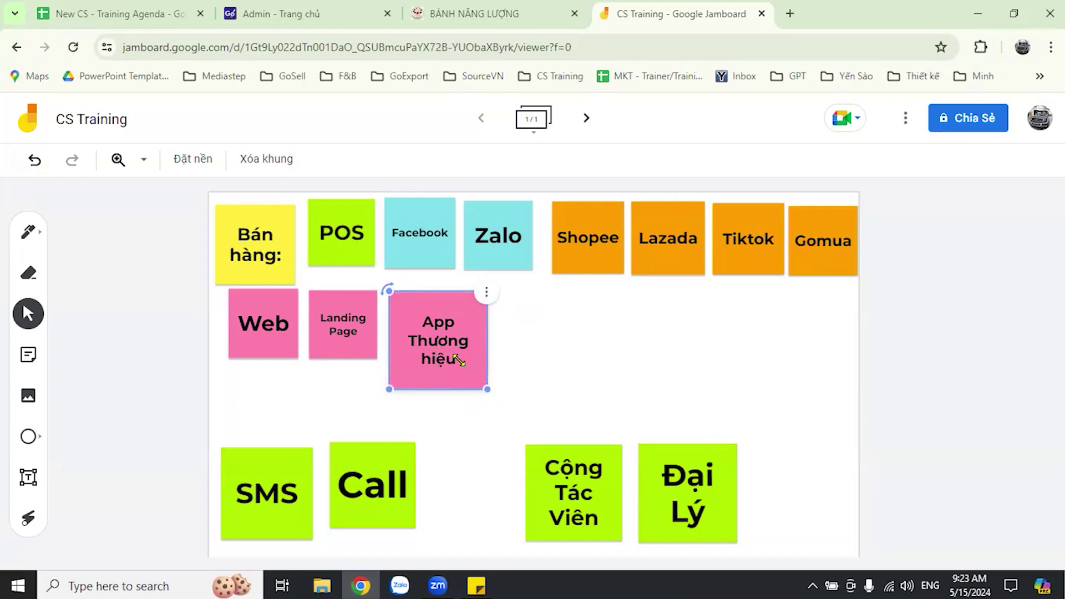
drag(487, 389, 464, 365)
click(588, 365)
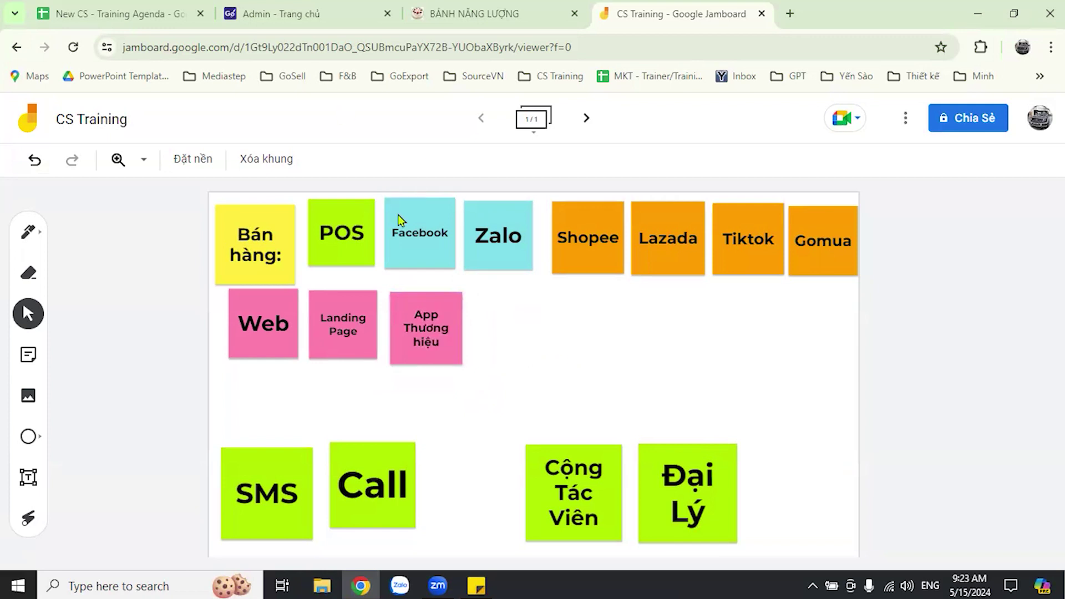
- From the GoSell admin home, open the online store channel and reload admin.gosell.vn/theme/management
key(ctrl+2)
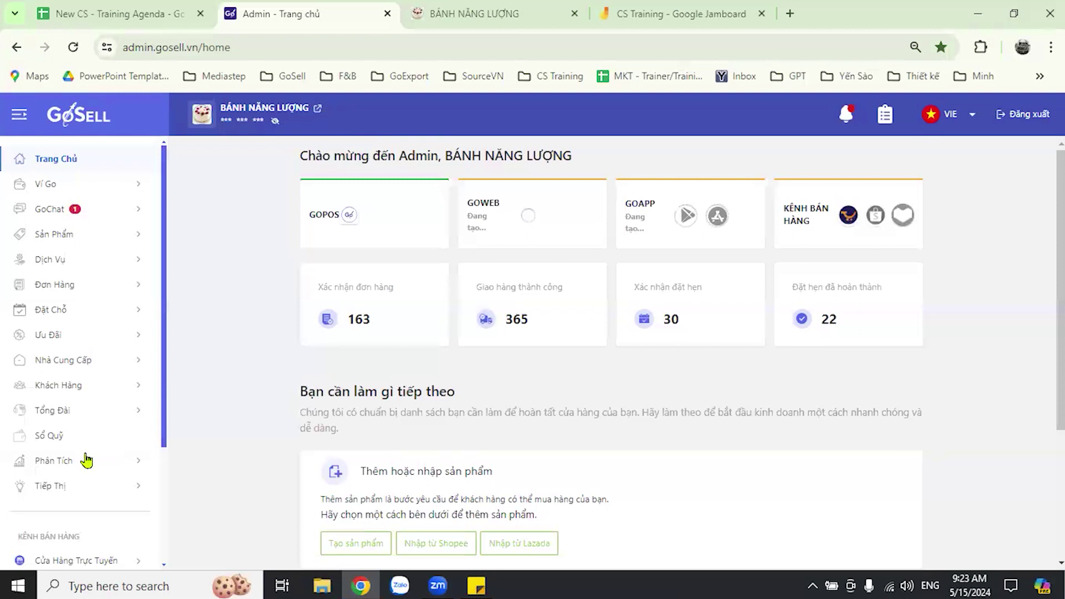
scroll(92, 408, down, 3)
click(93, 404)
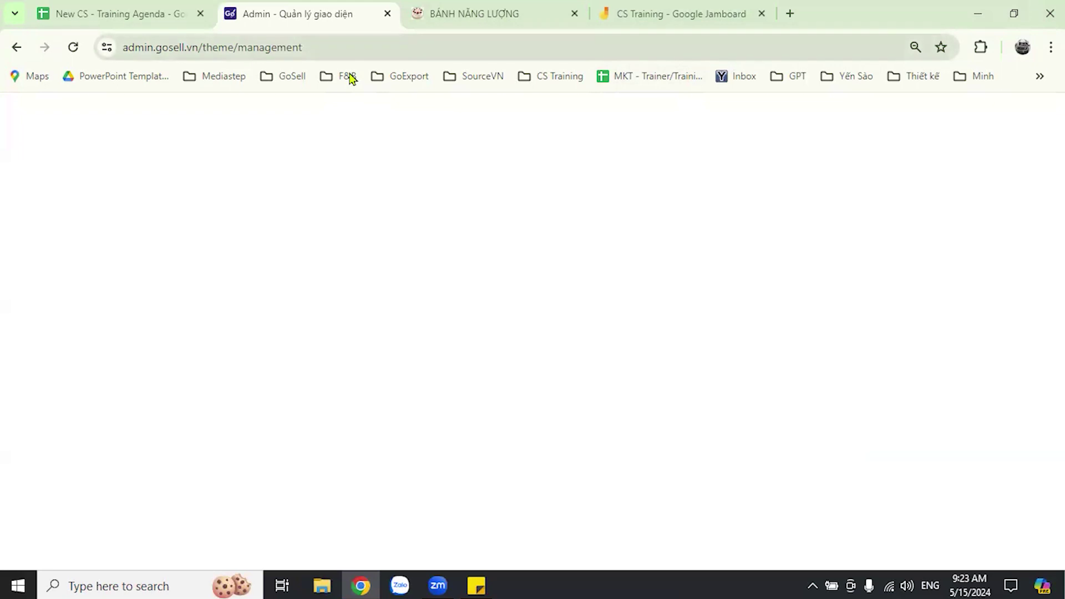
key(ctrl+l)
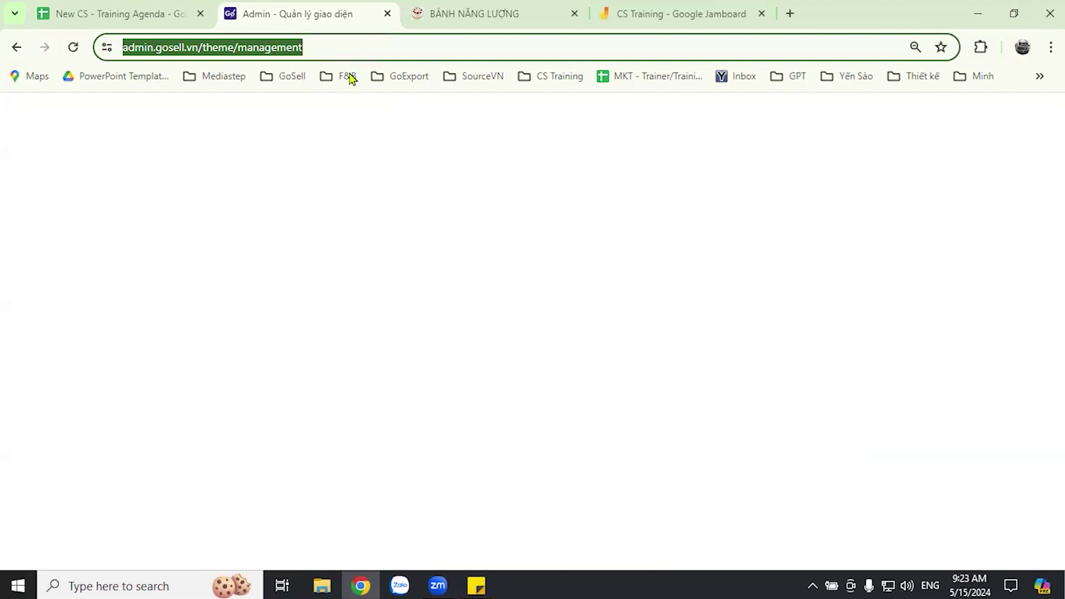
key(Return)
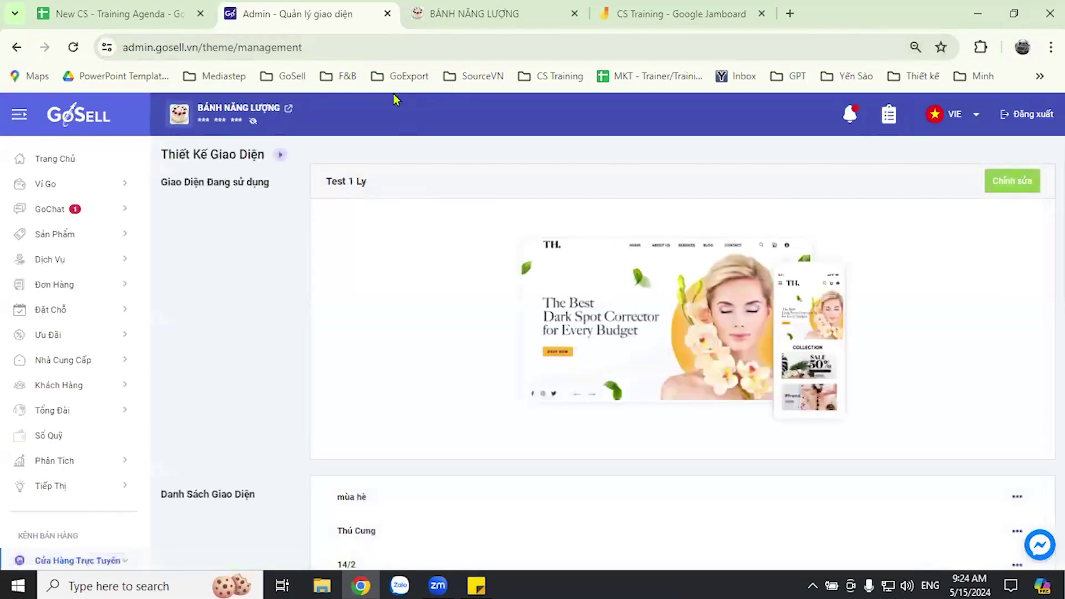
- Edit the Test 1 Ly theme and scroll its homepage preview in tablet and mobile app layouts
click(345, 182)
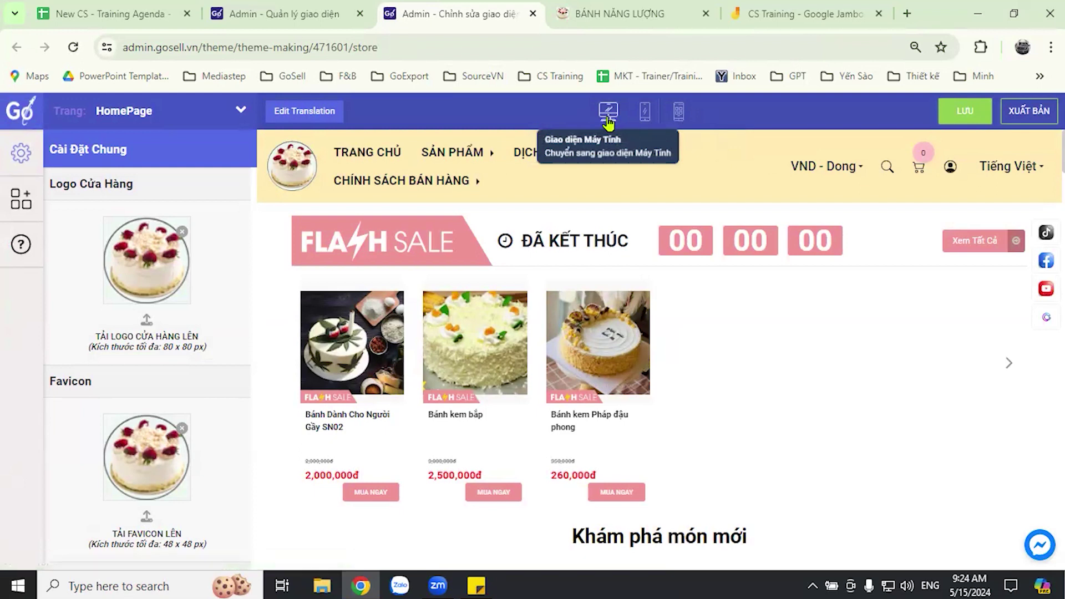
click(646, 119)
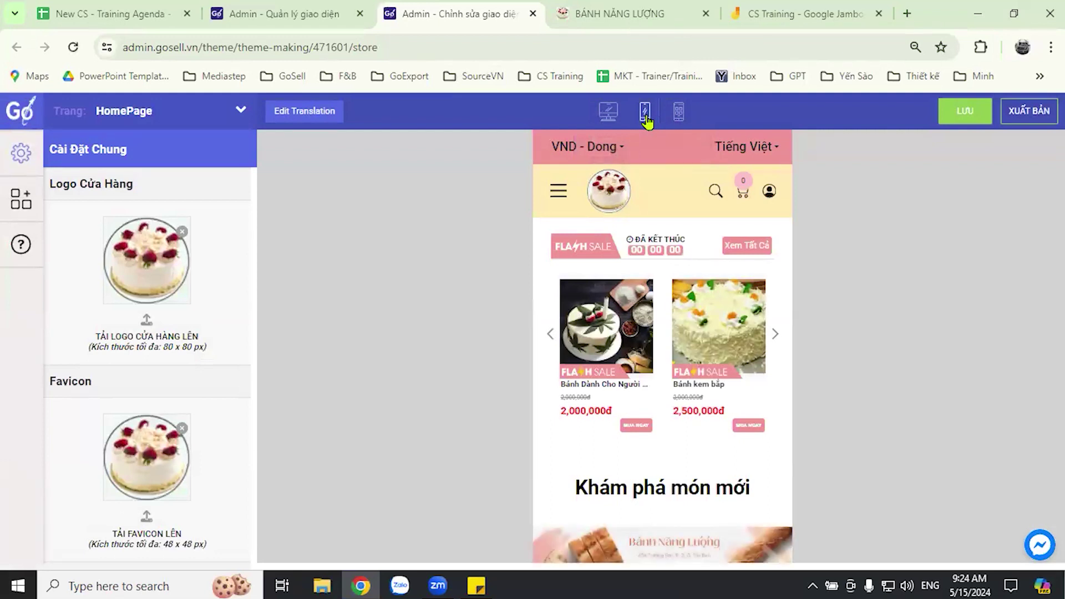
click(680, 113)
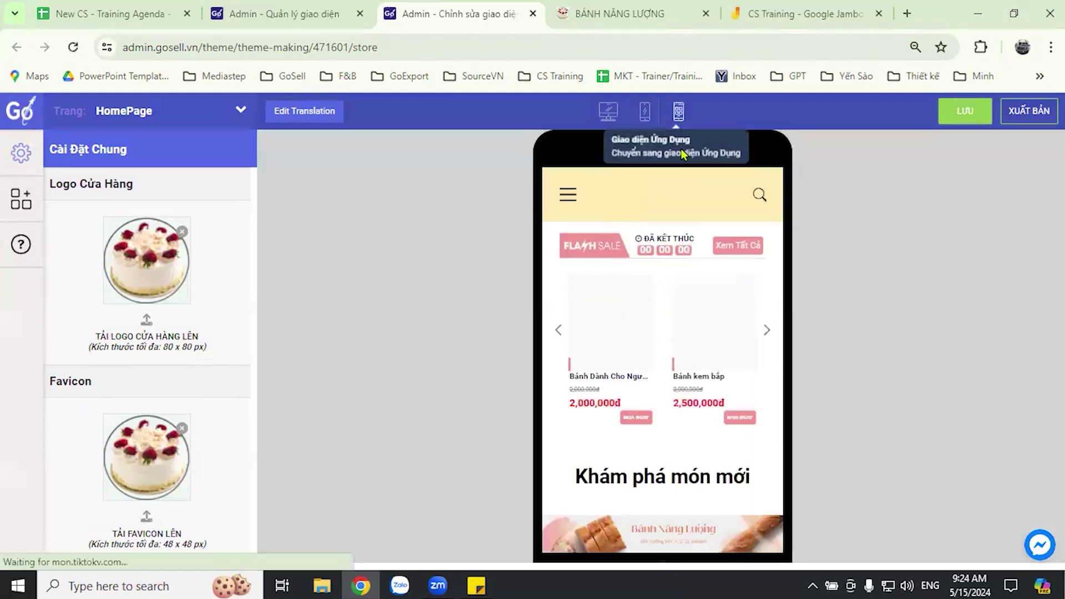
scroll(671, 357, down, 7)
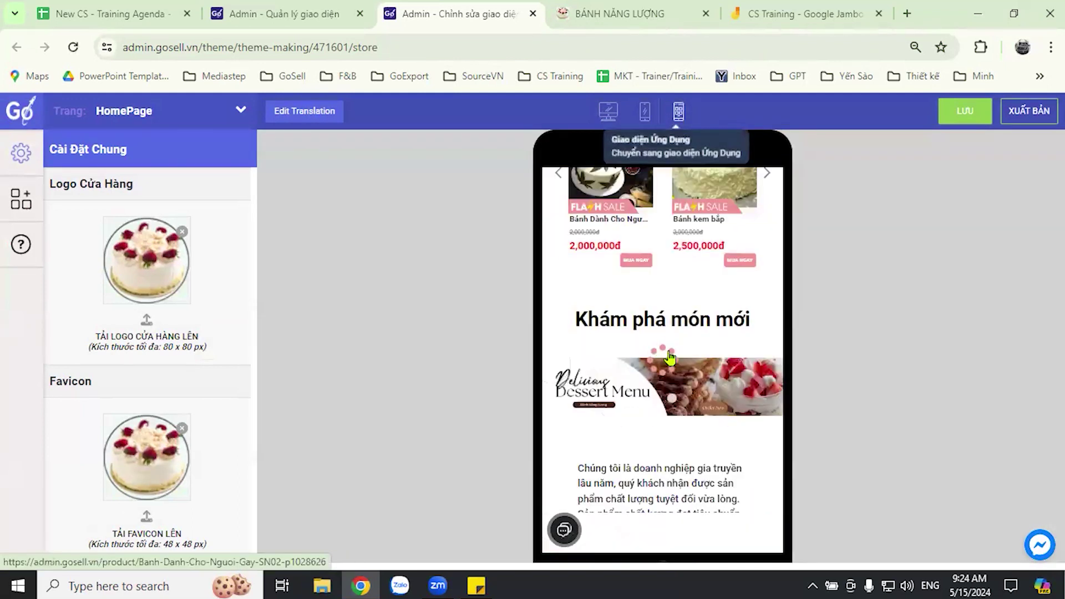
scroll(673, 359, up, 7)
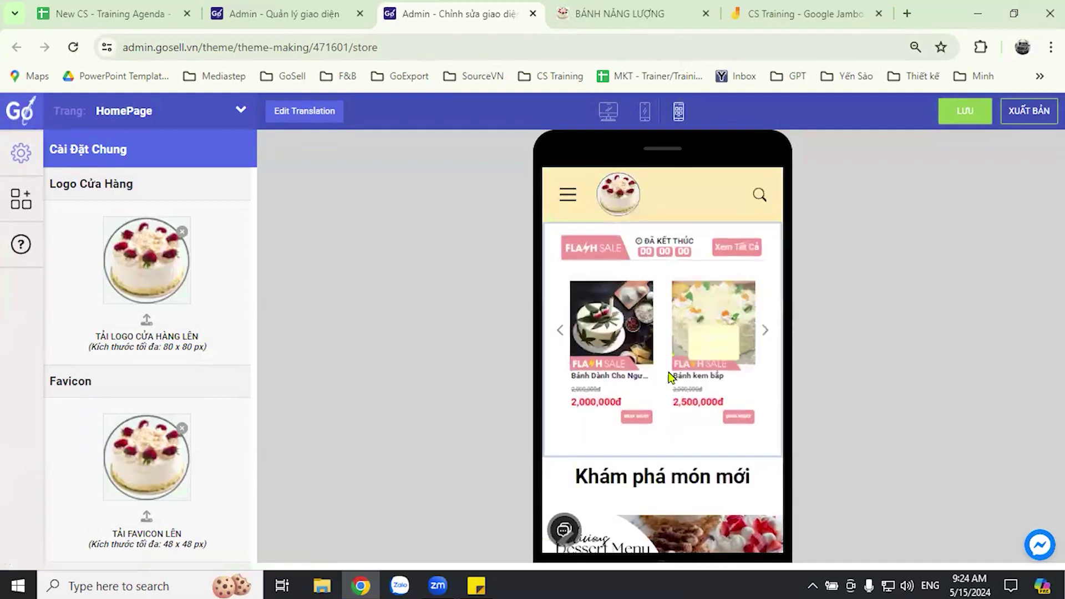
scroll(654, 373, down, 6)
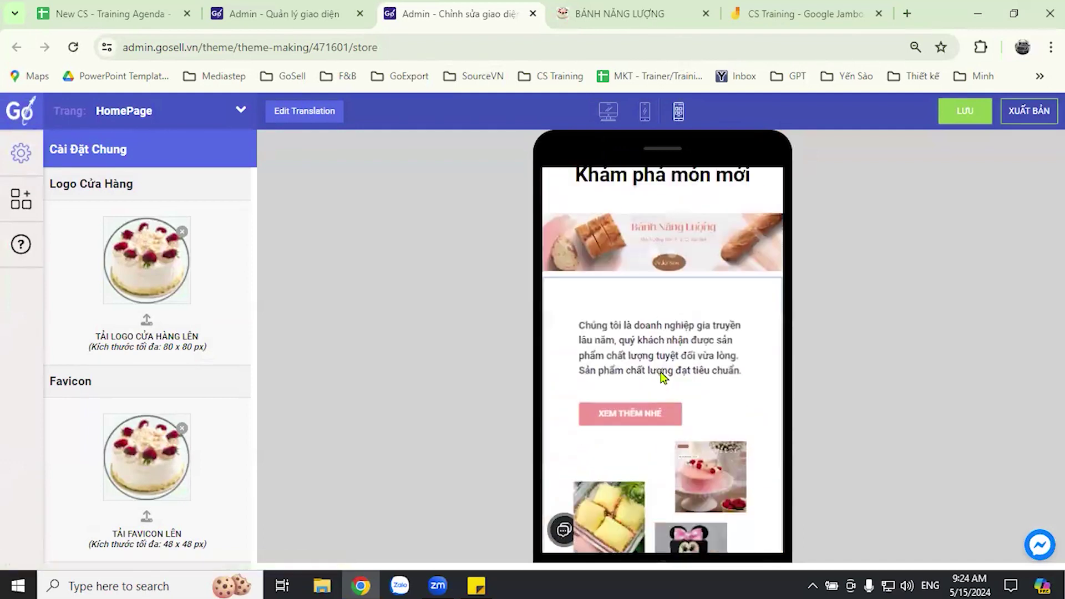
scroll(662, 378, down, 5)
scroll(663, 380, down, 4)
scroll(663, 388, up, 7)
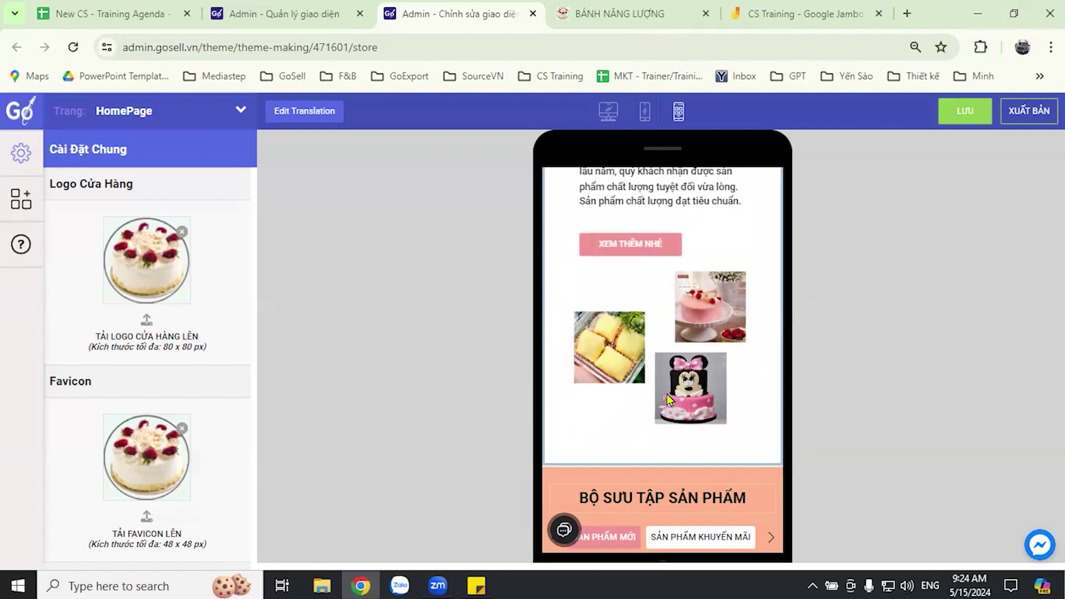
scroll(666, 395, up, 4)
scroll(667, 395, down, 3)
scroll(666, 392, down, 5)
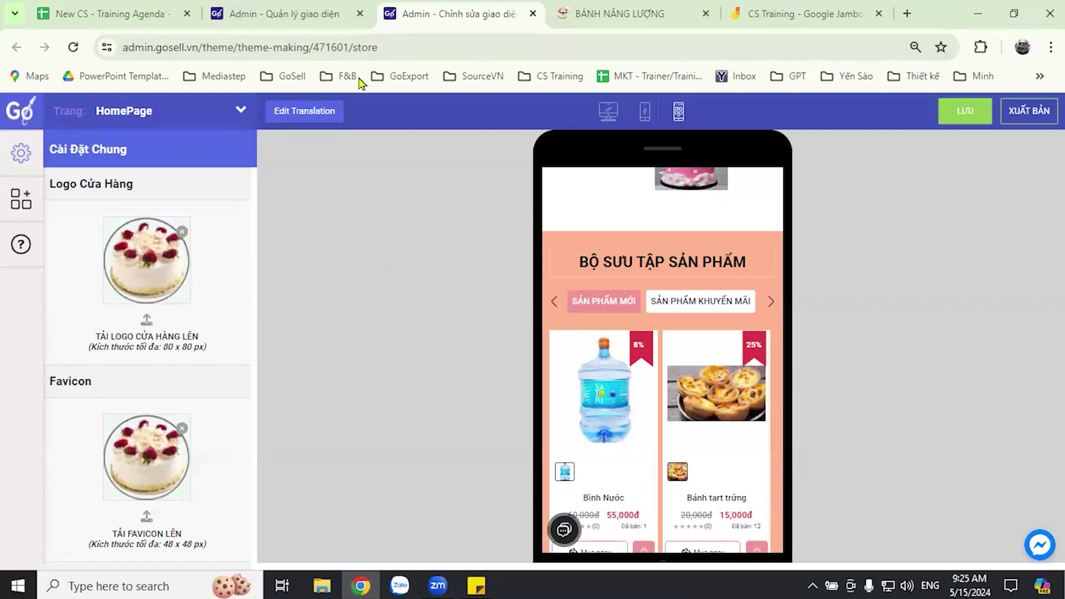
- Close the theme editor and scroll the BÁNH NĂNG LƯỢNG storefront down to the ended Flash Sale
key(ctrl+w)
key(ctrl+Tab)
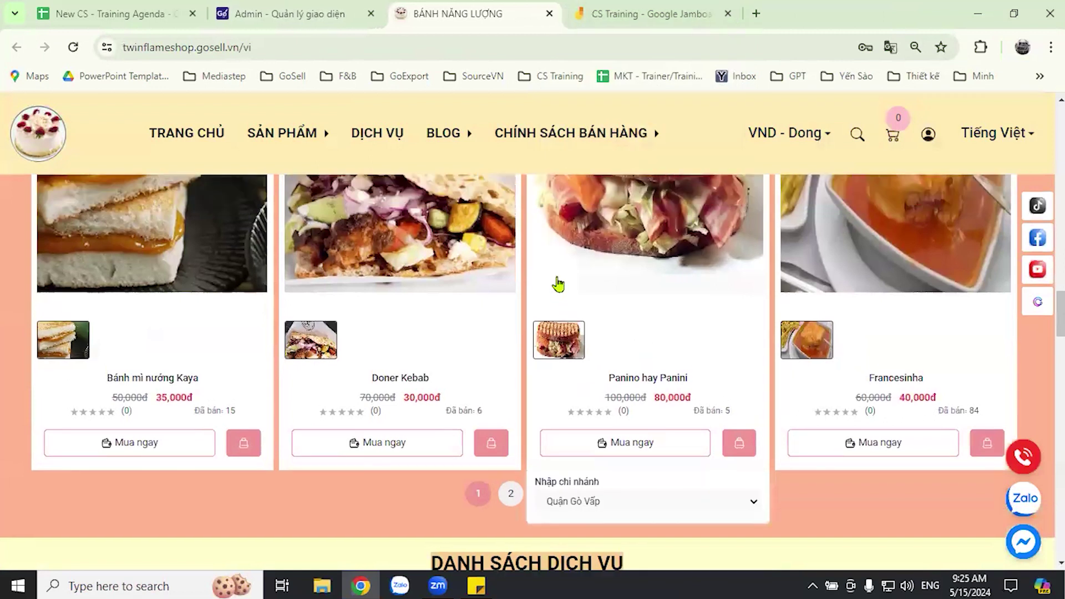
scroll(557, 283, up, 10)
scroll(597, 274, up, 8)
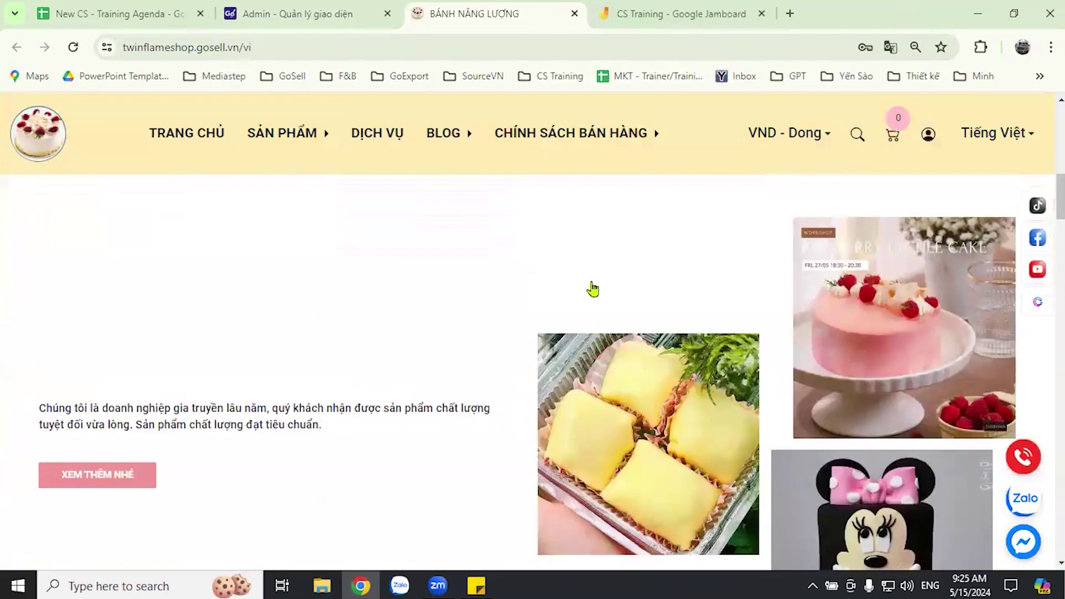
scroll(596, 289, up, 8)
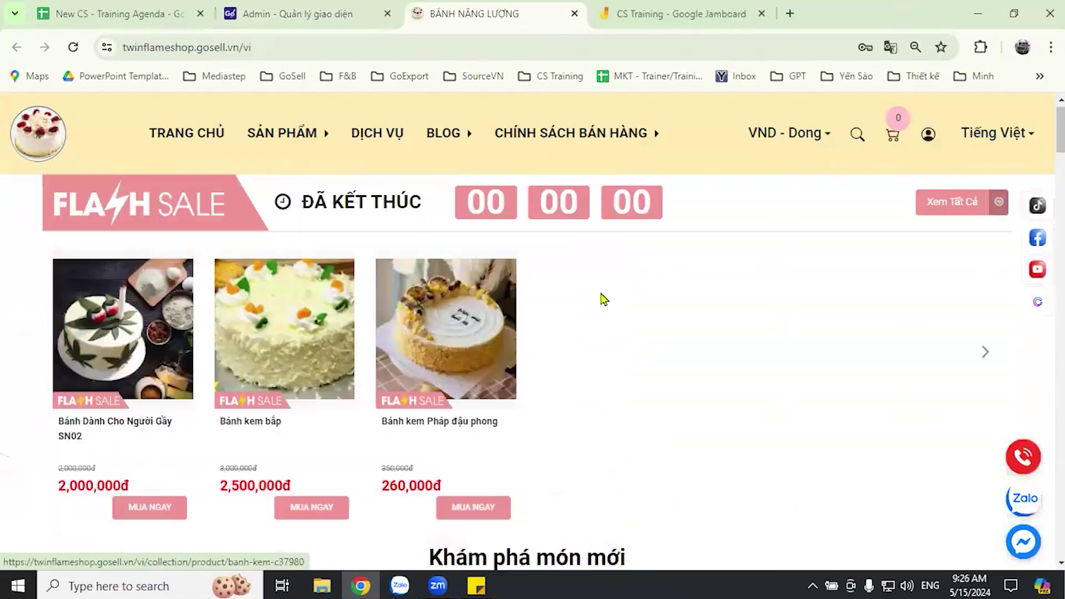
scroll(602, 297, down, 3)
scroll(605, 302, down, 8)
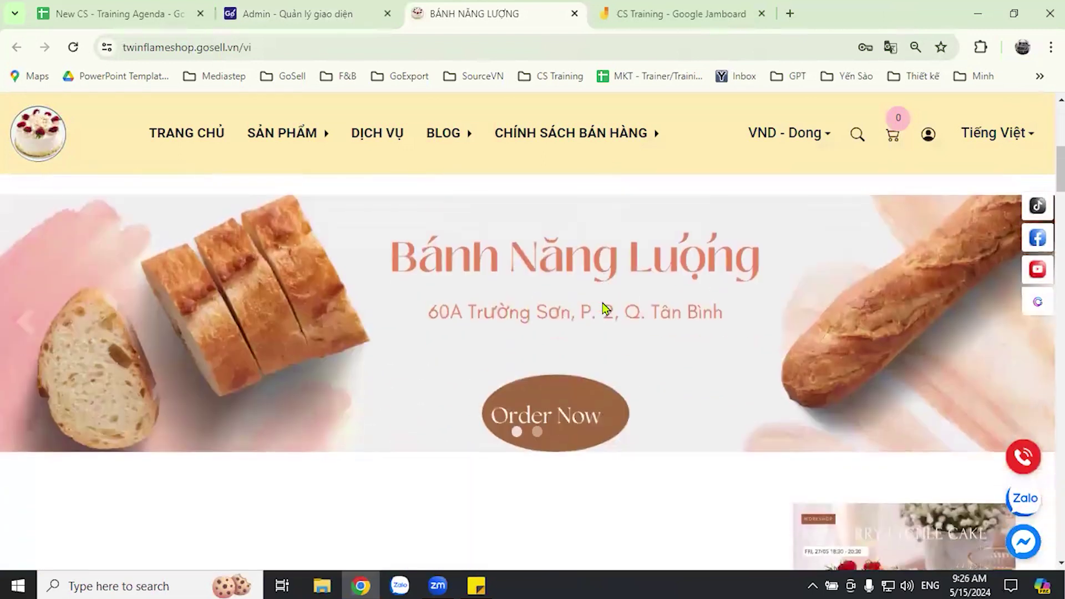
scroll(604, 307, down, 6)
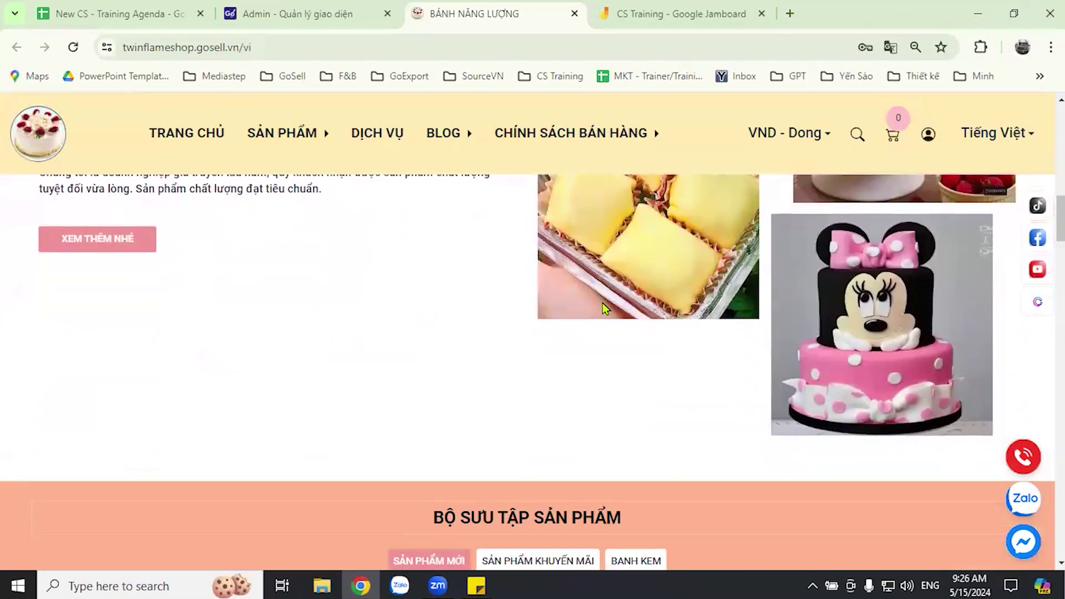
scroll(602, 303, down, 6)
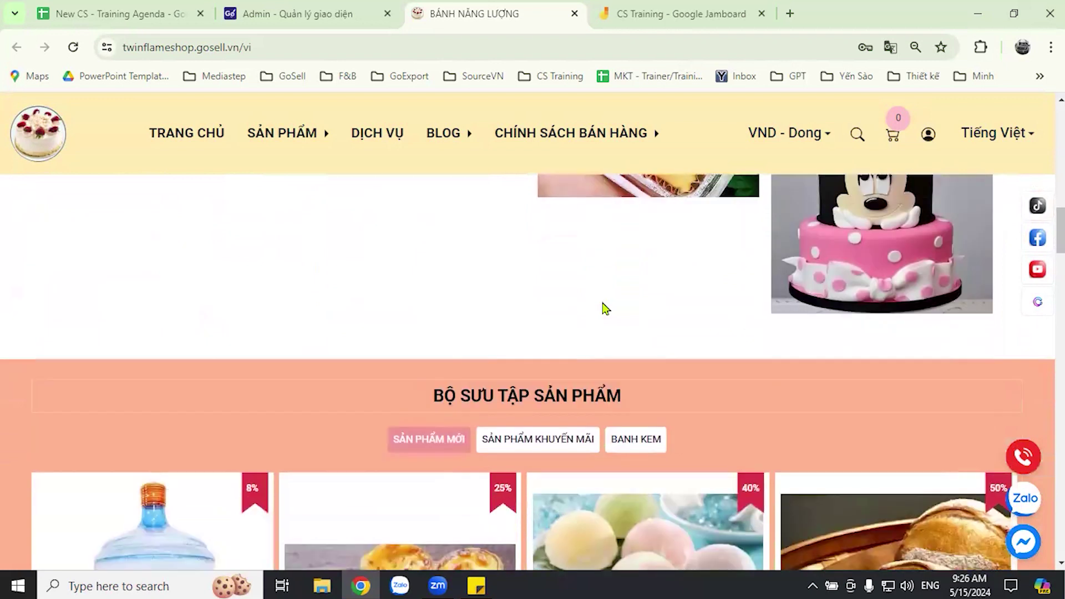
scroll(603, 303, down, 5)
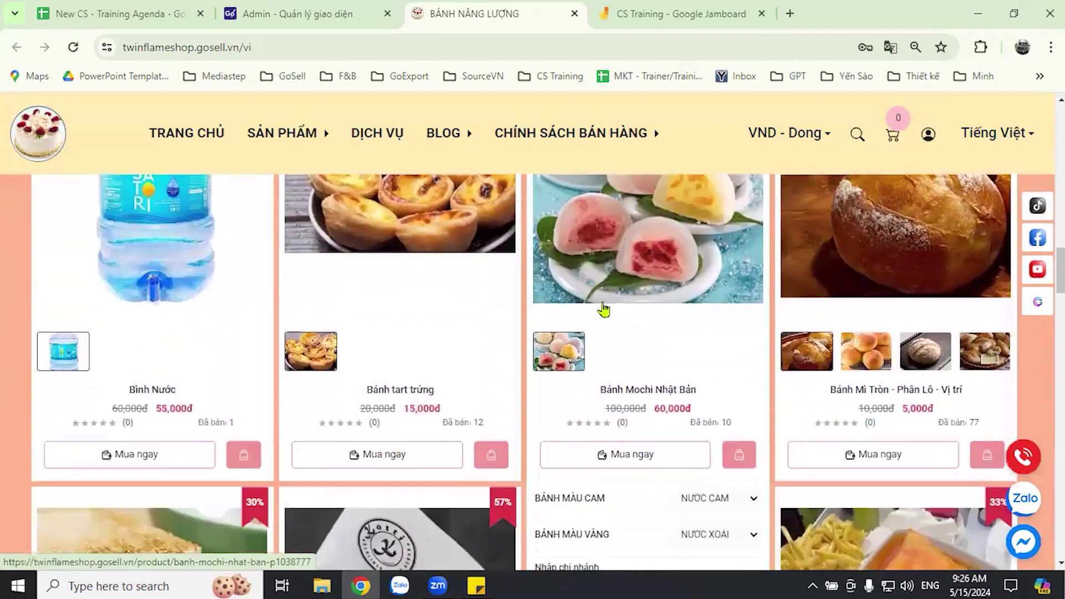
mouse_move(550, 104)
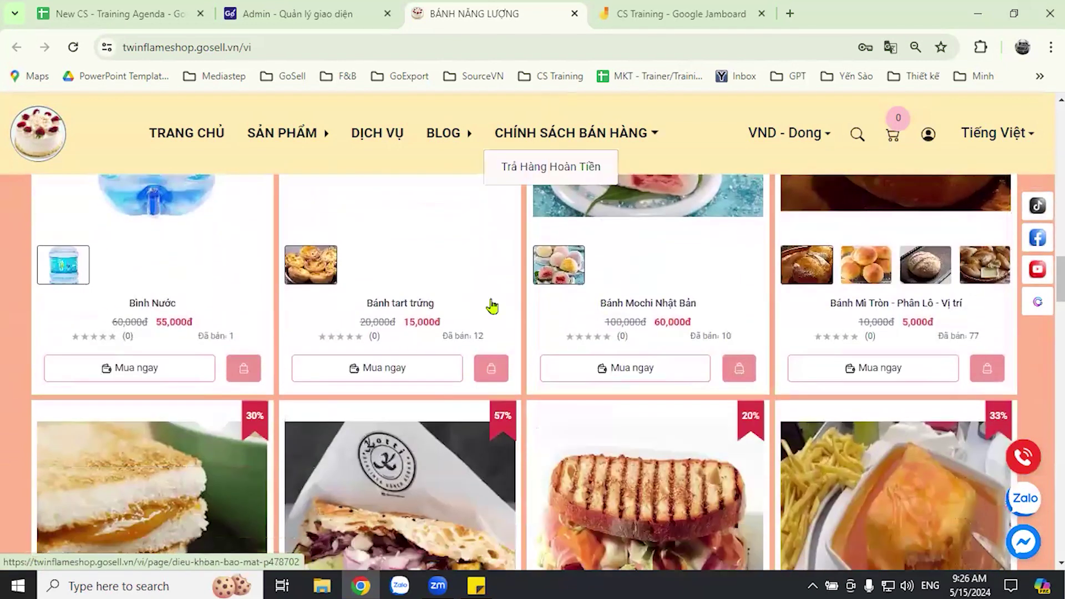
scroll(532, 320, up, 15)
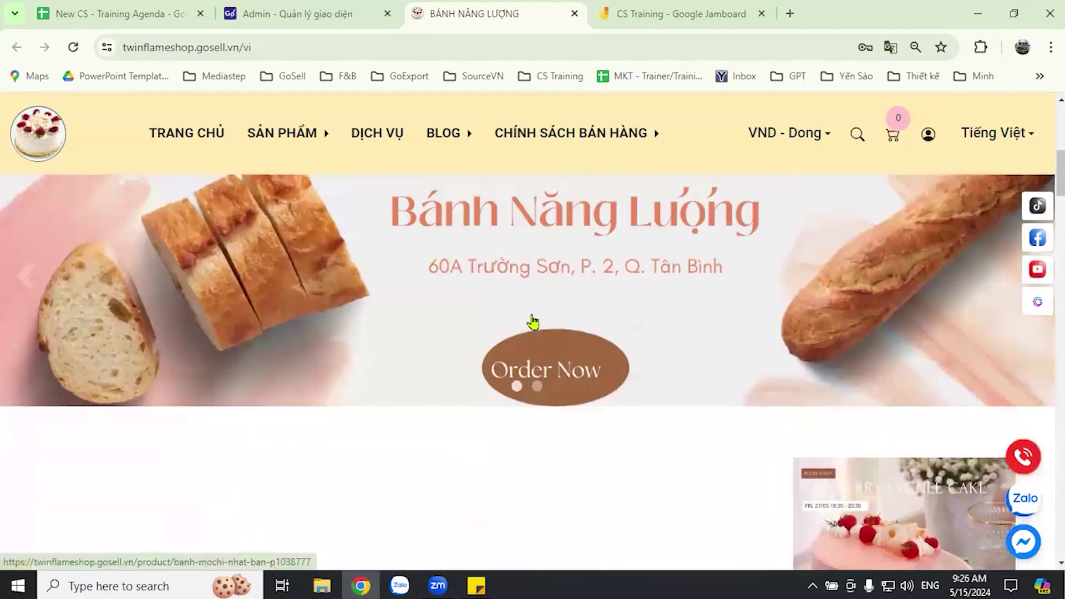
scroll(532, 321, down, 5)
scroll(547, 316, up, 1)
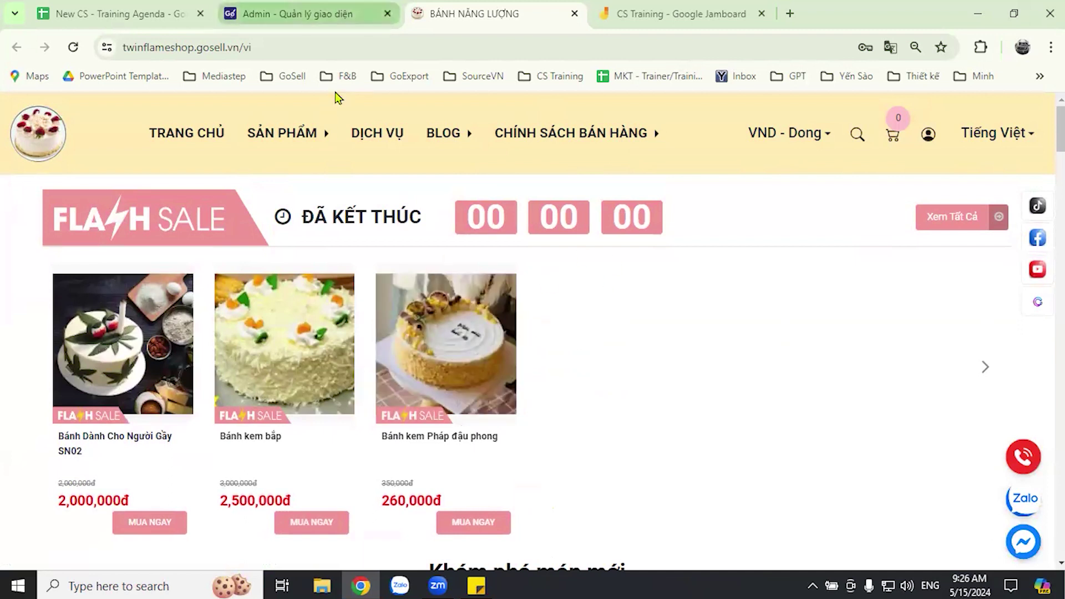
- Return to the GoSell Admin Trang Chủ dashboard showing 163 orders and 30 bookings to confirm
key(ctrl+shift+Tab)
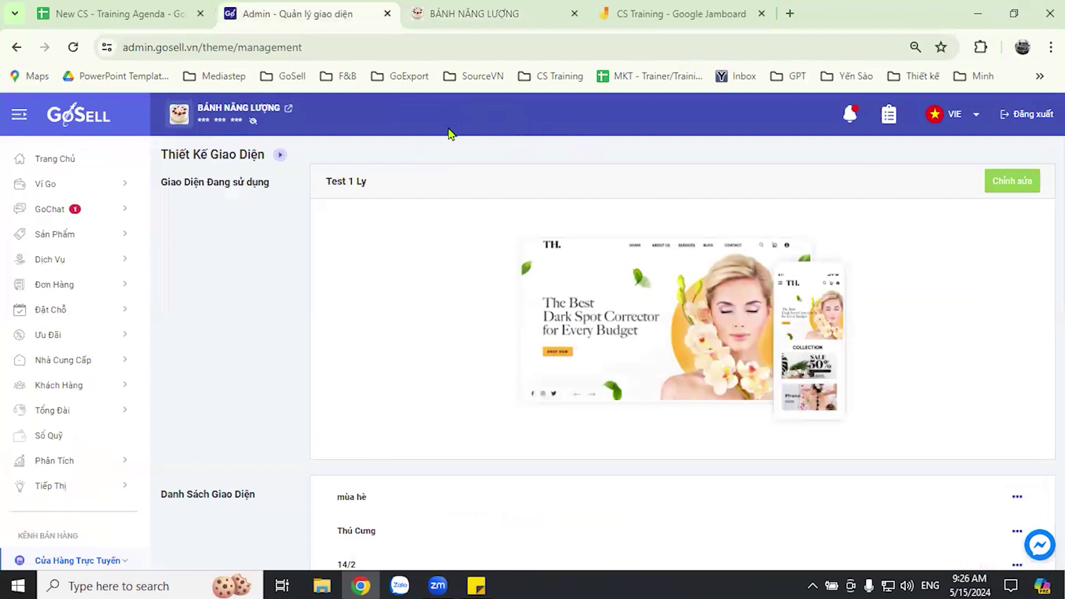
click(53, 159)
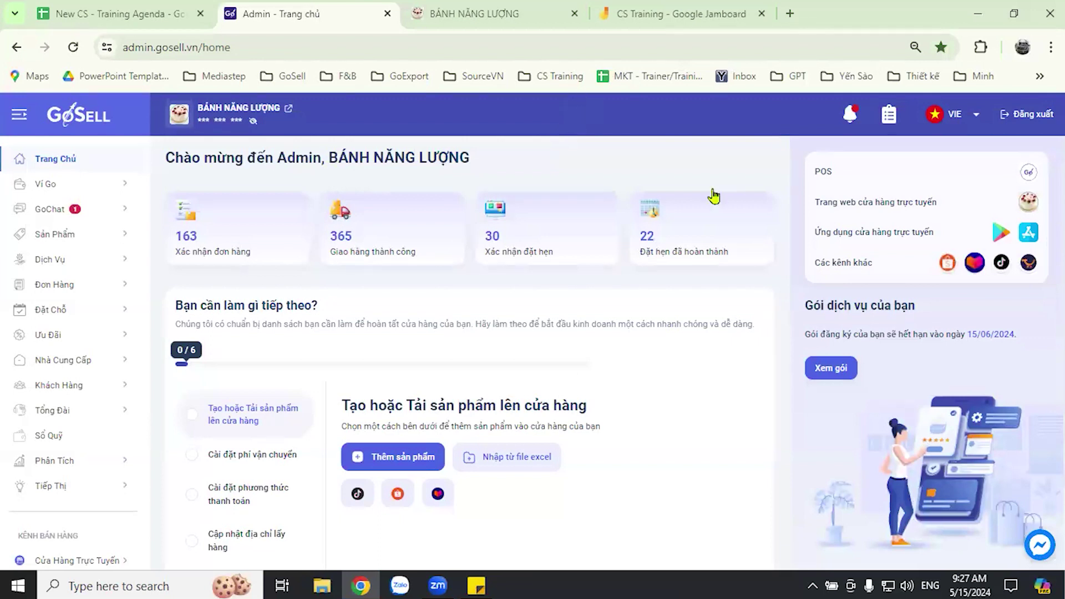
click(688, 14)
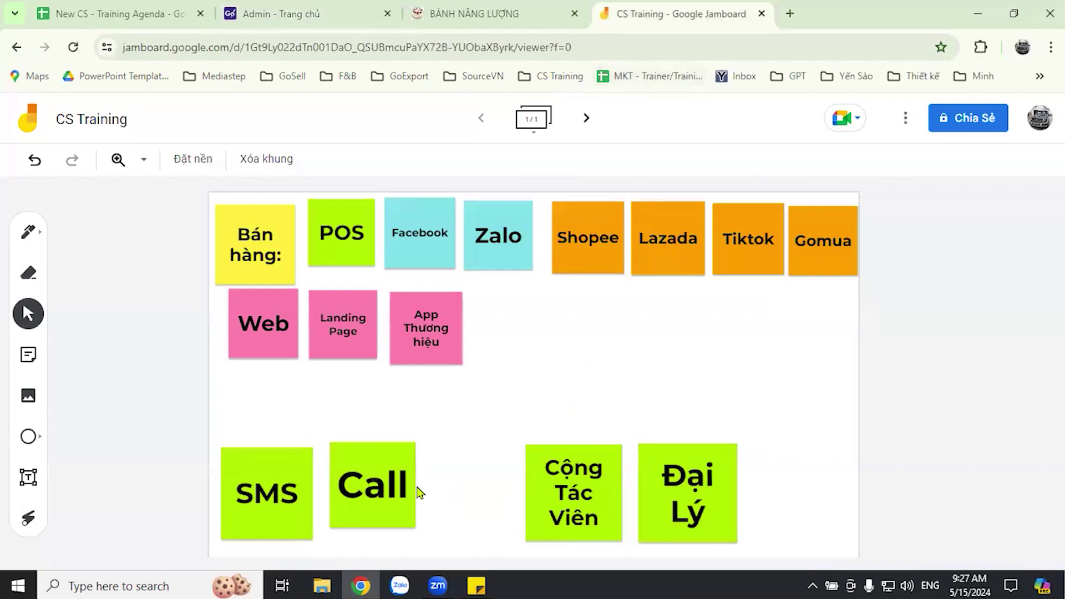
- Place Call between SMS and Cộng Tác Viên and space the green notes along the bottom
drag(394, 494, 637, 389)
drag(688, 493, 747, 480)
drag(592, 519, 626, 464)
drag(622, 399, 488, 484)
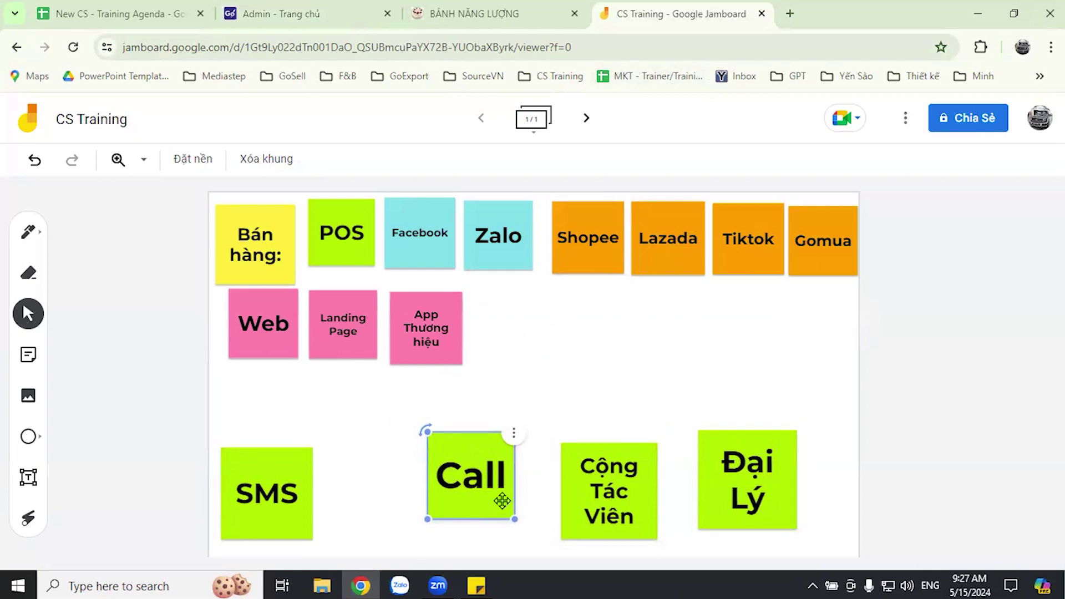
drag(460, 480, 444, 488)
click(527, 487)
drag(605, 503, 587, 488)
- Nudge Đại Lý, Cộng Tác Viên, Call and SMS into one evenly aligned row
drag(737, 487, 728, 474)
drag(568, 482, 588, 475)
drag(460, 489, 474, 470)
drag(275, 484, 337, 456)
key(Escape)
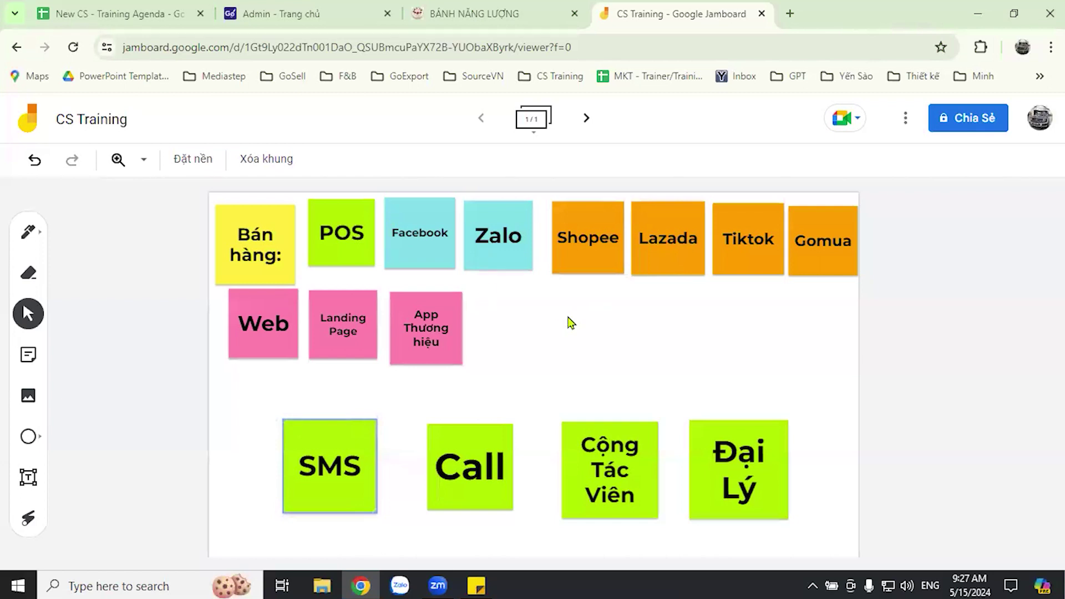
drag(327, 470, 323, 478)
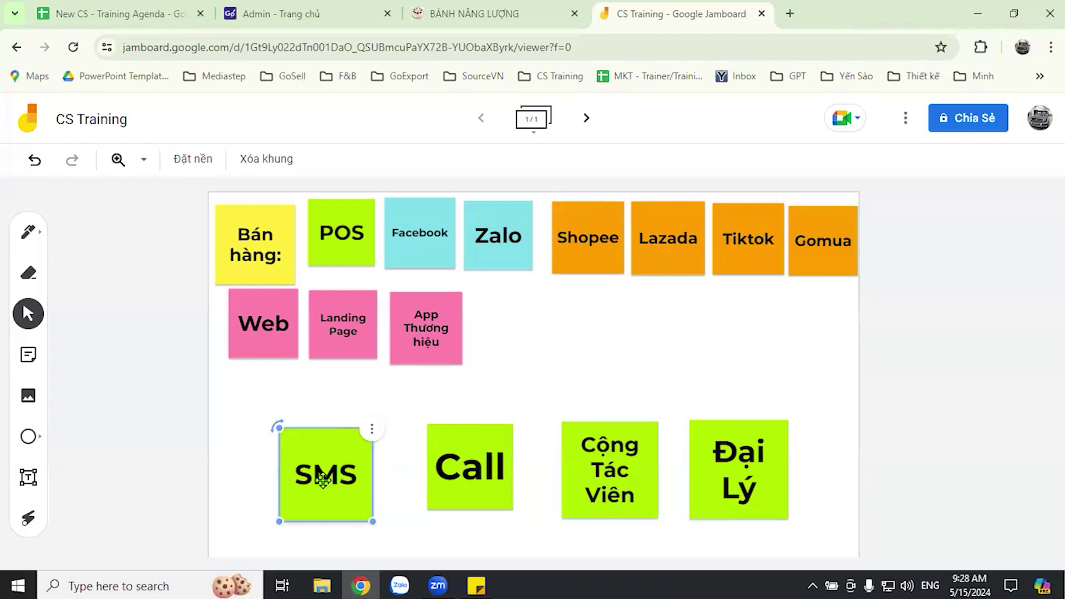
click(549, 393)
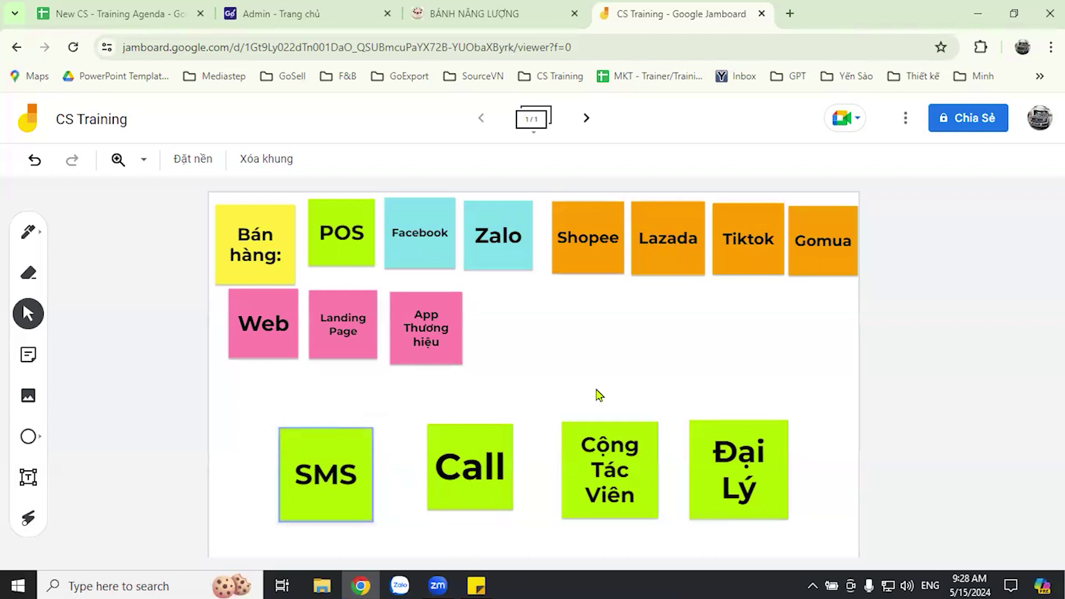
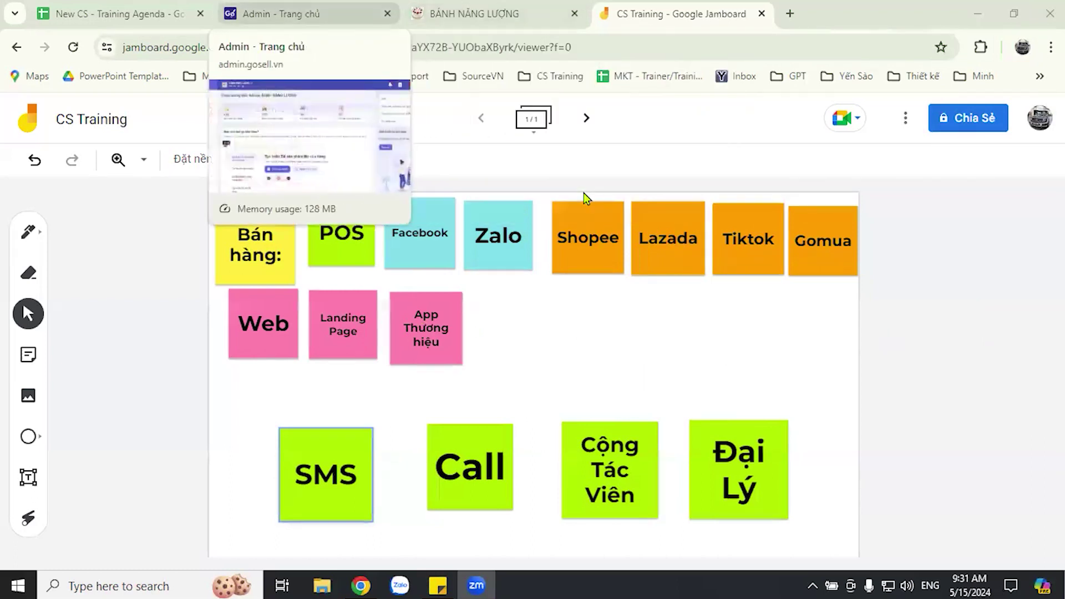
- Open the Đơn Hàng order list in GoSell admin, showing 16 orders for 15-04-2024 to 15-05-2024
click(277, 14)
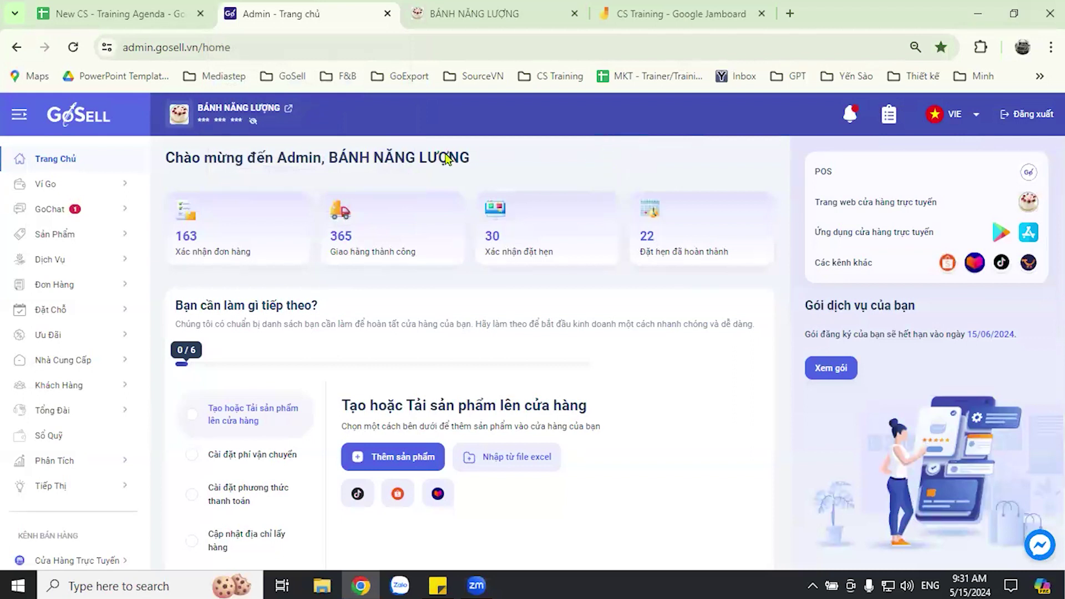
click(78, 286)
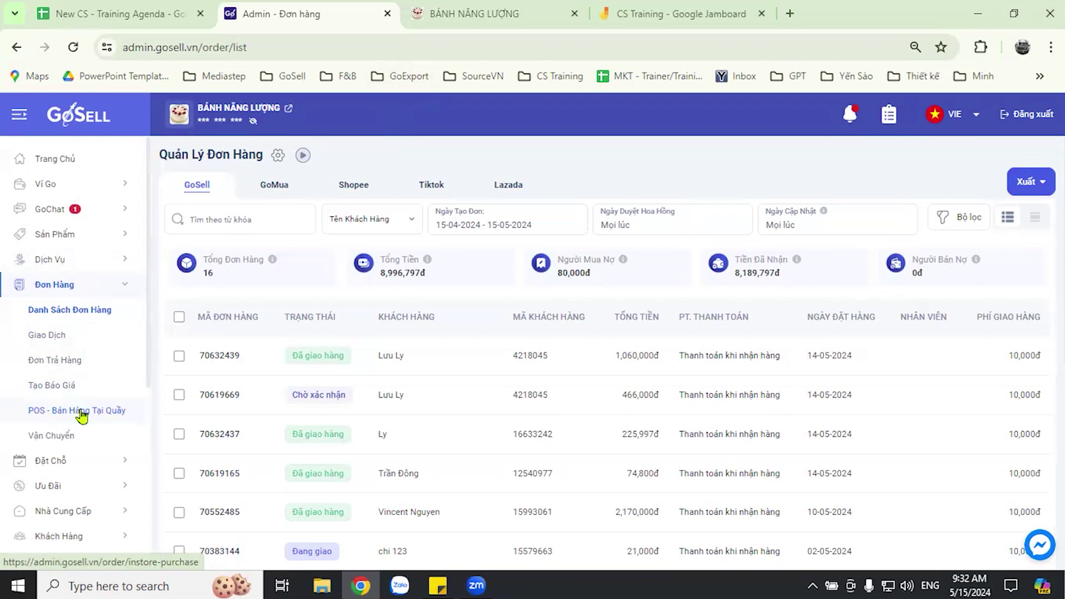
- Open POS - Bán Hàng Tại Quầy to get an empty Đơn hàng 1 order
click(82, 411)
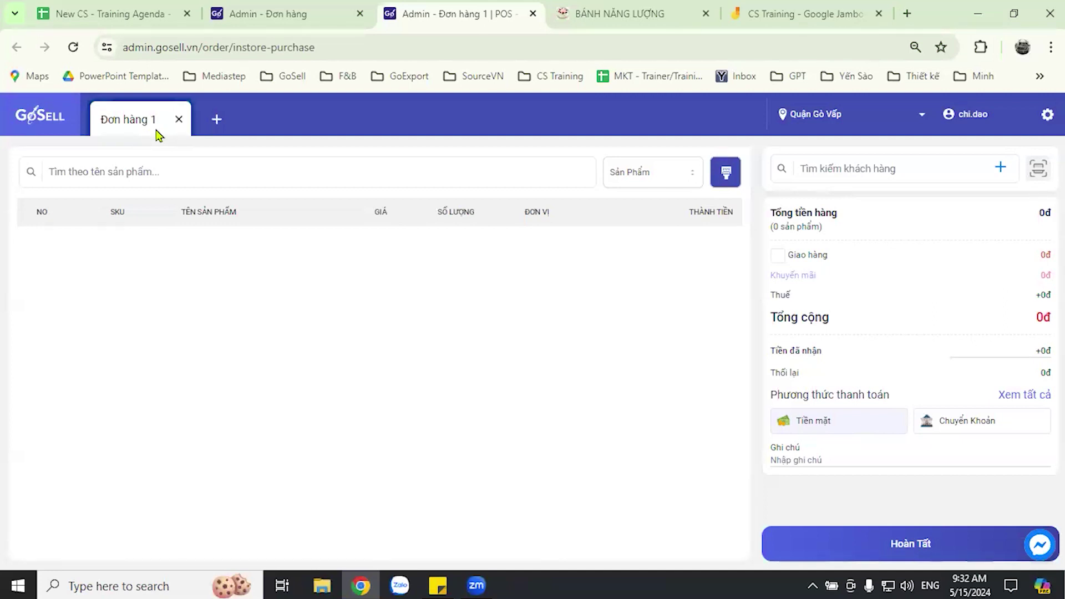
click(217, 123)
click(317, 120)
click(418, 121)
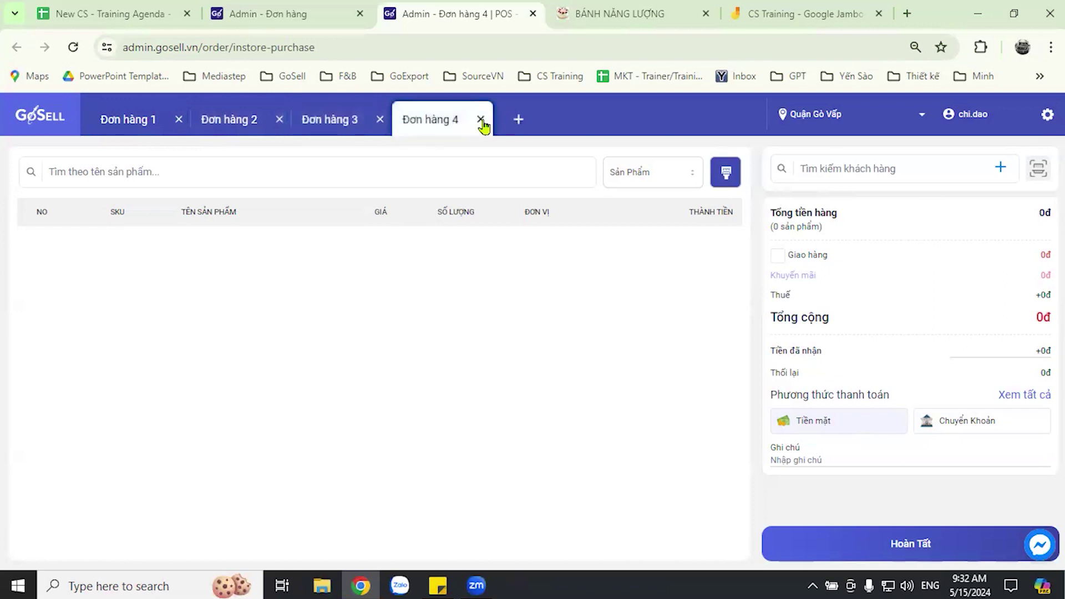
click(518, 121)
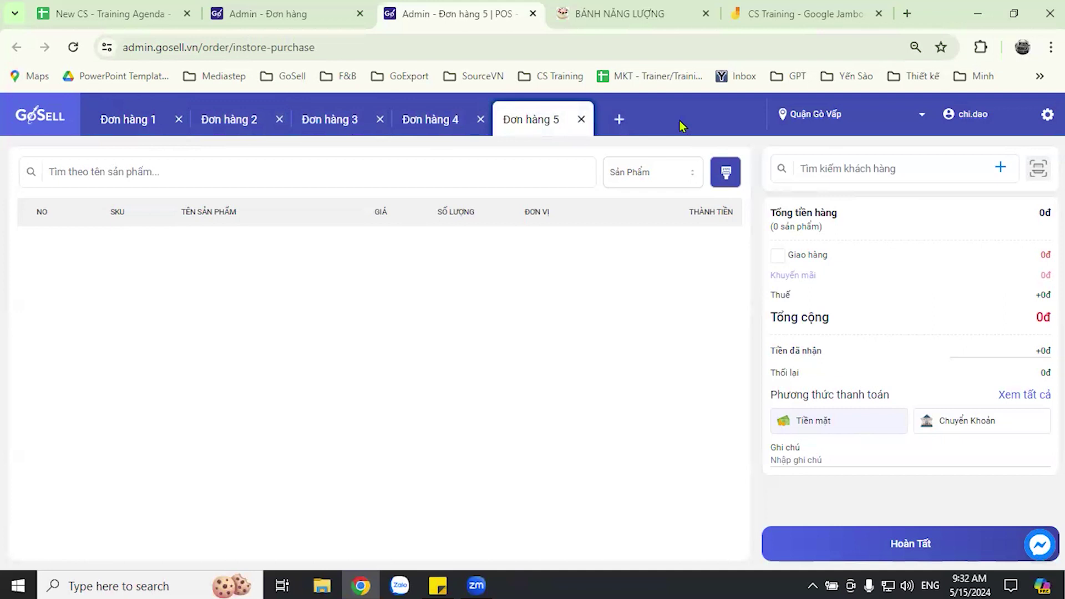
click(129, 127)
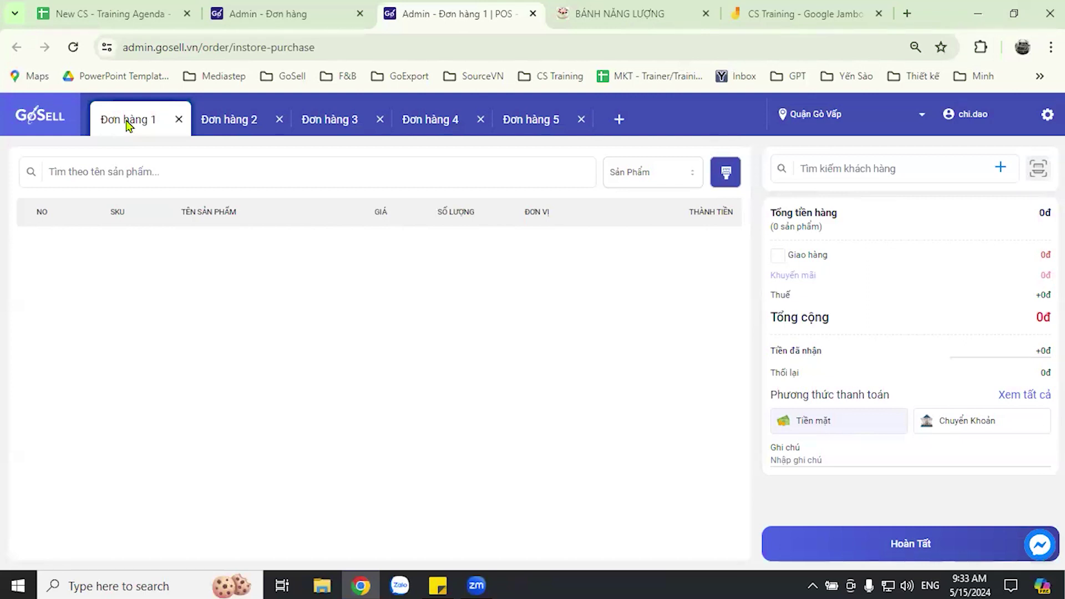
click(223, 119)
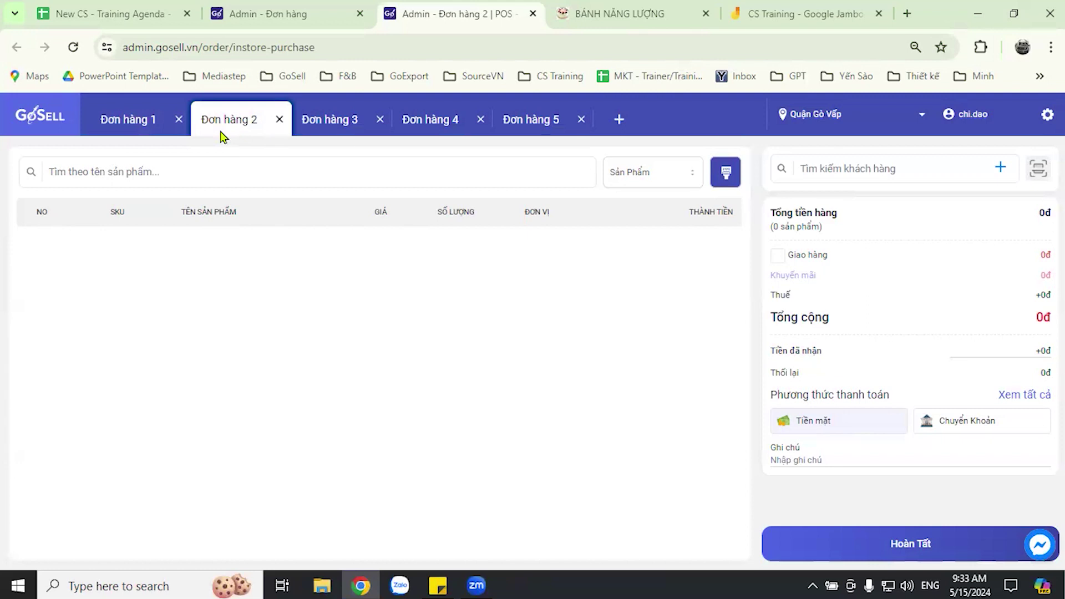
click(345, 121)
click(425, 121)
click(541, 121)
click(618, 120)
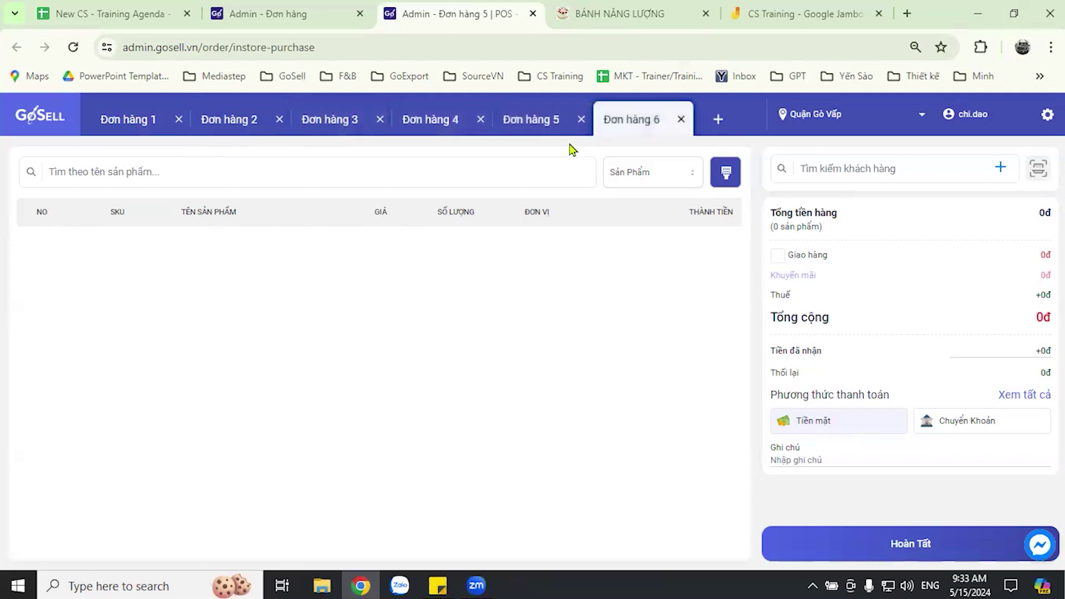
click(682, 119)
click(581, 119)
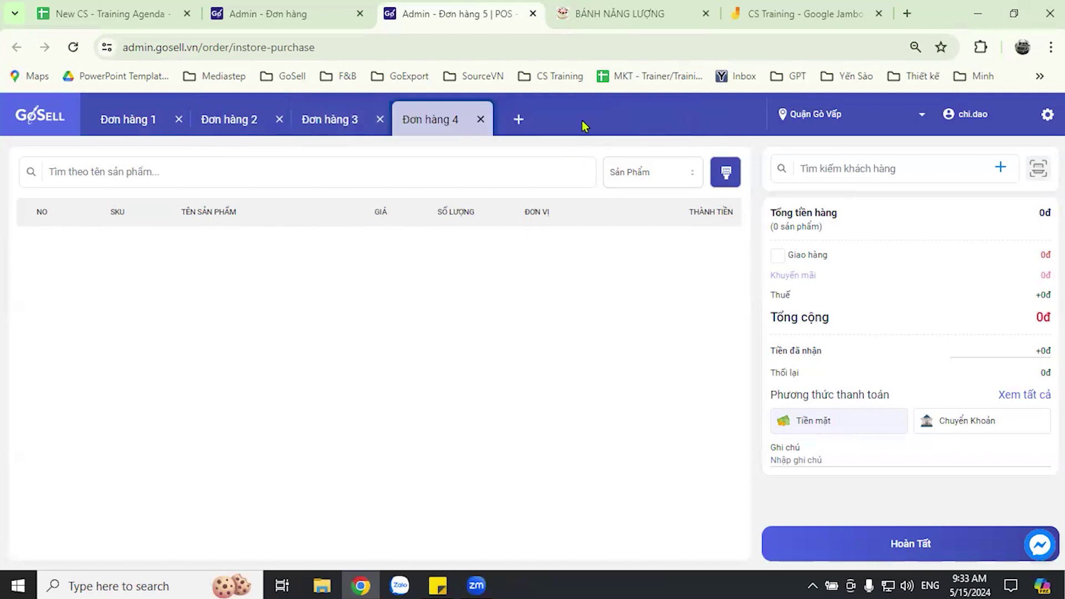
click(480, 120)
click(380, 119)
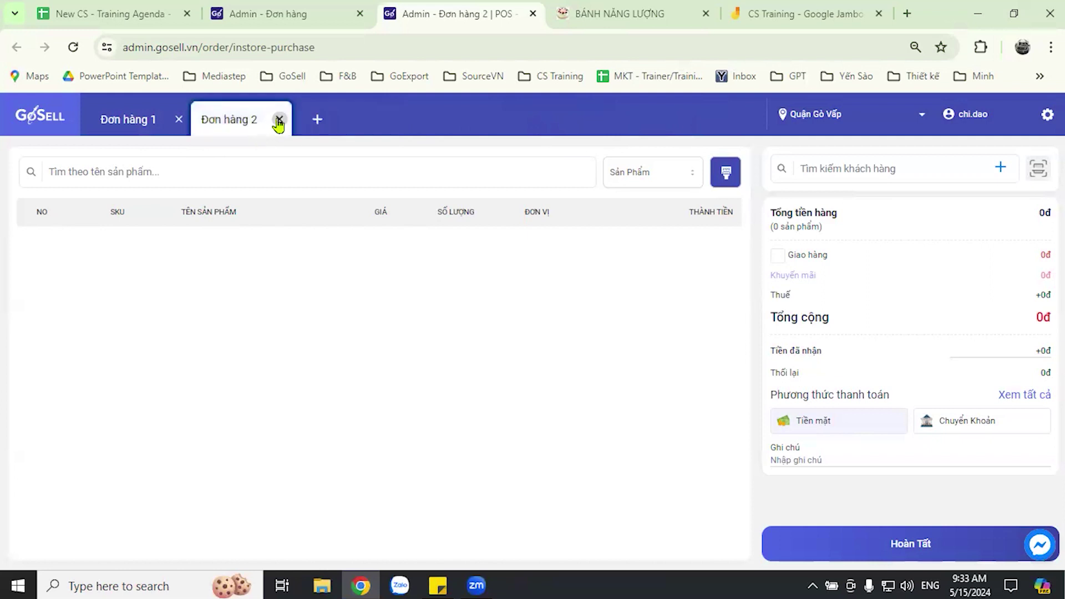
click(280, 119)
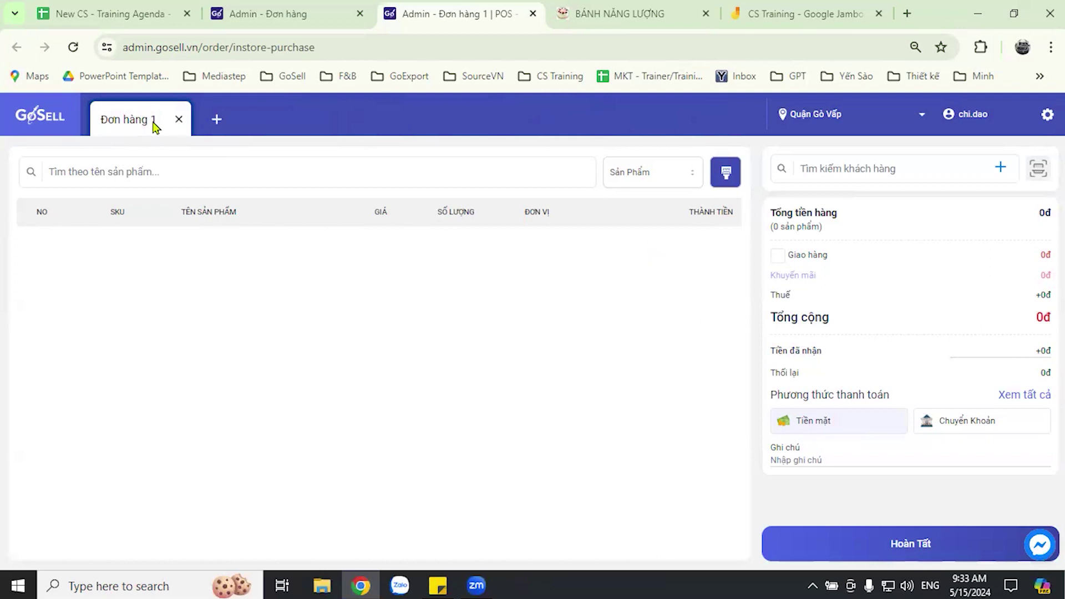
click(810, 117)
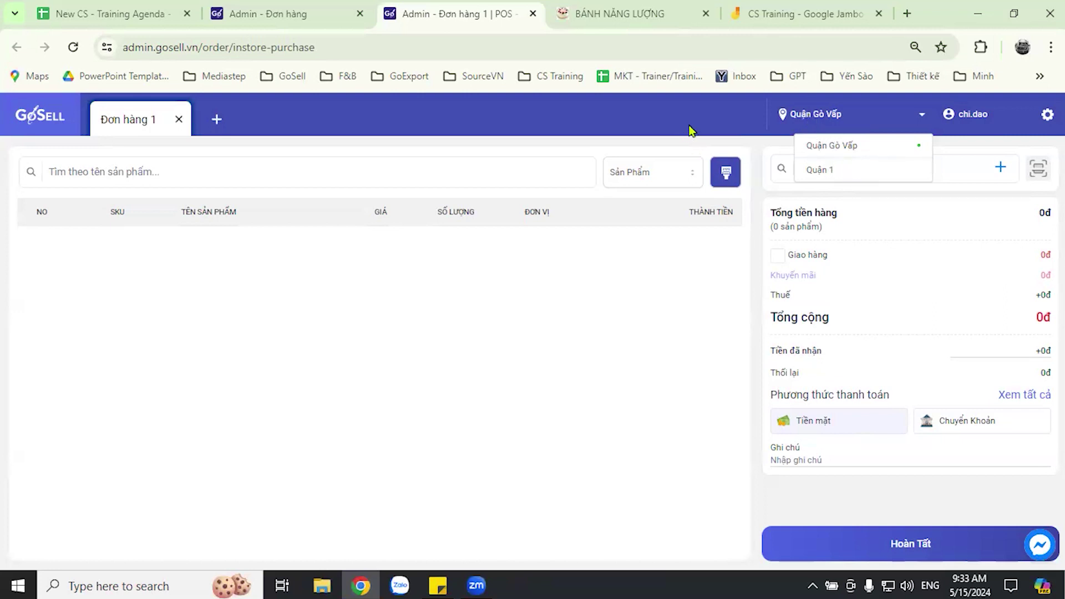
click(774, 127)
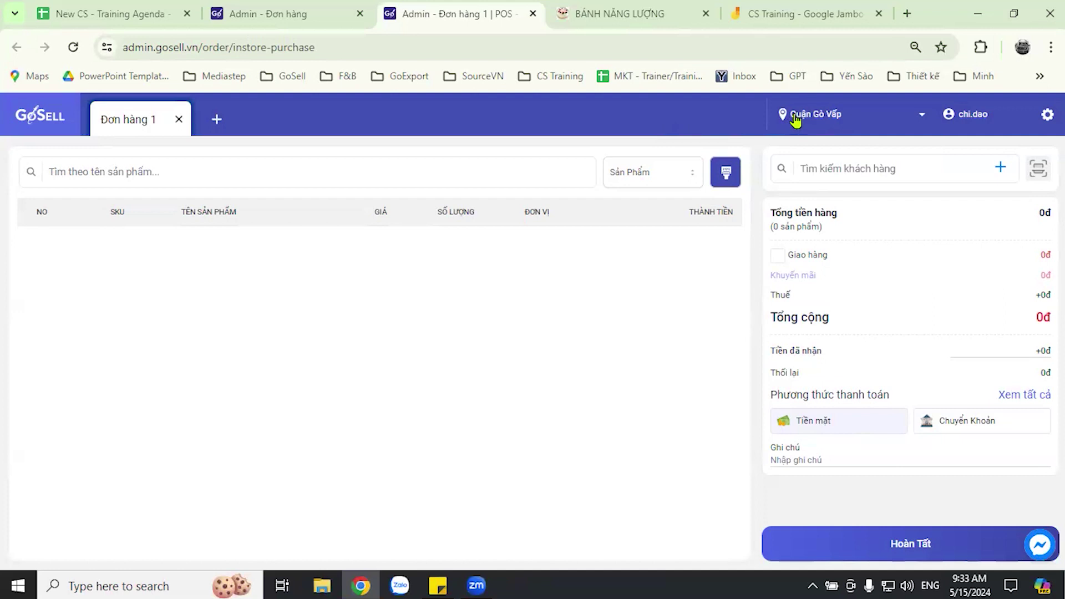
click(797, 118)
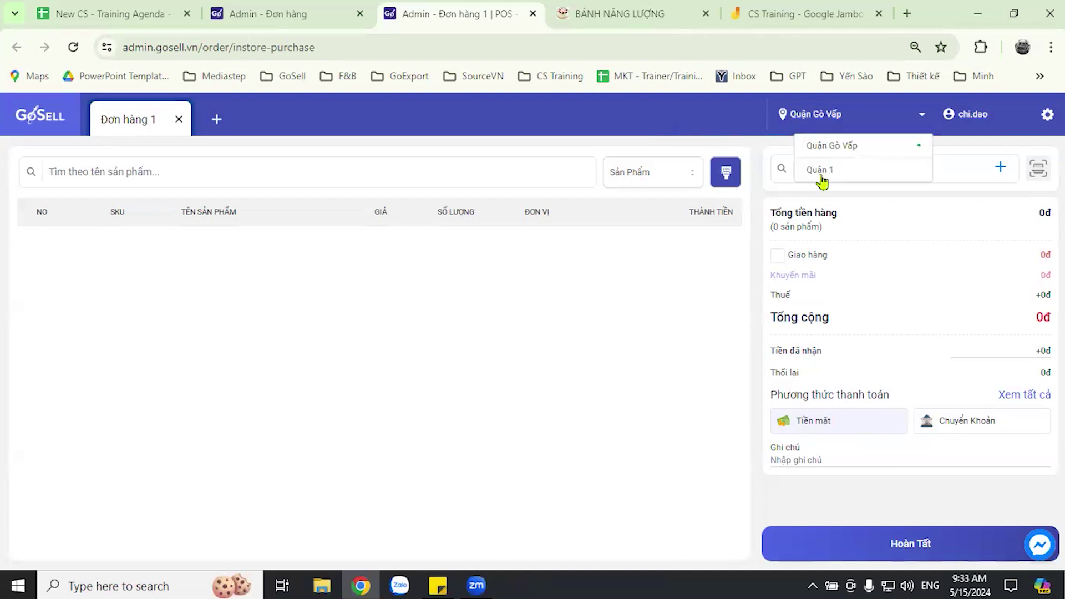
click(727, 122)
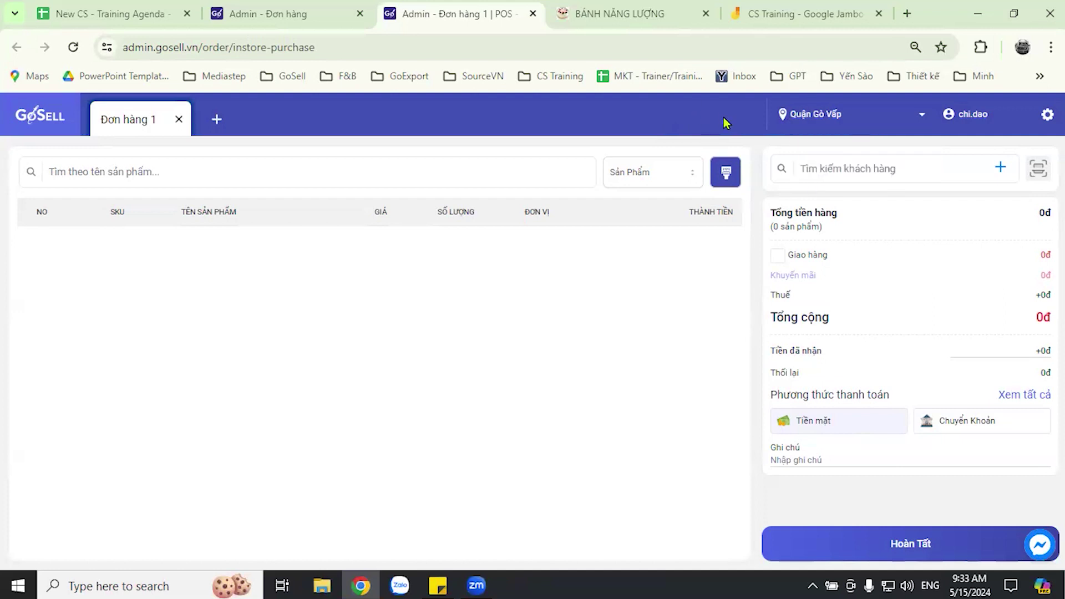
click(793, 114)
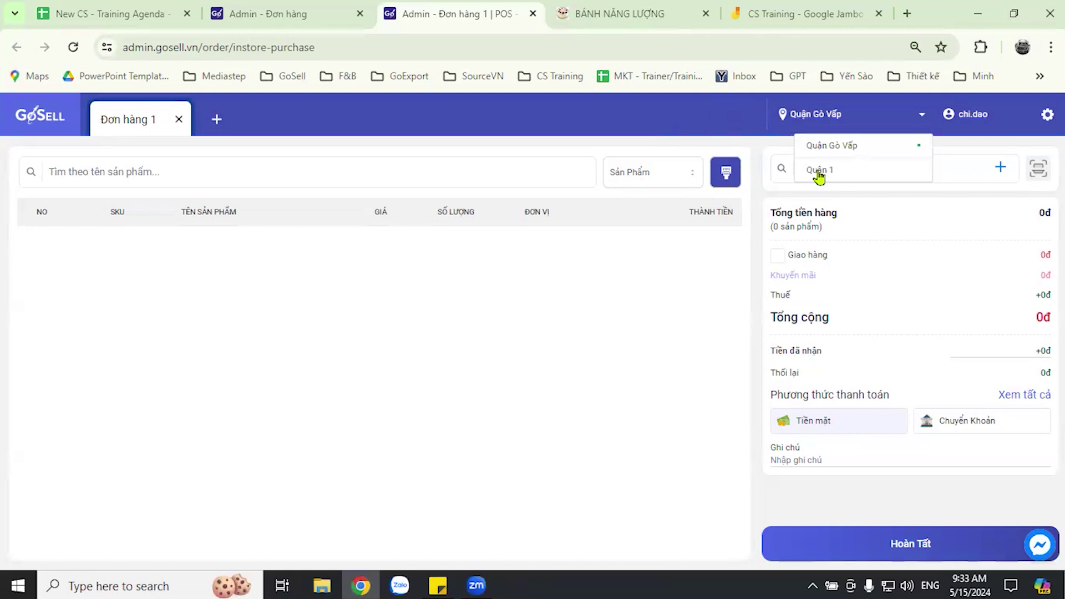
click(819, 172)
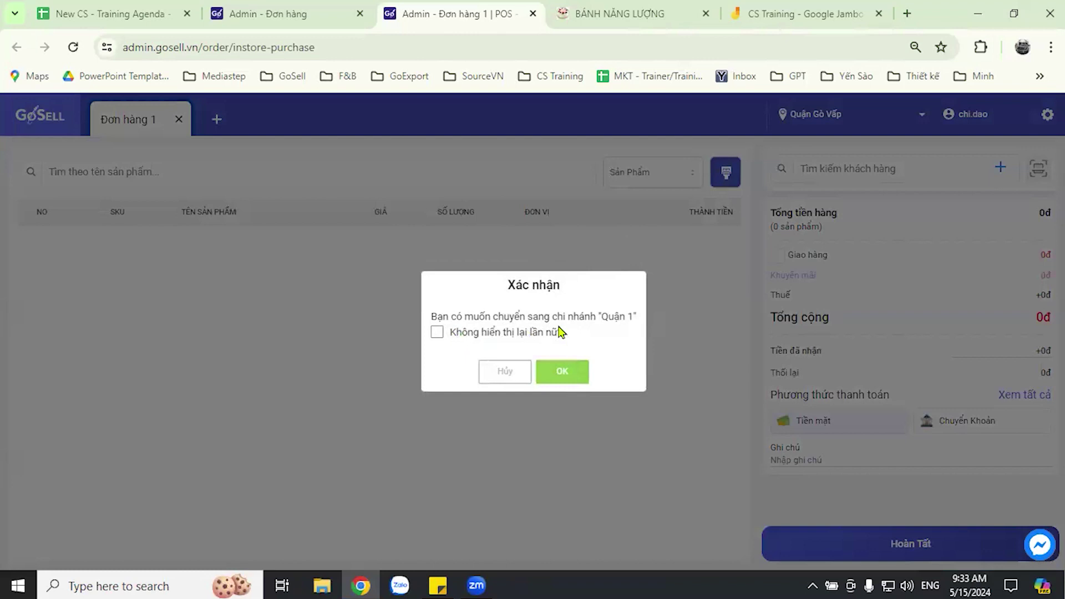
click(573, 371)
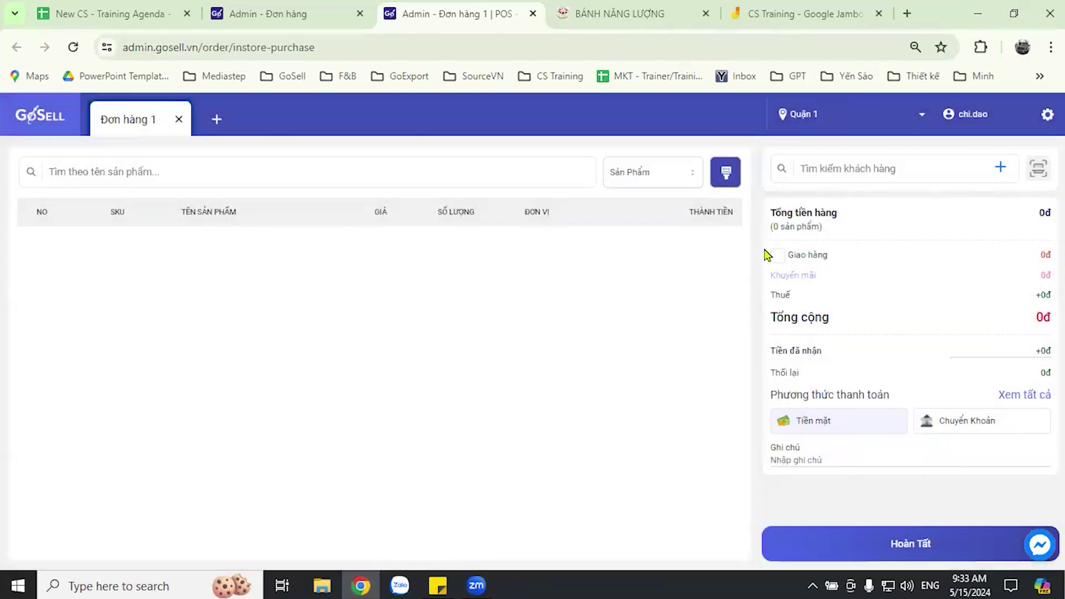
click(793, 115)
click(833, 146)
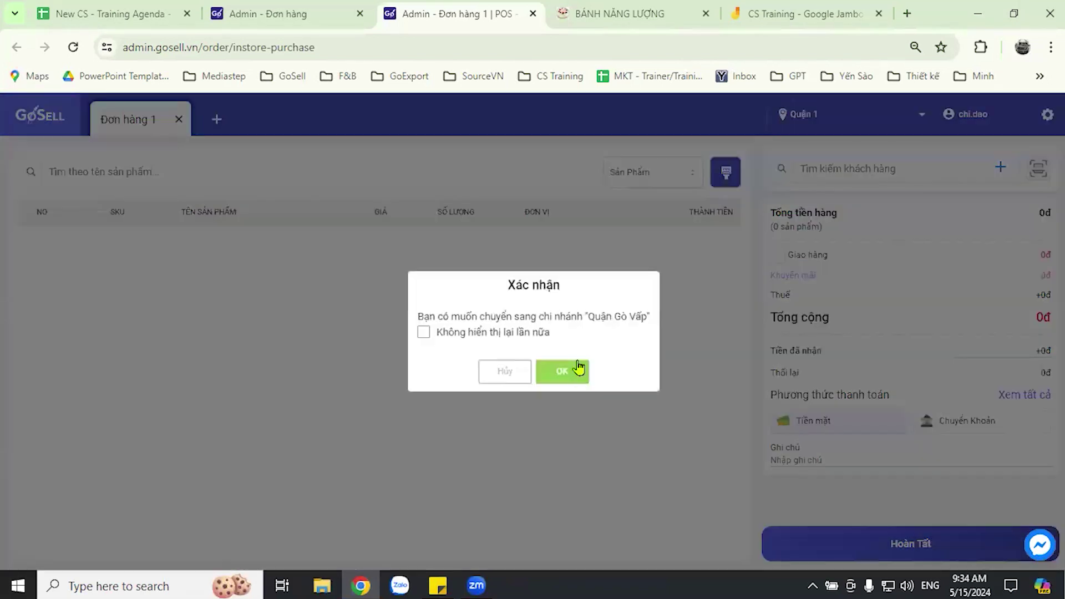
key(Return)
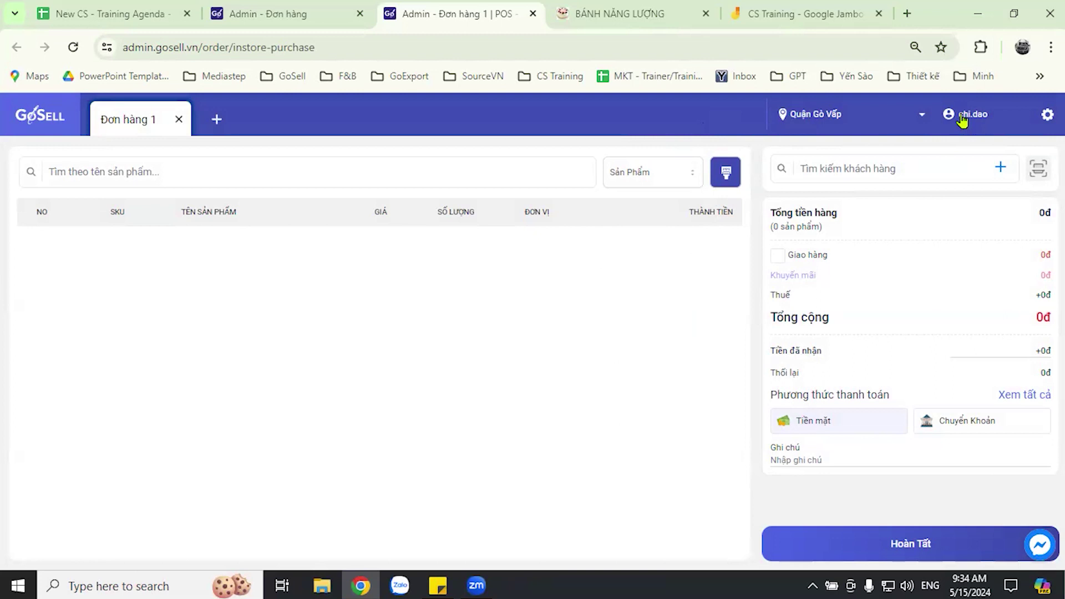
click(922, 115)
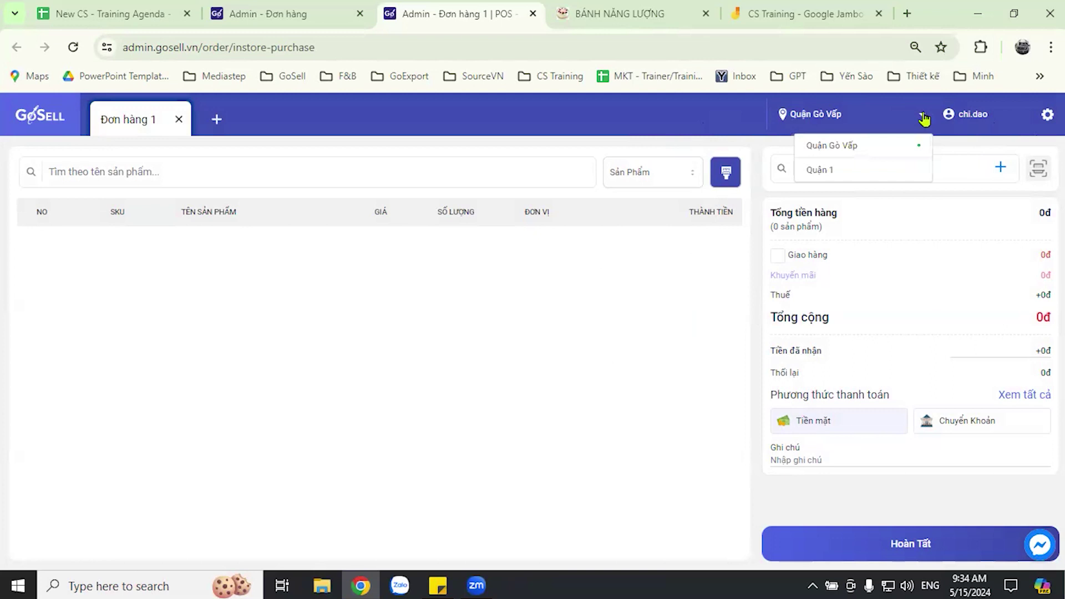
click(987, 122)
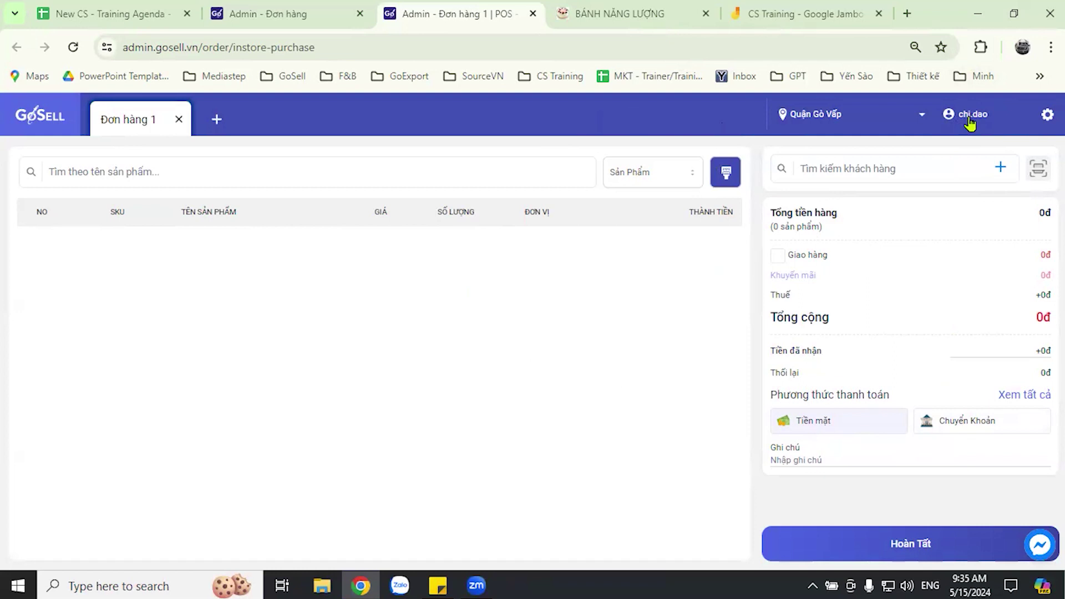
click(1046, 116)
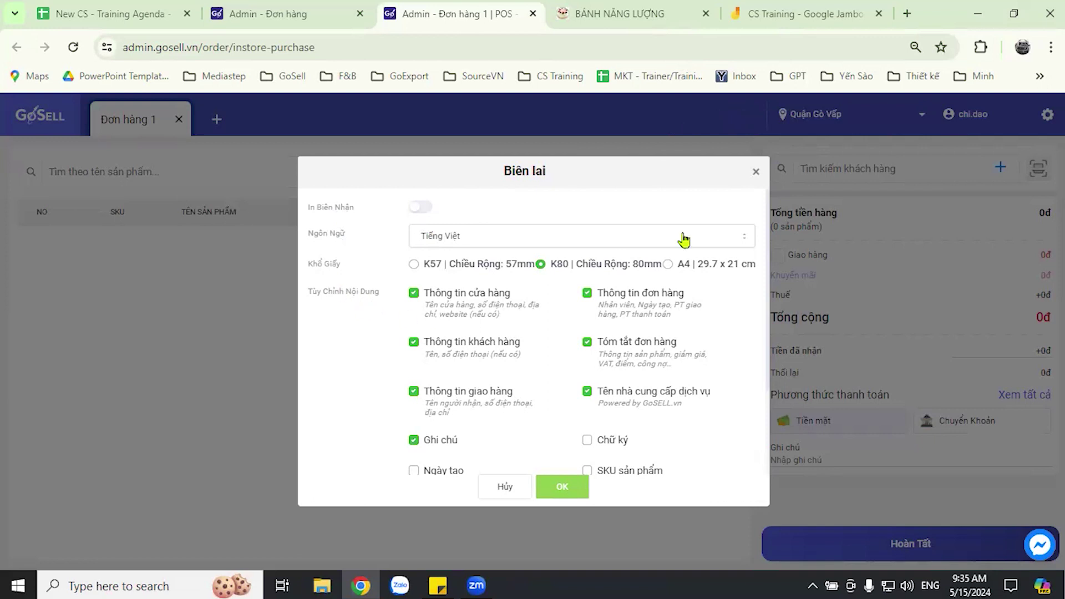
click(756, 171)
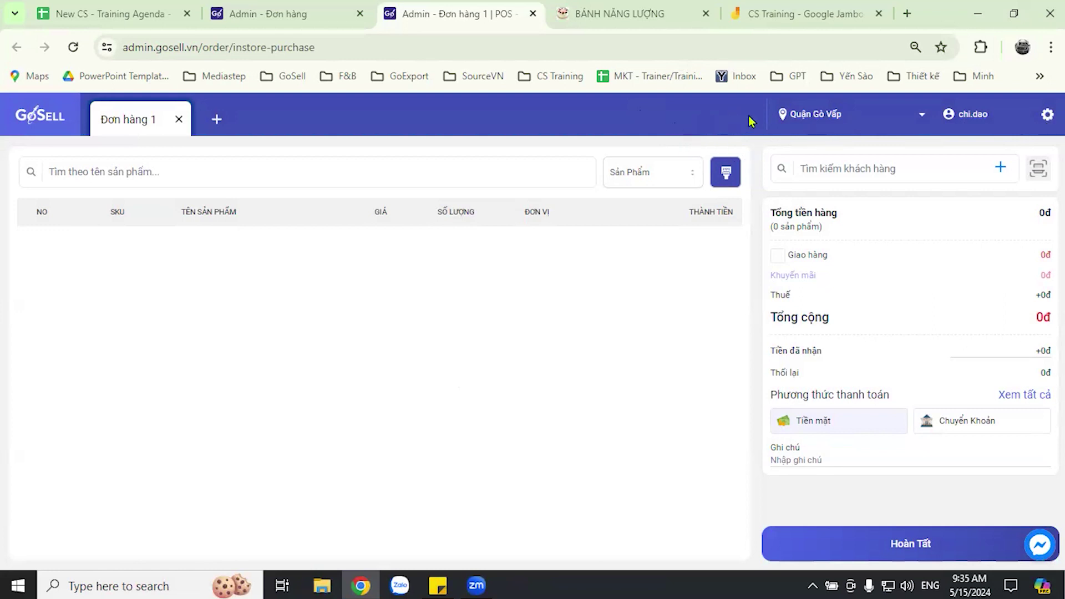
- Reopen the Biên lai receipt settings and look through its options
click(1047, 114)
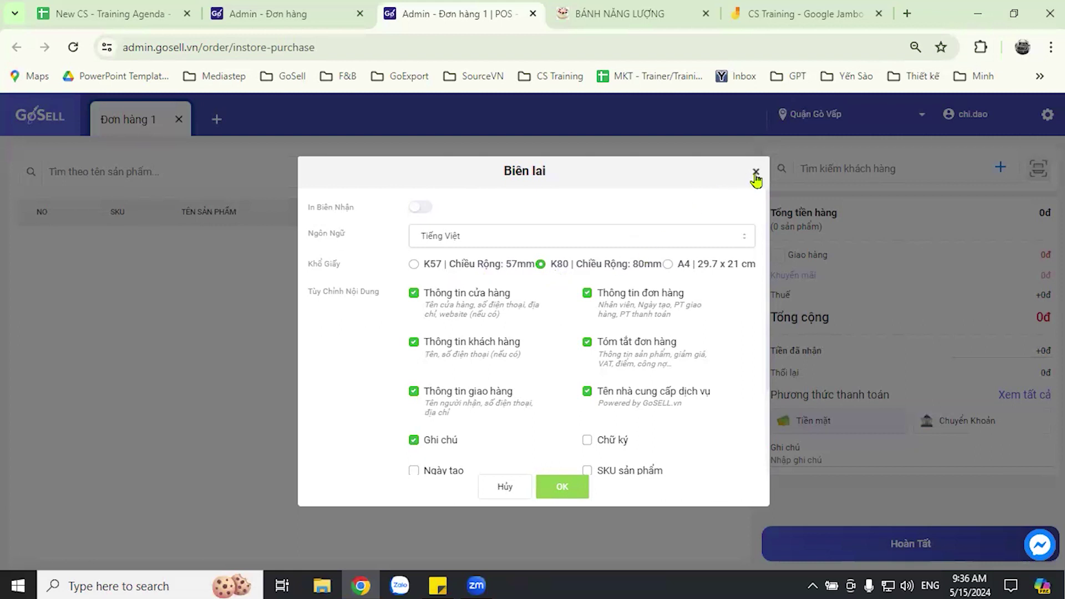
scroll(577, 361, down, 2)
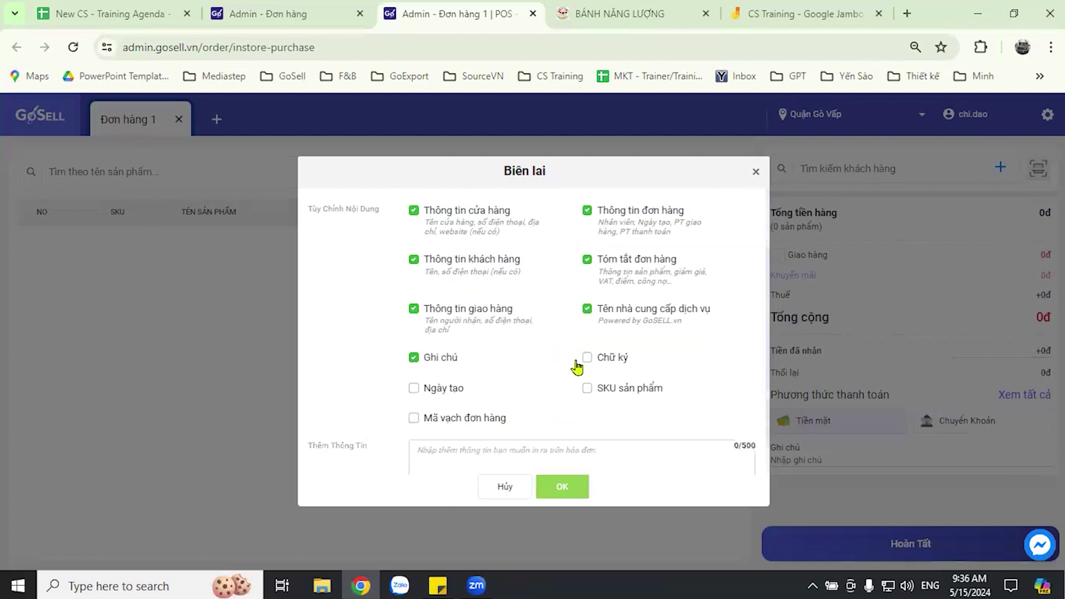
scroll(593, 358, up, 2)
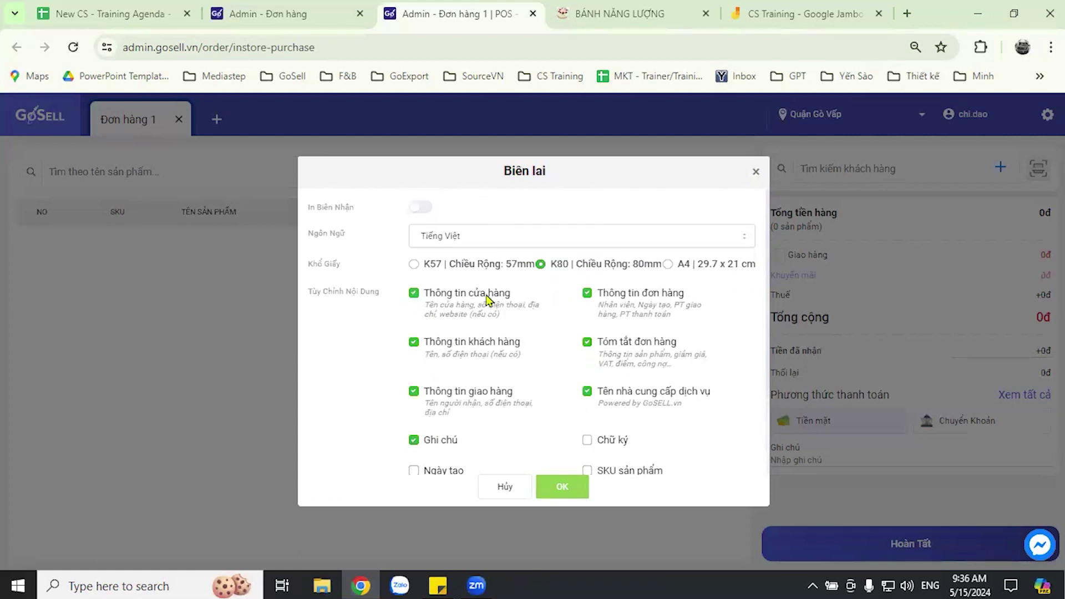
scroll(585, 361, down, 3)
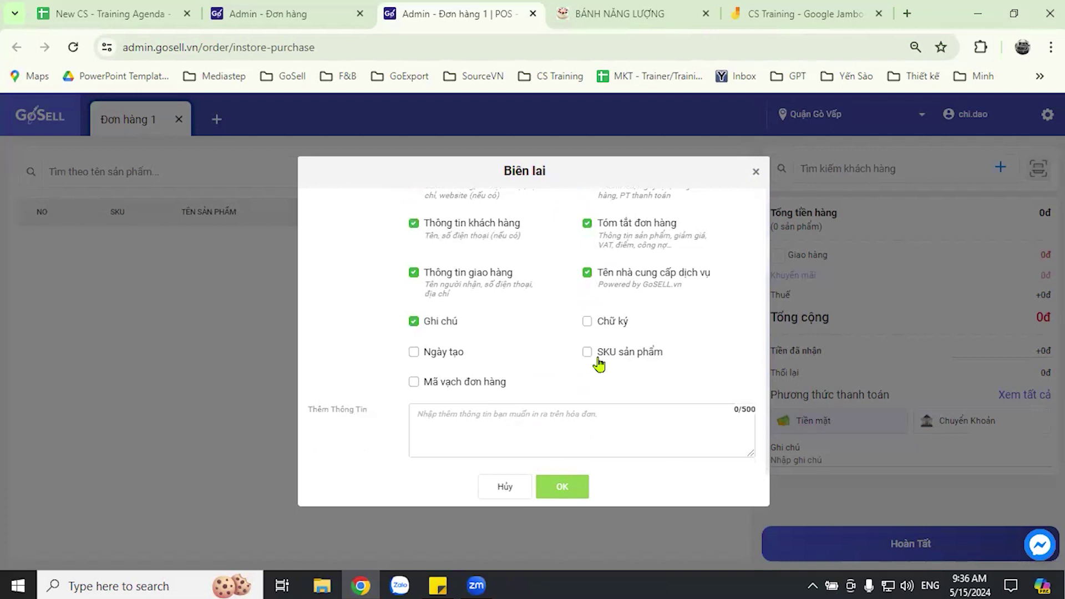
scroll(582, 350, up, 3)
scroll(564, 344, down, 3)
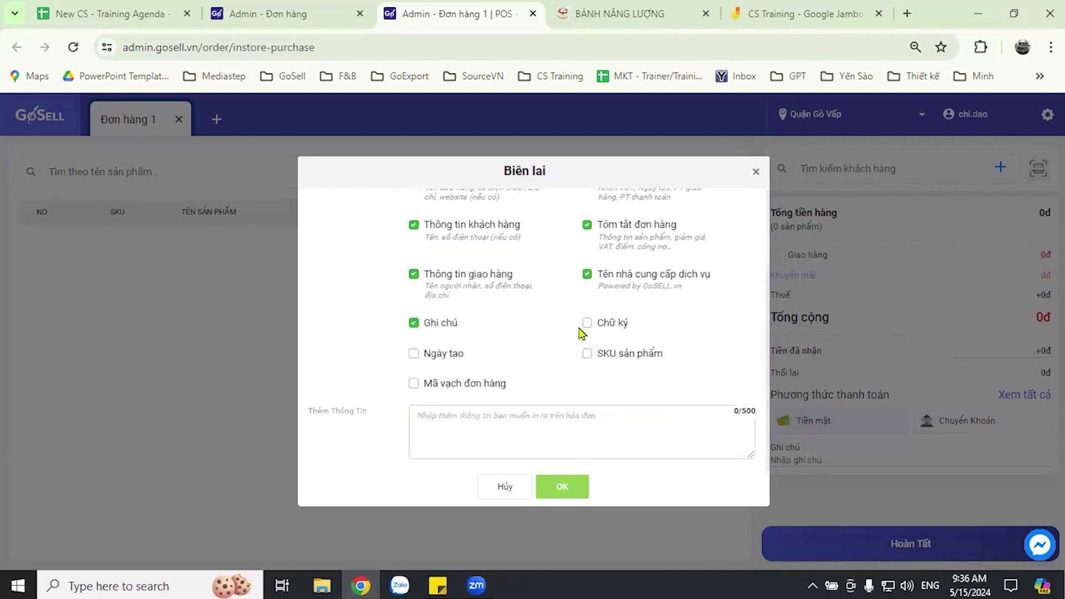
scroll(499, 324, up, 2)
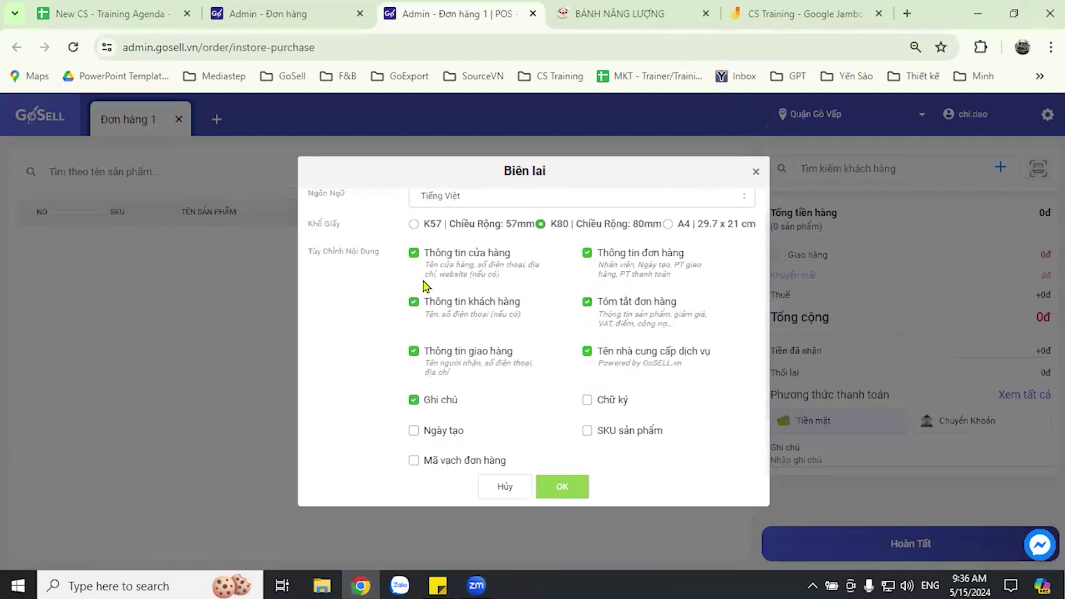
- Keep store information on the receipt, turn customer information off, and close the dialog
click(414, 254)
click(414, 254)
click(412, 304)
scroll(560, 355, down, 2)
scroll(542, 289, up, 2)
key(Escape)
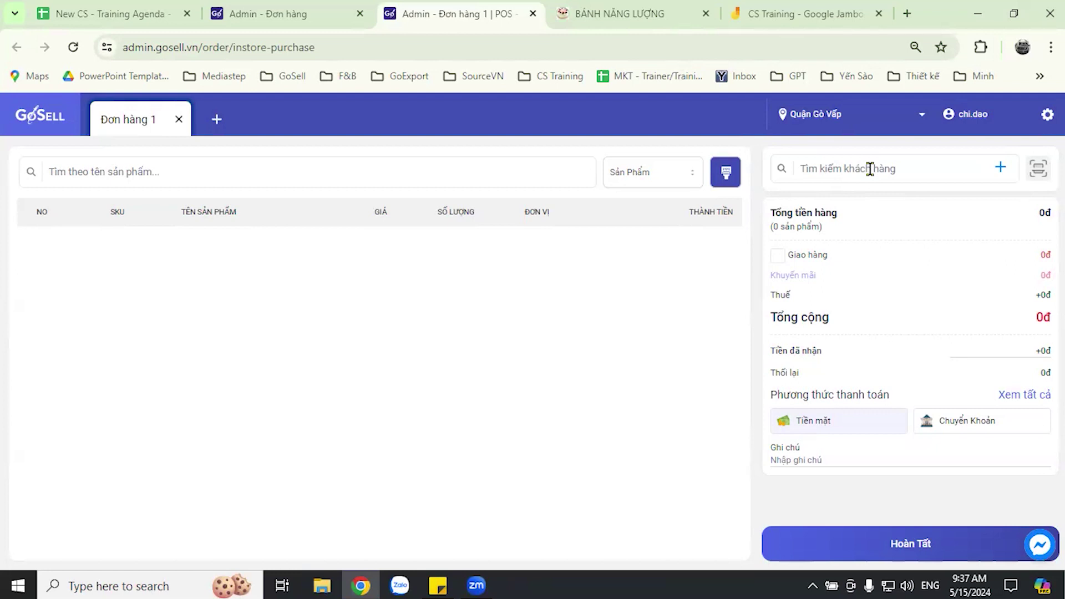
- Search customers by the new customer's phone number, correcting one mistyped digit
click(870, 168)
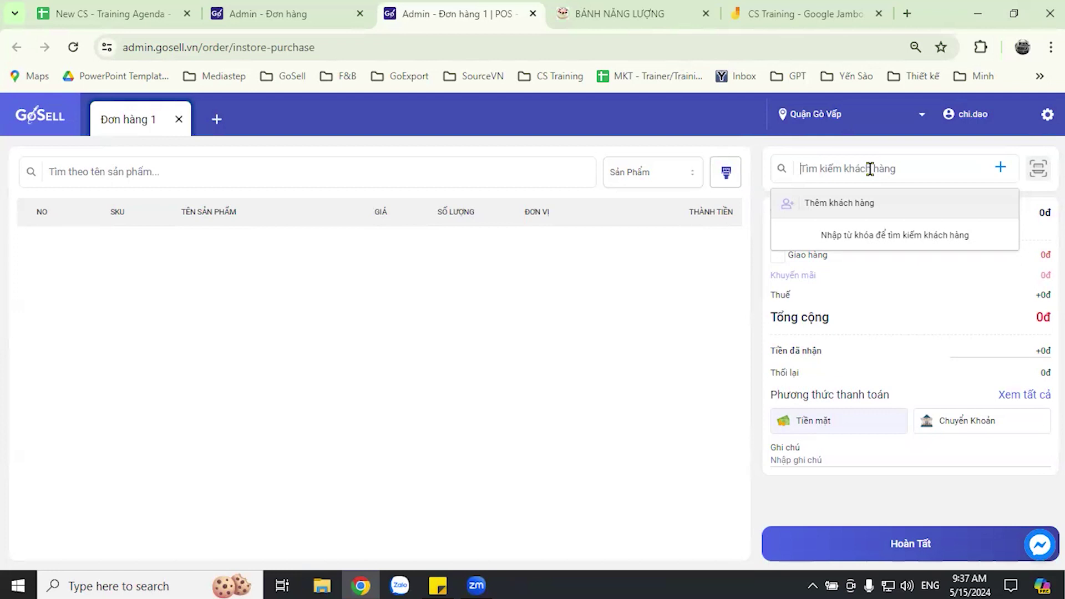
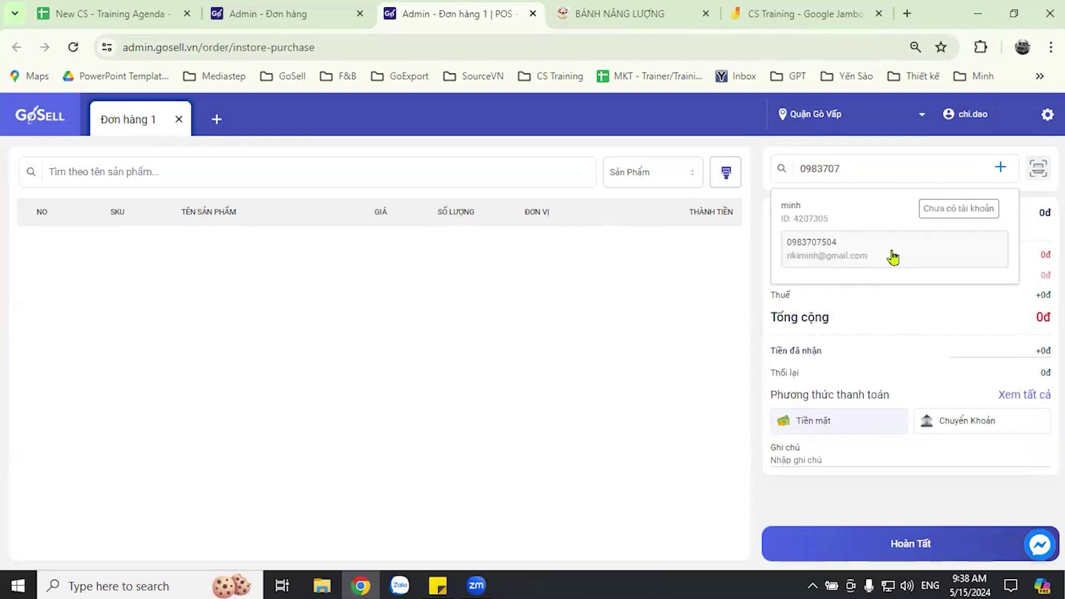
click(865, 170)
key(BackSpace)
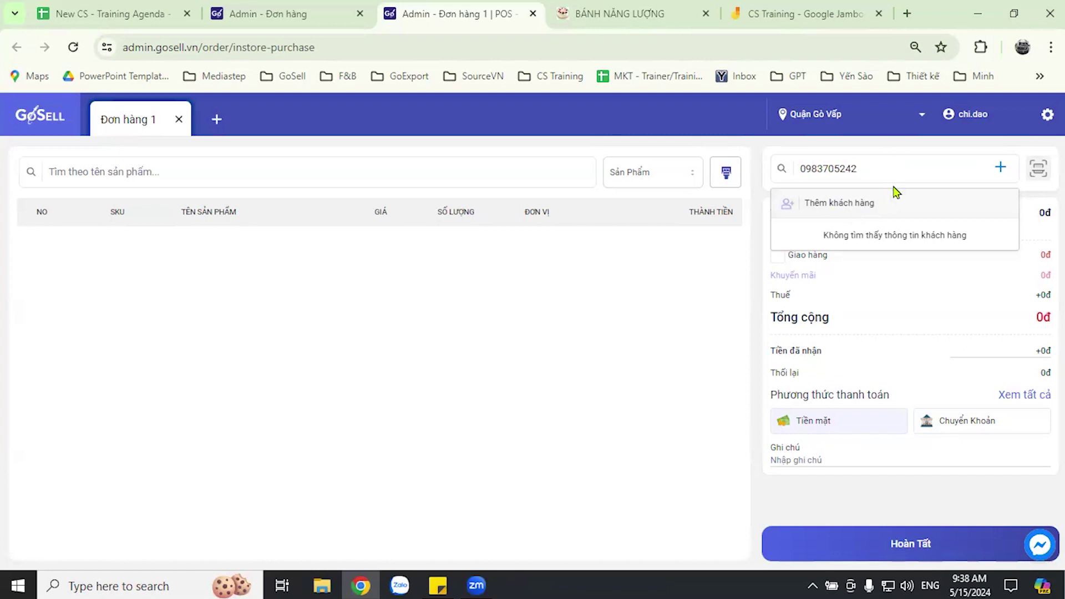
- Start a new customer and enter the customer's full name in Họ tên
click(840, 204)
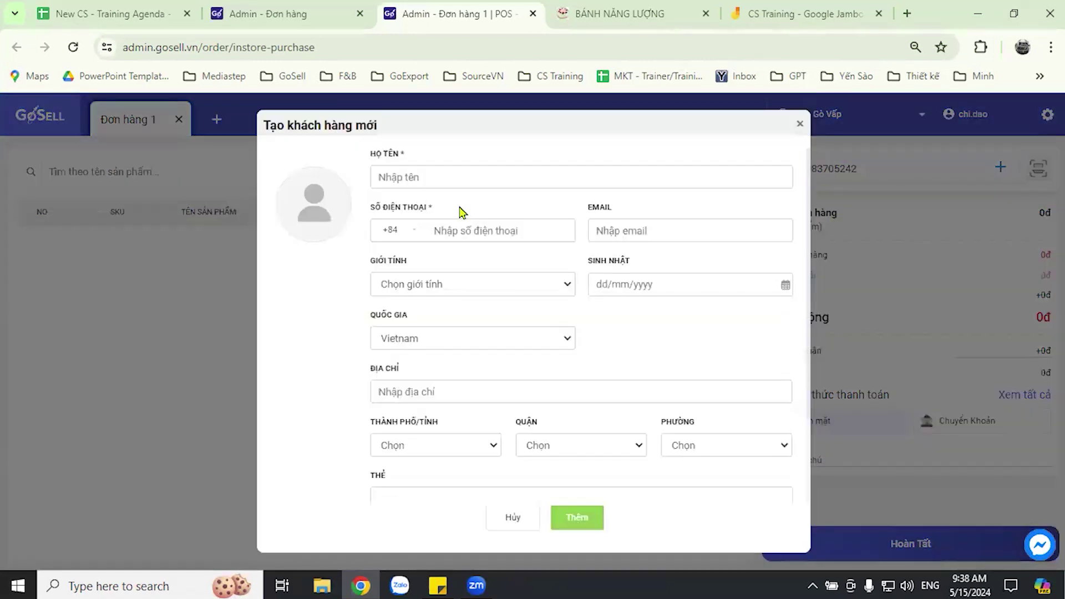
click(471, 178)
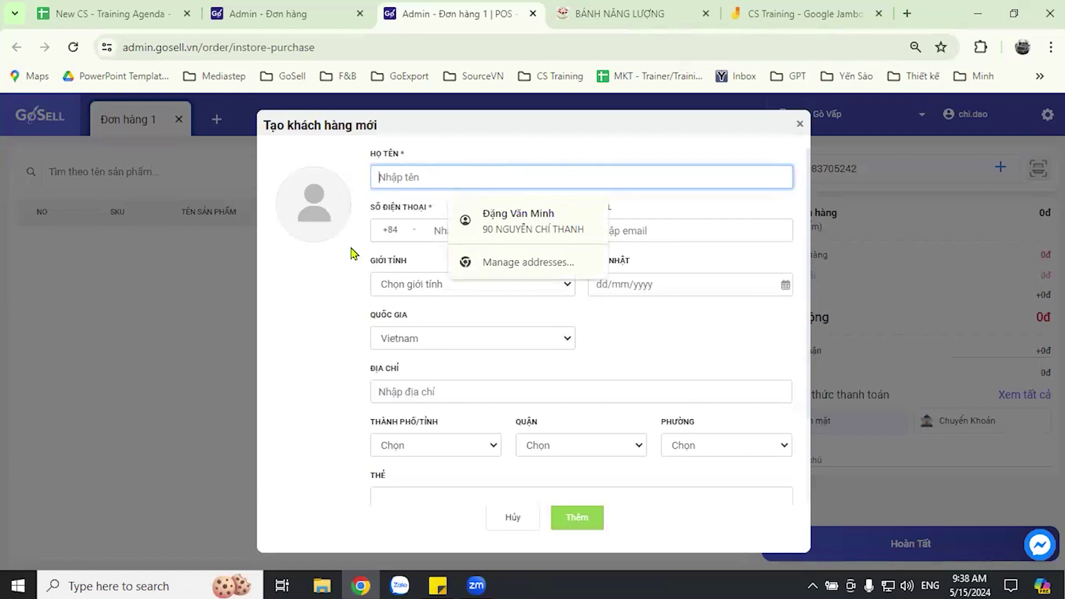
click(409, 176)
click(408, 179)
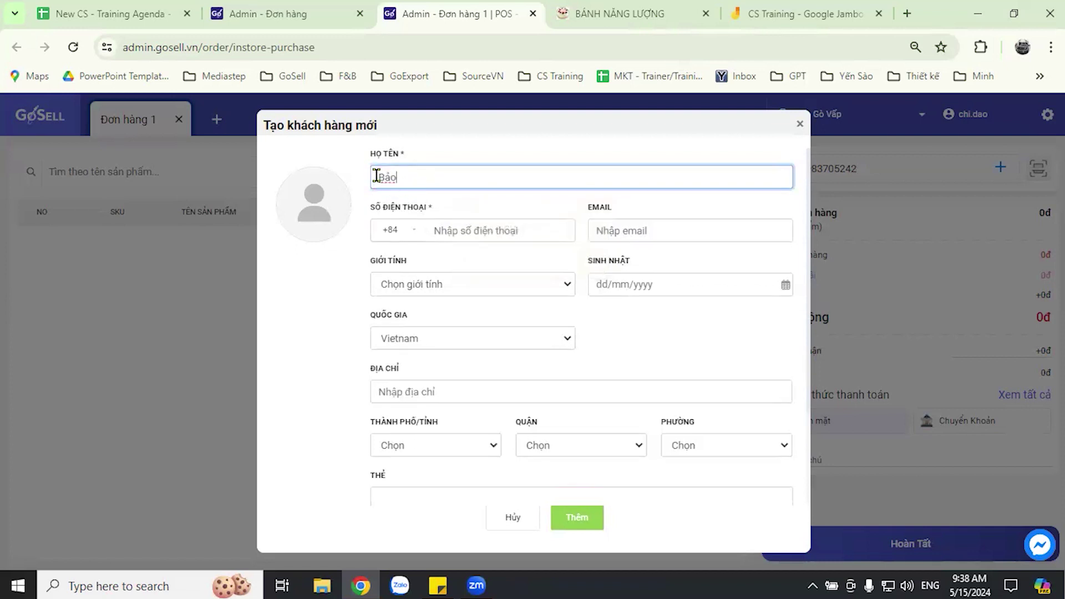
click(376, 176)
- Enter the customer's phone number and set Giới tính to Nam
click(508, 230)
text(9)
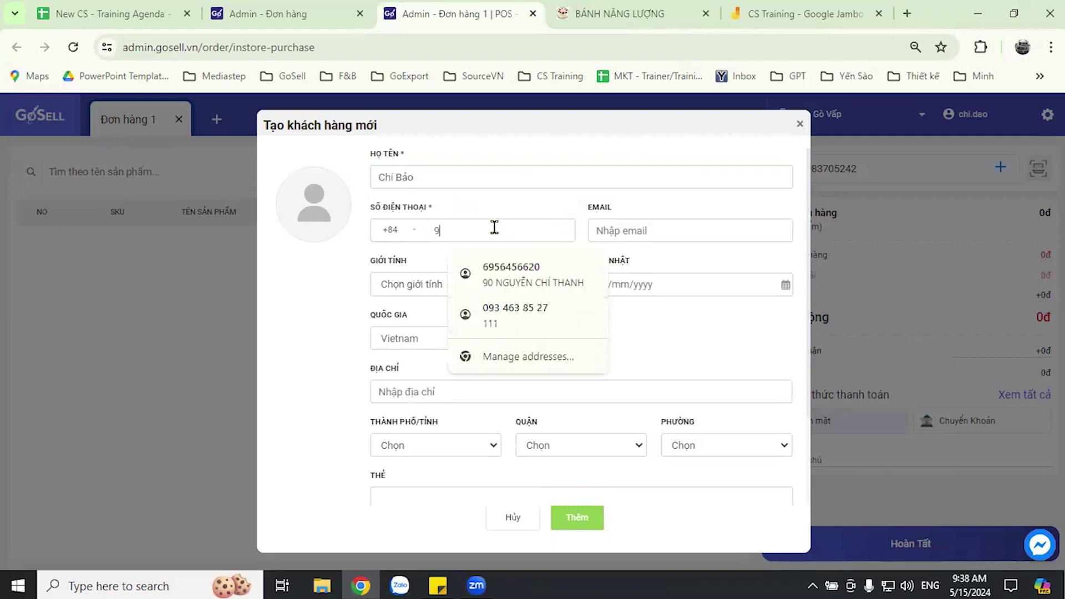
key(BackSpace)
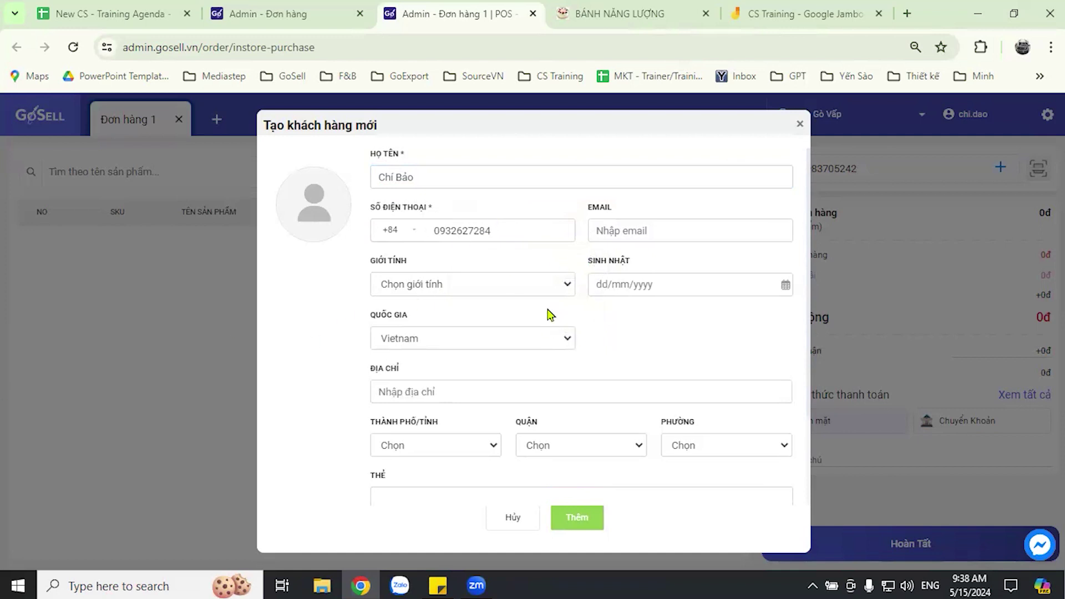
click(553, 289)
click(444, 316)
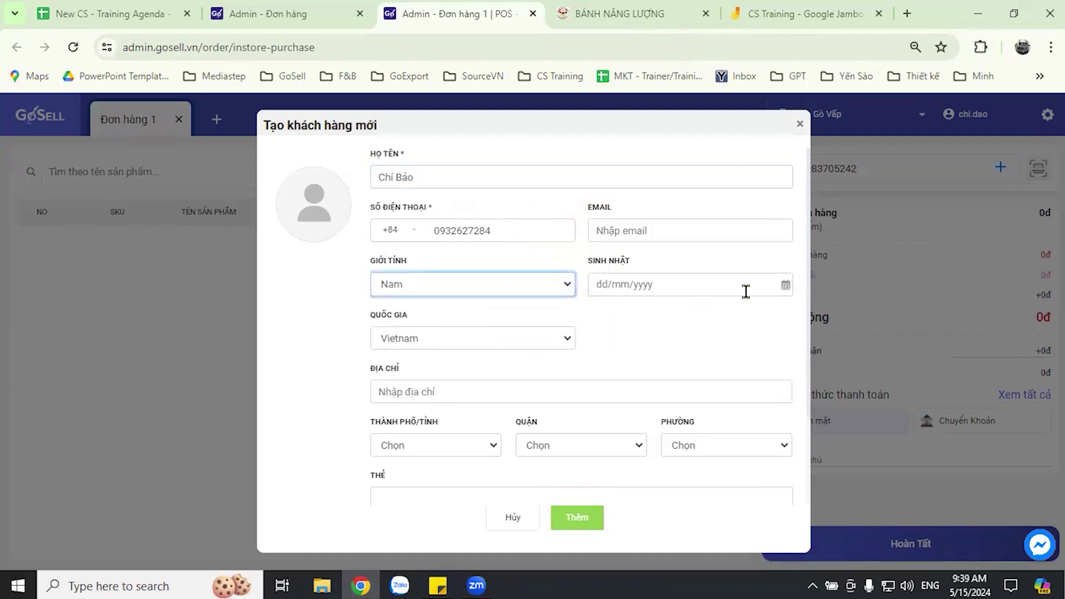
click(729, 336)
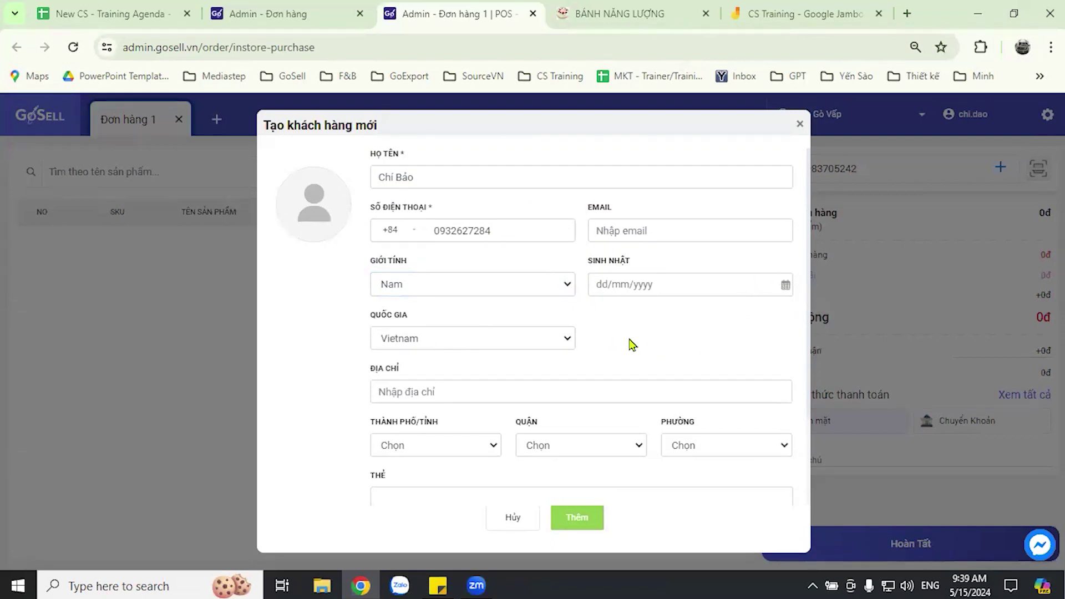
scroll(629, 344, down, 3)
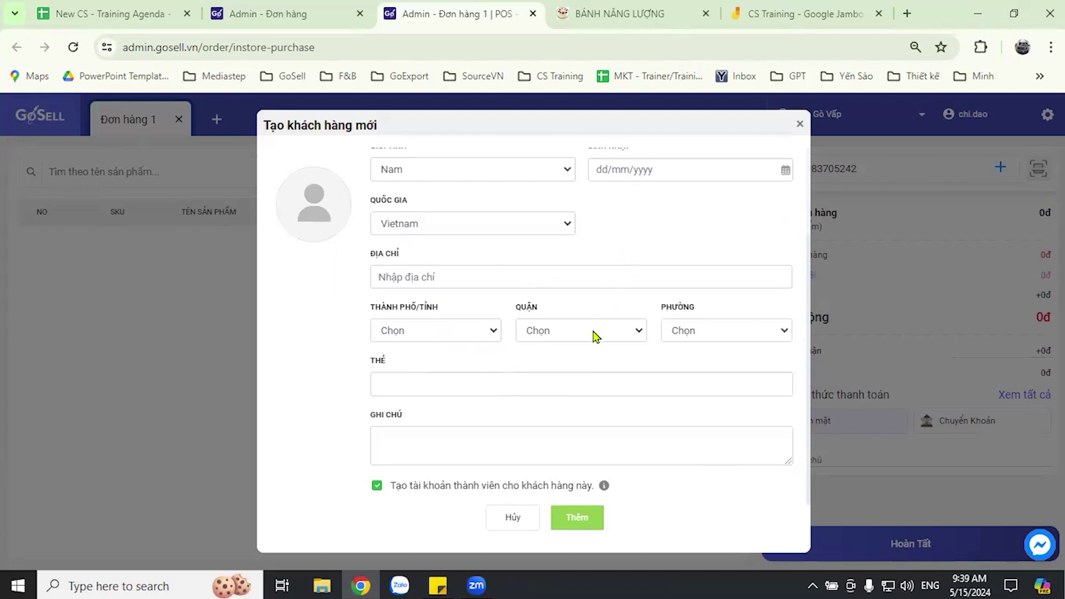
scroll(599, 333, up, 2)
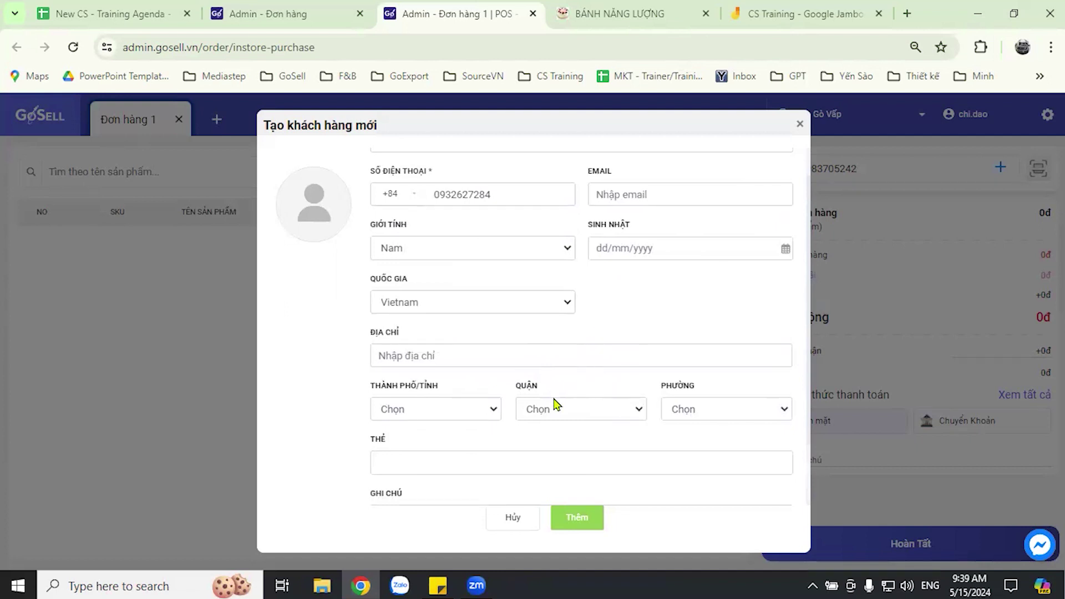
scroll(549, 369, up, 1)
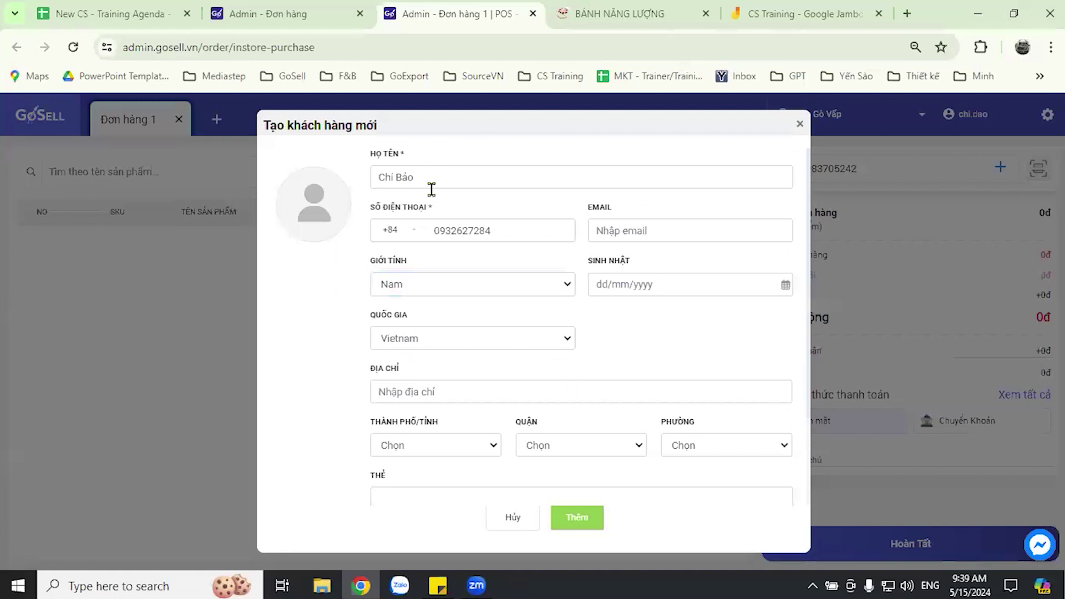
scroll(598, 320, down, 2)
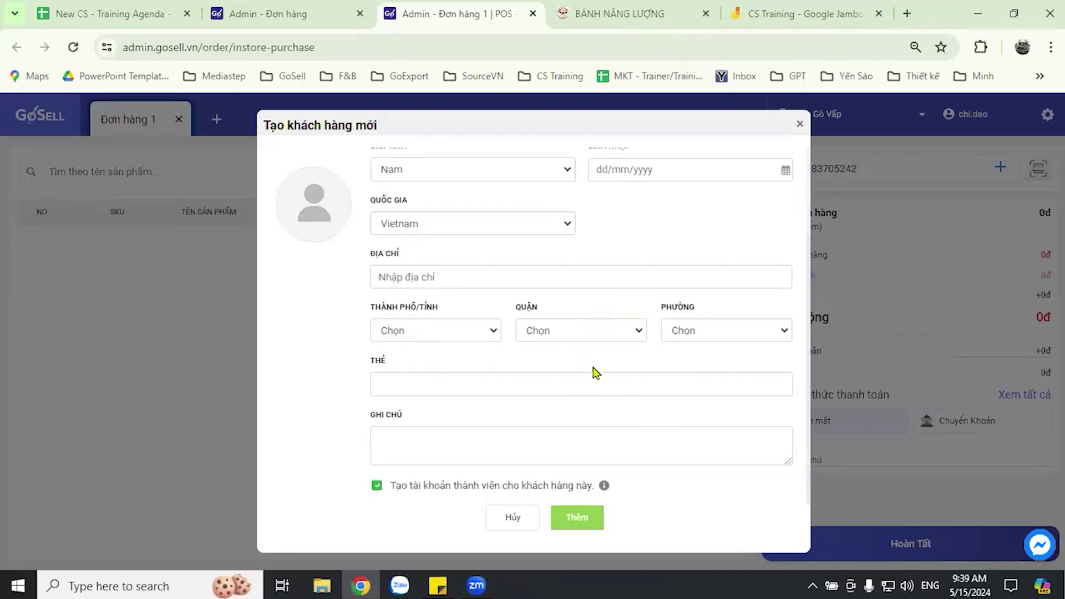
scroll(588, 250, up, 2)
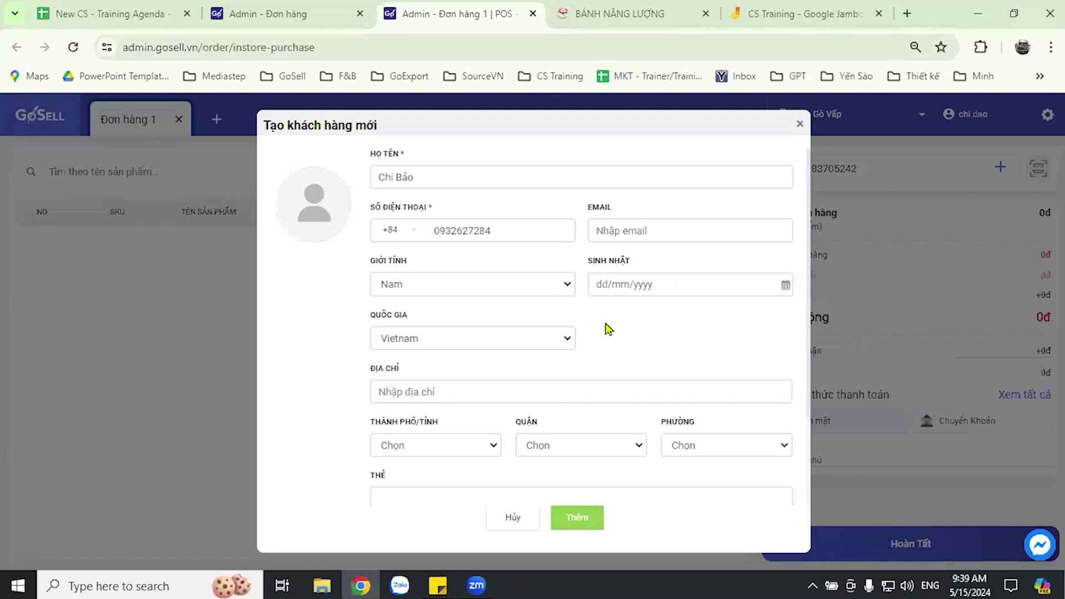
scroll(610, 327, down, 2)
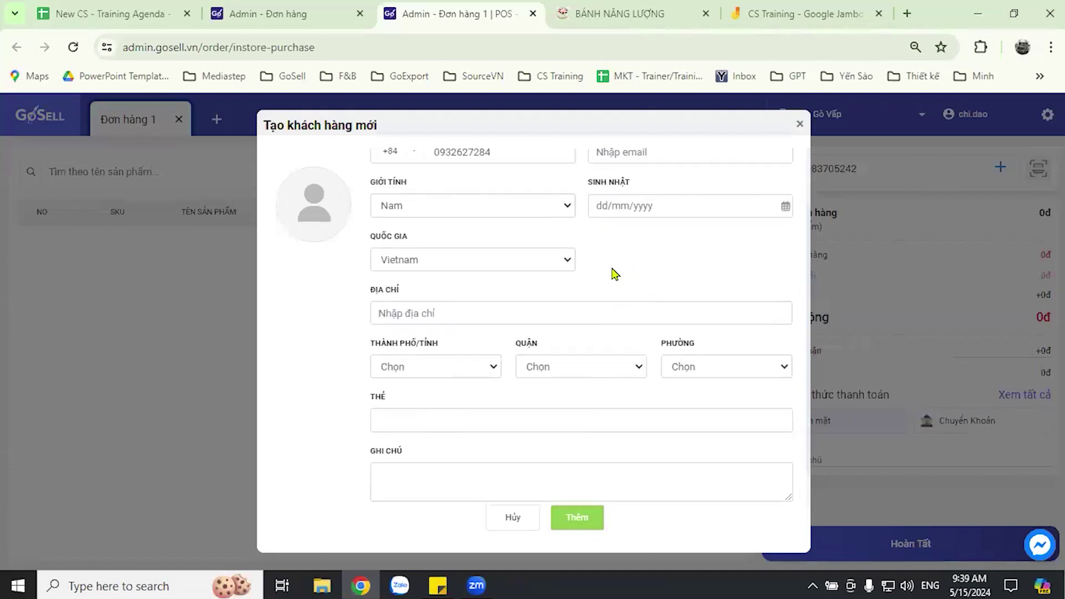
- Choose Hồ Chí Minh as the customer's Thành phố/Tỉnh
click(494, 368)
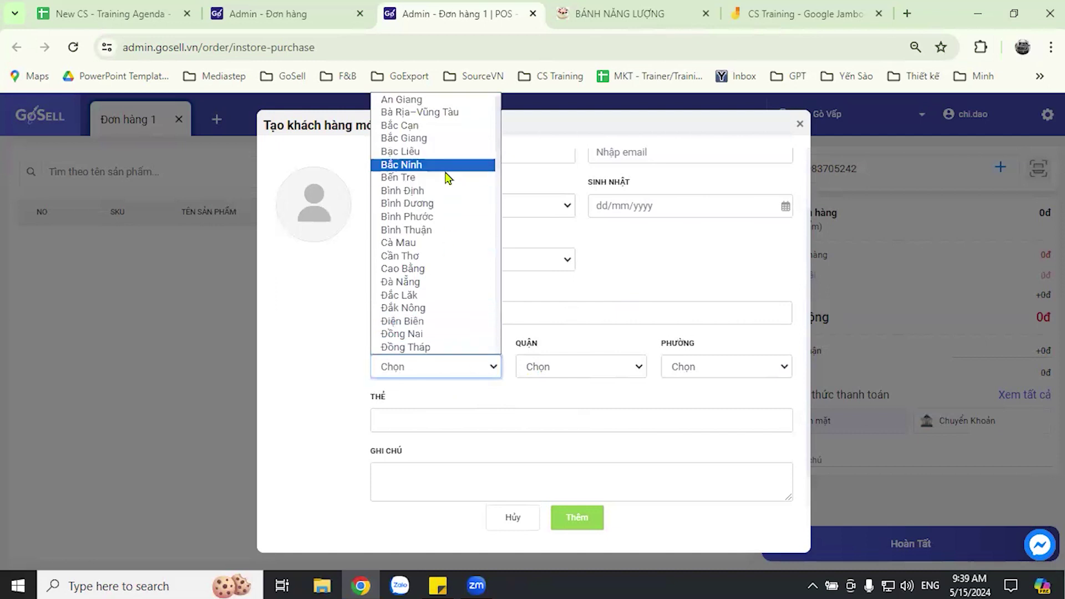
key(h)
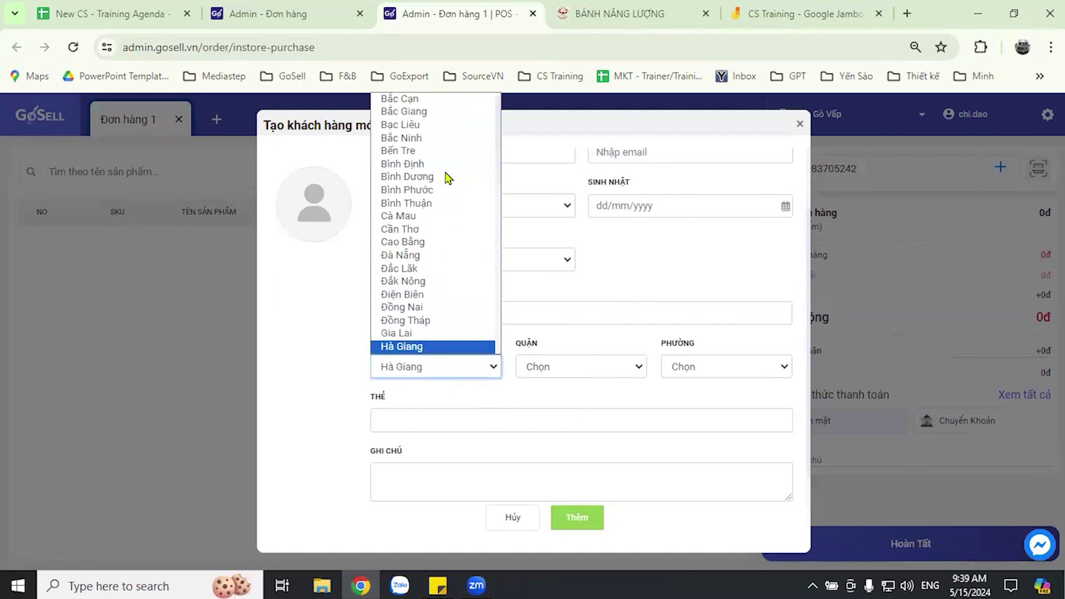
key(t)
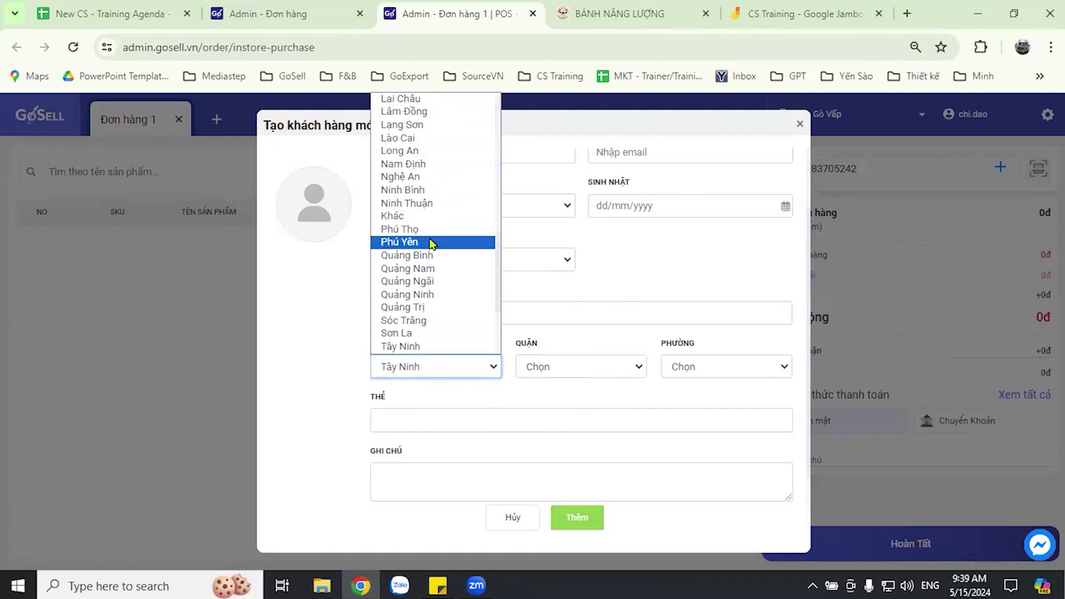
scroll(433, 256, down, 3)
scroll(452, 307, up, 10)
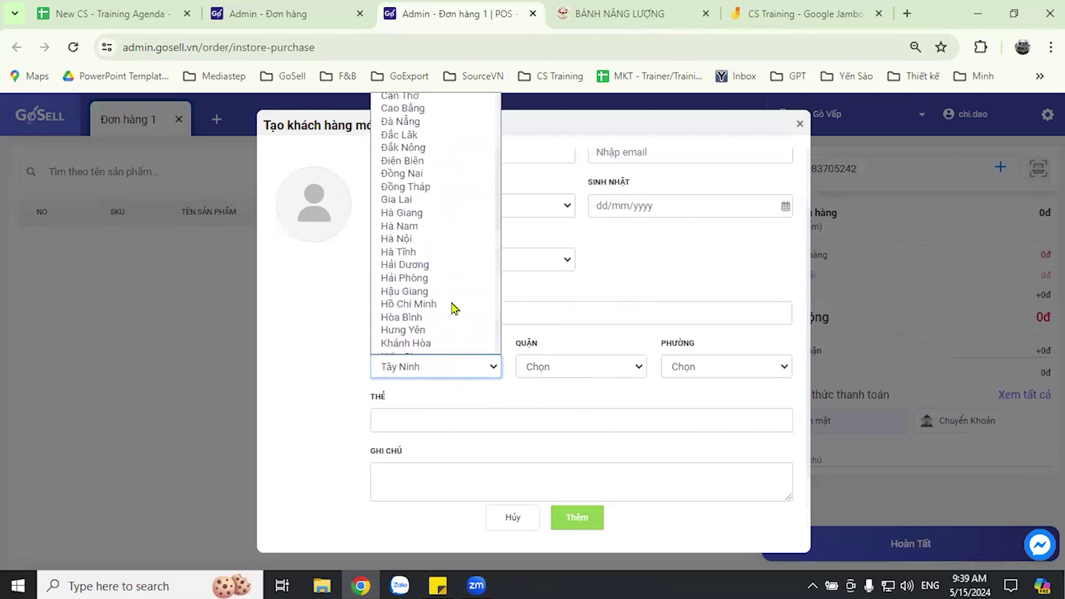
scroll(466, 300, down, 3)
scroll(444, 321, down, 1)
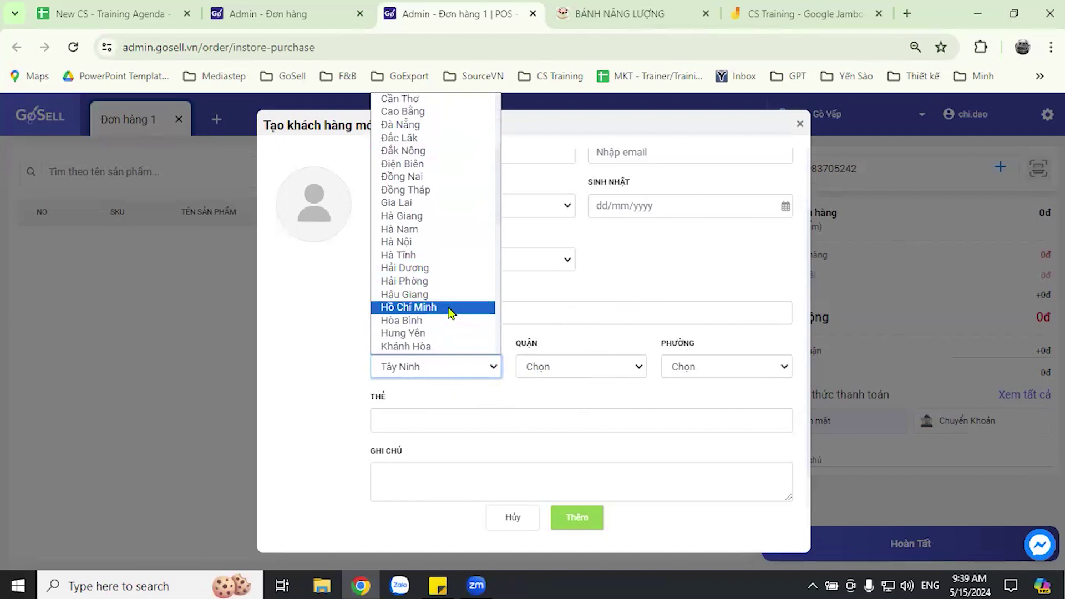
click(450, 306)
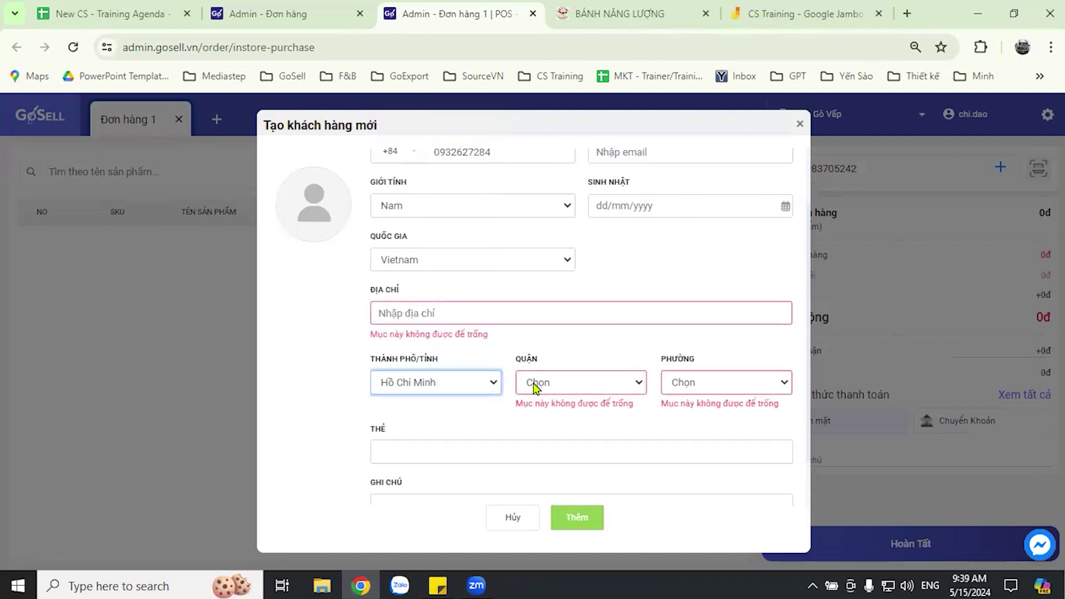
- Enter the street address, then choose Quận Gò Vấp and Phường 15
click(464, 313)
text(12)
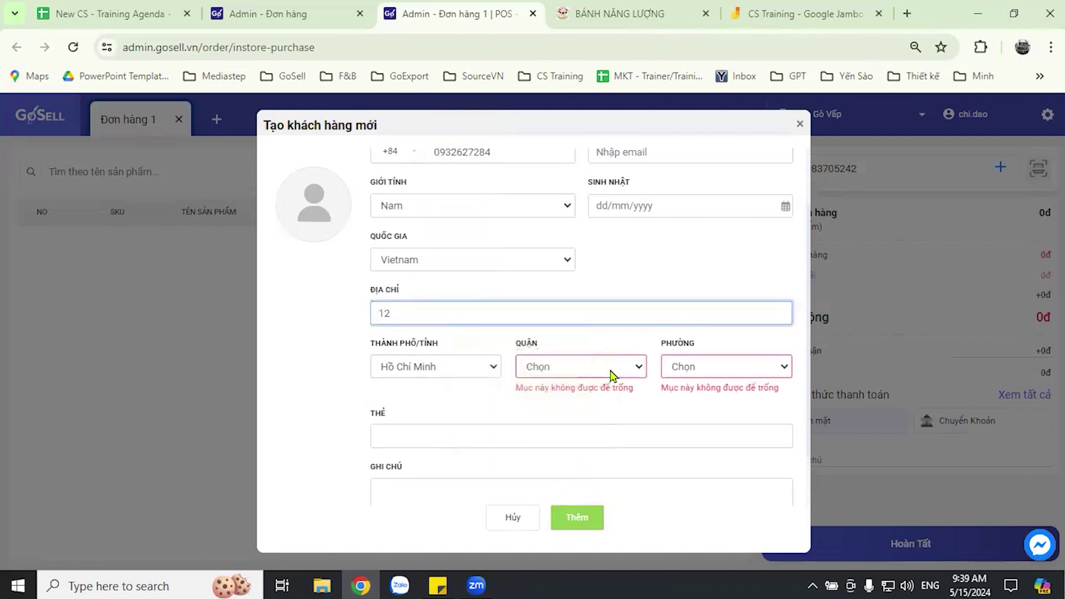
click(614, 367)
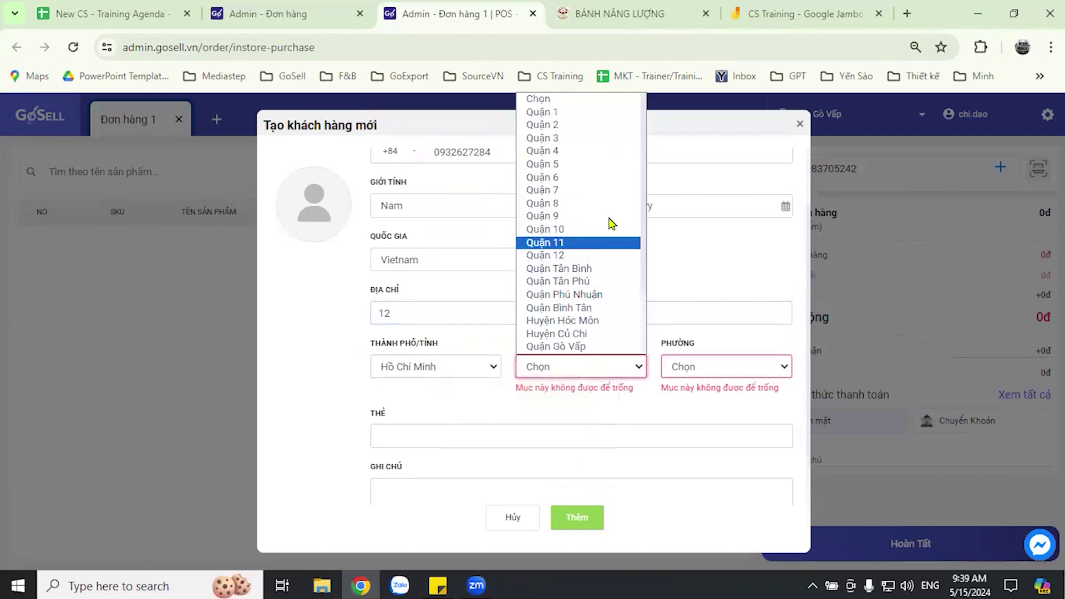
click(599, 346)
click(711, 370)
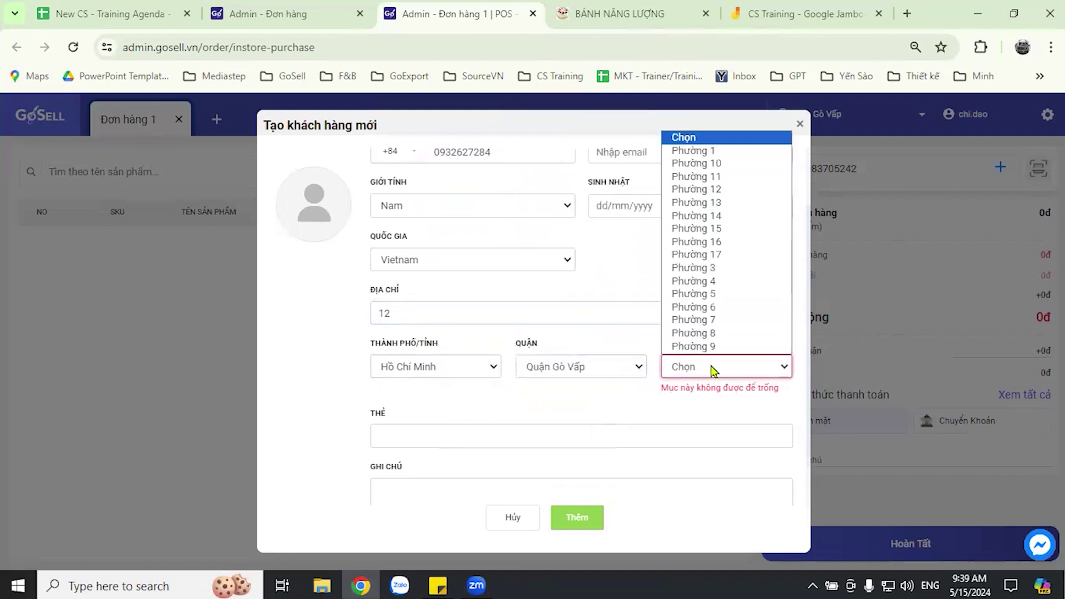
click(707, 232)
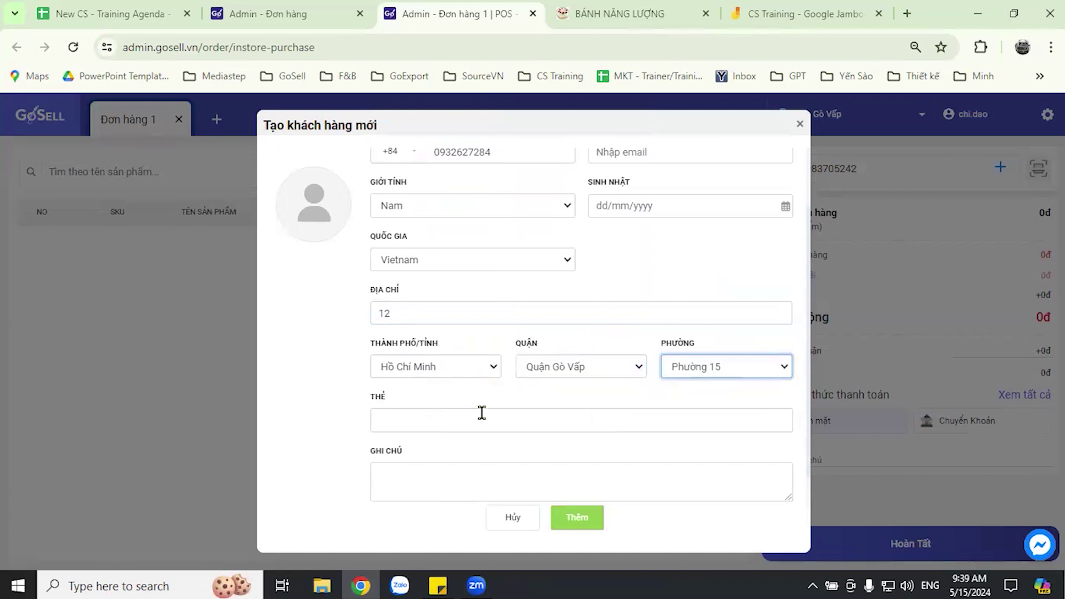
click(331, 370)
scroll(509, 309, up, 1)
scroll(534, 342, down, 2)
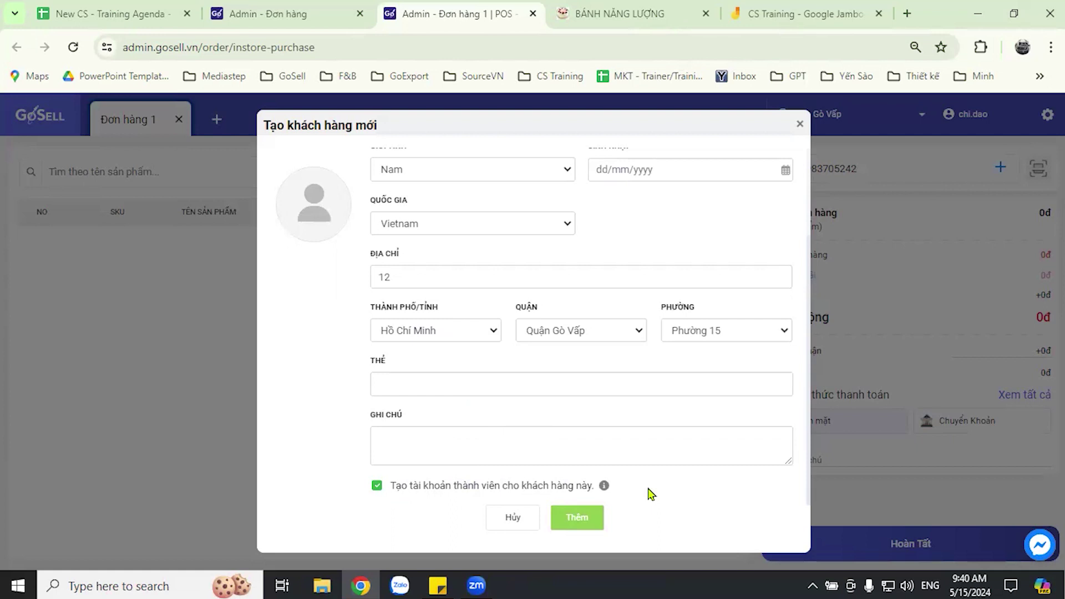
click(378, 488)
click(377, 486)
click(444, 380)
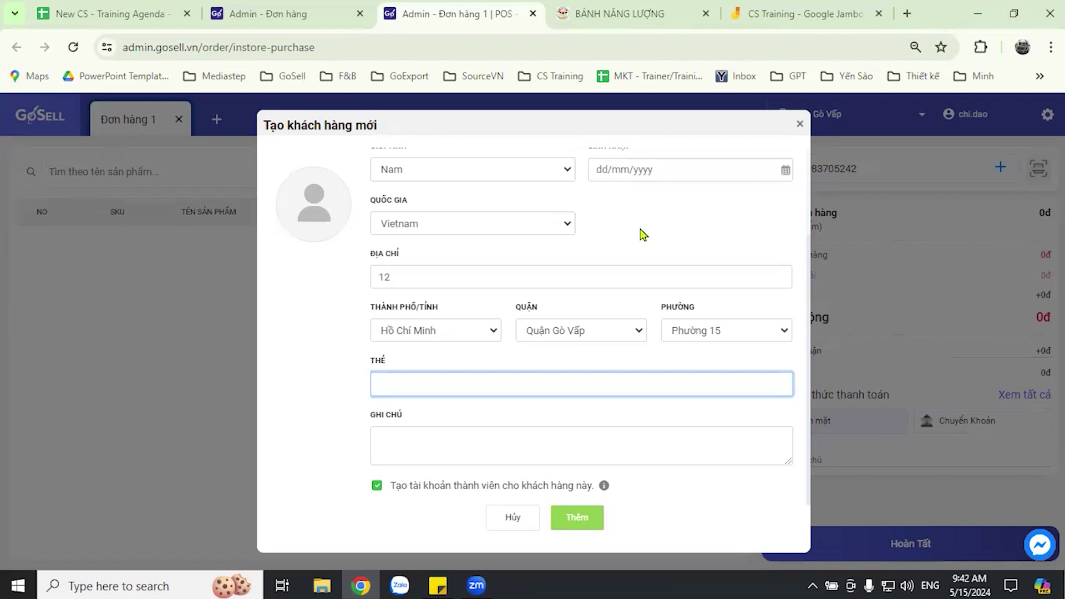
- Add a '-----' divider line below the names in the sticky note
click(437, 586)
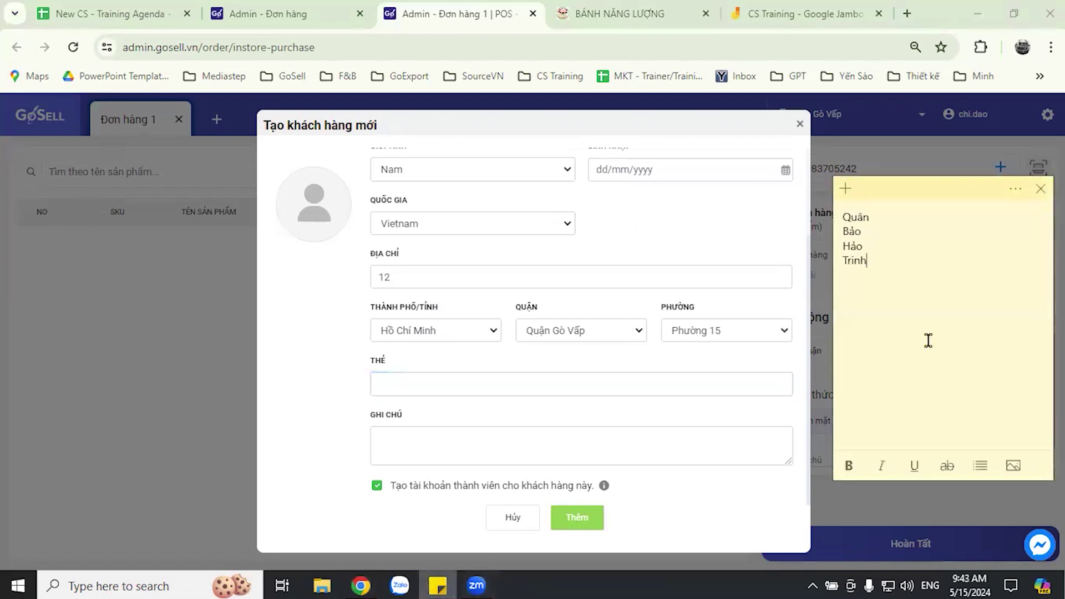
key(Return)
text(-----)
key(Return)
- List Sữa giàu canxi cho ng già, chocolate dark and bánh ăn kiêng on separate lines
text(Sưa)
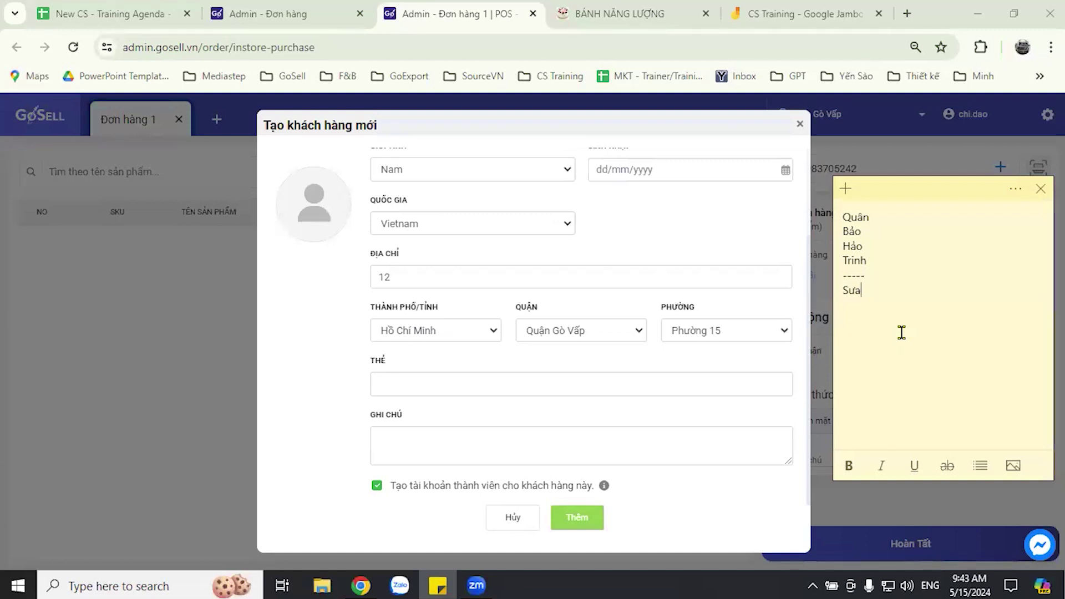
text( giàu cãni)
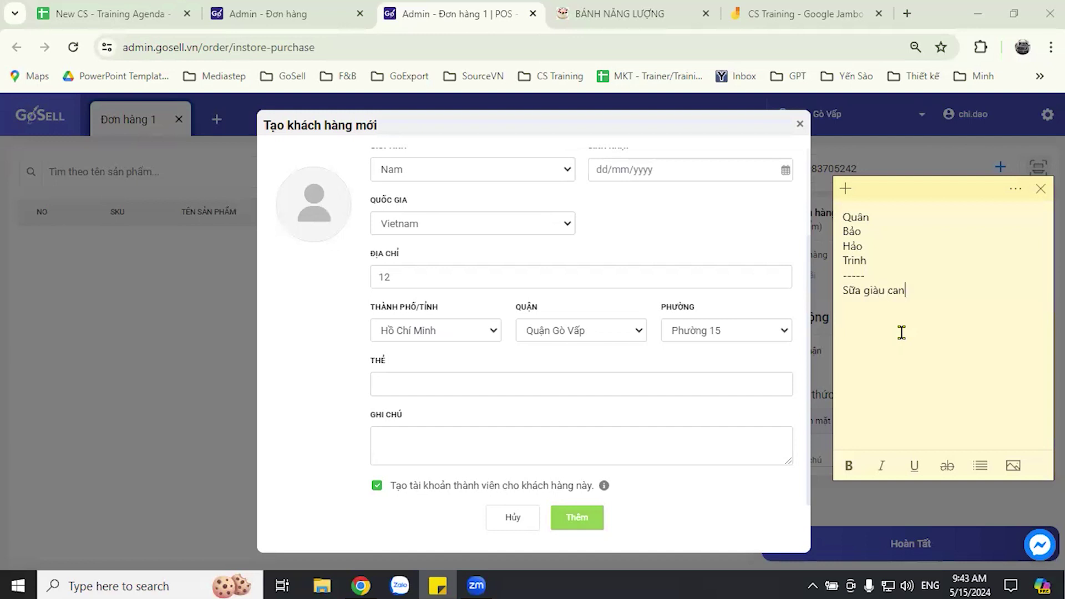
key(BackSpace)
text(xi cho ng già)
key(Return)
text(chocolate dark)
key(Return)
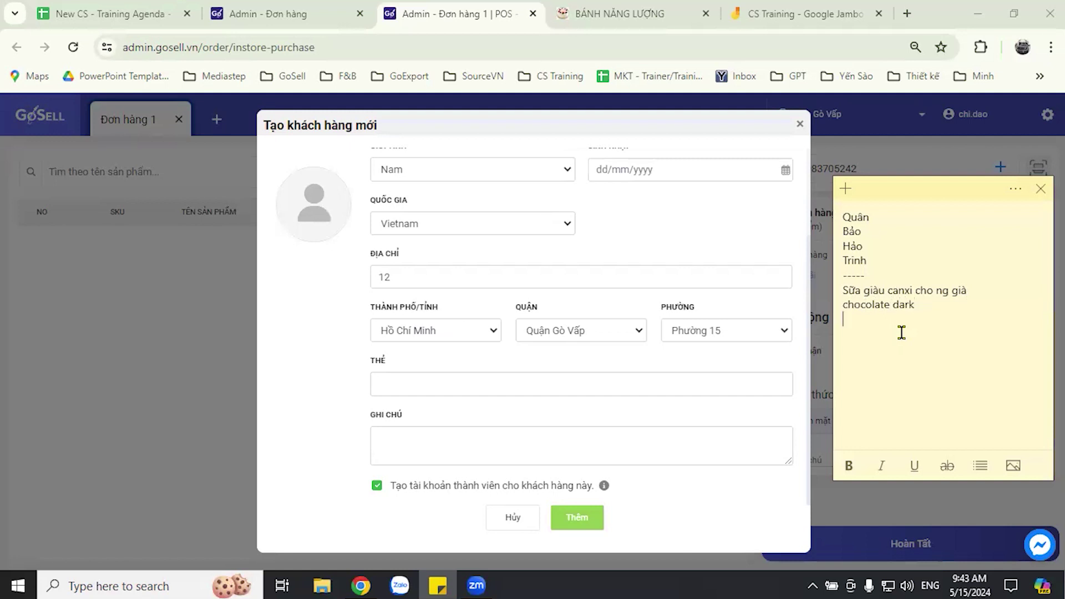
text(bánh ăn kiêng)
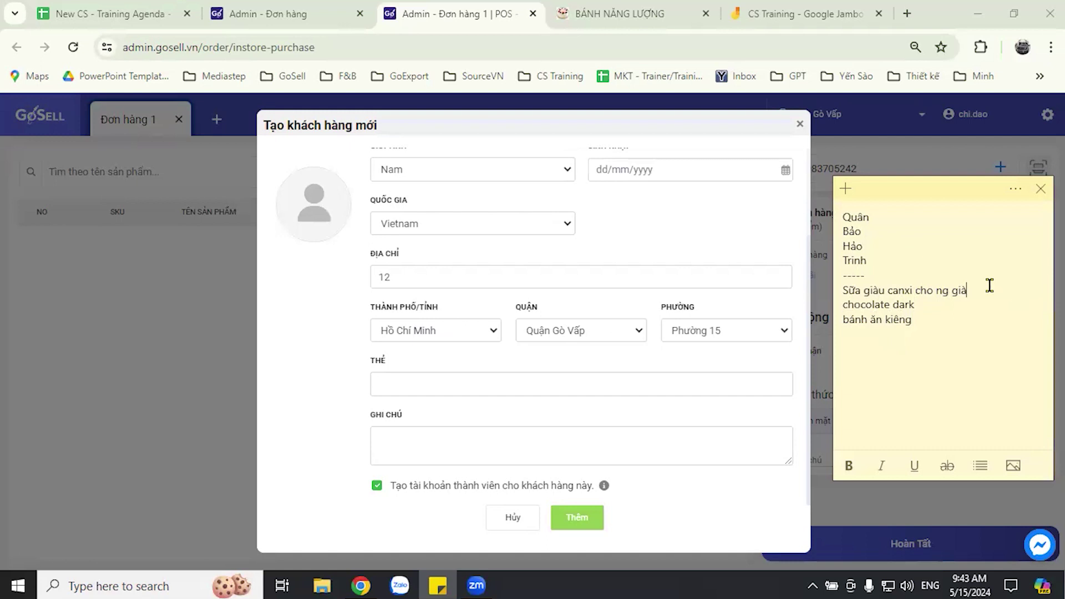
drag(843, 289, 927, 323)
click(981, 342)
- Add the tag oldman to the new customer's THẺ field
click(432, 388)
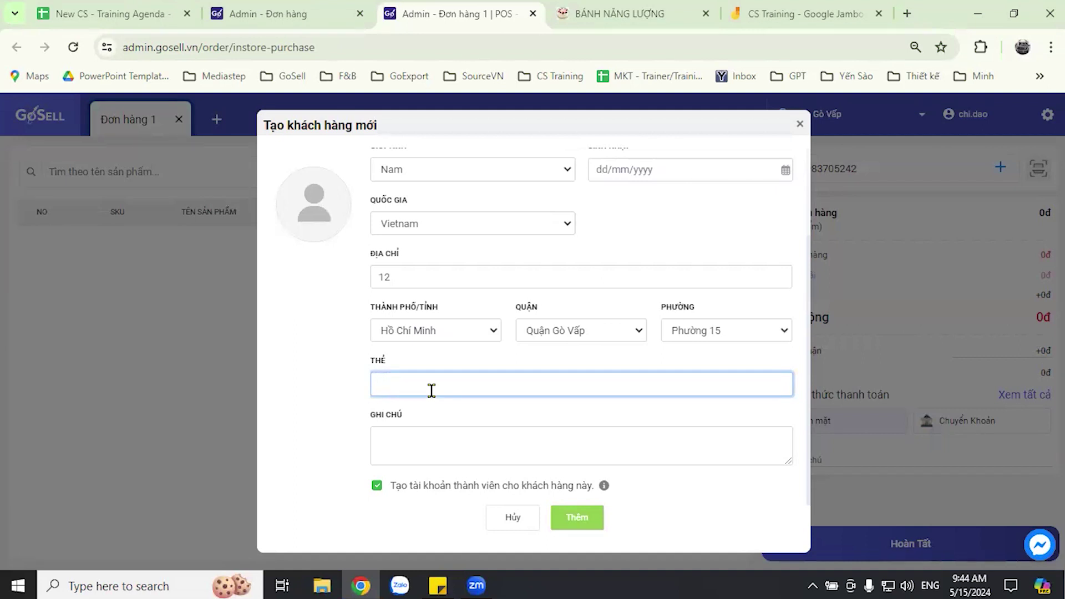
text(sp)
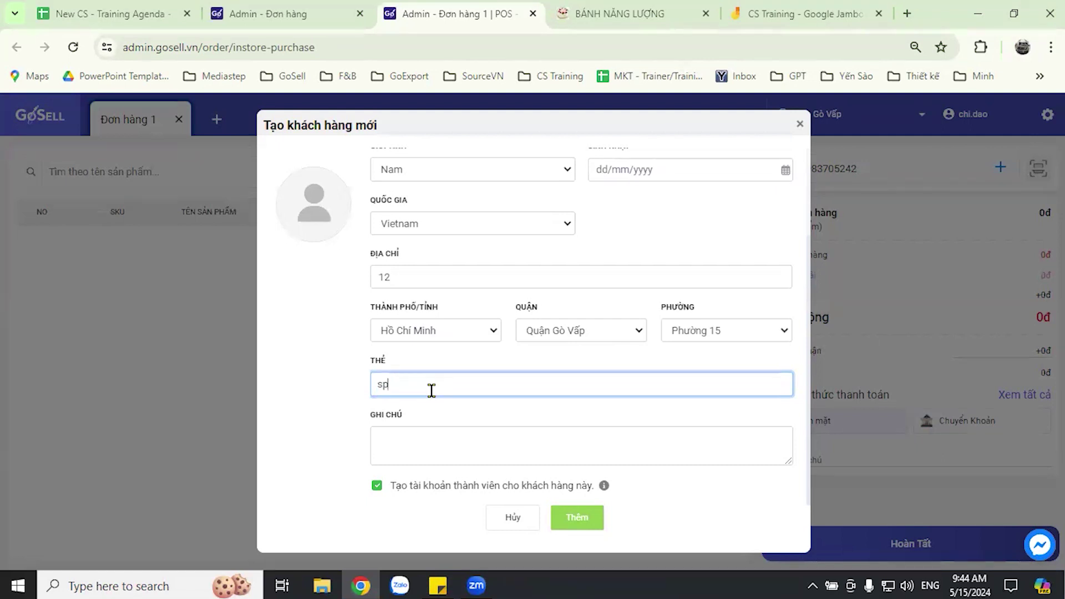
key(BackSpace)
key(BackSpace)
text(ao)
key(BackSpace)
key(BackSpace)
text(oldman)
key(Return)
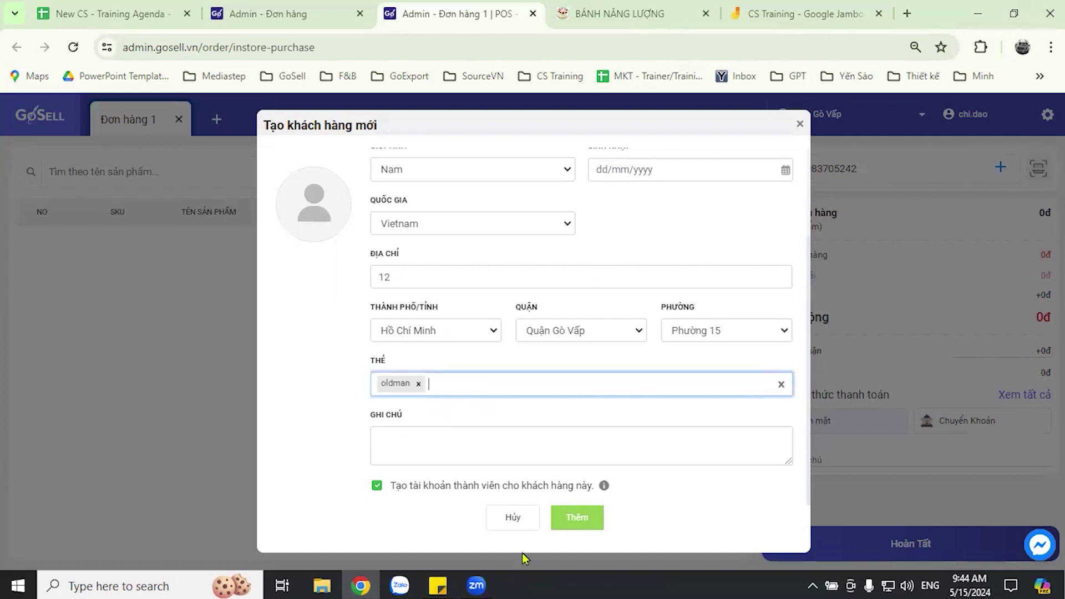
click(439, 585)
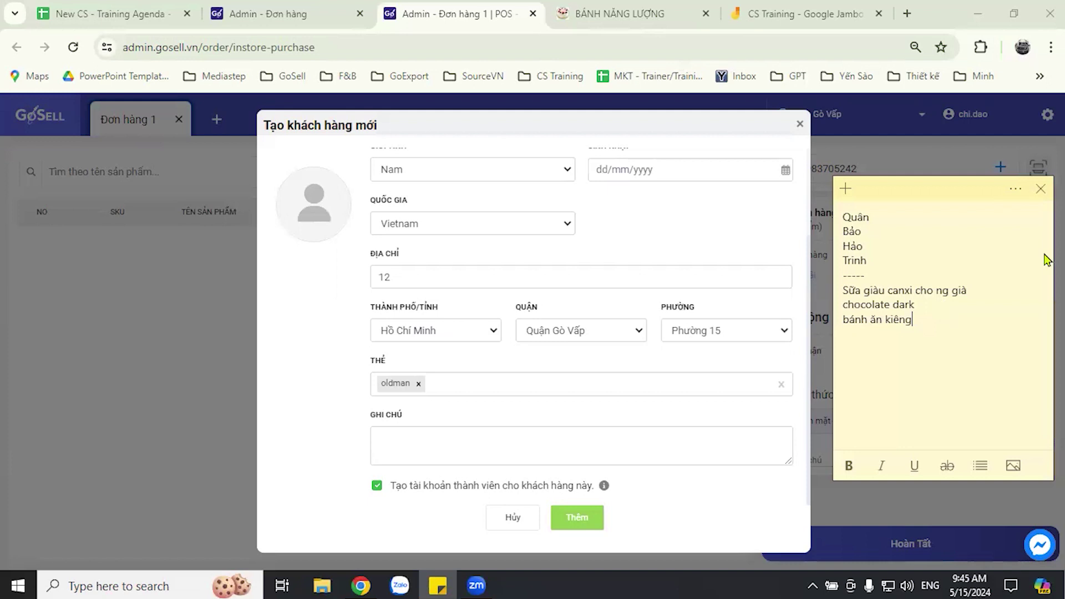
click(936, 304)
click(496, 388)
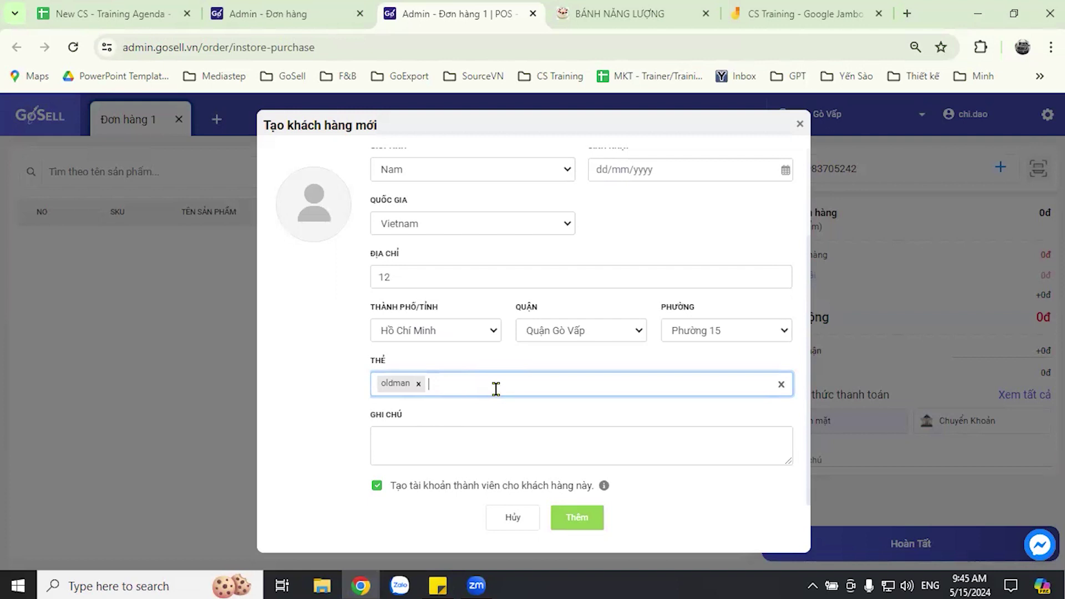
- Add chocolatedark and diet as further customer tags, checking the product note
text(cho)
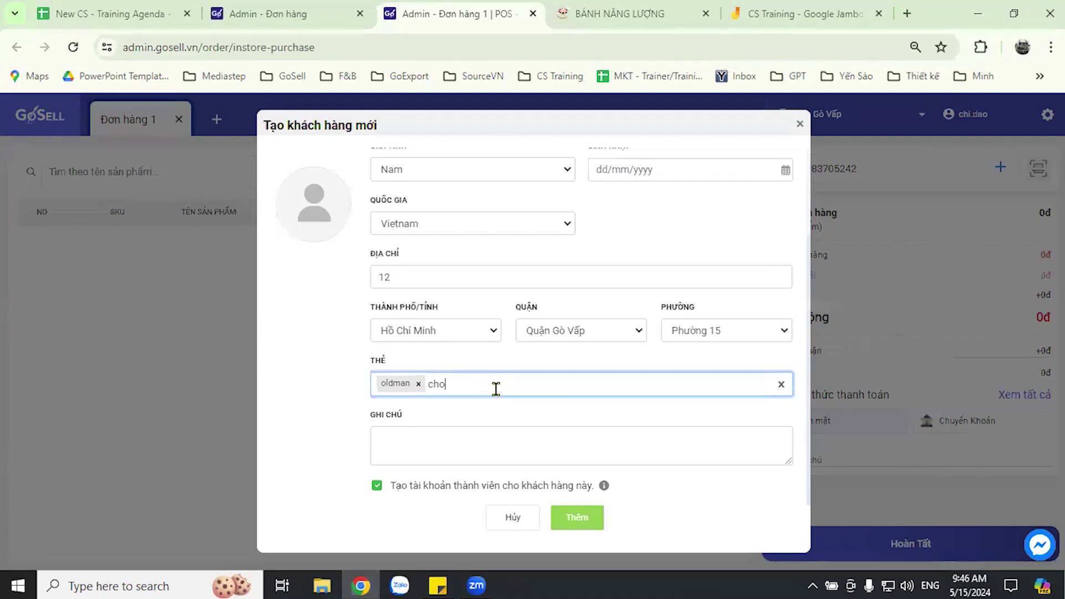
text(d)
text(o)
text(lated)
text(ă)
text(k)
key(Return)
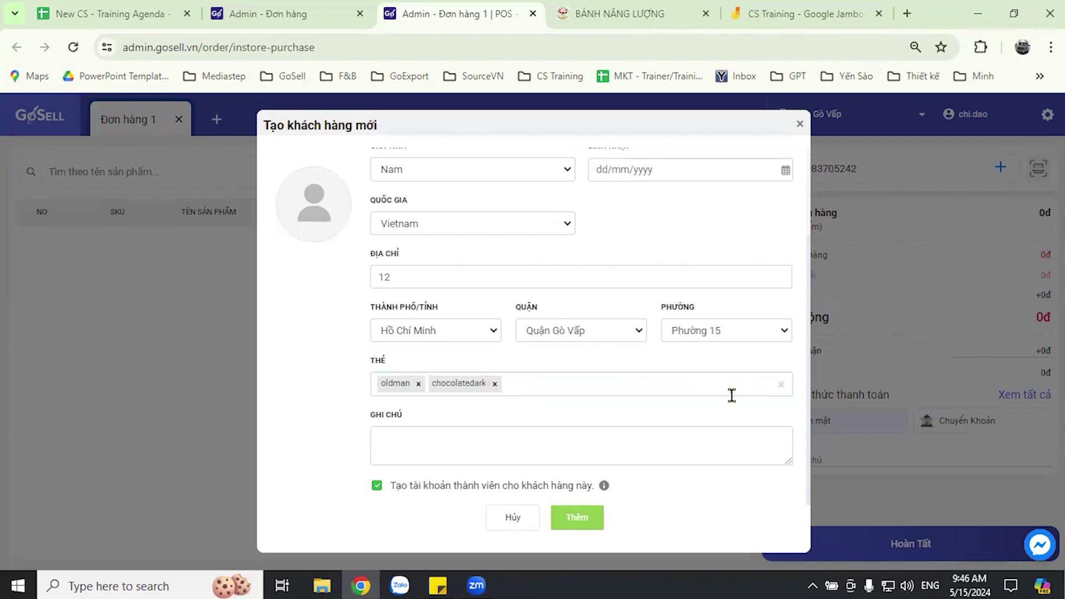
click(541, 382)
click(437, 586)
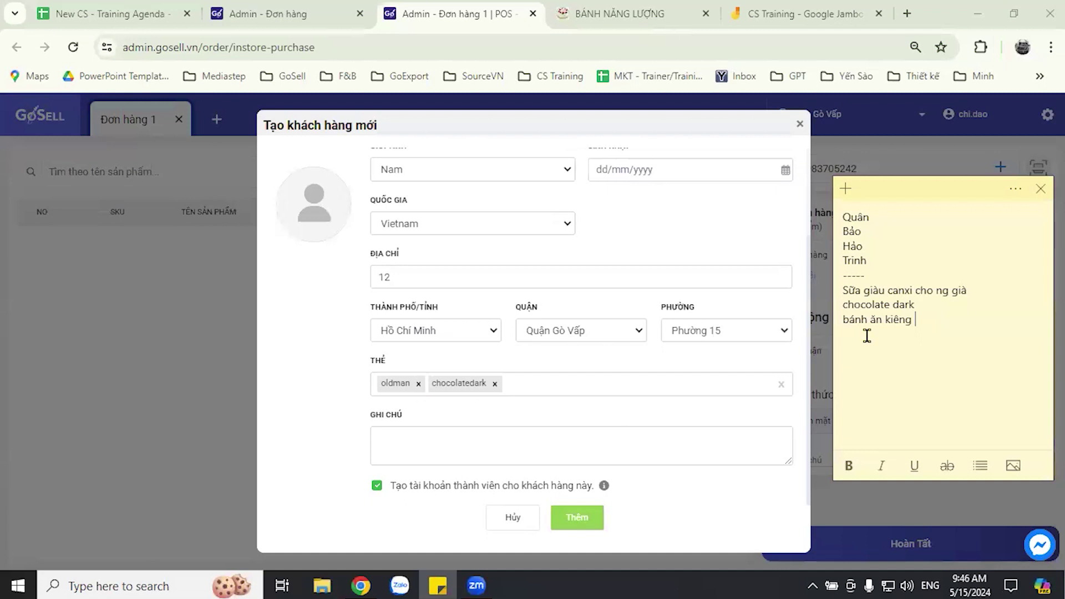
click(589, 381)
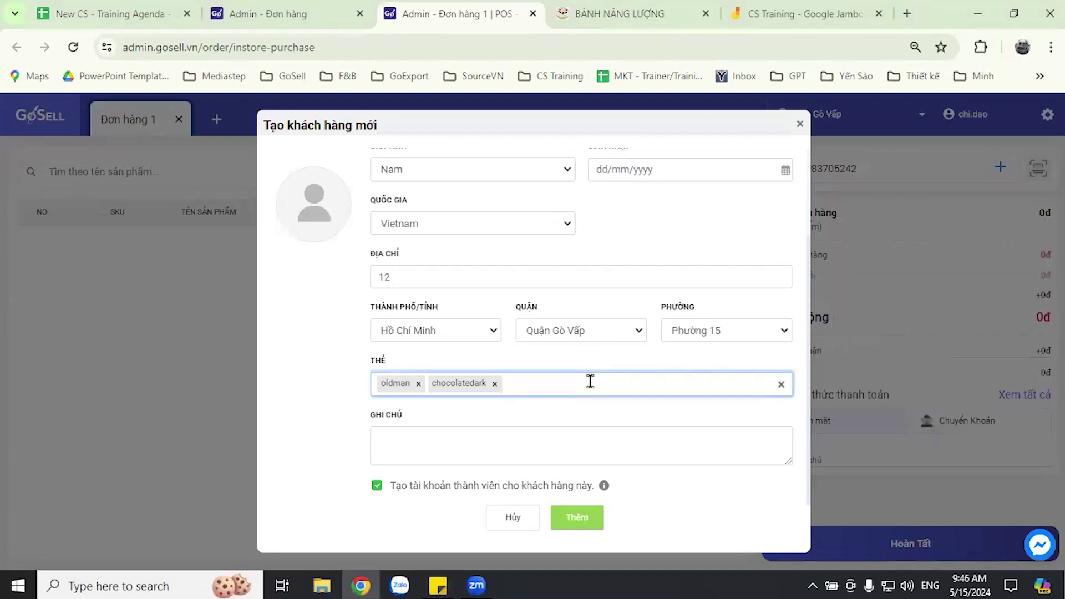
text(diet)
key(Return)
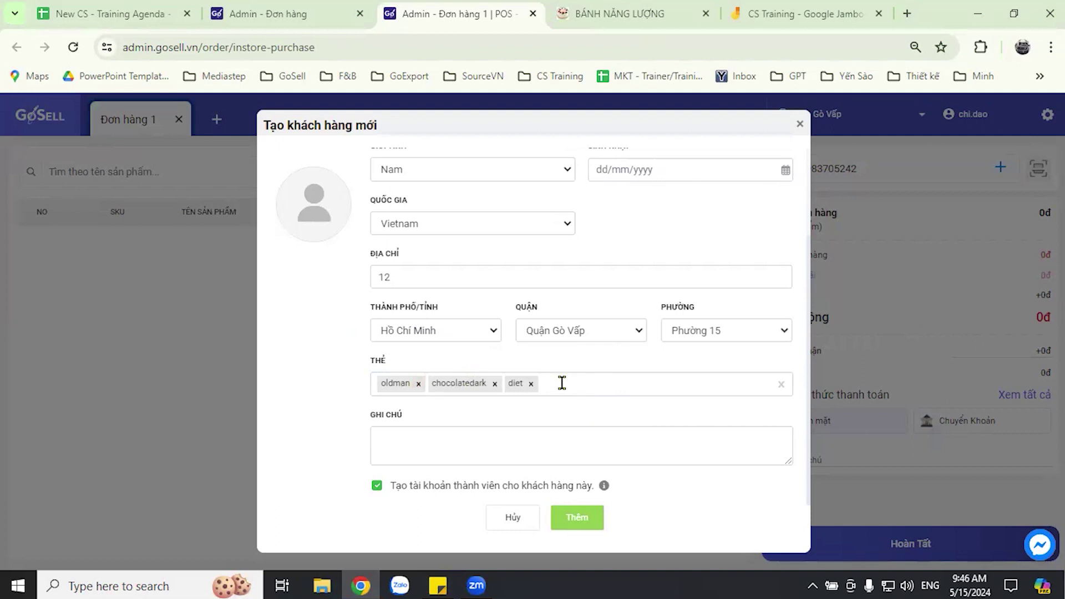
click(438, 585)
- Append '-> oldman', '-> chocolatedark' and '-> diet' to the three product lines in the note
text(-> ol)
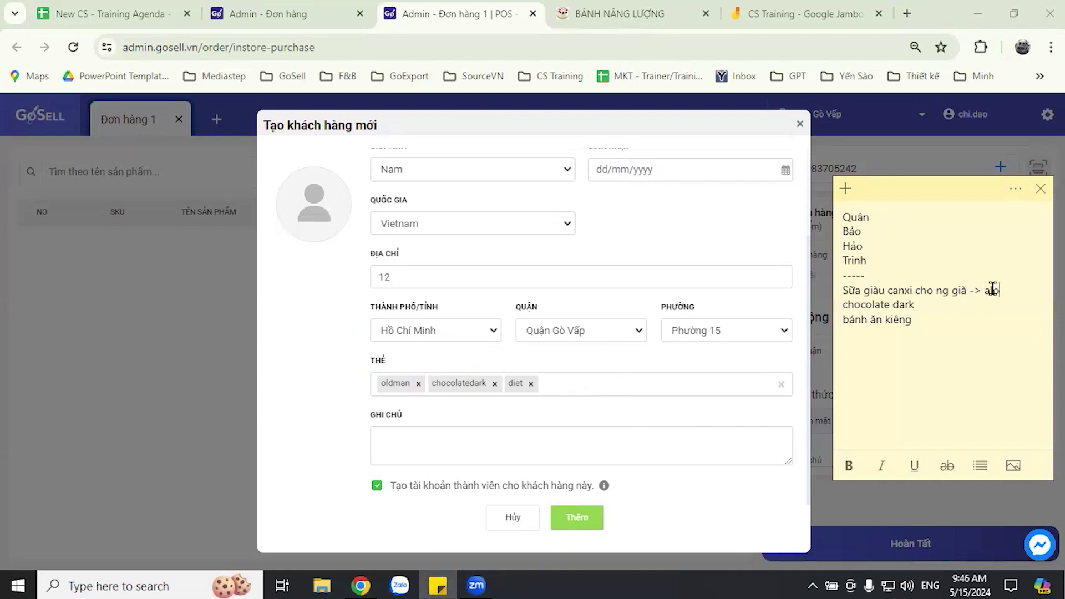
text(q)
text(ldman)
click(988, 304)
text(-)
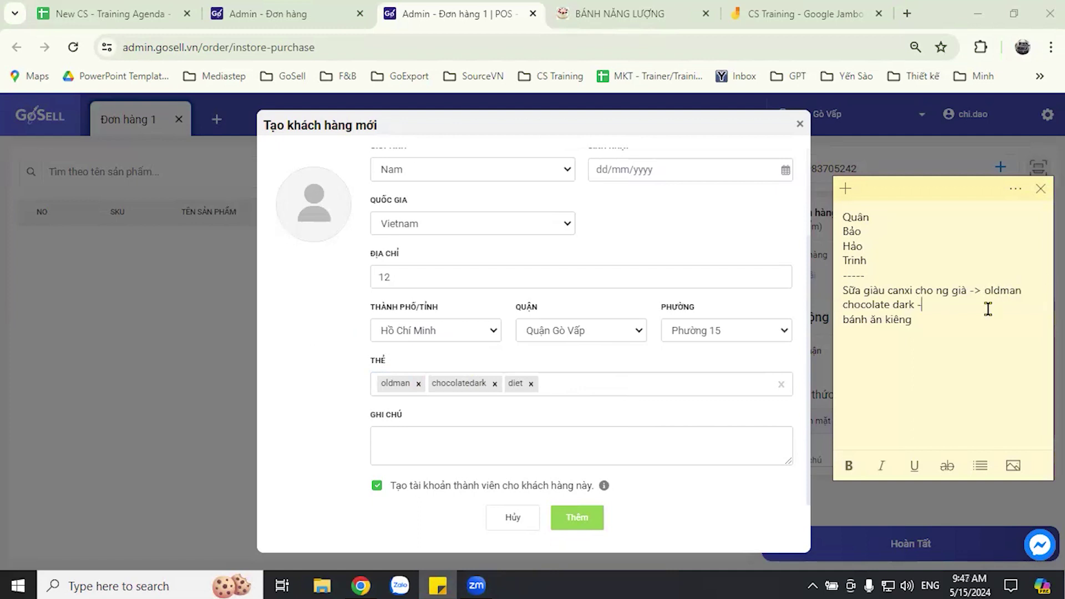
text(> coc)
key(BackSpace)
key(BackSpace)
text(hocolatedark)
key(Return)
key(BackSpace)
click(964, 321)
text(-> )
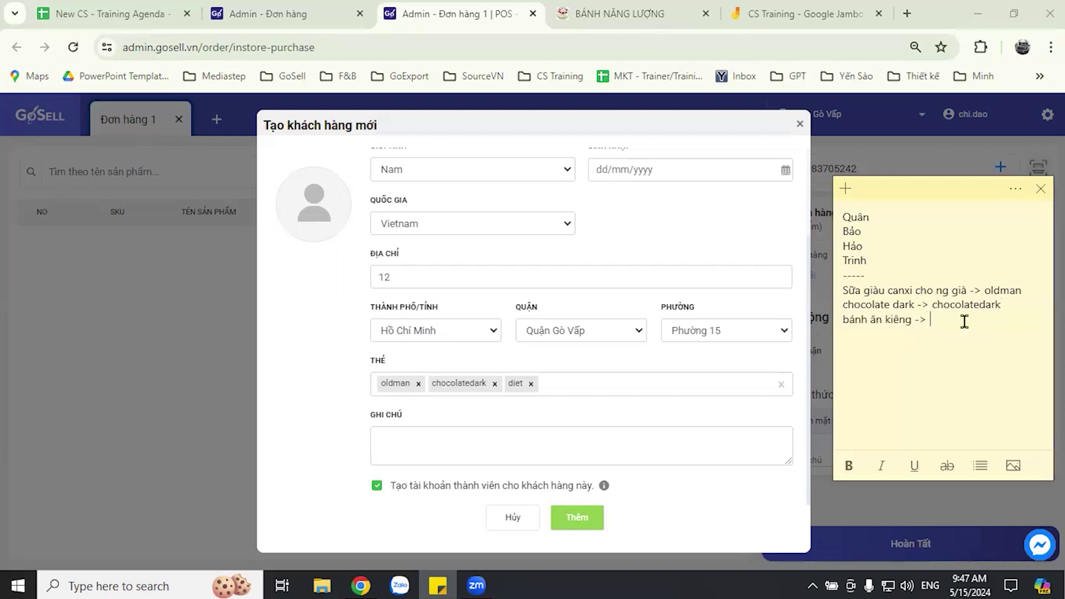
text(diet)
- Save the new customer to the order, then search products for 'banh an' and 'kiêng'
click(581, 525)
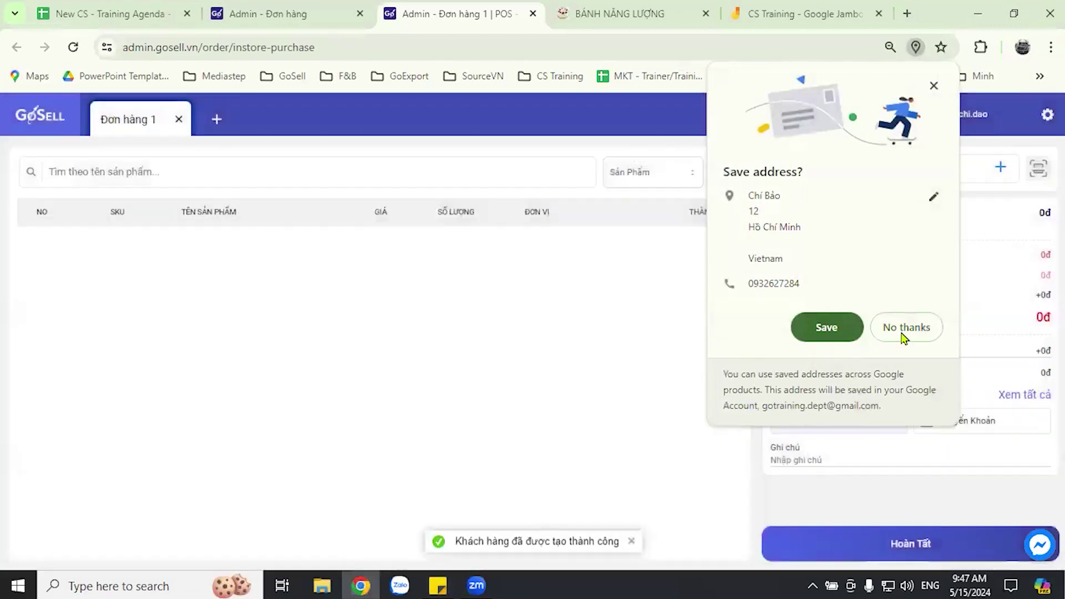
click(906, 328)
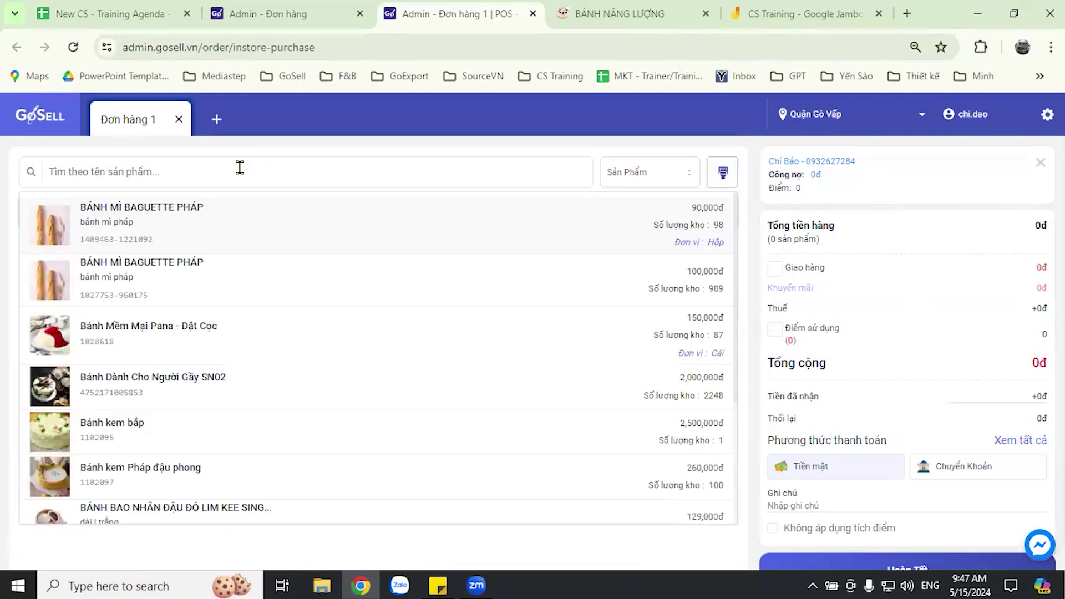
text(banh)
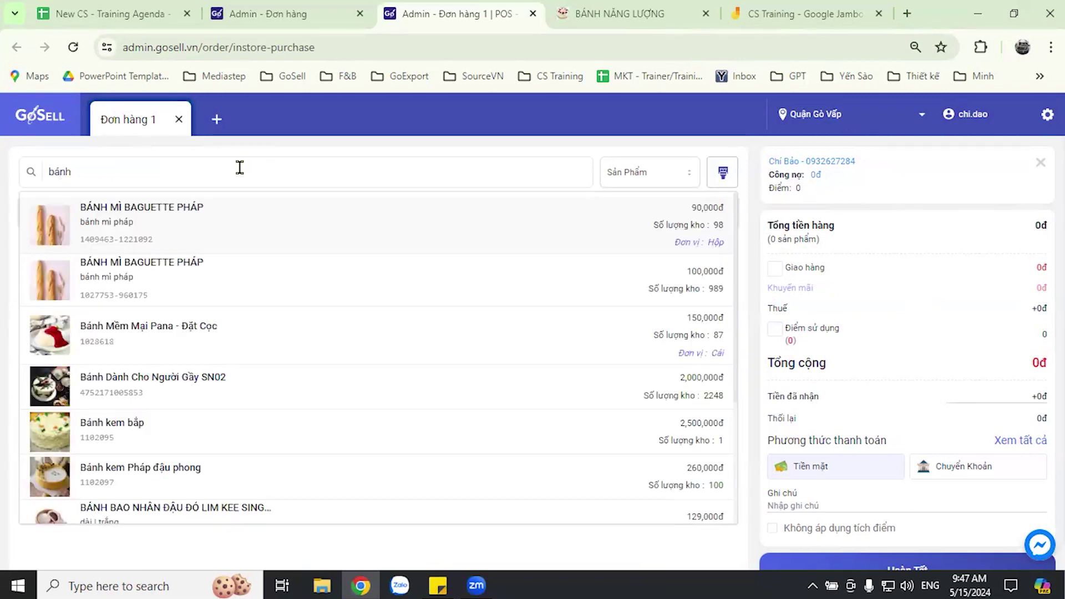
text( an)
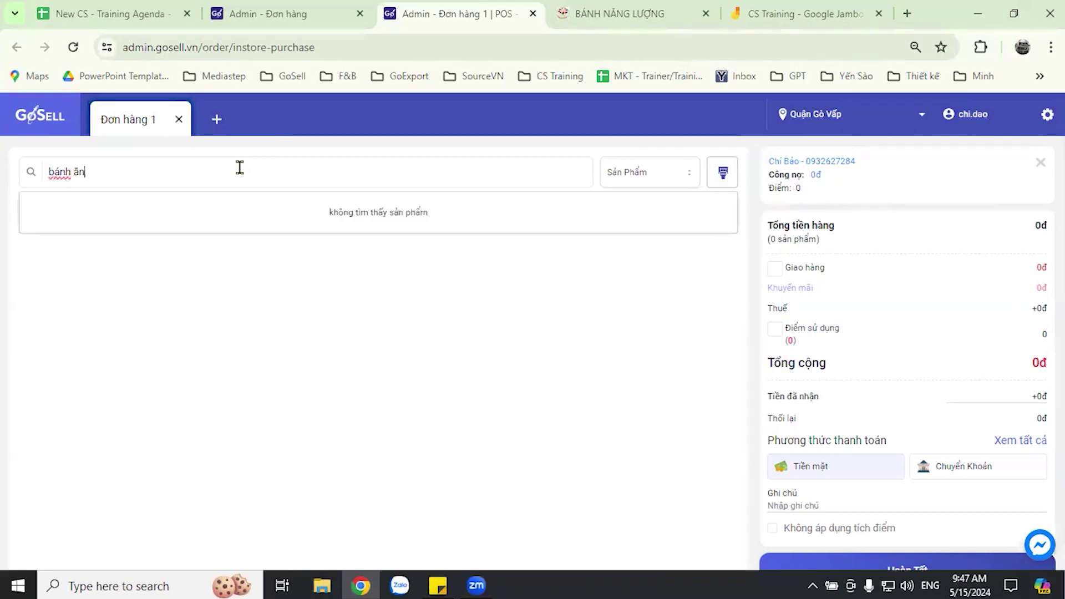
key(BackSpace)
key(BackSpace)
key(BackSpace)
key(BackSpace)
key(BackSpace)
key(BackSpace)
key(BackSpace)
text(kiêng)
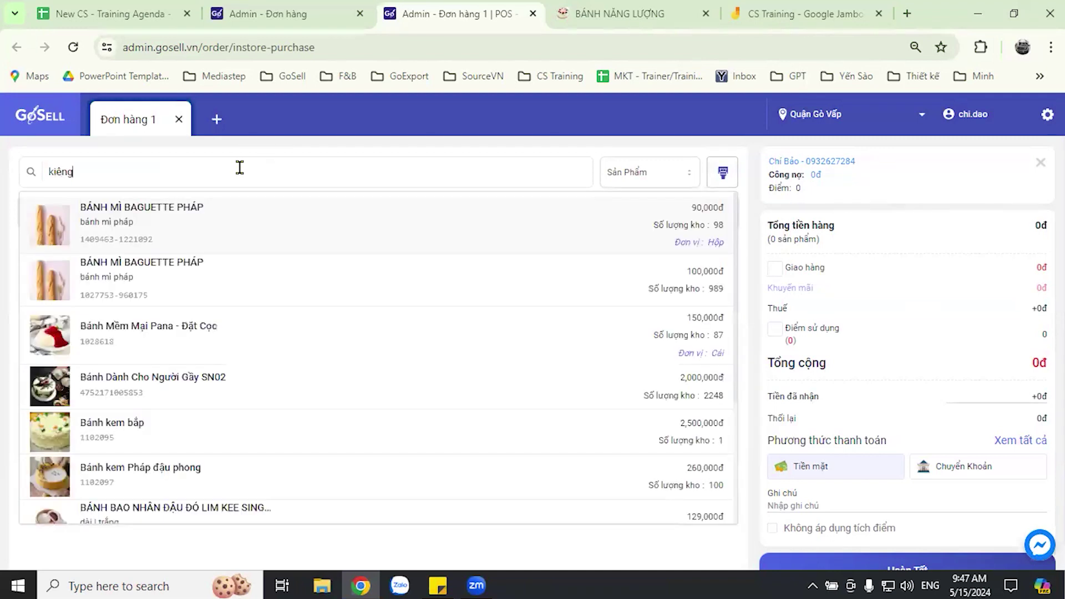
key(BackSpace)
key(BackSpace)
key(BackSpace)
key(BackSpace)
key(BackSpace)
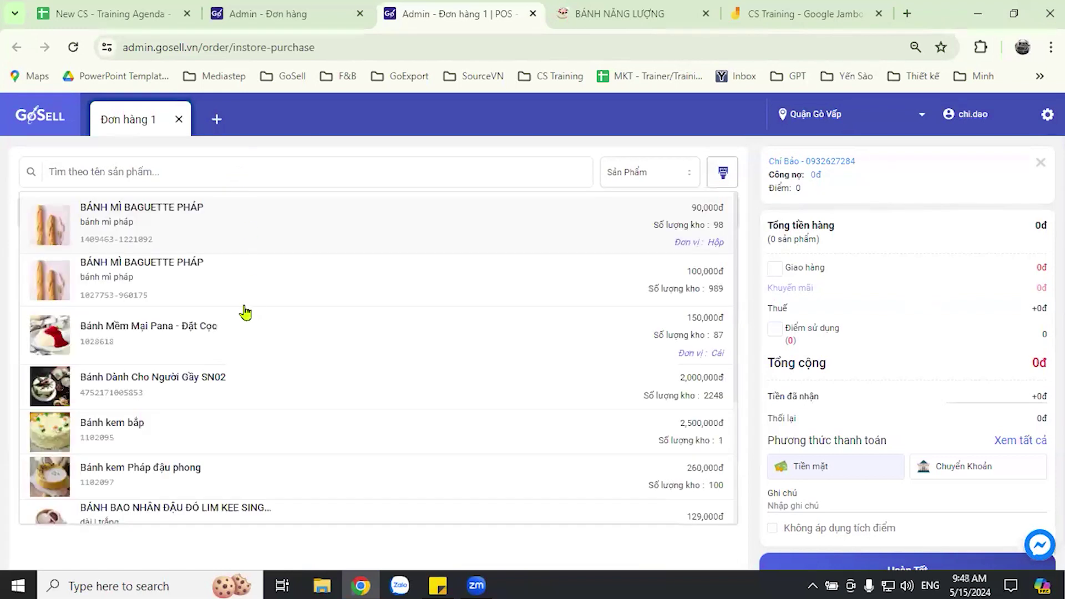
scroll(262, 425, down, 3)
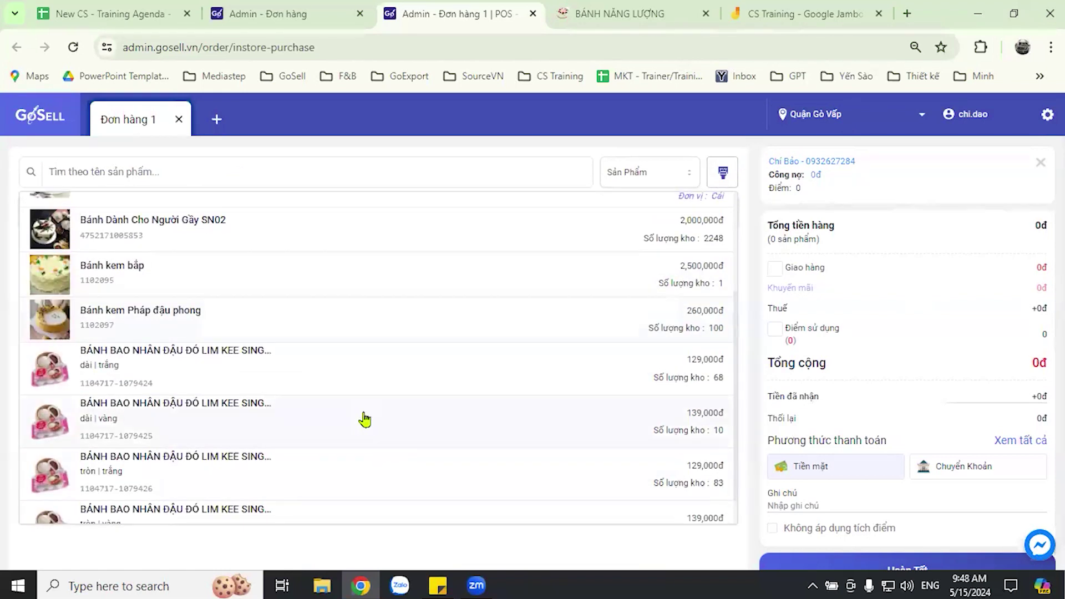
scroll(266, 394, down, 2)
- Add Bánh kem Pháp đậu phong, then search 'choco' and add Bánh mì nướng Kaya to the cart
click(122, 272)
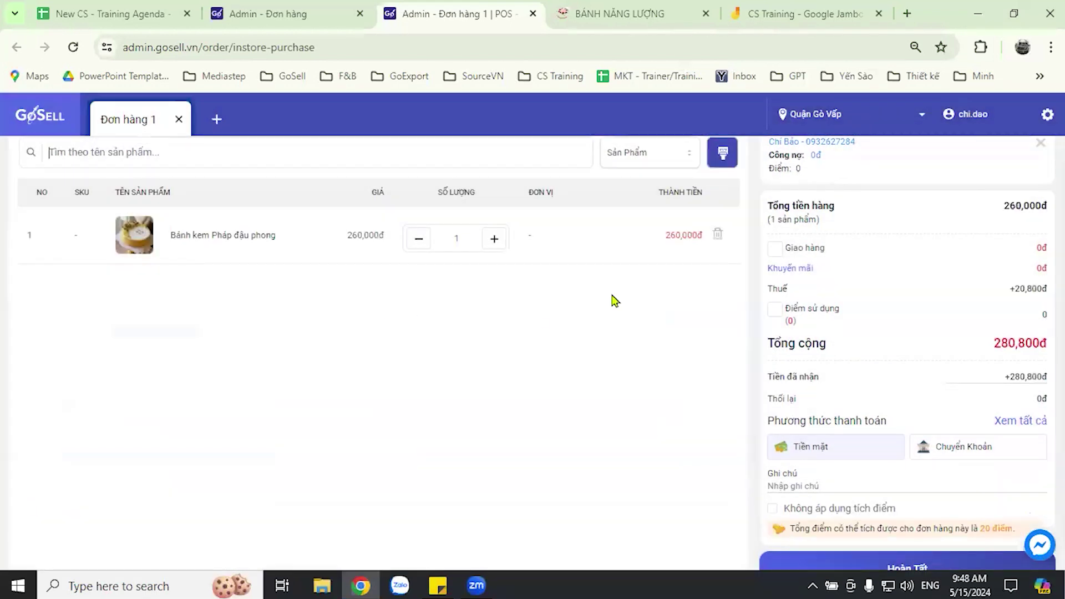
scroll(730, 395, up, 1)
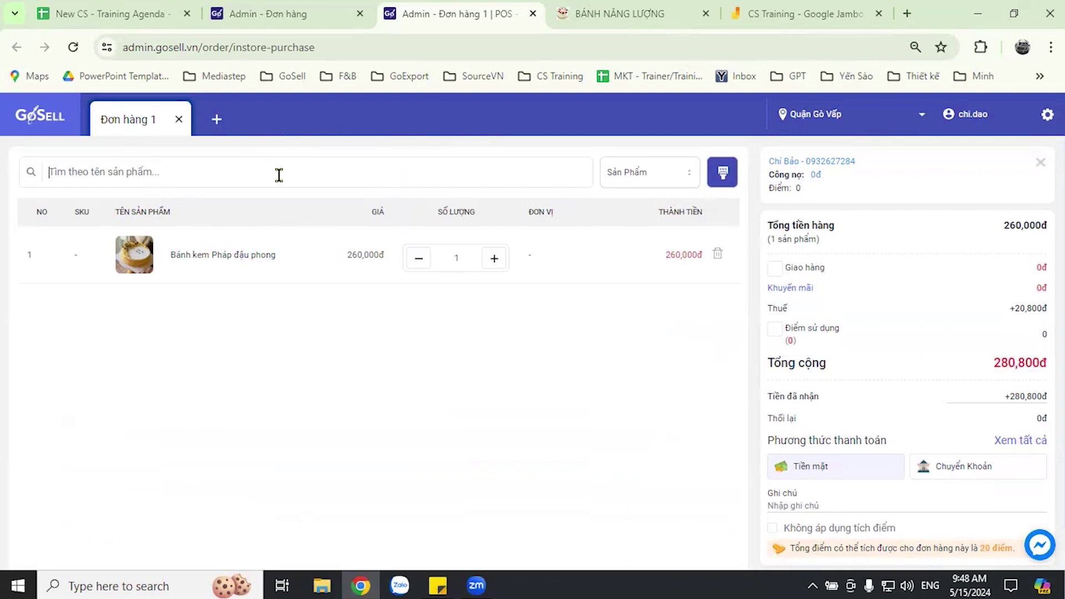
click(236, 175)
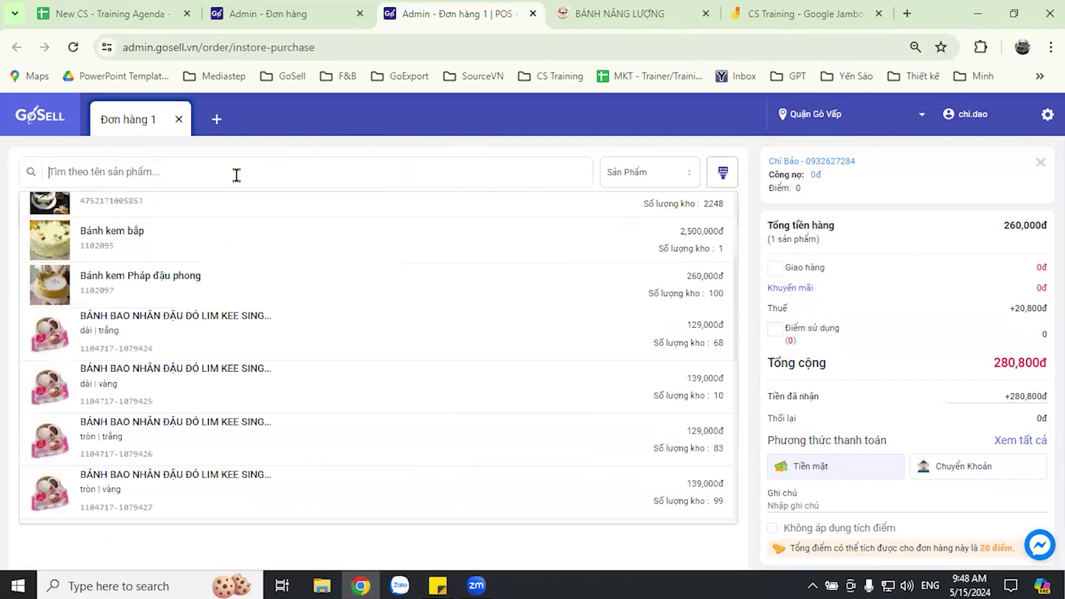
text(cho)
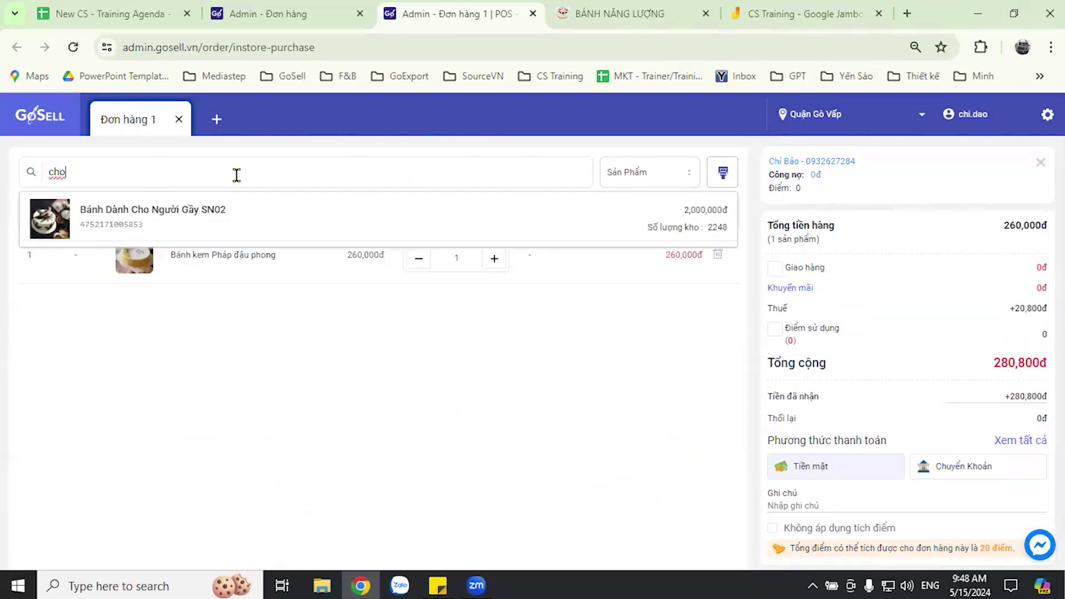
text(co)
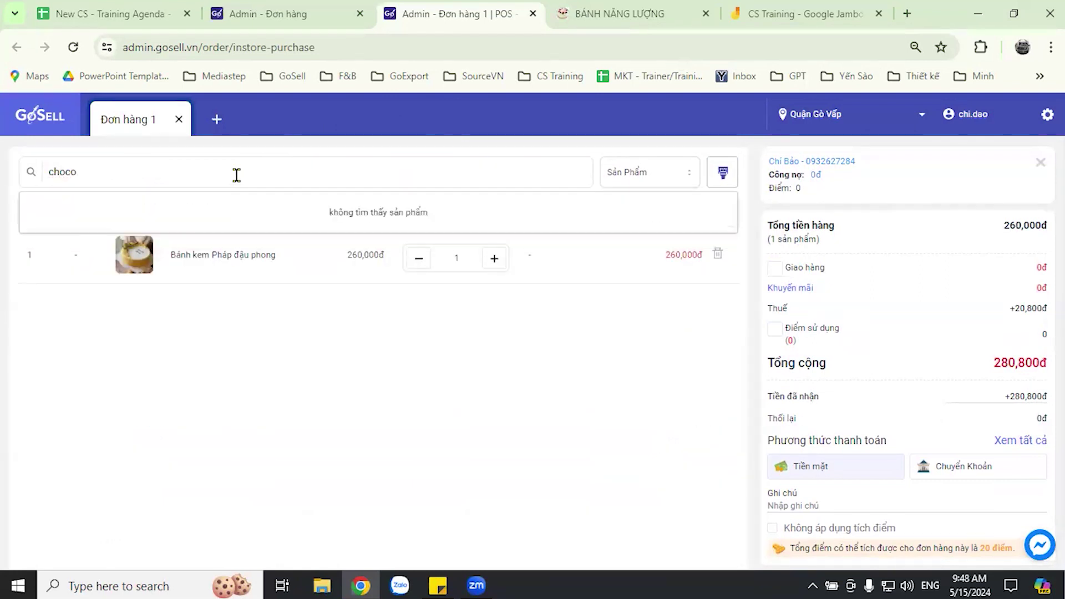
key(BackSpace)
key(BackSpace)
key(BackSpace)
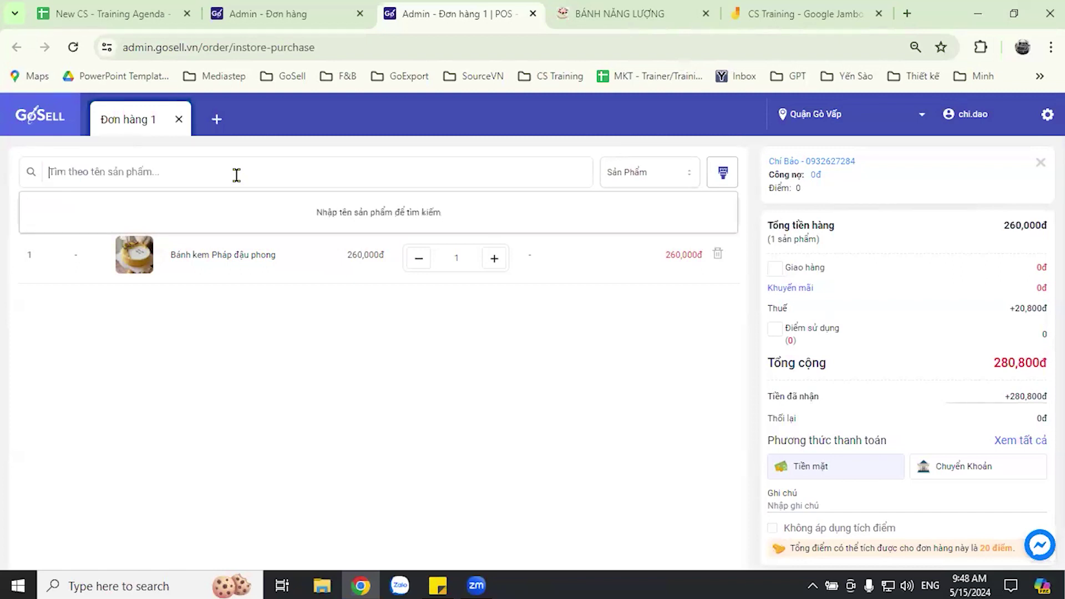
scroll(333, 428, down, 3)
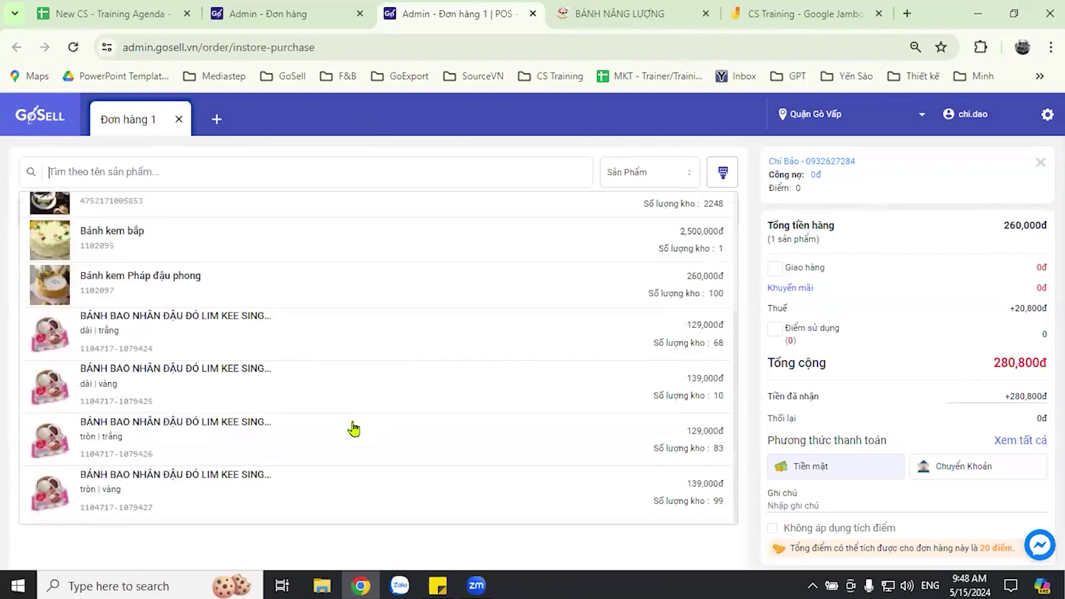
scroll(320, 431, down, 5)
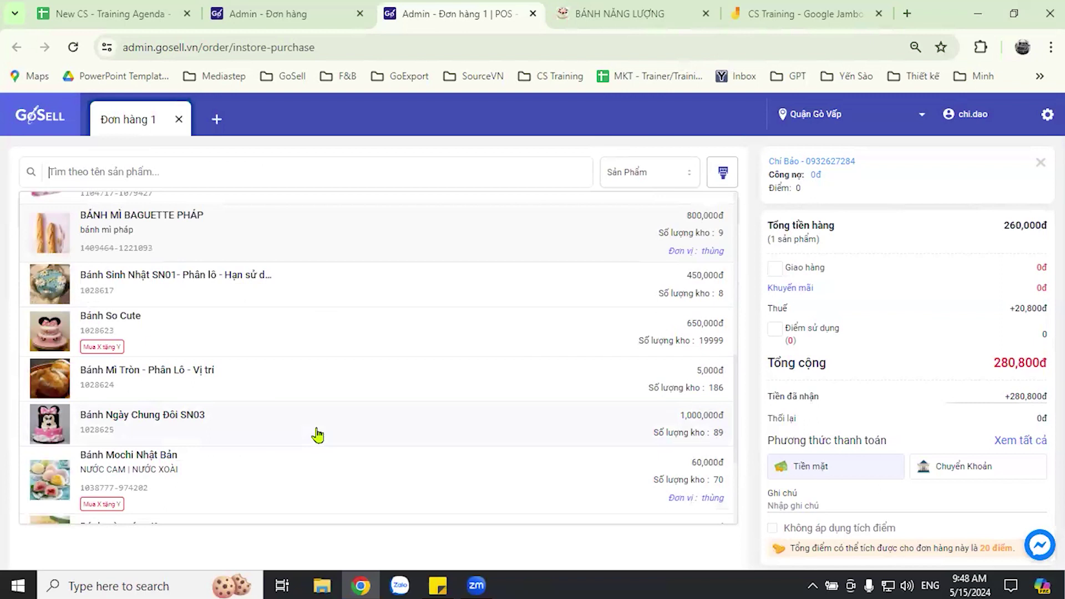
scroll(319, 434, down, 4)
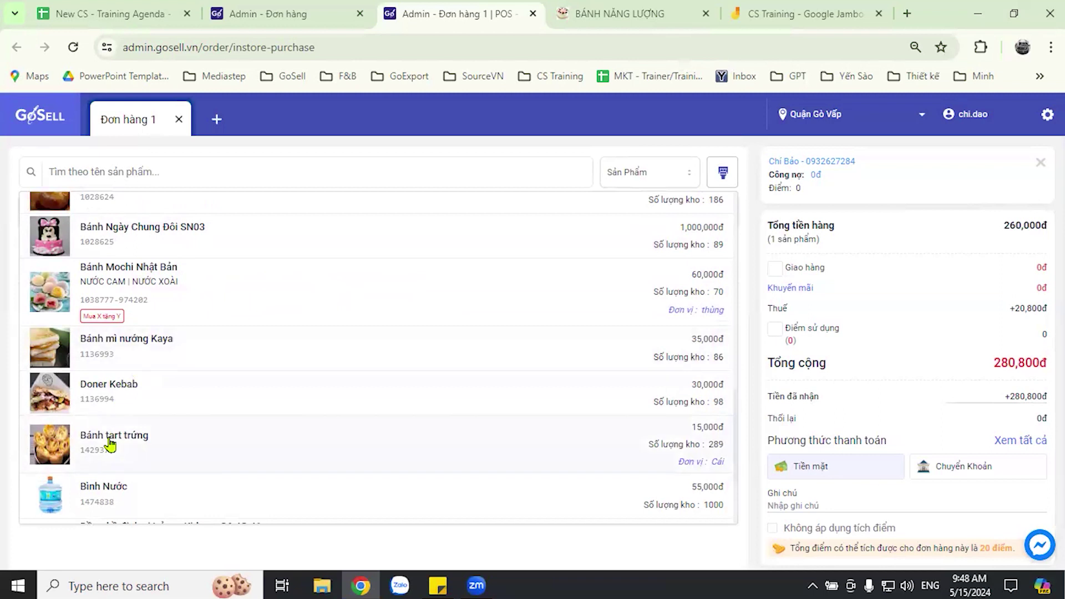
click(114, 356)
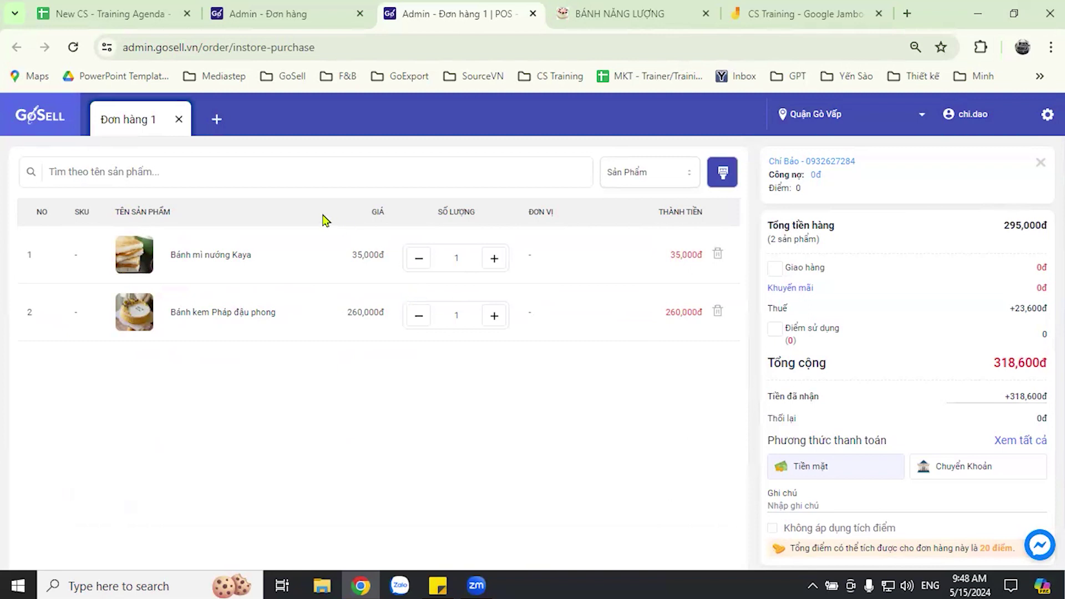
click(244, 172)
click(659, 173)
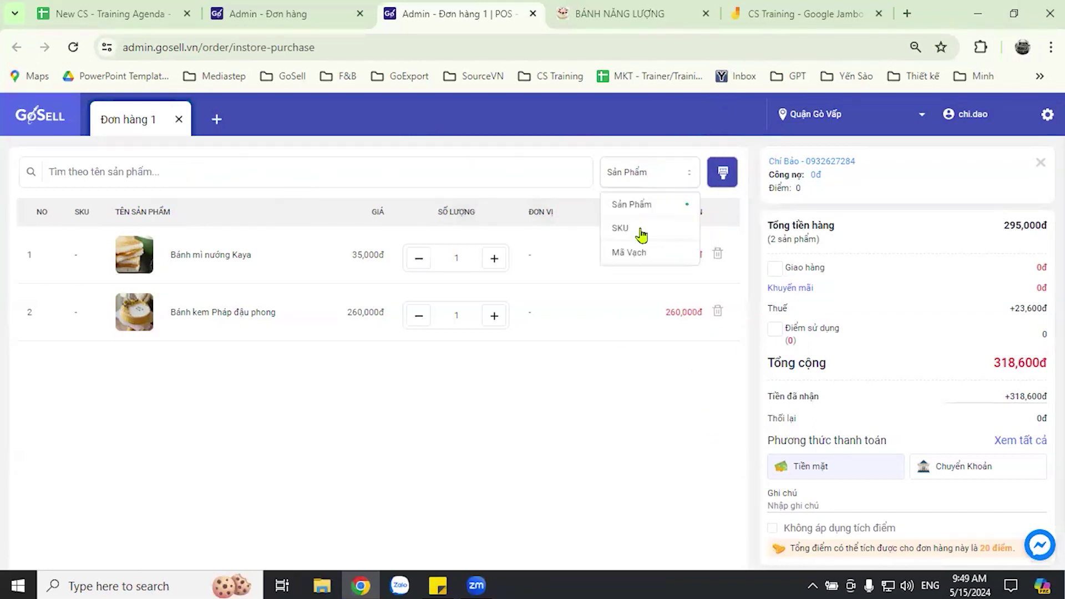
click(544, 148)
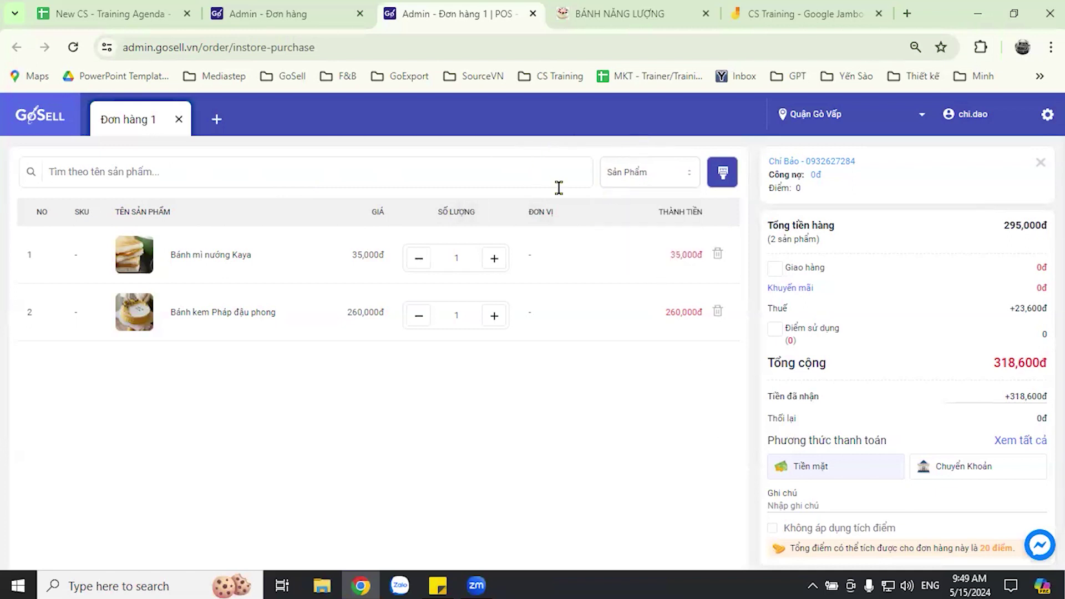
click(679, 173)
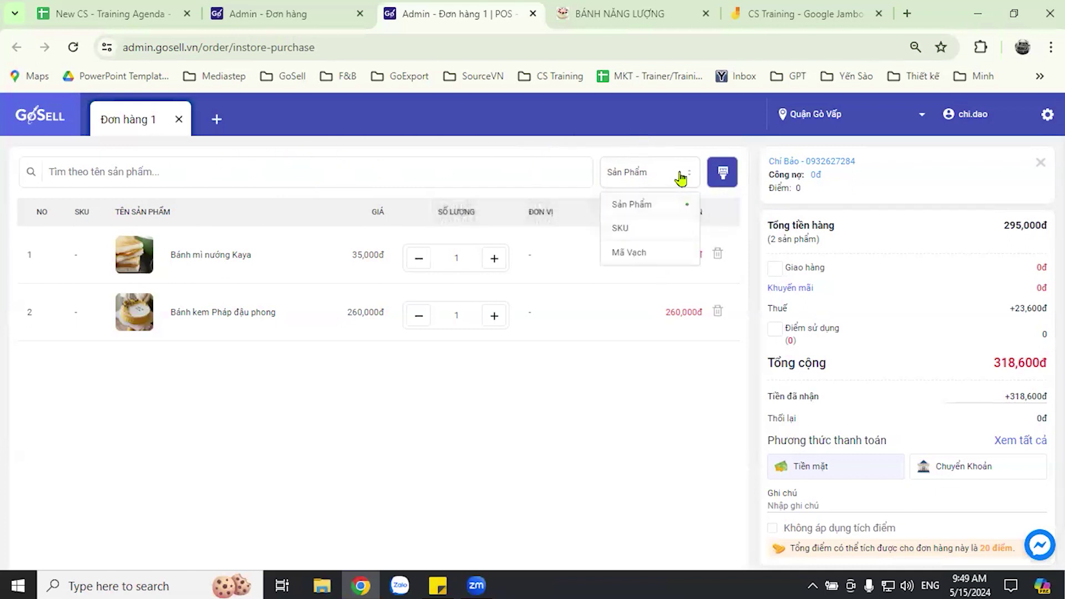
click(651, 418)
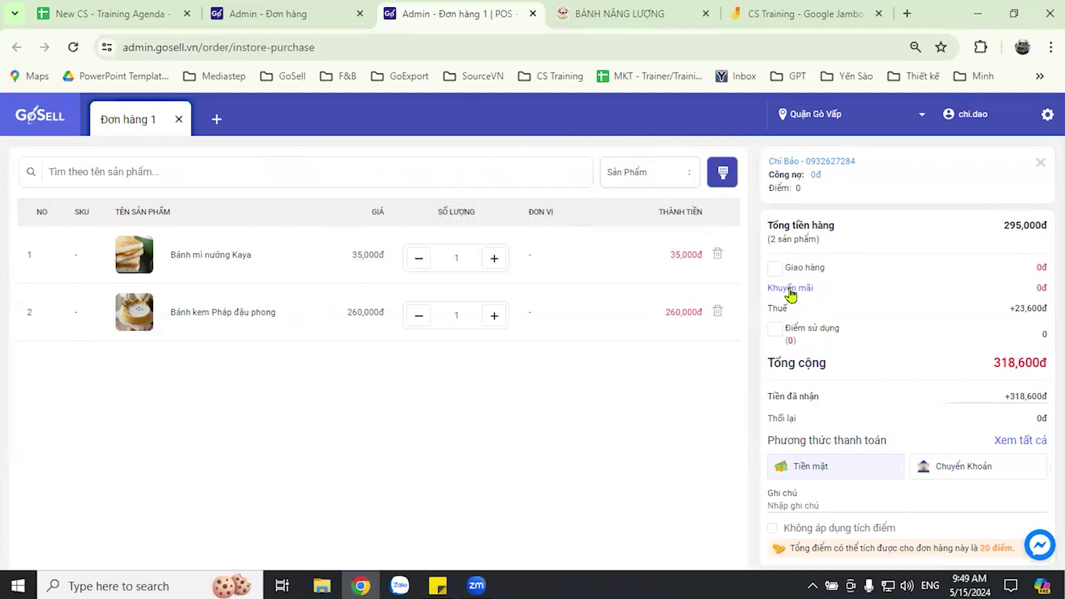
- Turn on delivery for the order and keep the existing delivery address
click(775, 270)
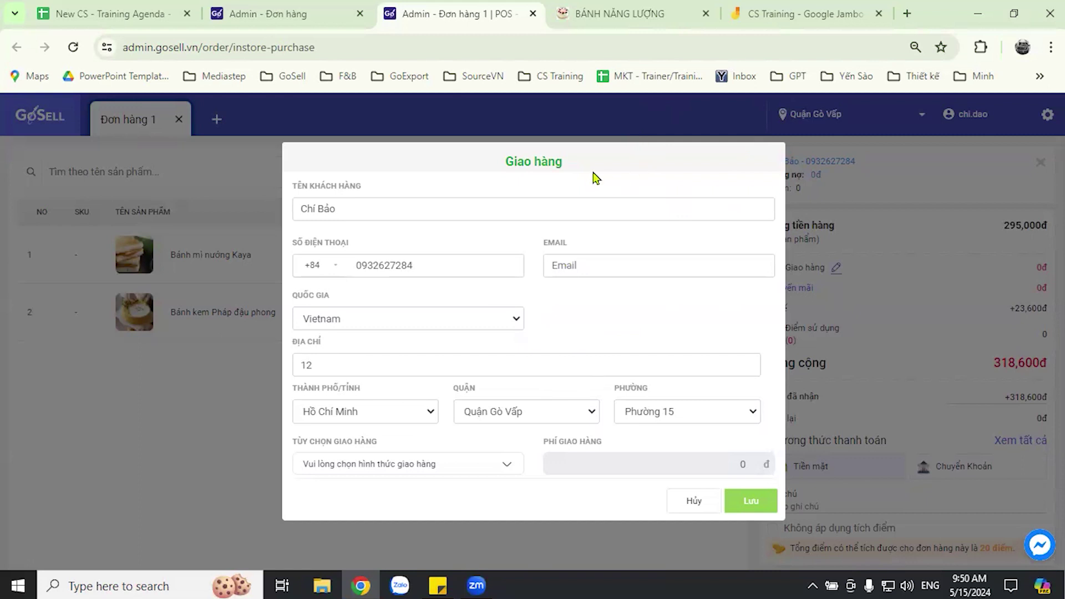
click(338, 365)
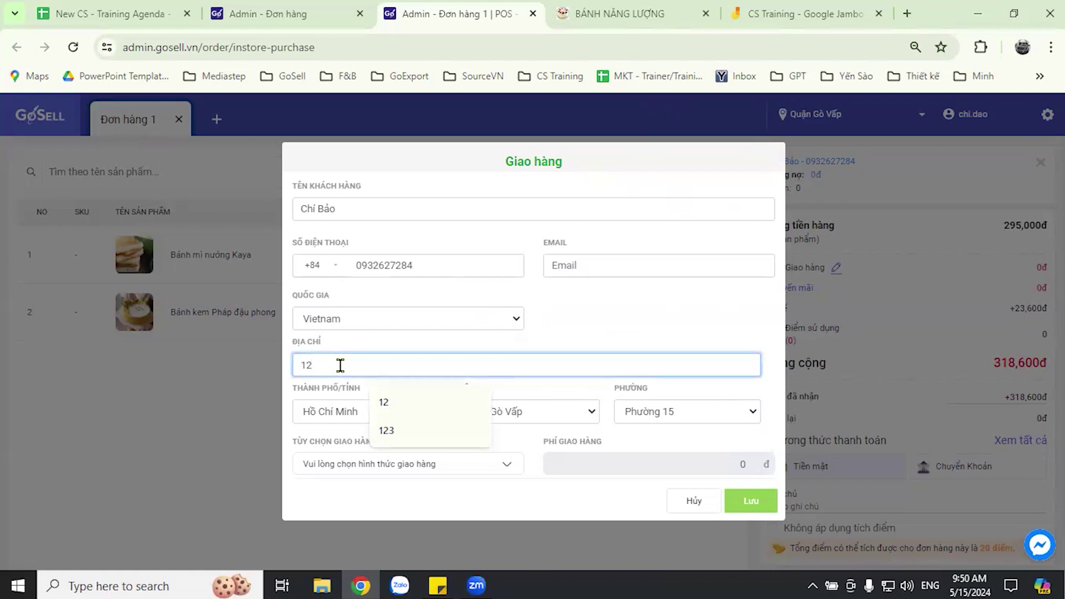
click(648, 307)
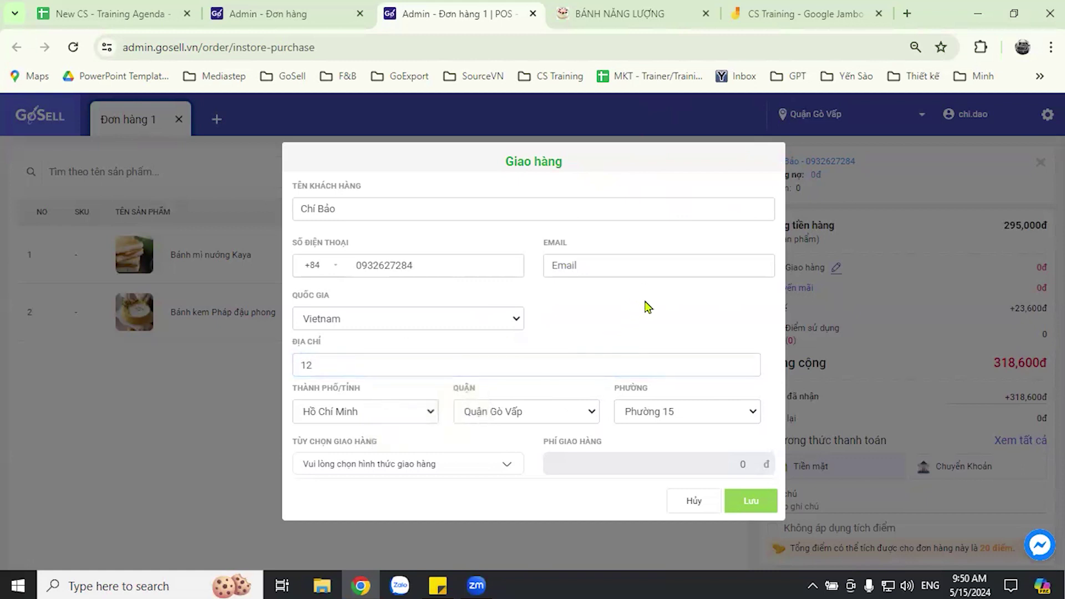
- Choose Tự Vận Chuyển (phí nhẹ) as the delivery option, with its 10,000 fee
click(505, 470)
click(411, 422)
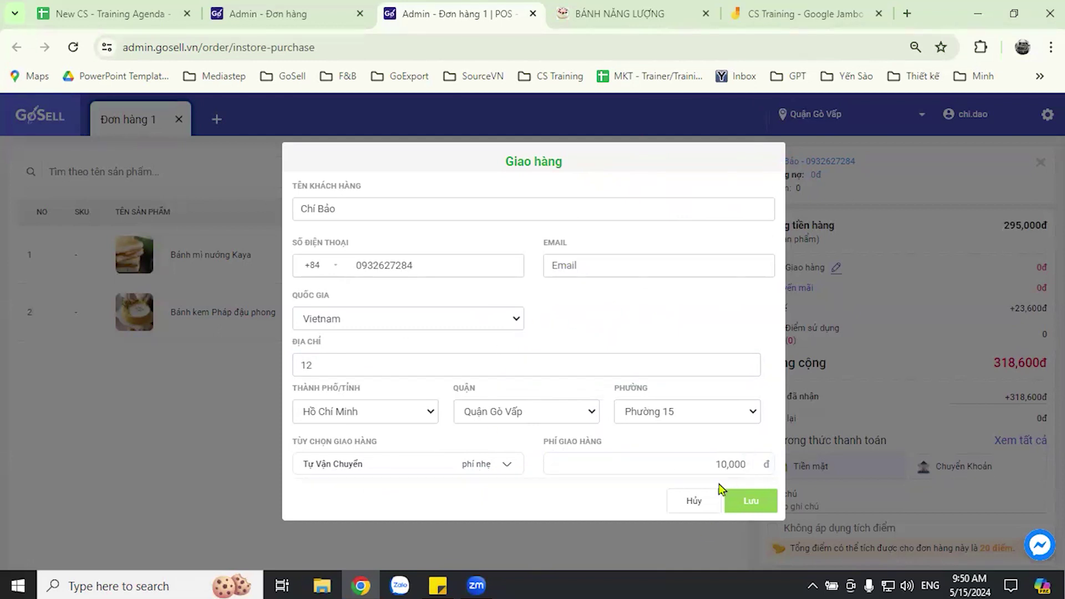
drag(714, 458, 750, 464)
click(702, 308)
- Switch to the Admin - Đơn hàng tab and open Cài Đặt from the sidebar
click(271, 14)
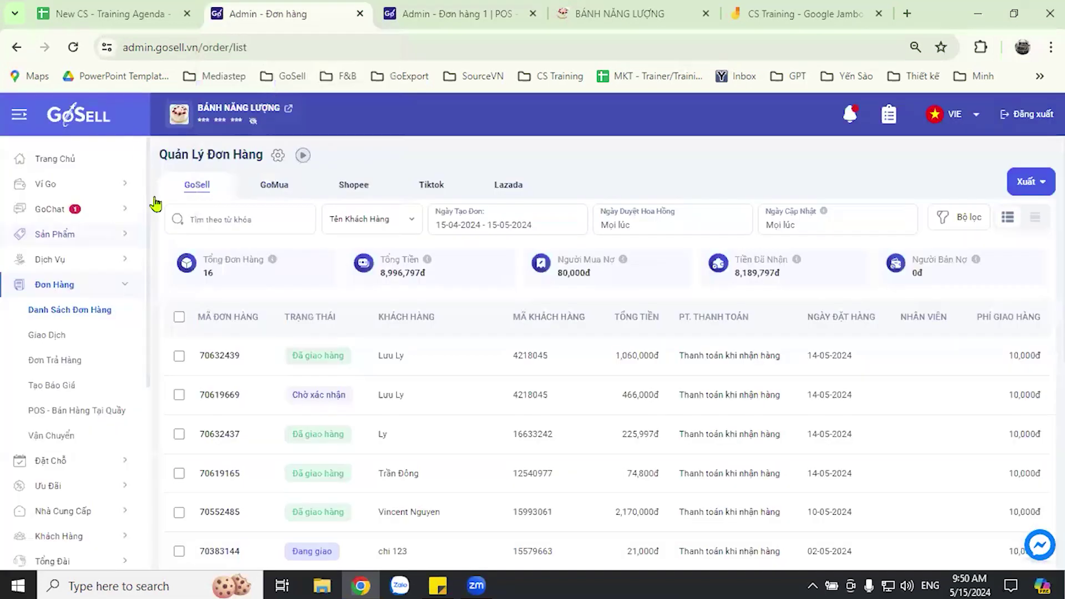
scroll(72, 282, down, 5)
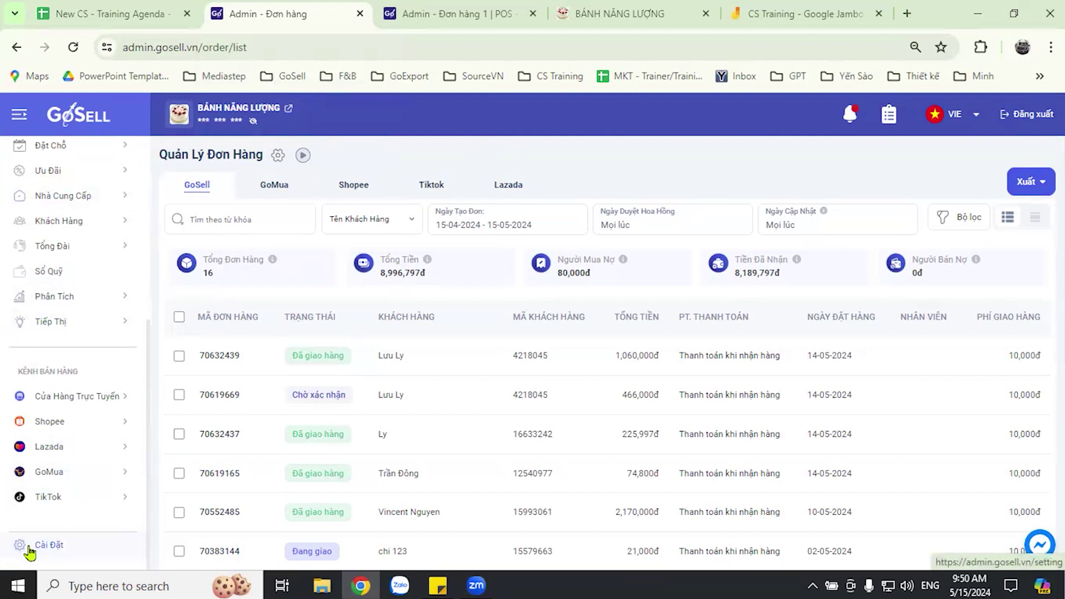
click(49, 554)
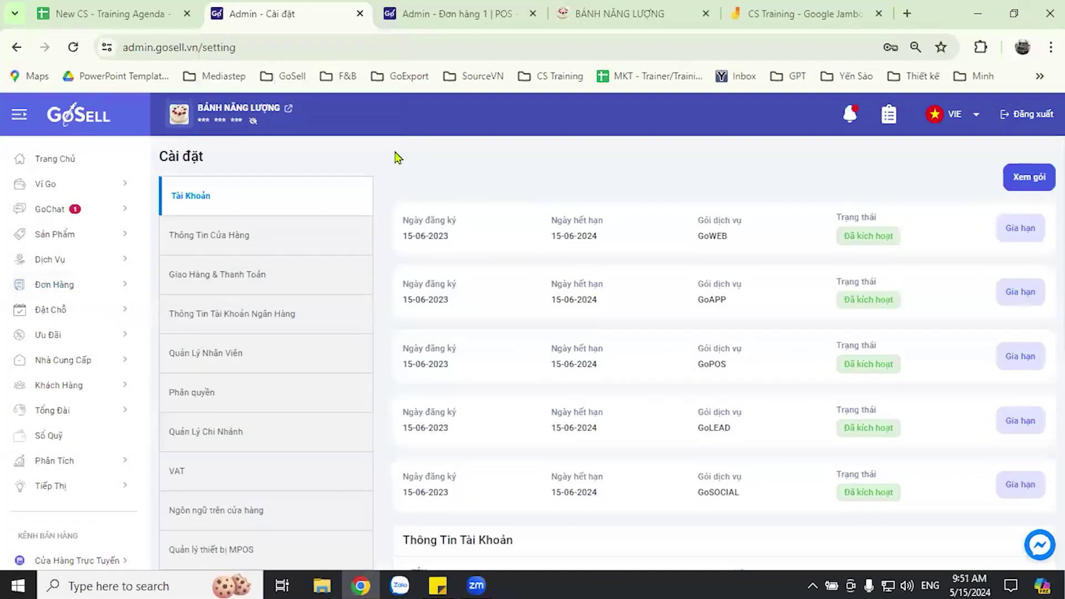
- Go to Thông Tin Cửa Hàng, then Giao Hàng & Thanh Toán, and show the shipping fee zones
click(250, 249)
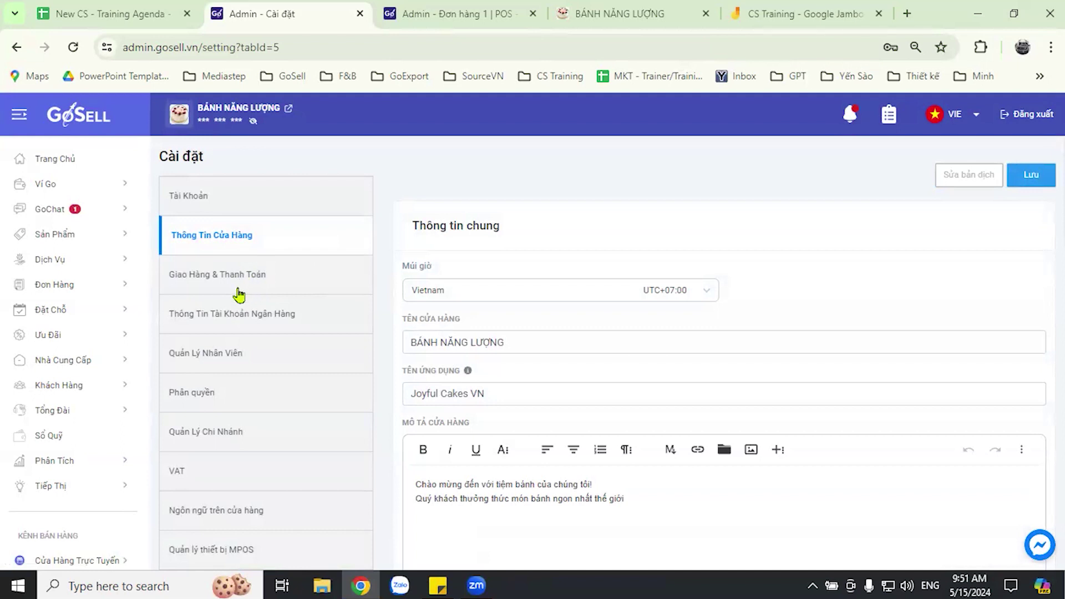
click(240, 281)
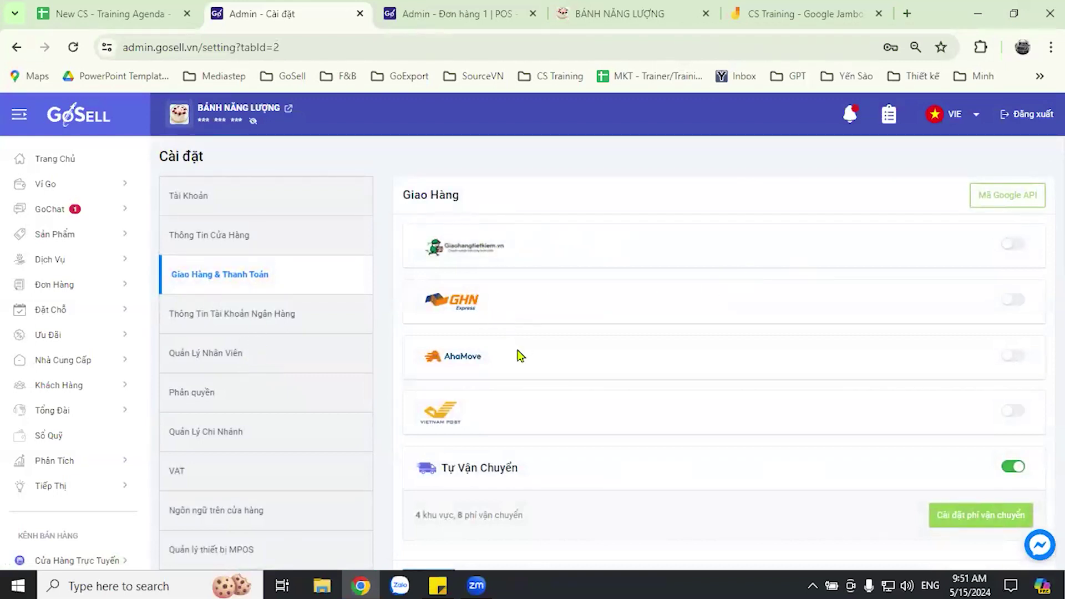
scroll(482, 456, down, 3)
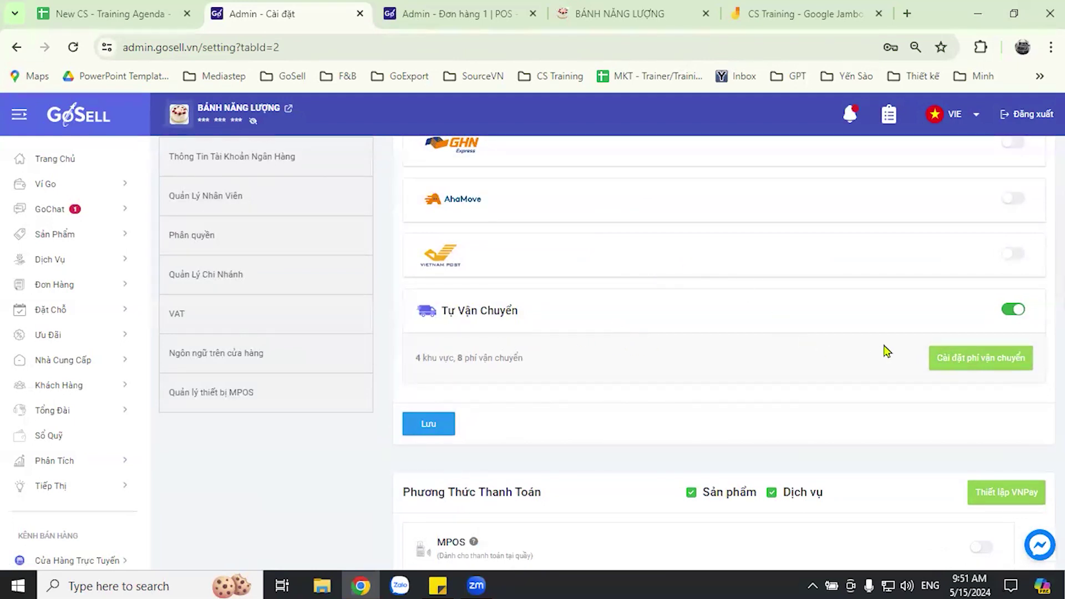
click(967, 361)
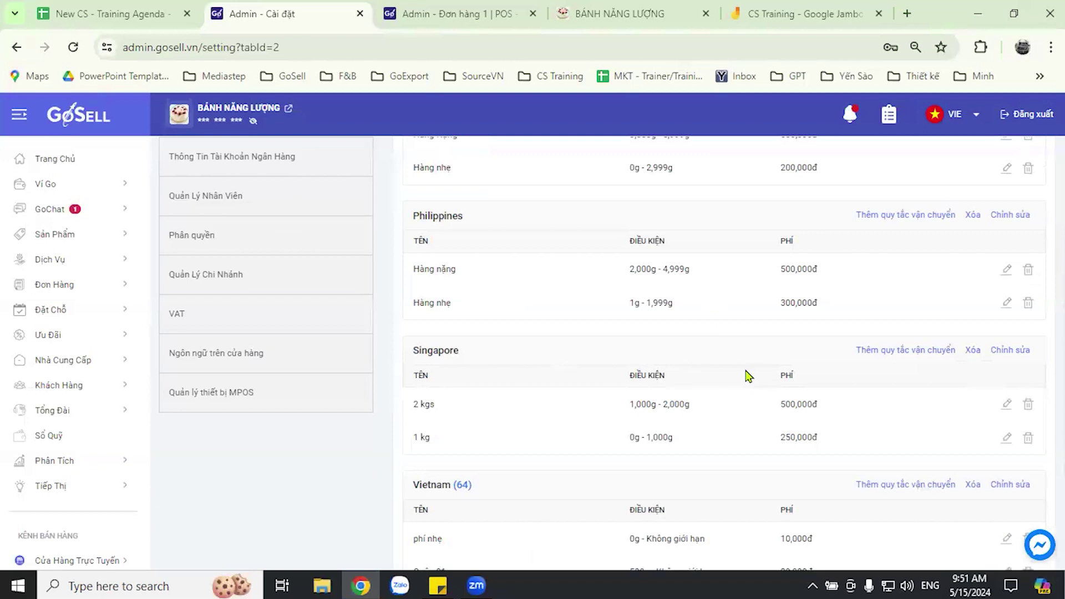
- Check Vietnam's phí nhẹ rate of 10,000đ, then return to the POS order tab
scroll(771, 387, up, 2)
scroll(770, 389, down, 5)
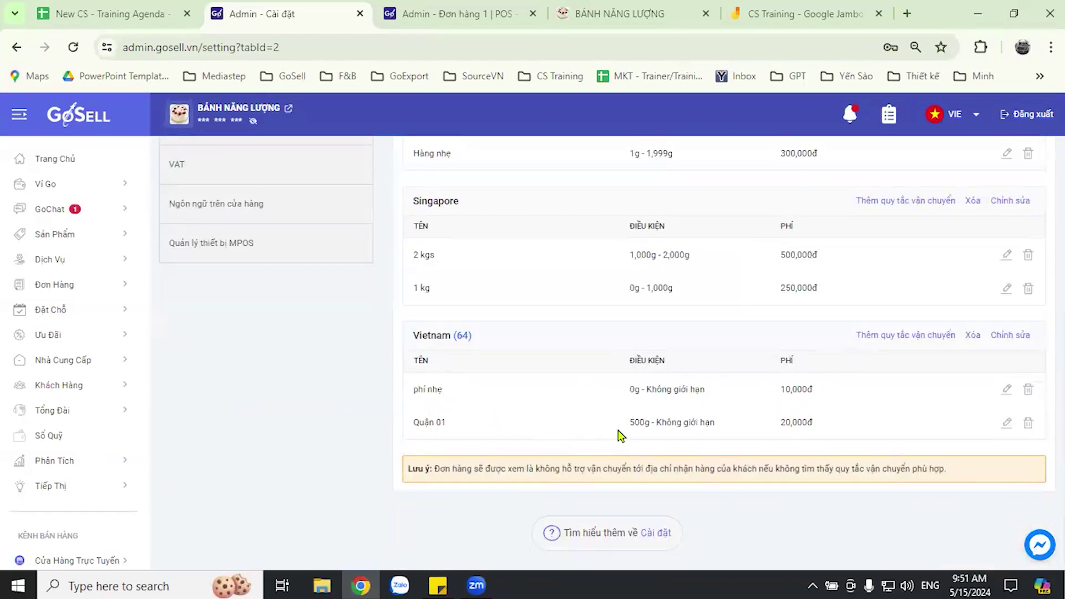
scroll(764, 443, up, 2)
scroll(782, 488, up, 1)
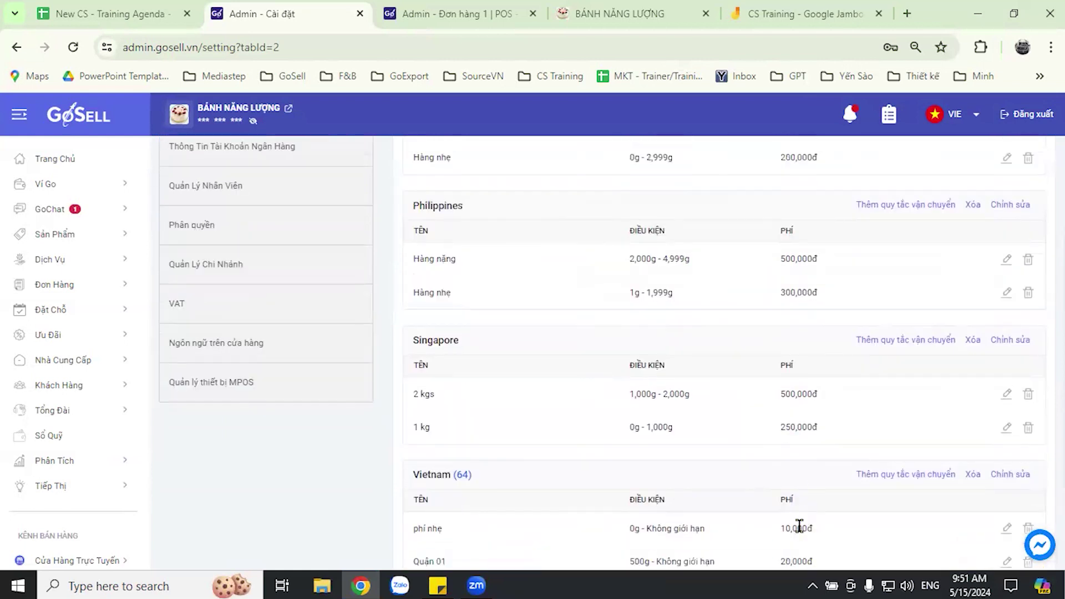
scroll(785, 488, down, 1)
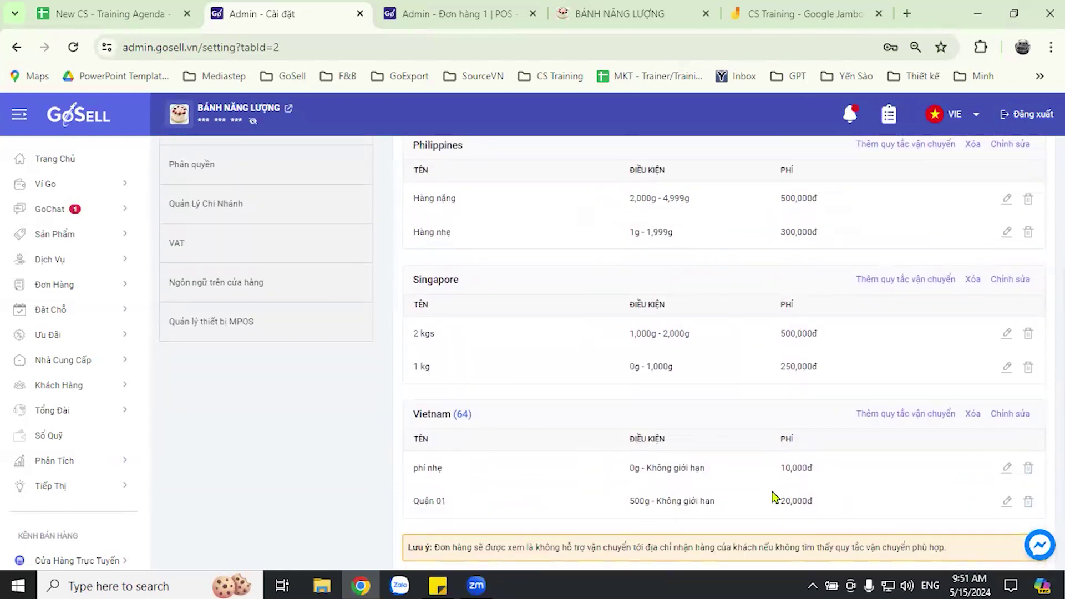
scroll(923, 491, up, 4)
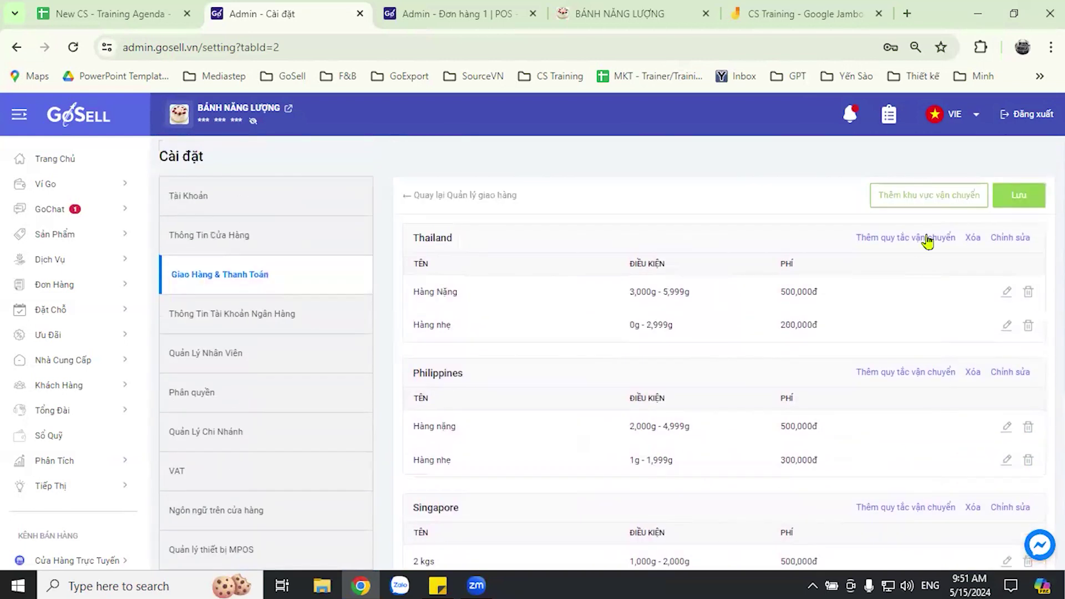
scroll(749, 394, down, 5)
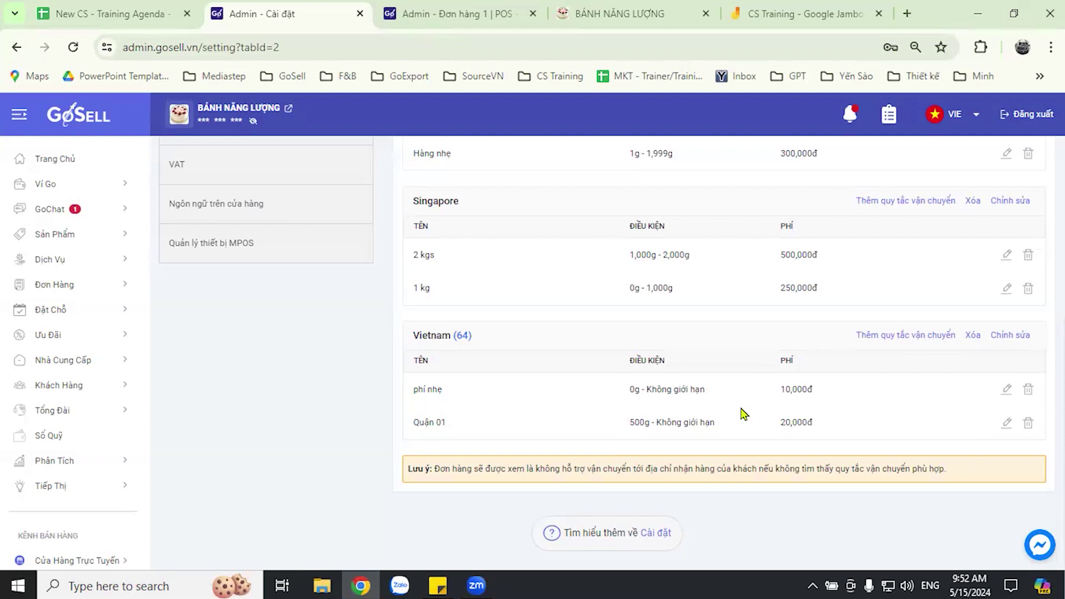
scroll(317, 437, up, 5)
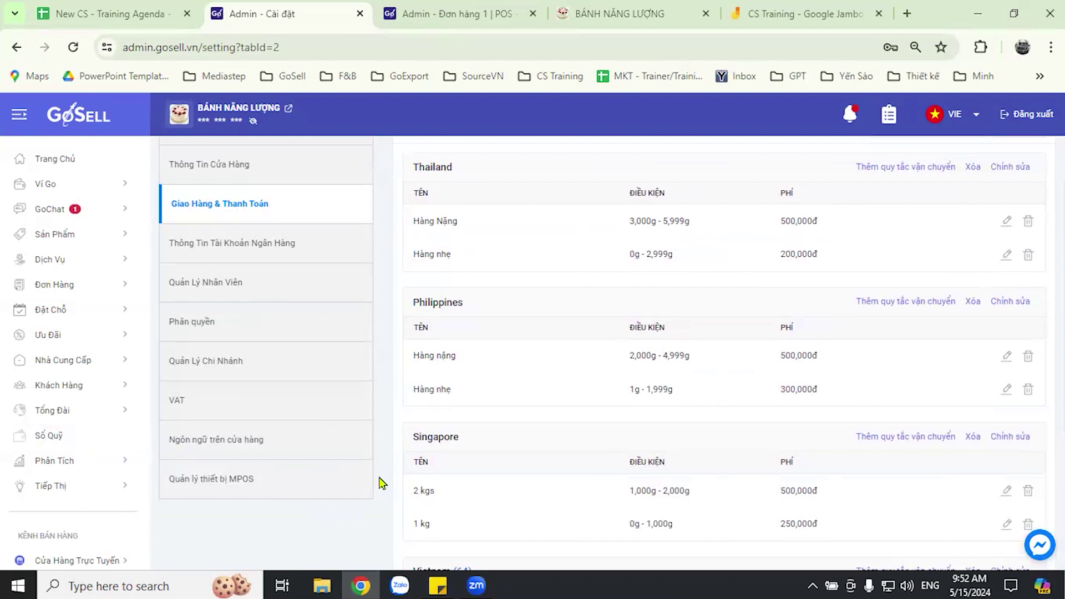
key(ctrl+Tab)
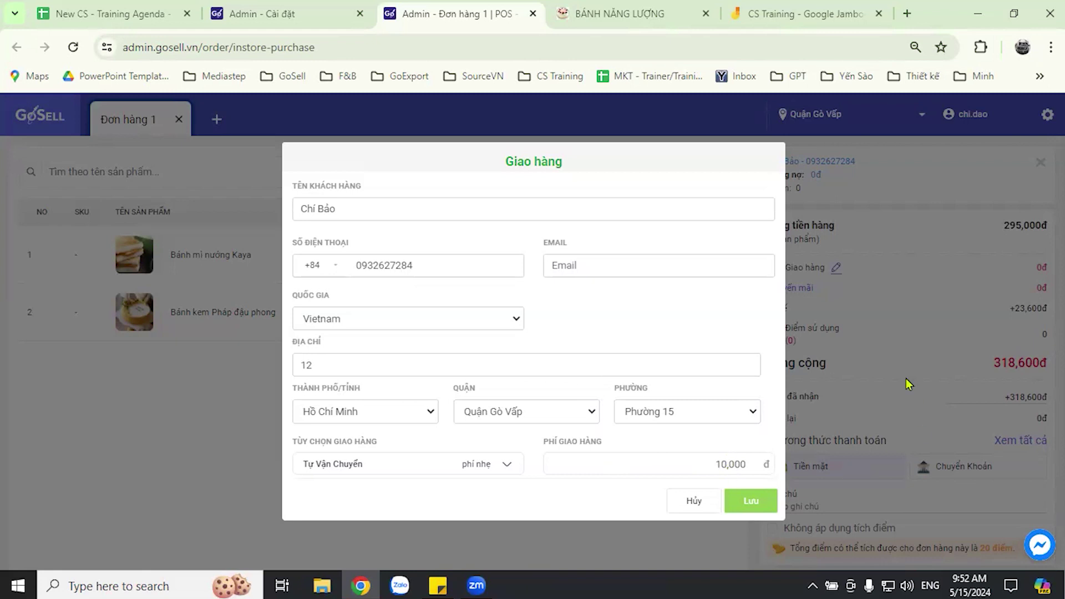
- Save the Tự Vận Chuyển delivery at 10,000đ, bringing the order total to 328,600đ
click(760, 501)
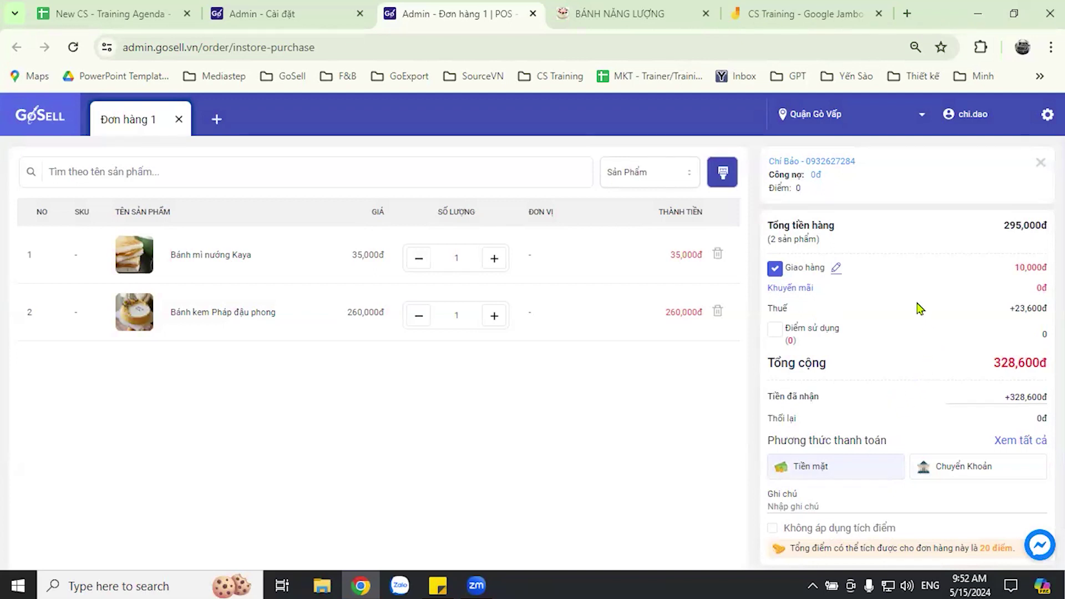
scroll(919, 309, down, 1)
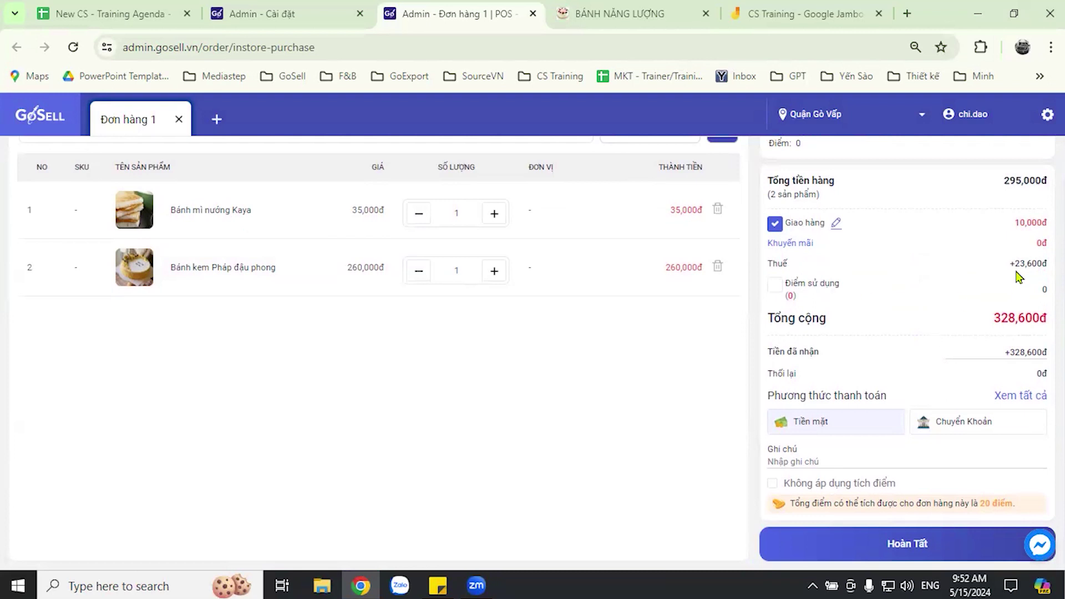
drag(1010, 264, 1042, 265)
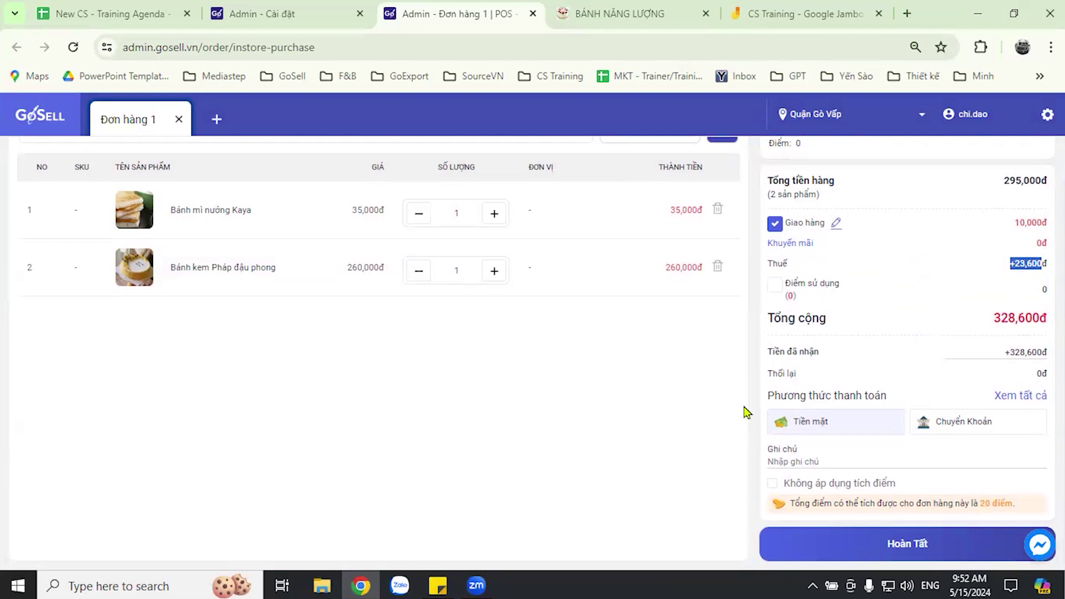
click(945, 272)
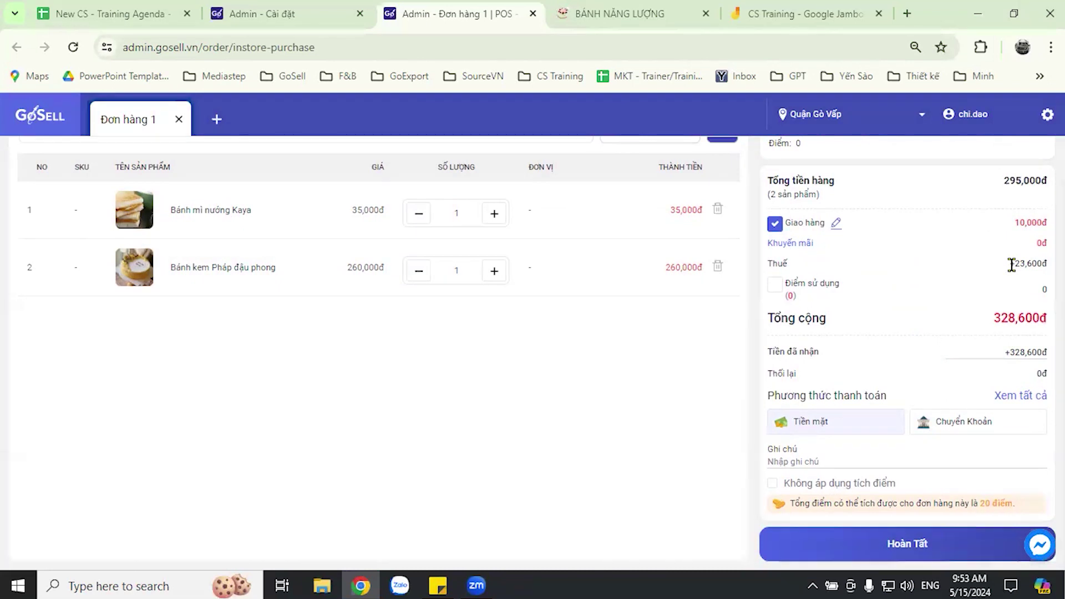
triple_click(1024, 264)
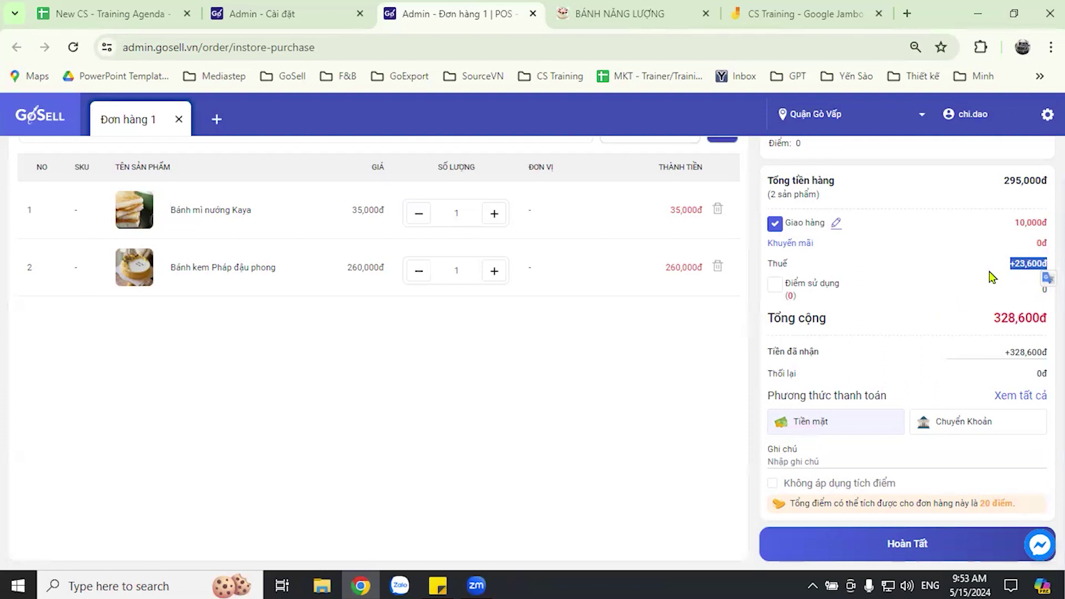
click(952, 270)
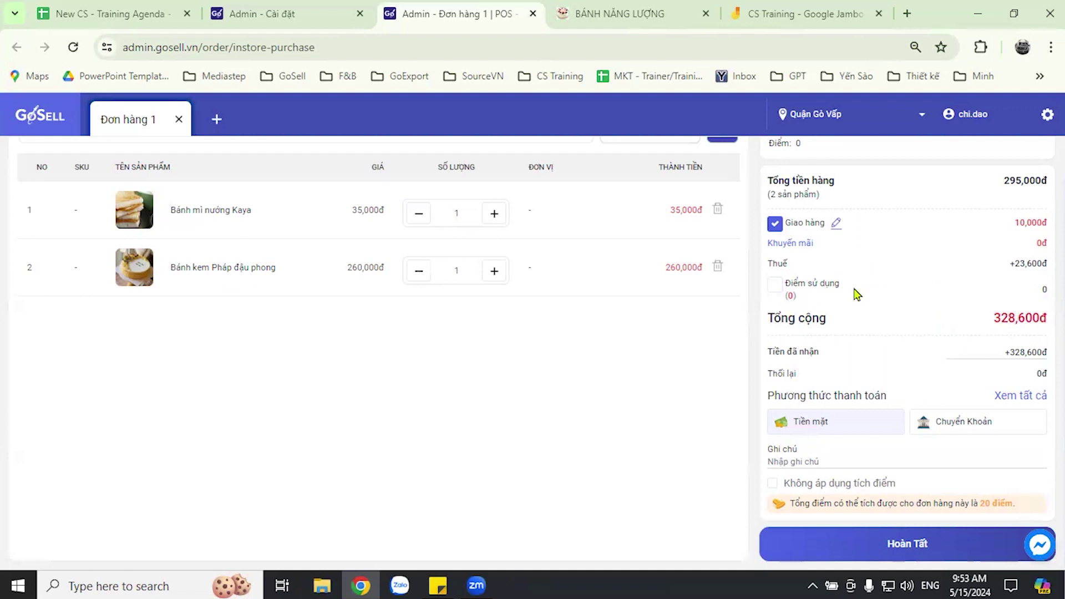
scroll(866, 299, up, 2)
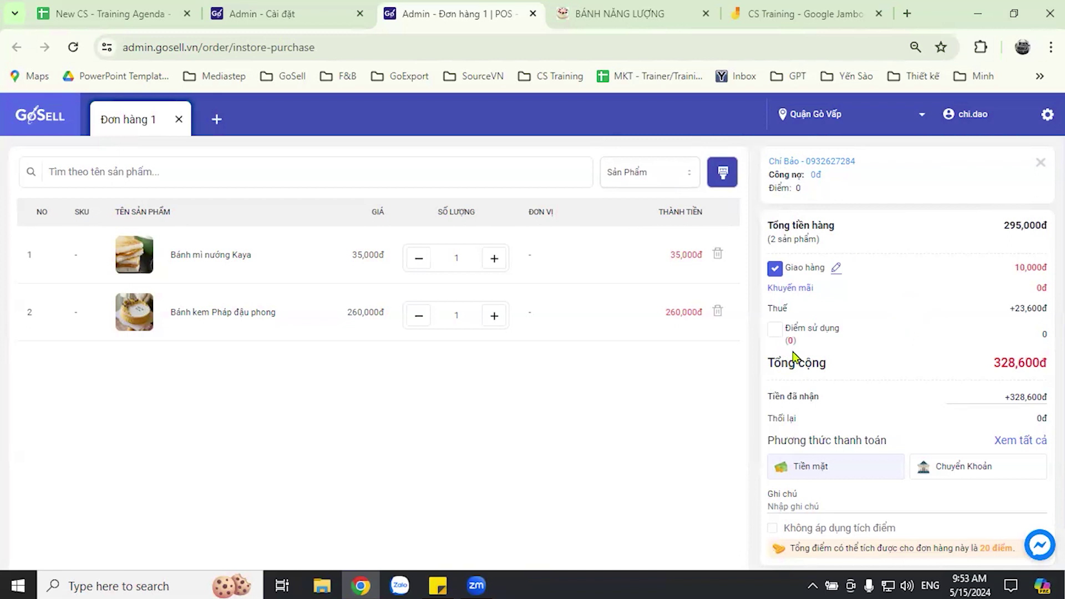
click(775, 332)
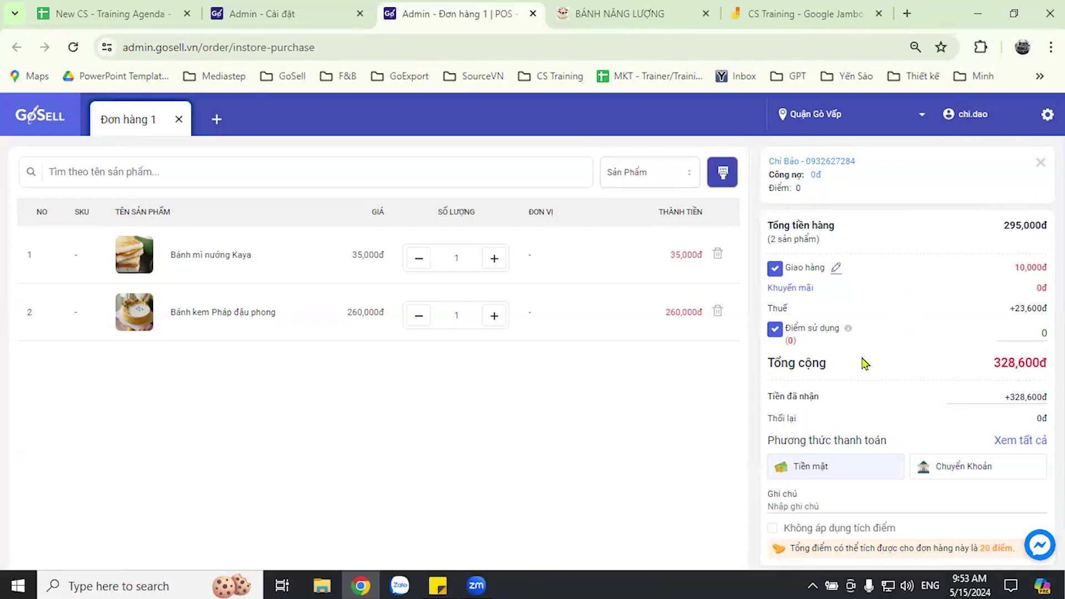
click(775, 330)
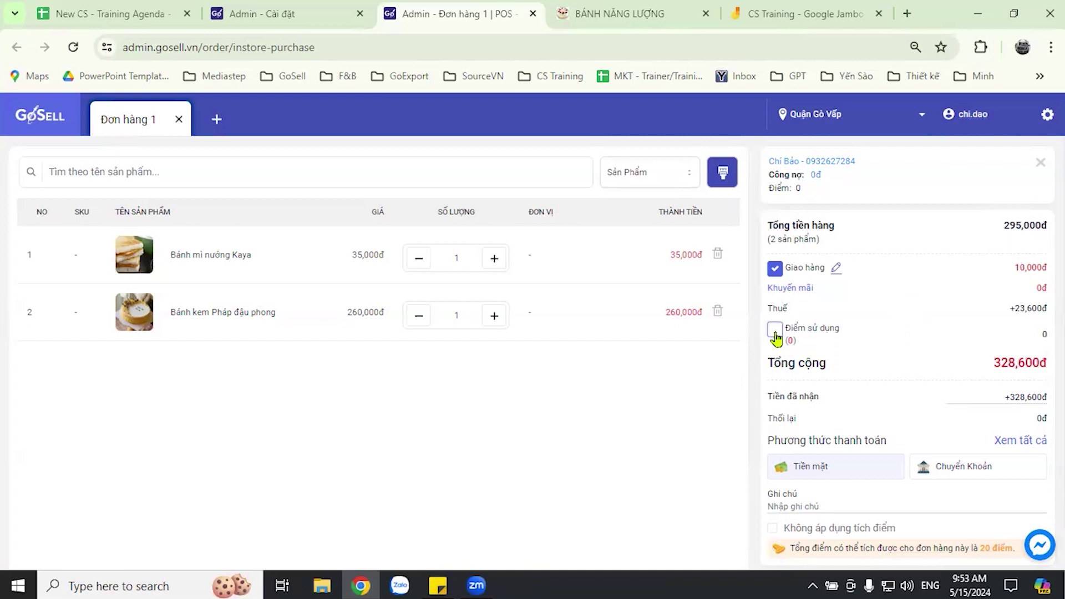
click(774, 332)
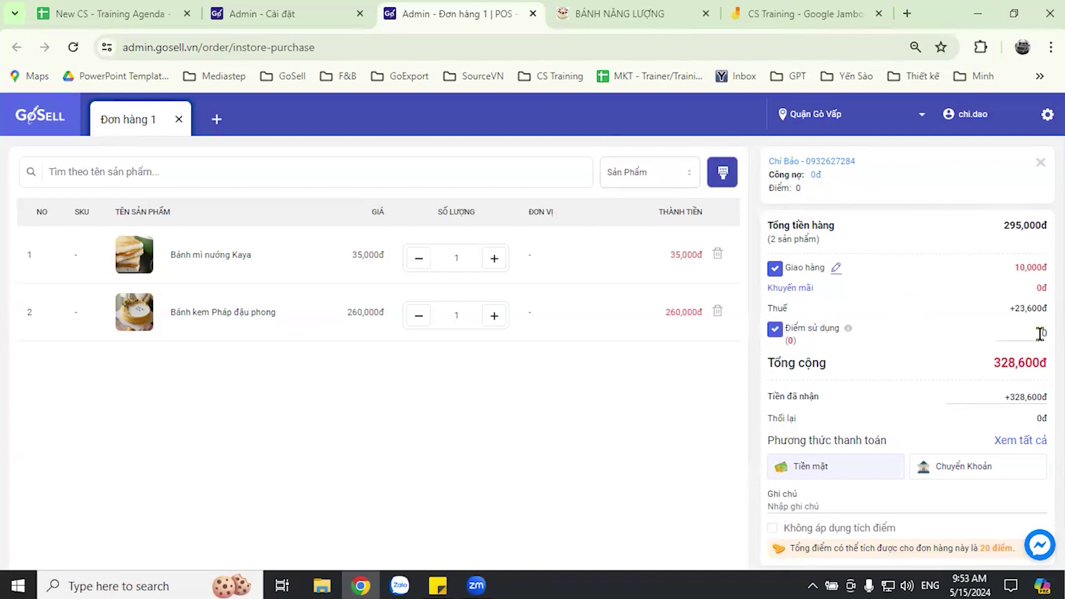
click(775, 332)
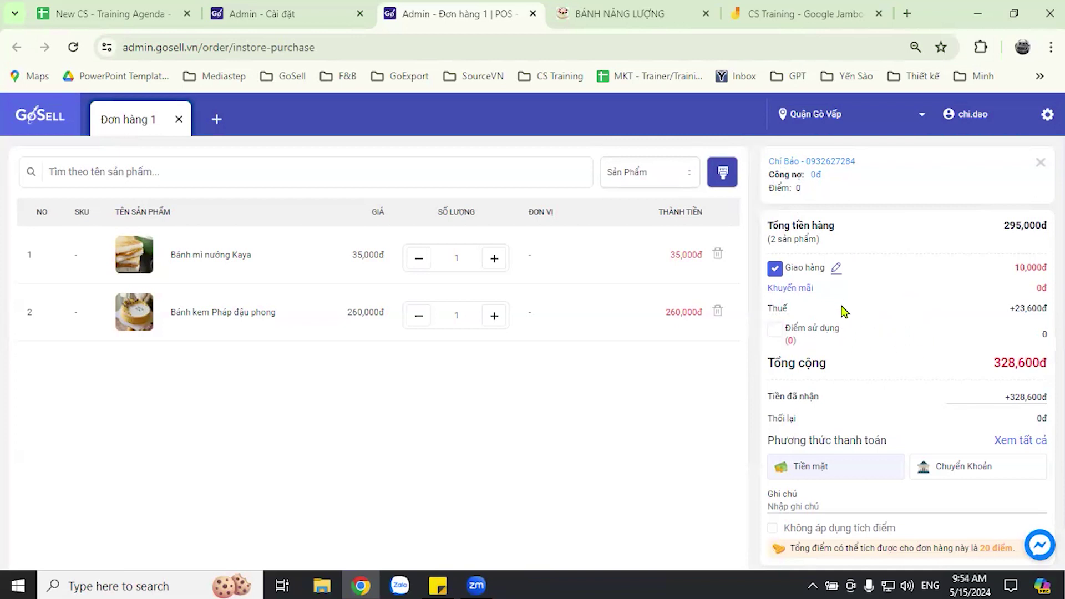
scroll(884, 300, down, 1)
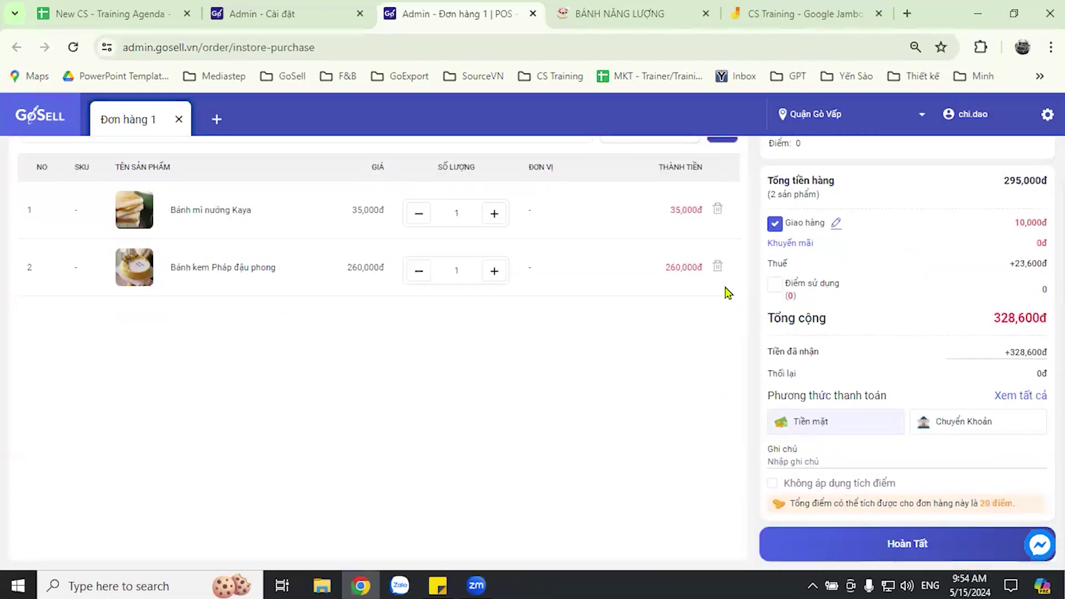
scroll(822, 250, up, 1)
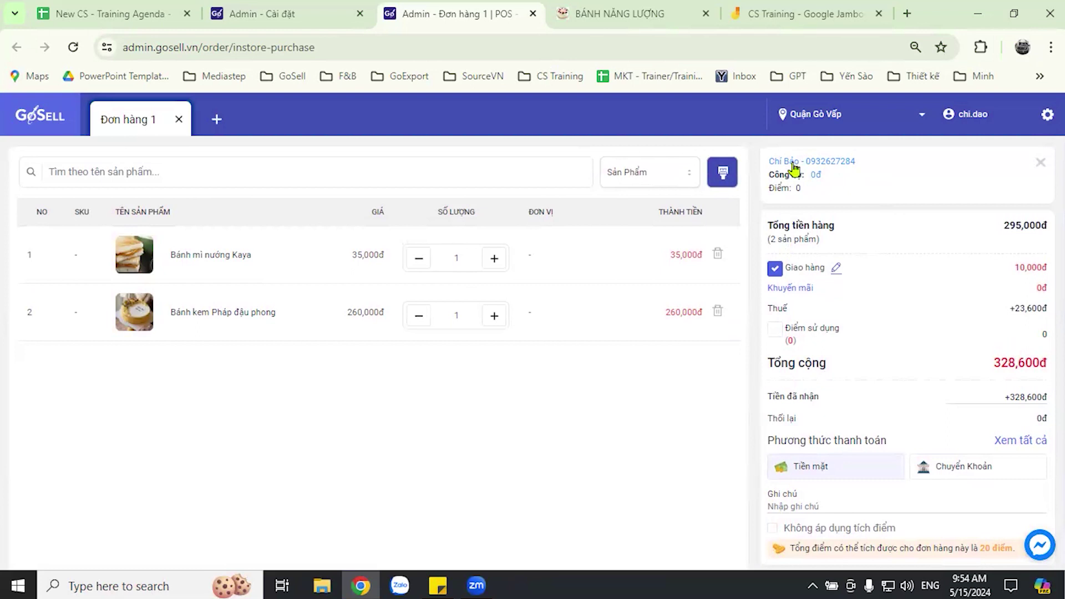
- Add the customer's e-mail address to their profile, save it, and close the editing tab
click(793, 165)
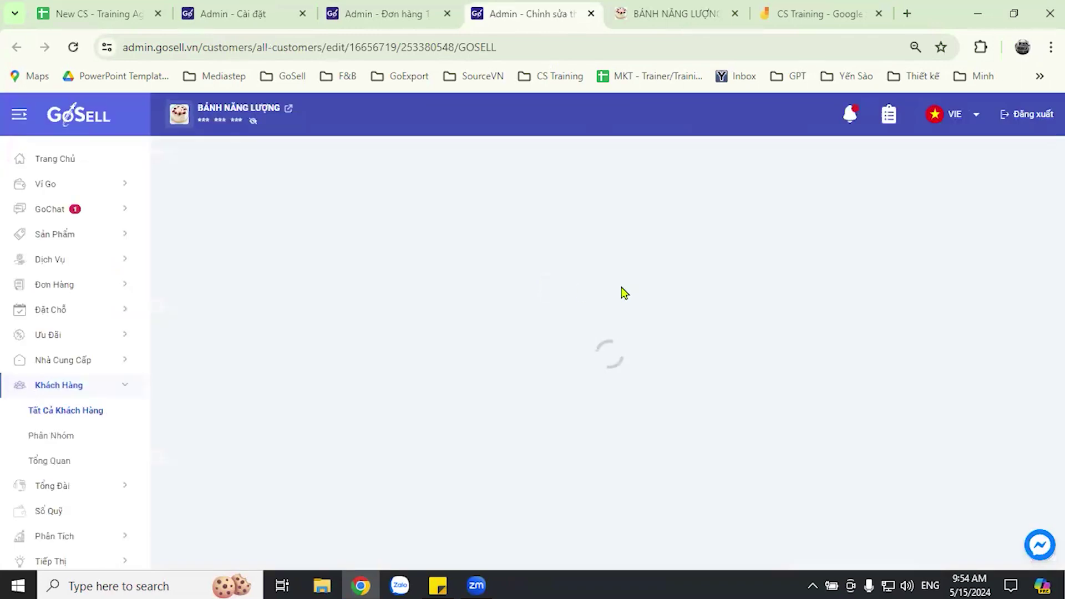
click(828, 372)
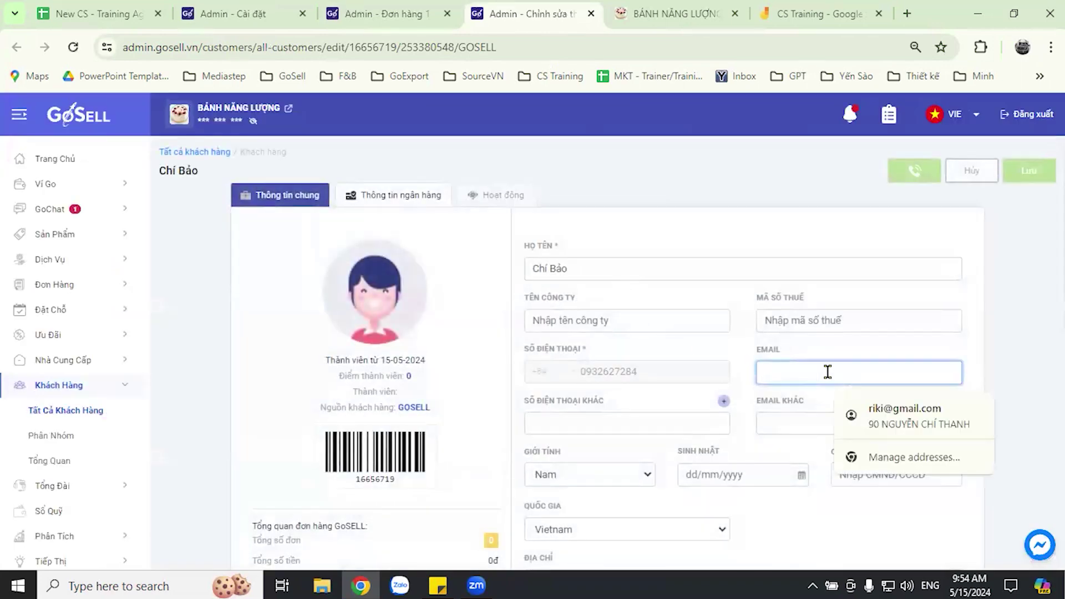
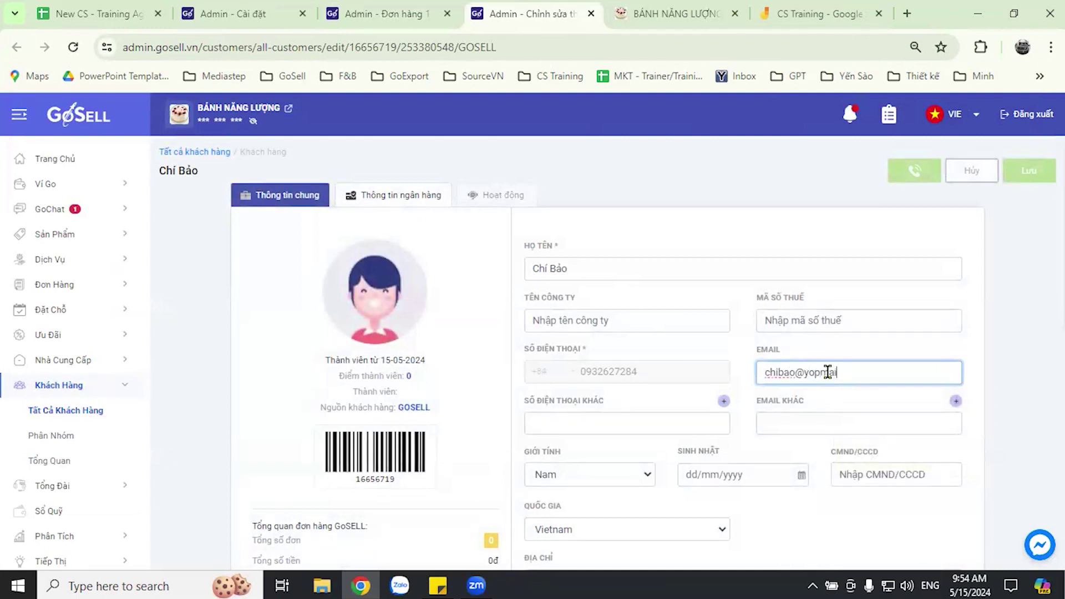
click(982, 369)
click(1028, 171)
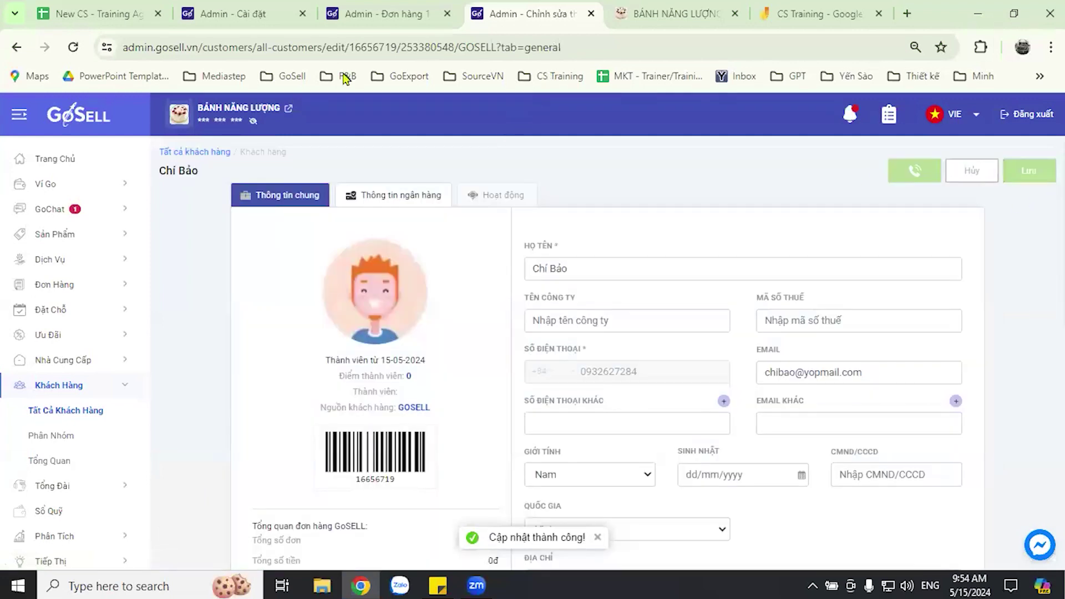
click(591, 13)
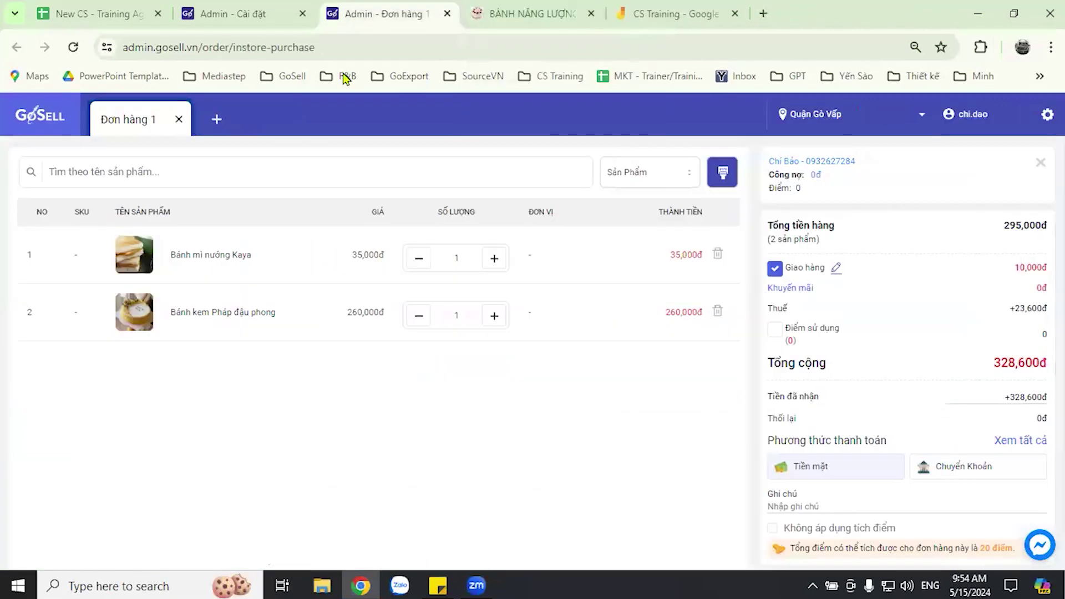
- Open the order's discount options and browse the Mã giảm giá voucher list
scroll(912, 420, down, 1)
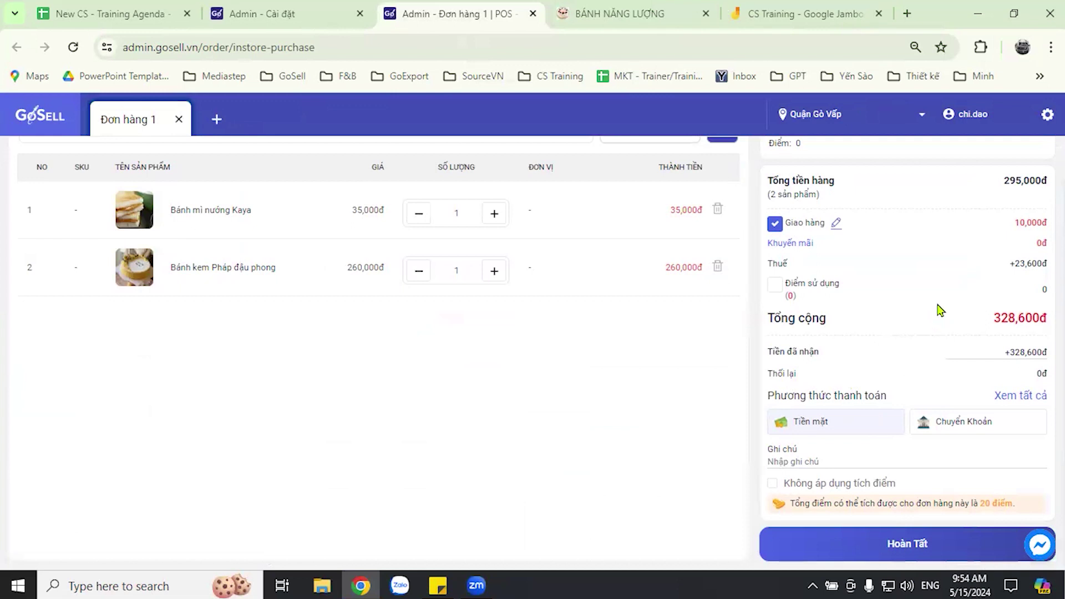
click(808, 251)
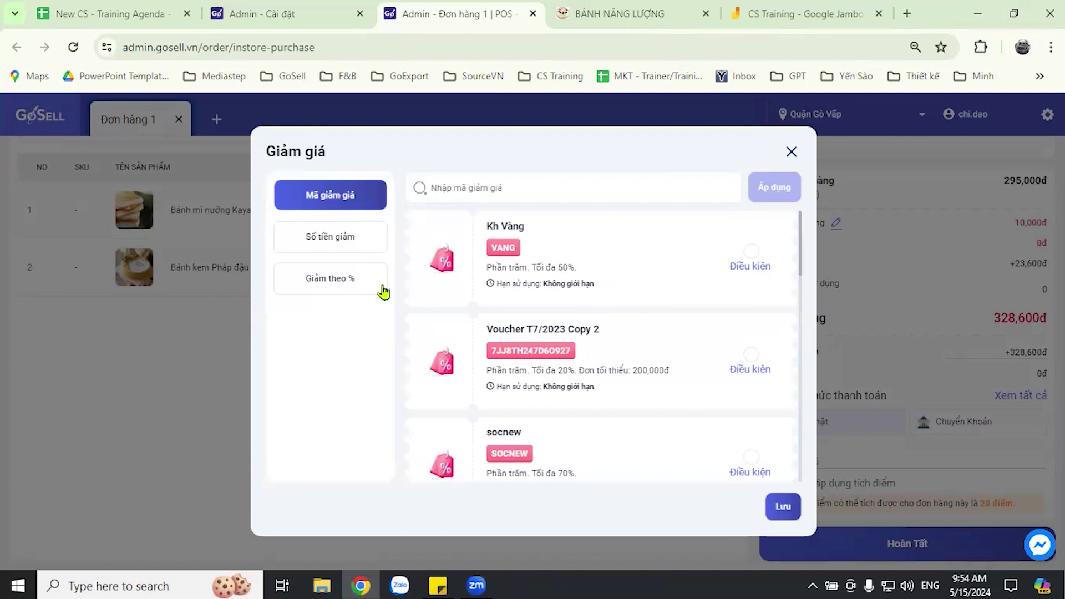
click(344, 249)
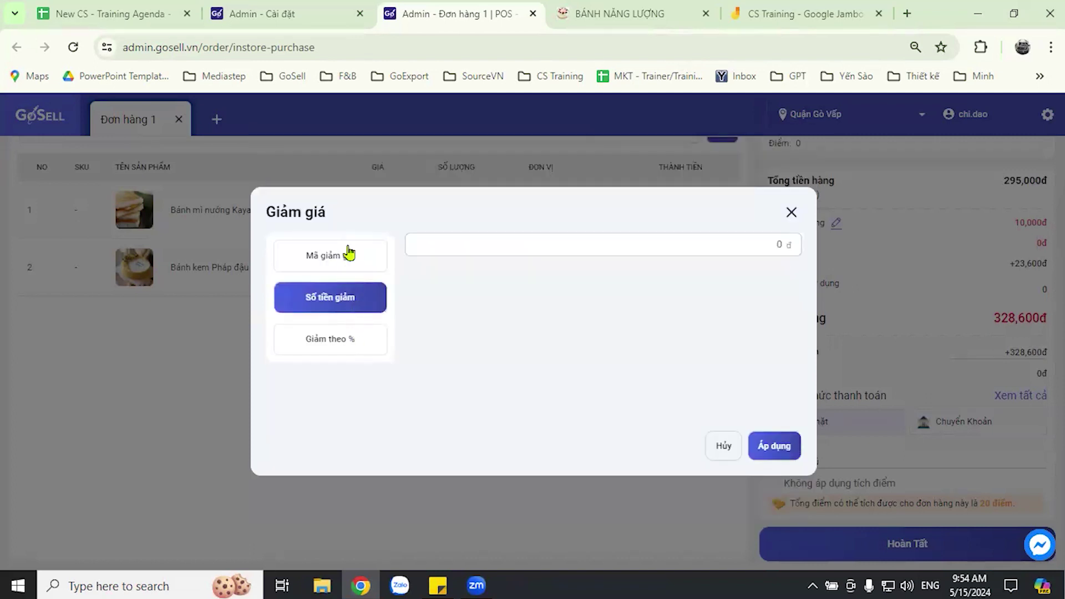
click(350, 252)
scroll(599, 311, down, 15)
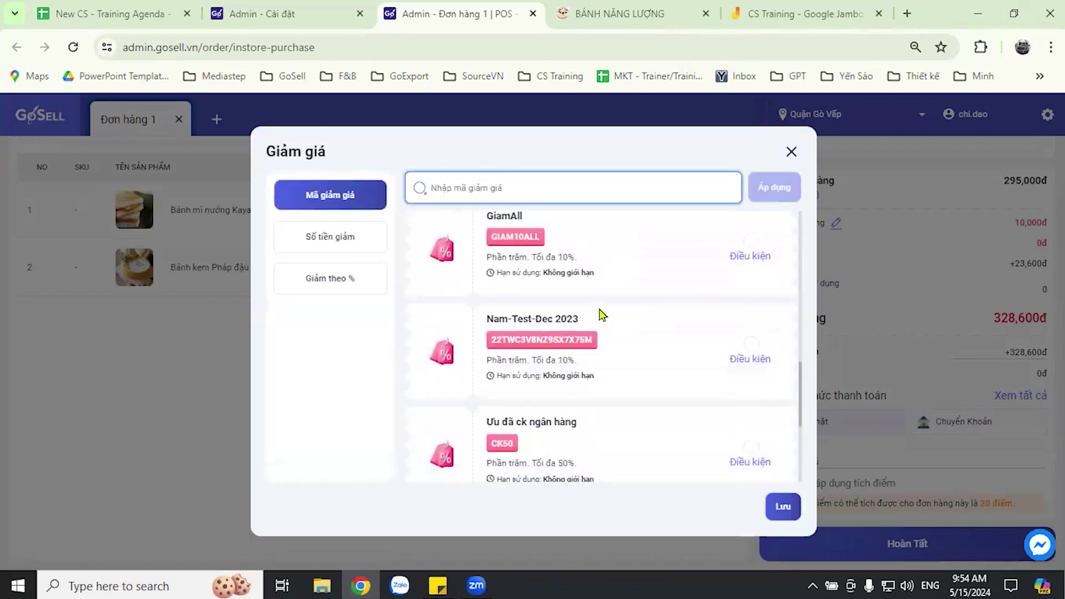
scroll(601, 311, up, 10)
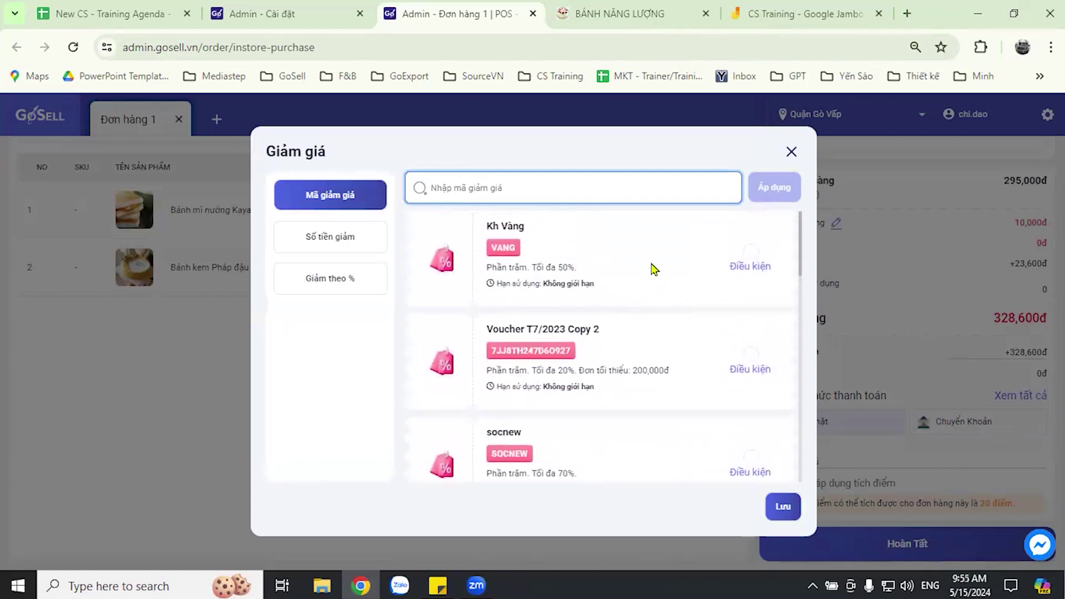
- Apply the SOCNEW voucher for 206,500đ off, leaving a 112,100đ total
click(751, 251)
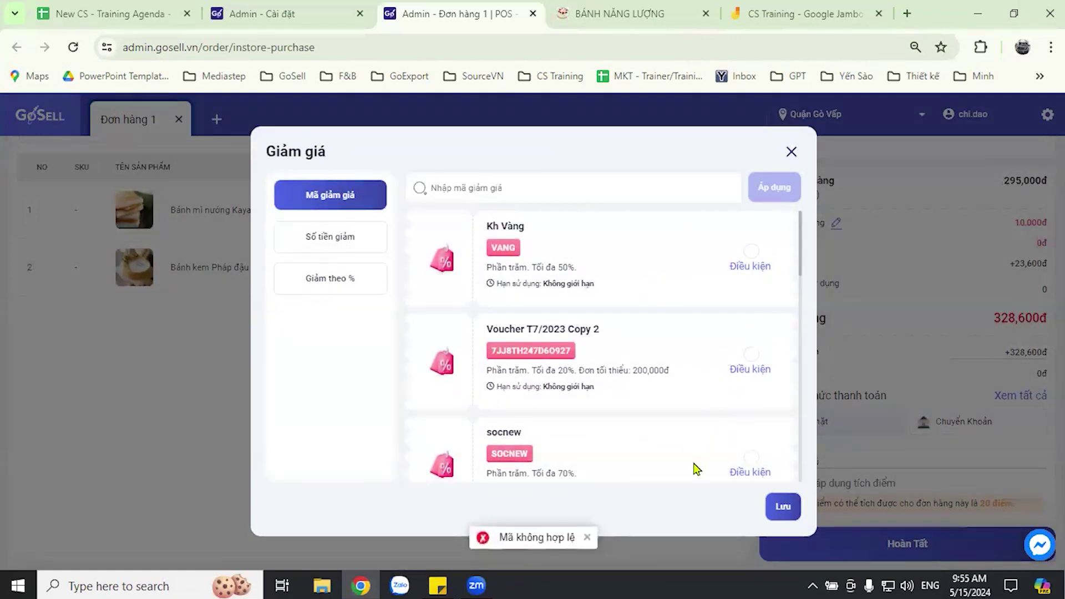
click(751, 356)
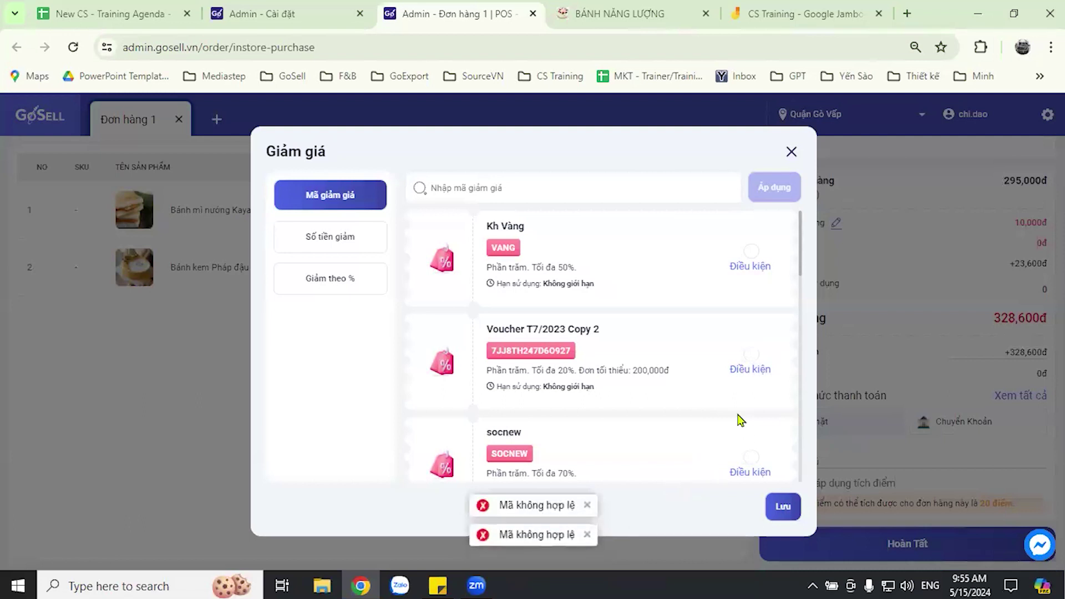
scroll(744, 421, down, 1)
click(754, 379)
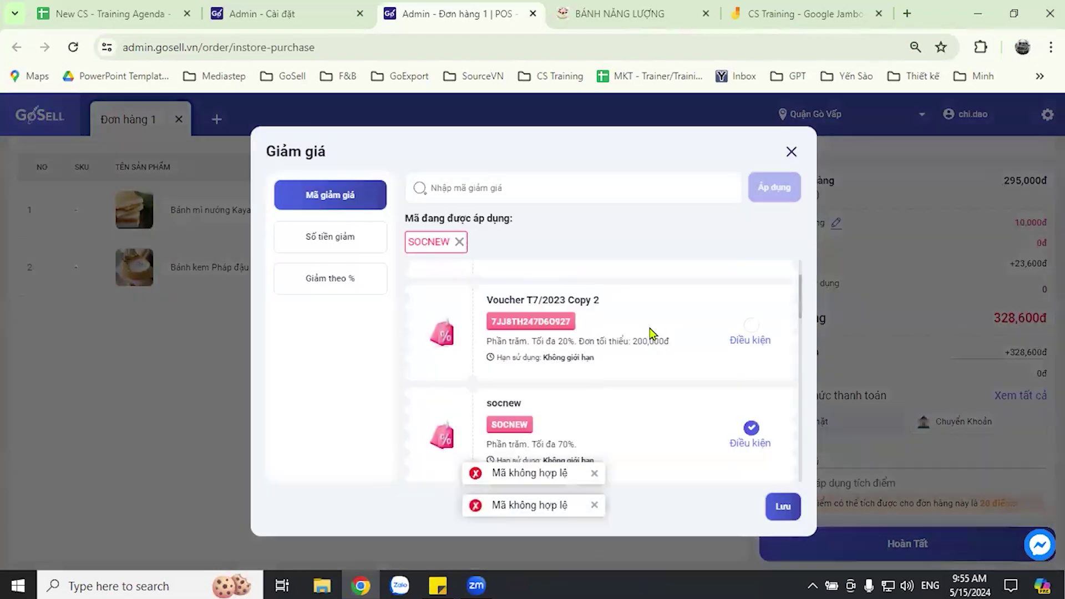
scroll(650, 327, down, 3)
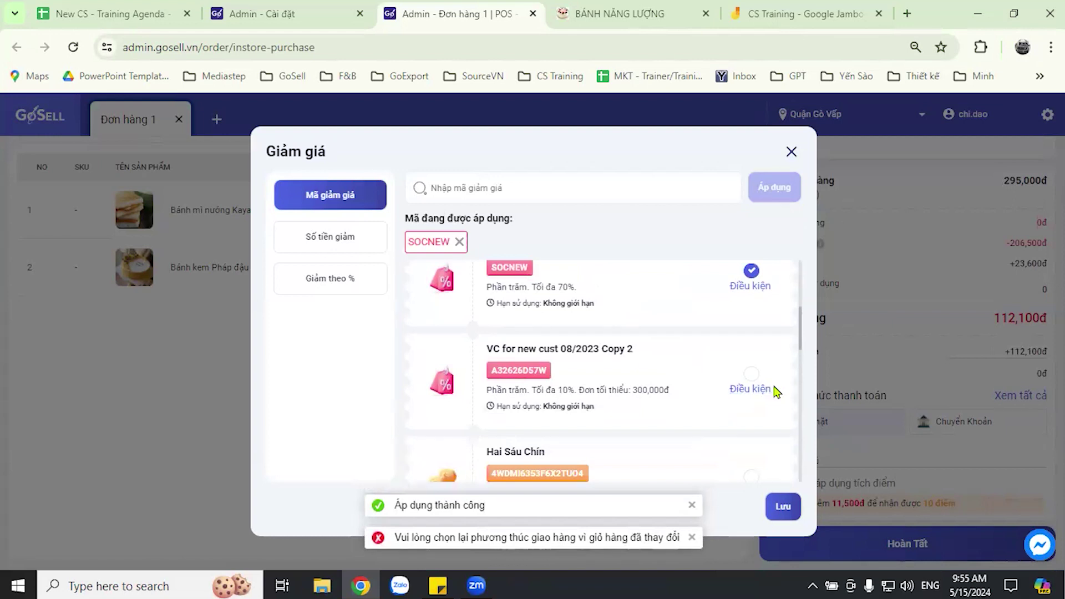
scroll(664, 373, up, 1)
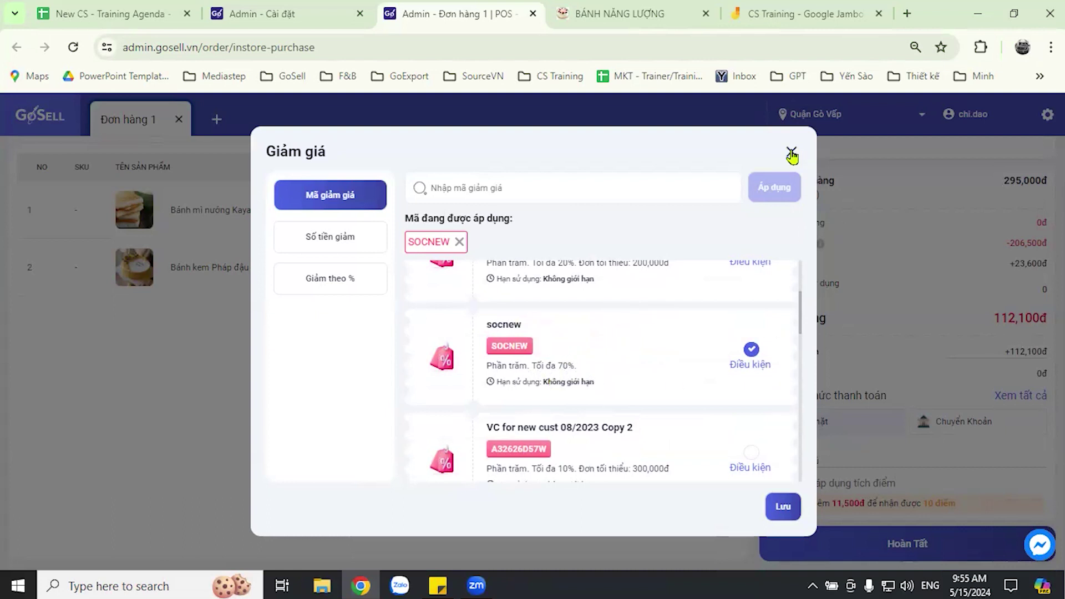
click(1035, 271)
drag(994, 318, 1043, 318)
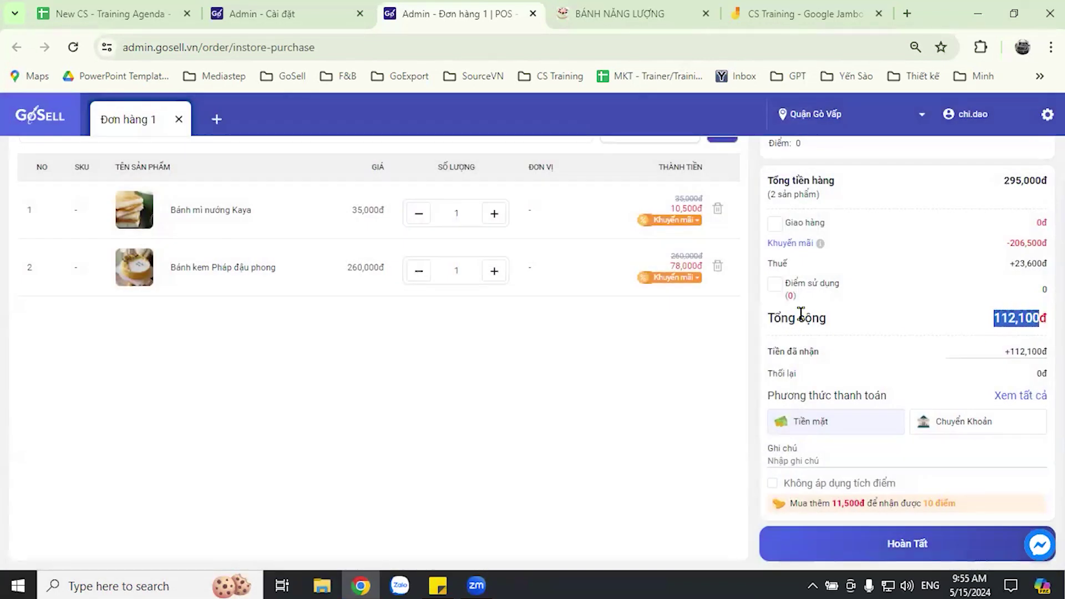
click(948, 331)
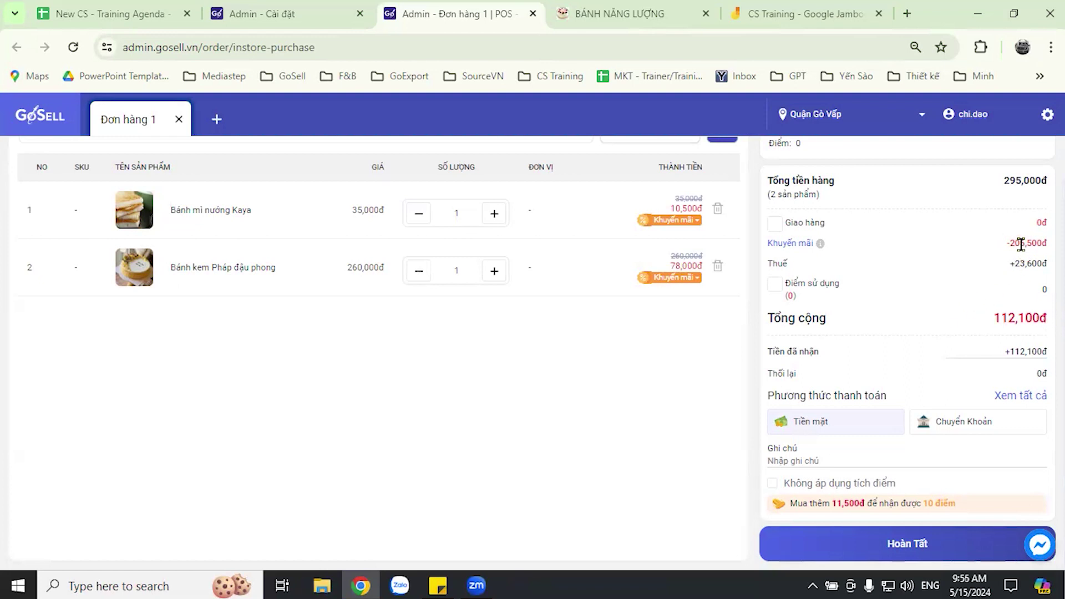
mouse_move(819, 244)
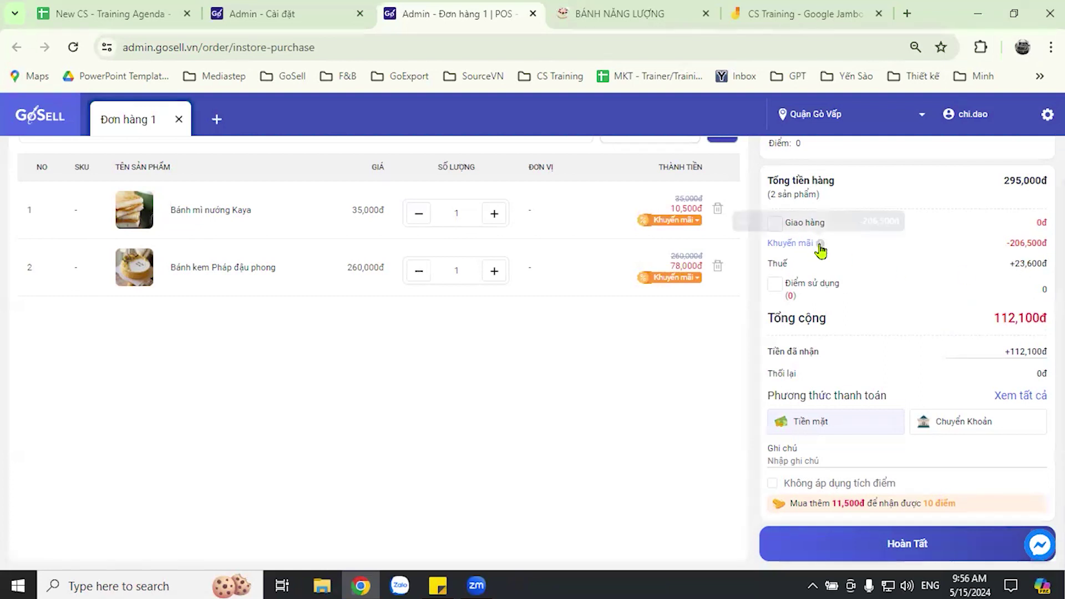
- Compare the Số tiền giảm and Giảm theo % discount tabs, then return to Mã giảm giá
click(774, 228)
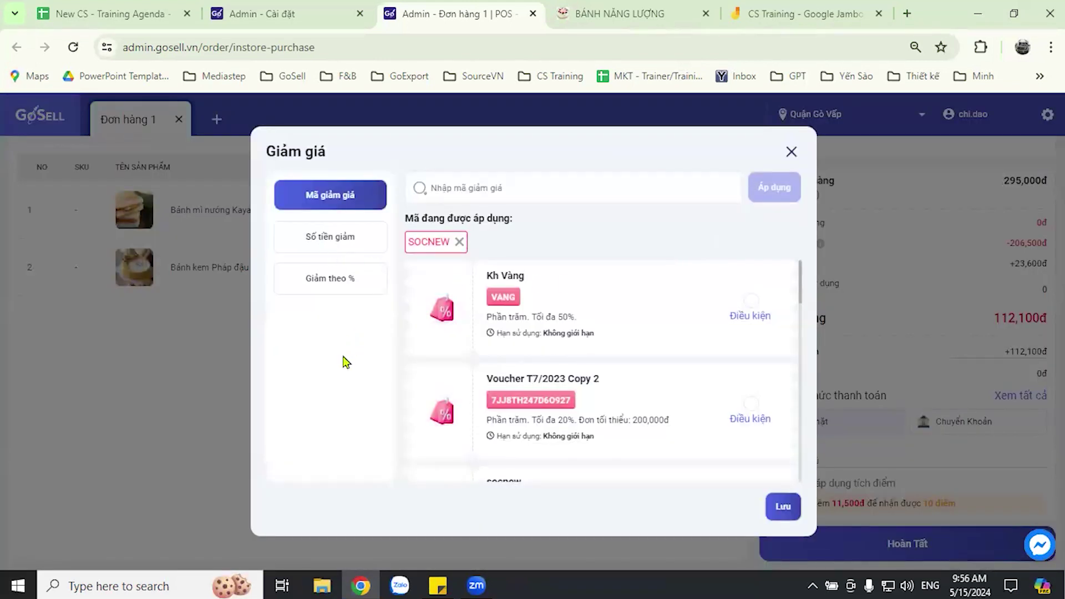
click(340, 243)
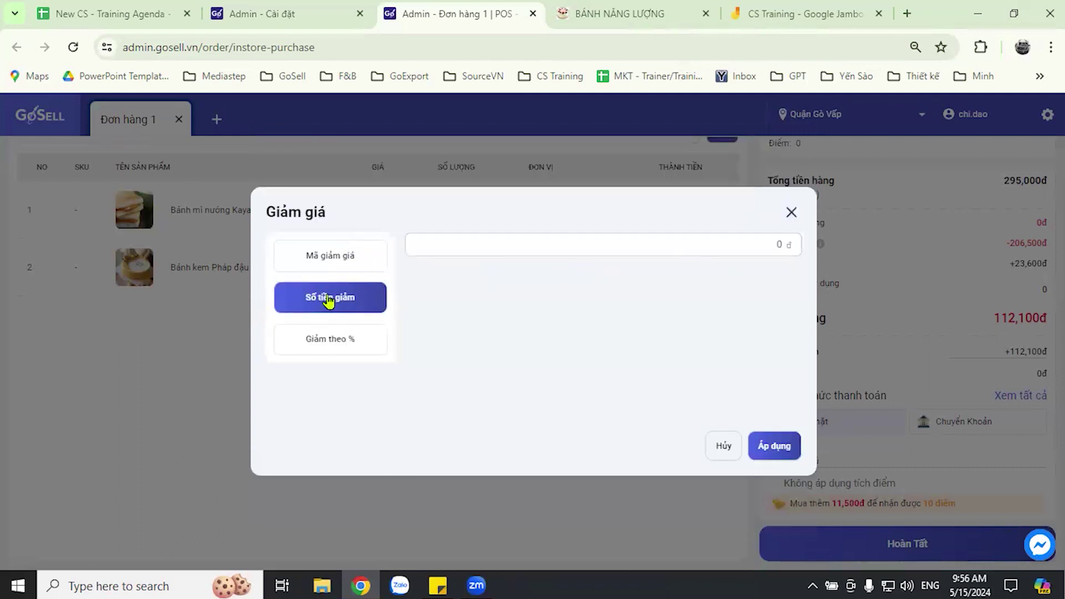
click(337, 345)
click(341, 312)
click(335, 349)
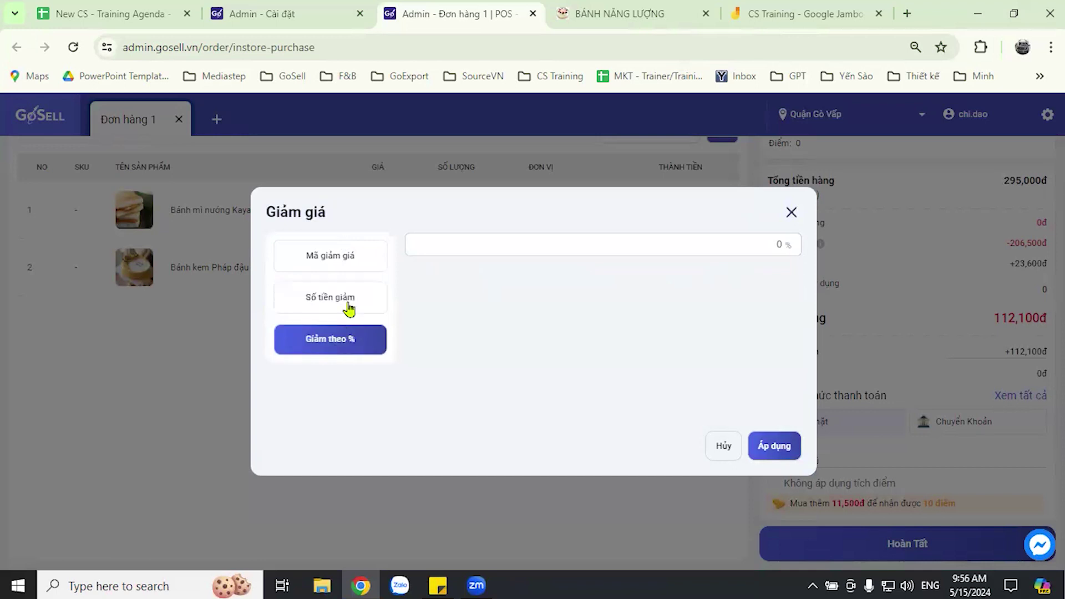
click(338, 254)
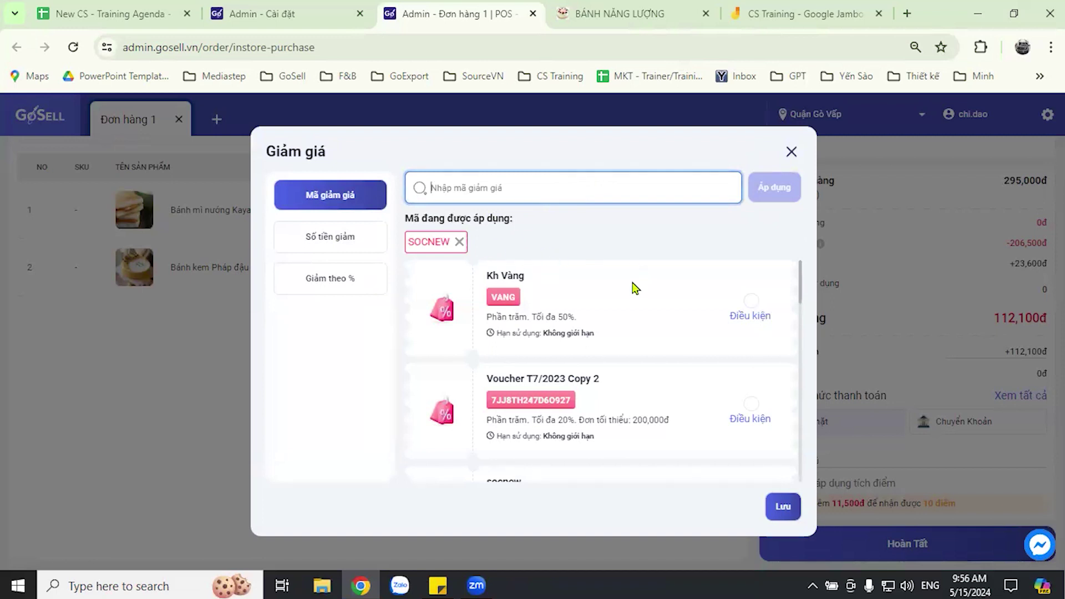
- Try the Hai Sáu Chín voucher, then close the window with SOCNEW still applied
scroll(611, 332, down, 2)
scroll(610, 332, down, 6)
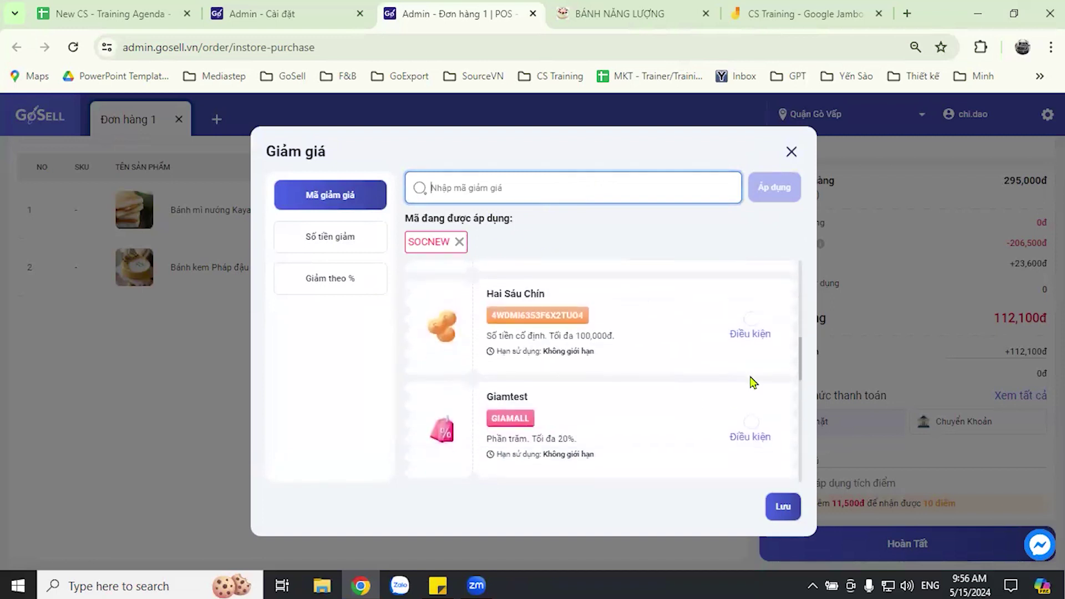
scroll(712, 363, up, 2)
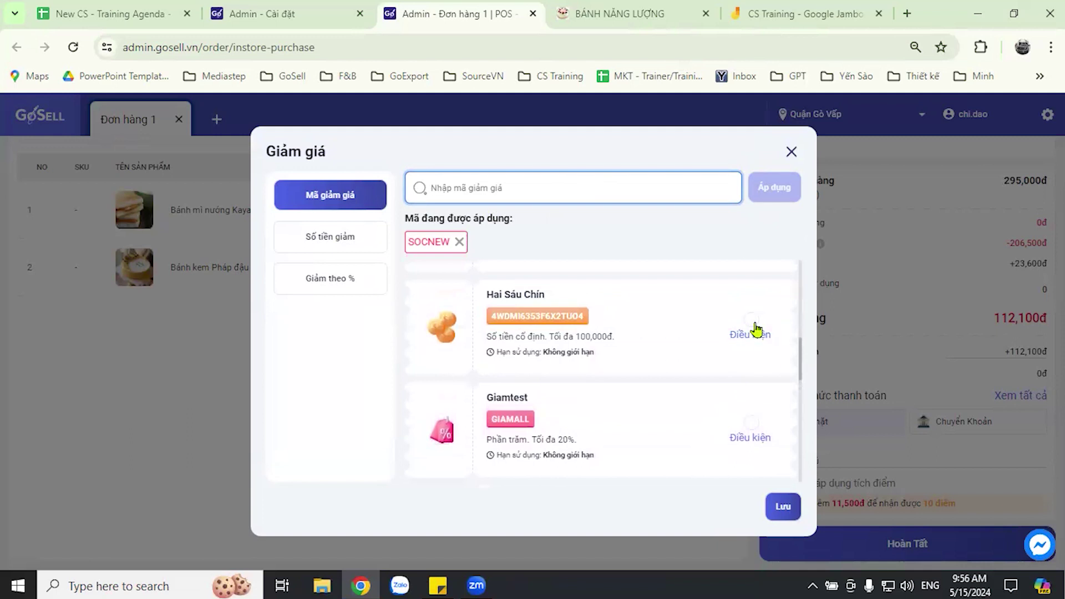
click(752, 321)
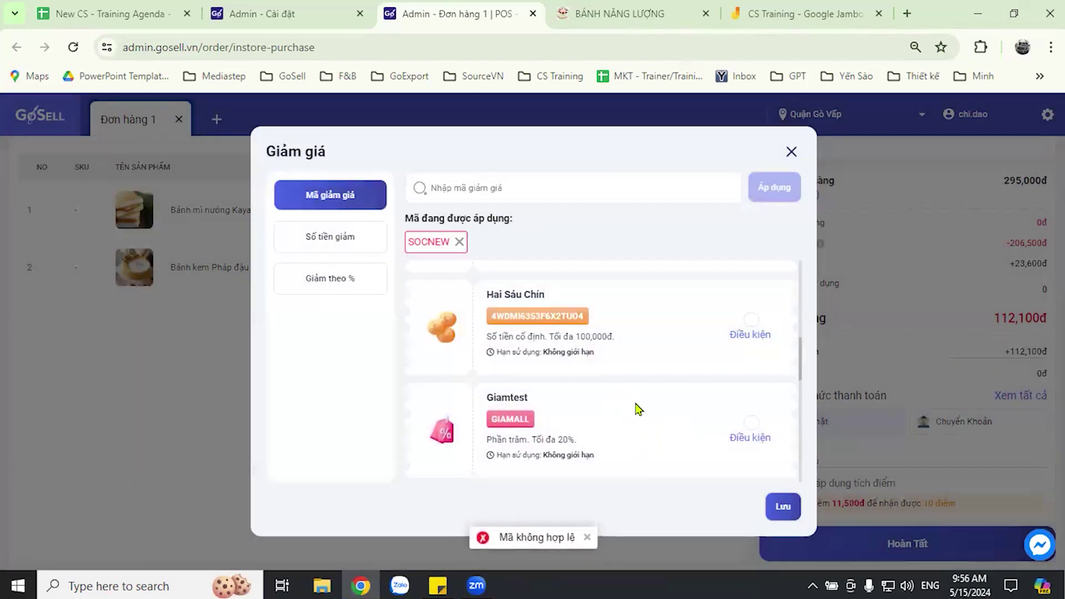
click(792, 154)
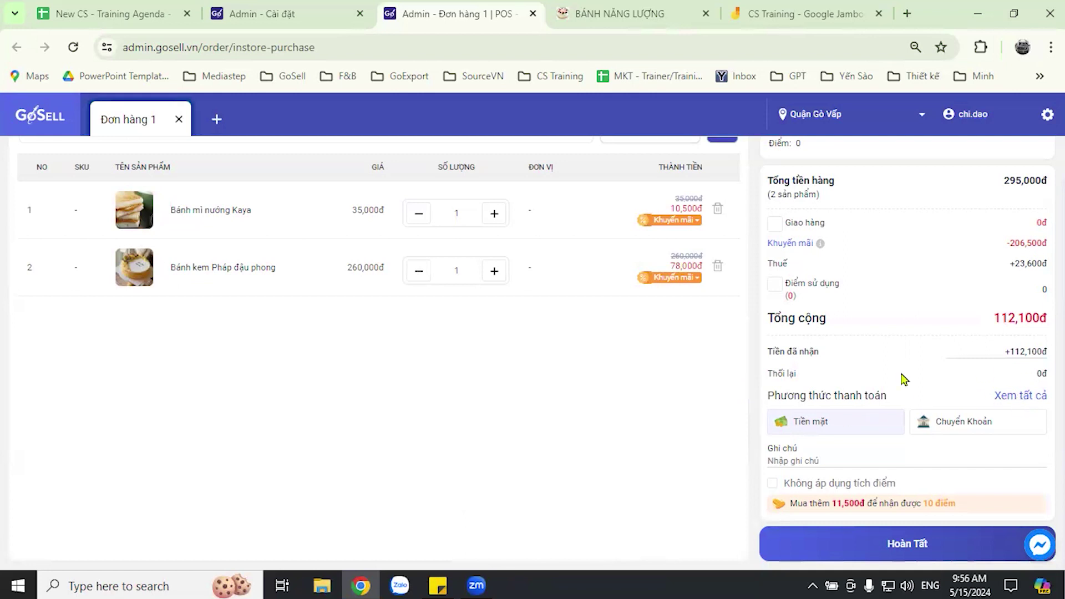
click(1009, 395)
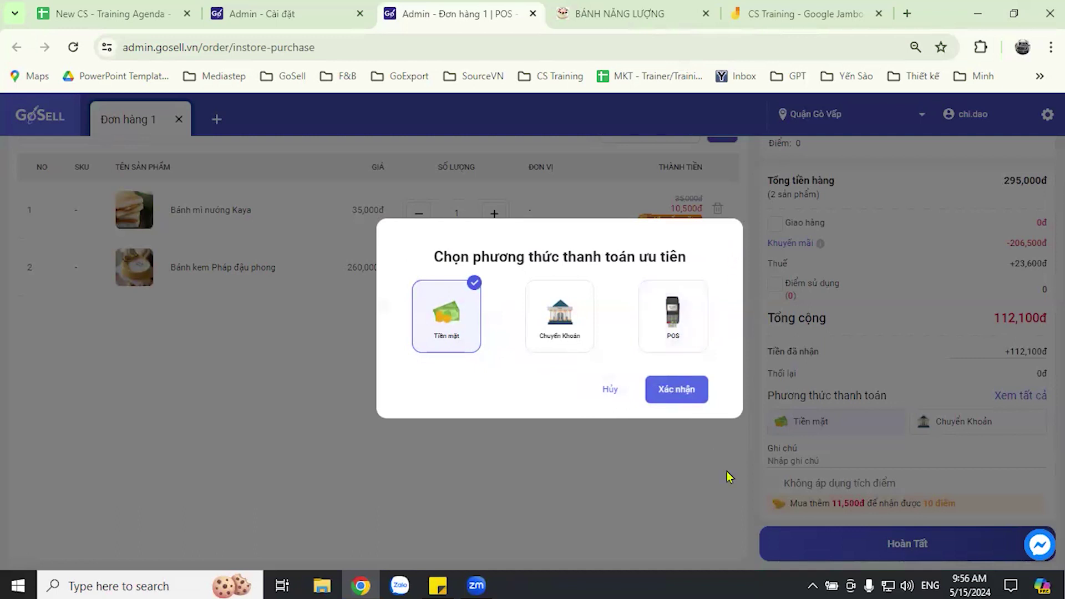
click(609, 395)
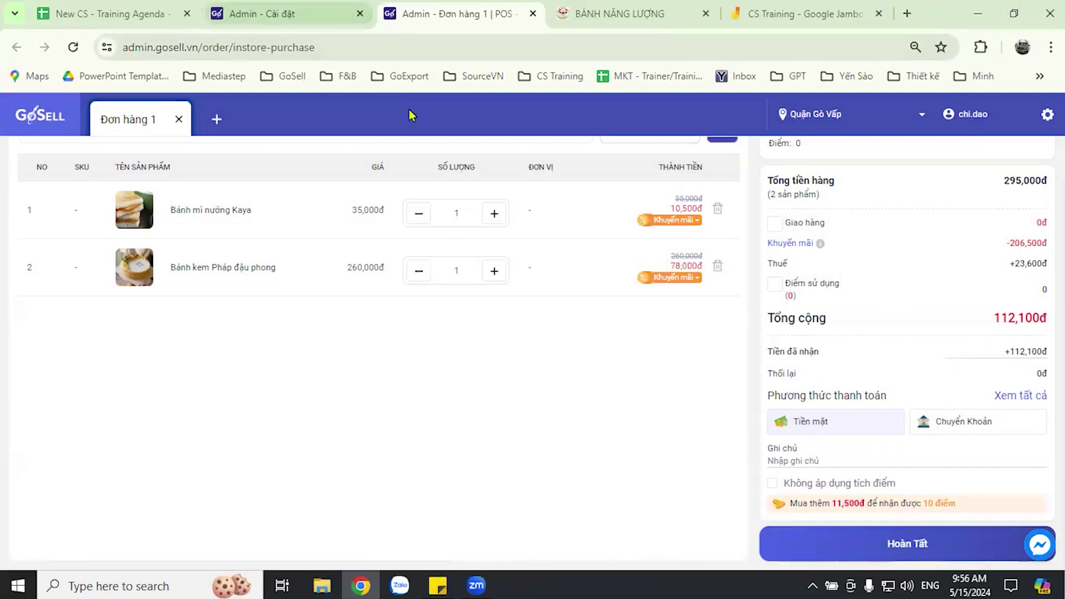
key(ctrl+shift+Tab)
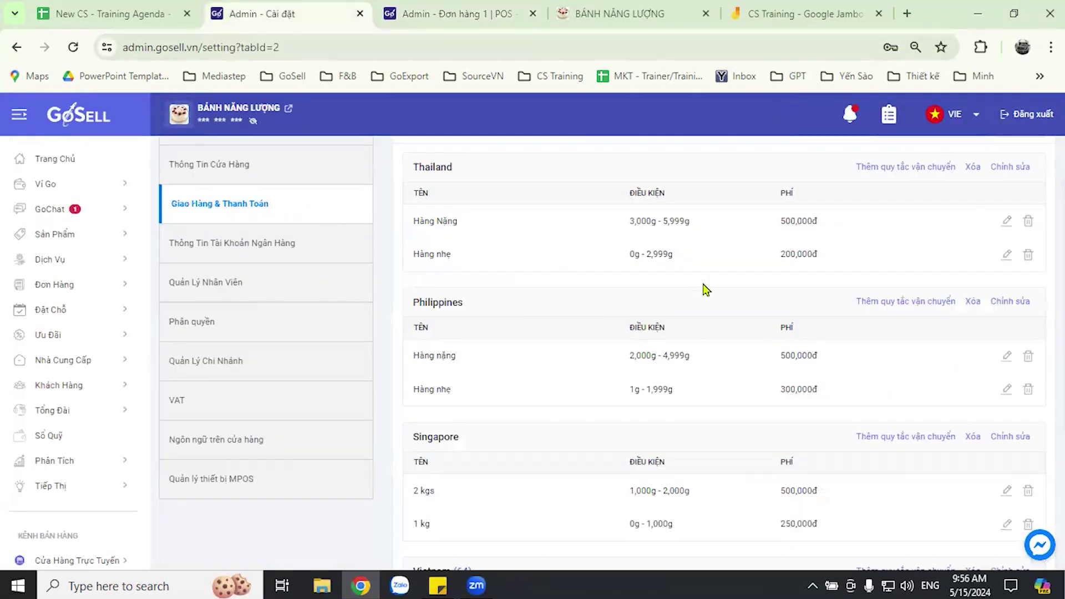
scroll(798, 259, up, 2)
click(411, 196)
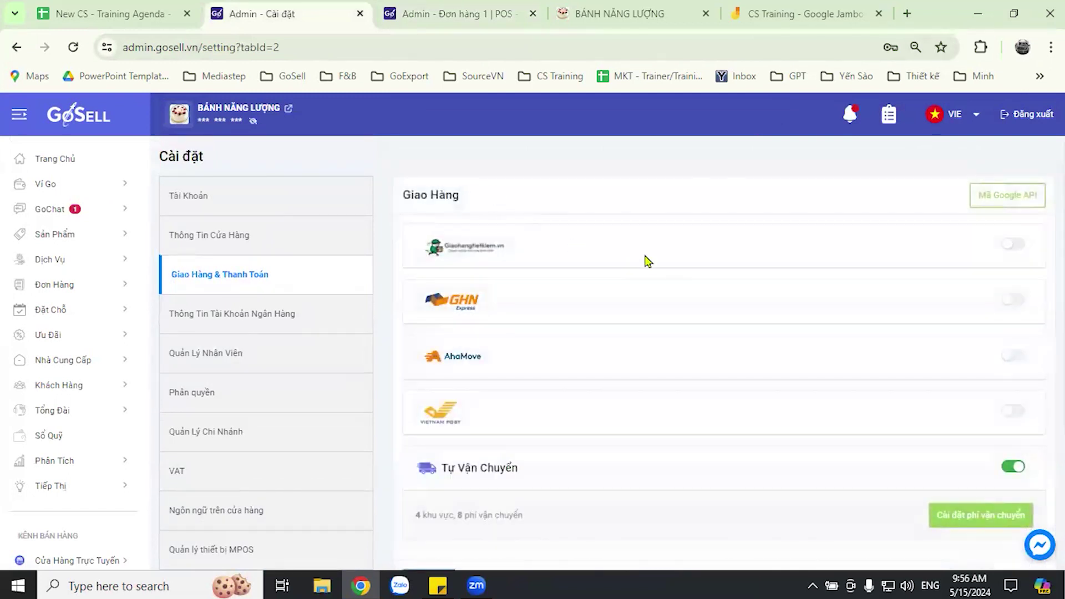
scroll(655, 262, down, 2)
scroll(665, 263, down, 8)
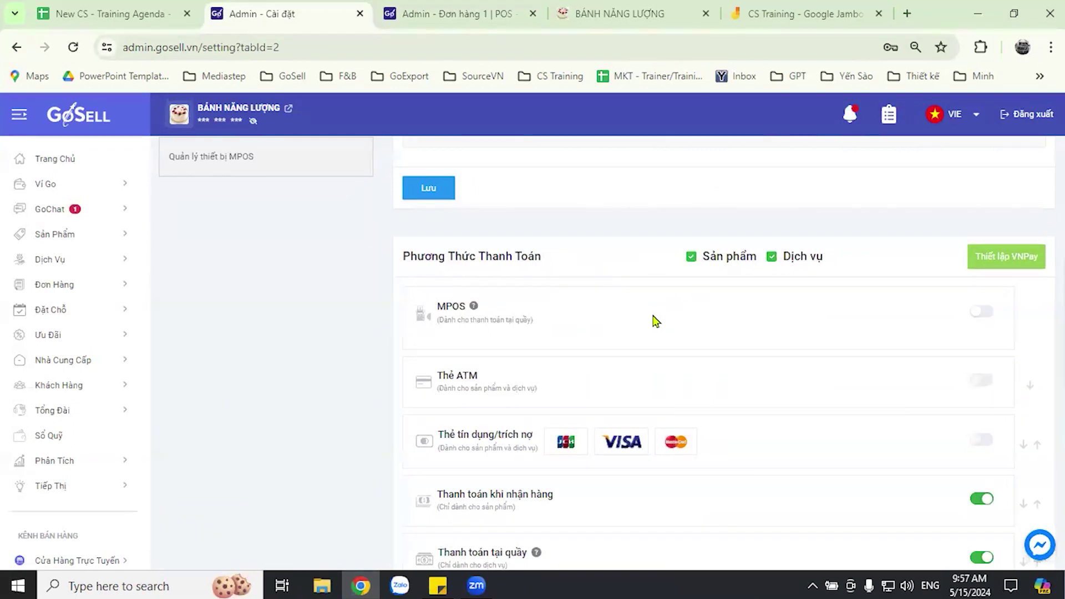
scroll(658, 309, down, 2)
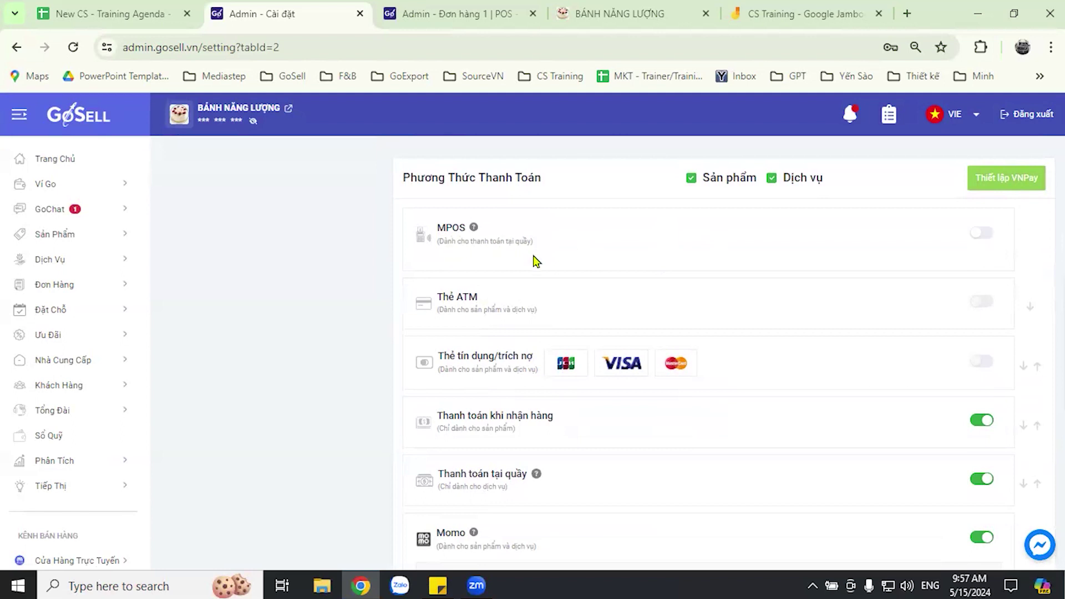
scroll(535, 261, down, 2)
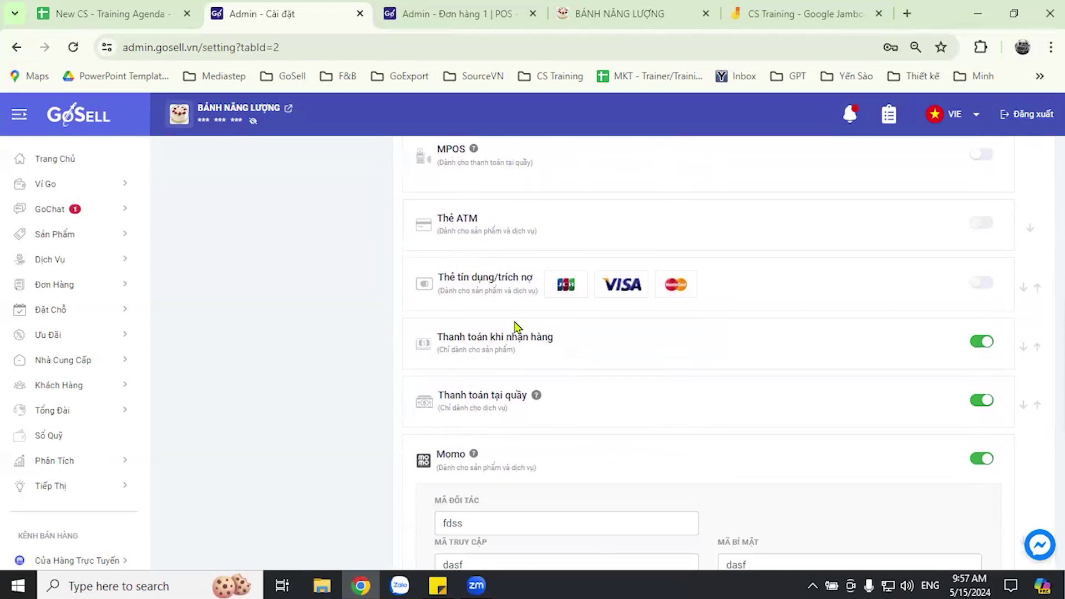
scroll(505, 321, down, 4)
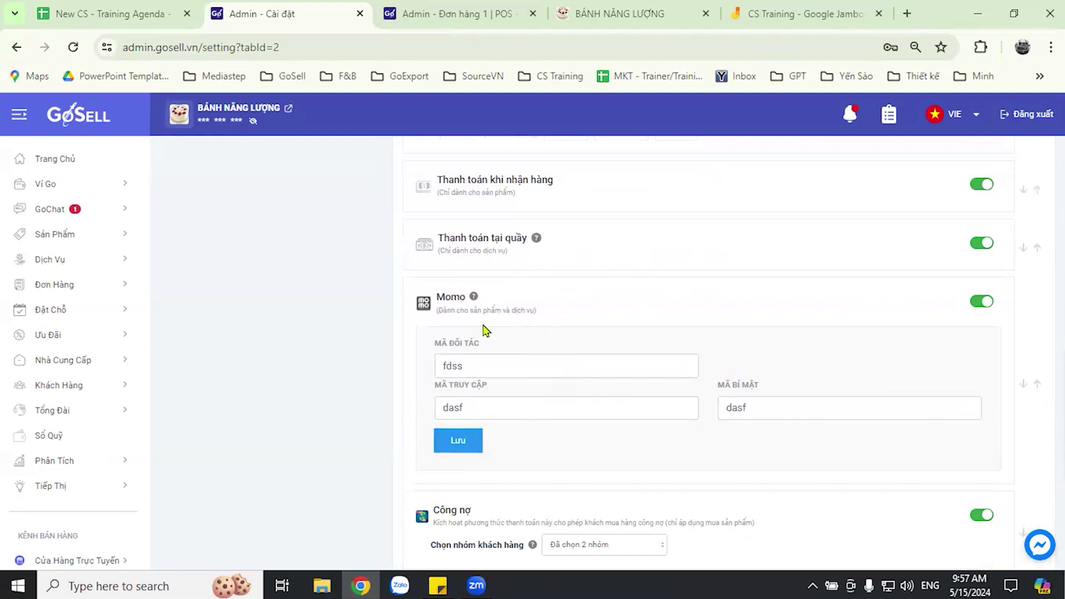
scroll(563, 324, down, 2)
scroll(589, 322, down, 4)
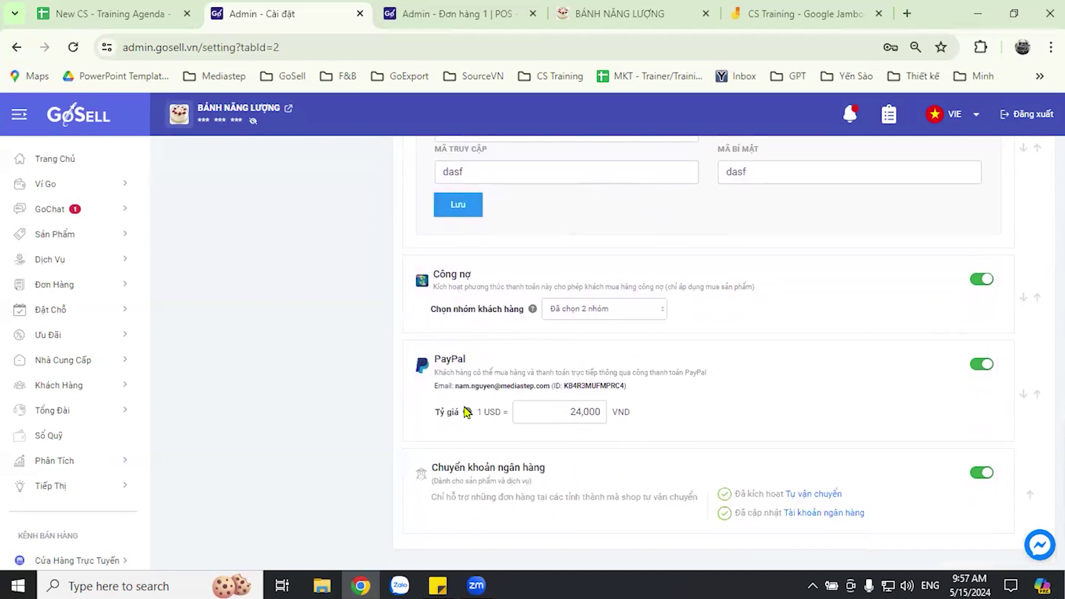
scroll(453, 405, down, 2)
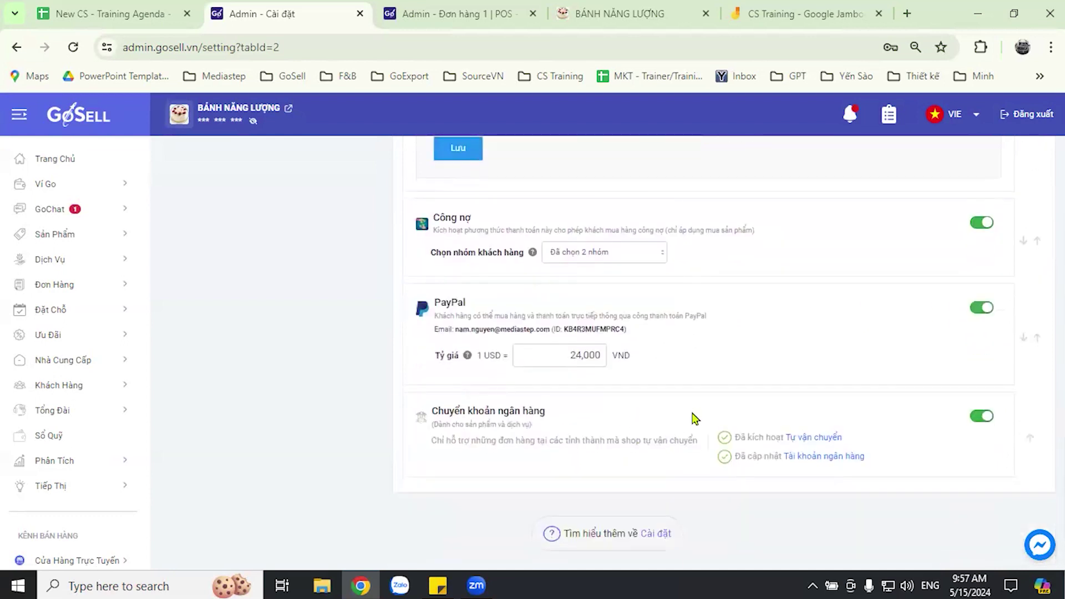
scroll(816, 410, up, 2)
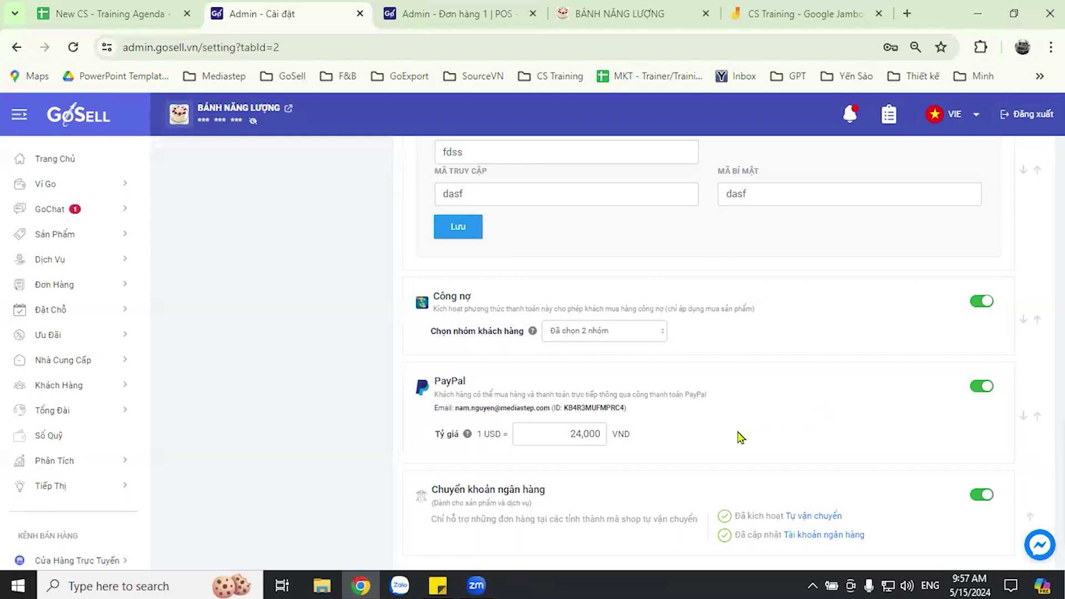
scroll(710, 428, up, 5)
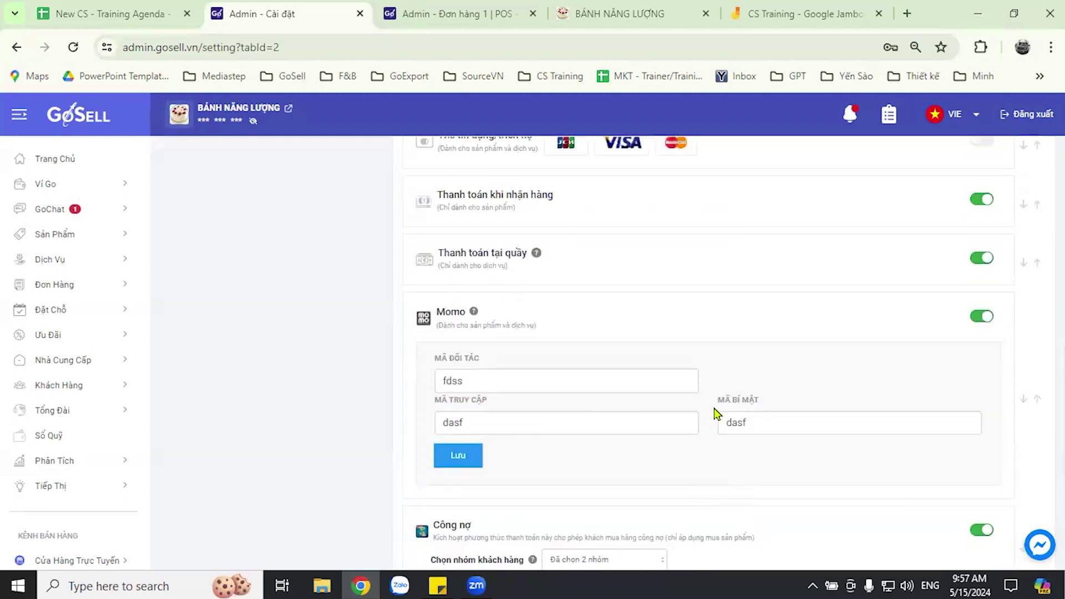
scroll(630, 255, up, 5)
key(ctrl+Tab)
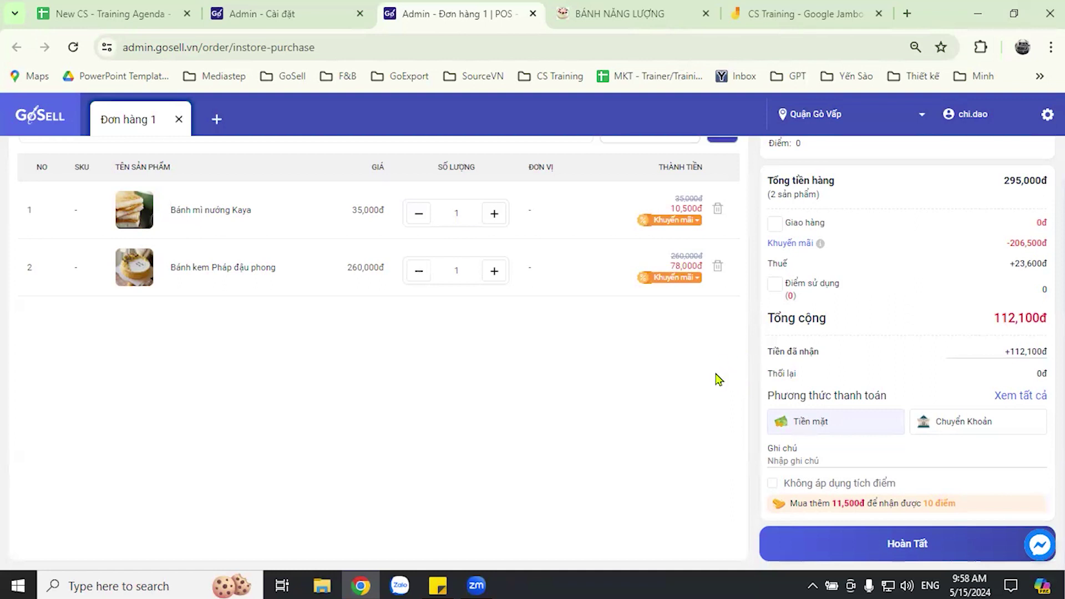
- Enter the packing note 'đóng gói cẩn thận nha' in the order's Ghi chú field
click(845, 458)
text(đóng gói cẩn thận nha)
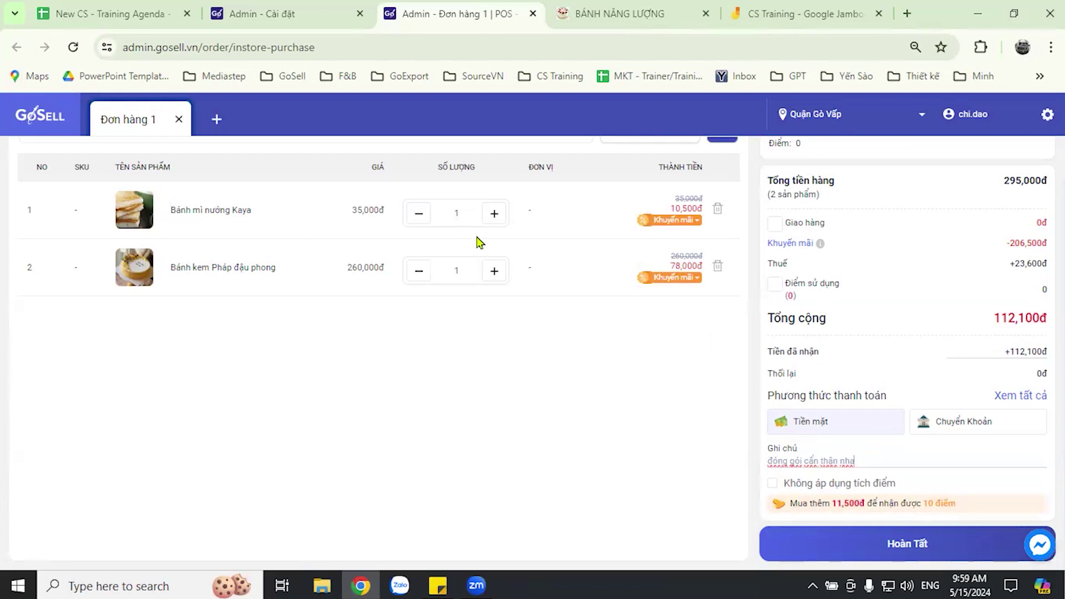
- Add Francesinha at 40,000đ from the product list, bringing the order to 127,300đ
scroll(432, 240, up, 1)
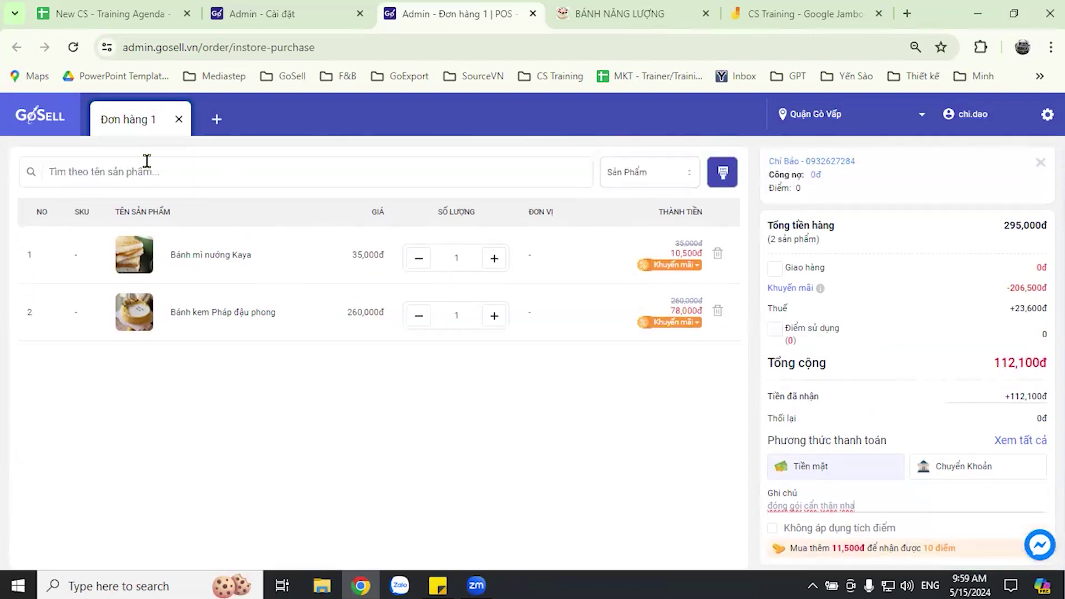
click(145, 173)
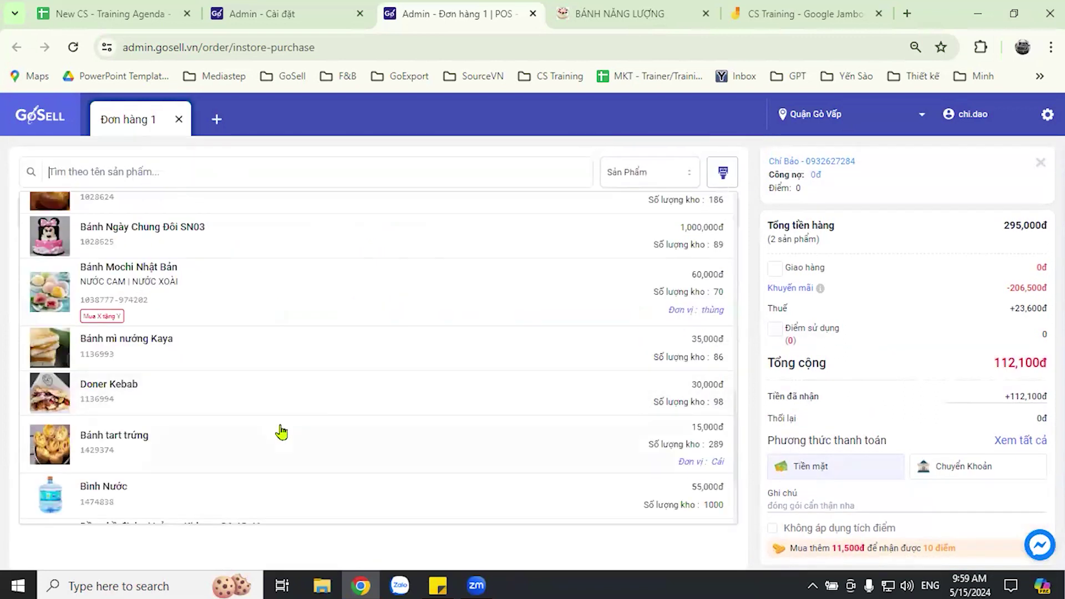
scroll(183, 456, down, 1)
scroll(187, 456, down, 1)
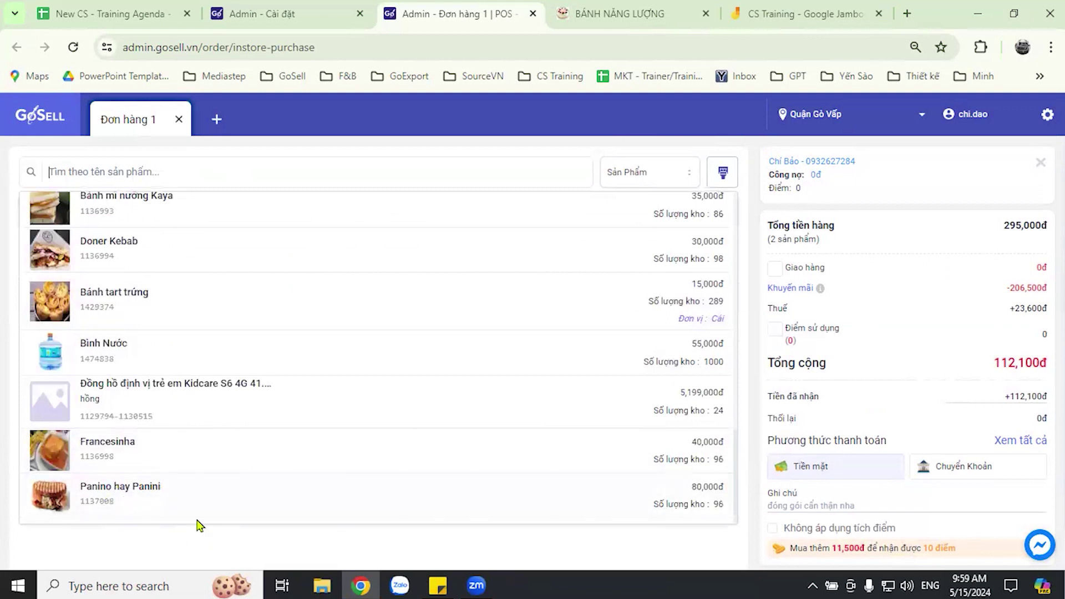
click(95, 465)
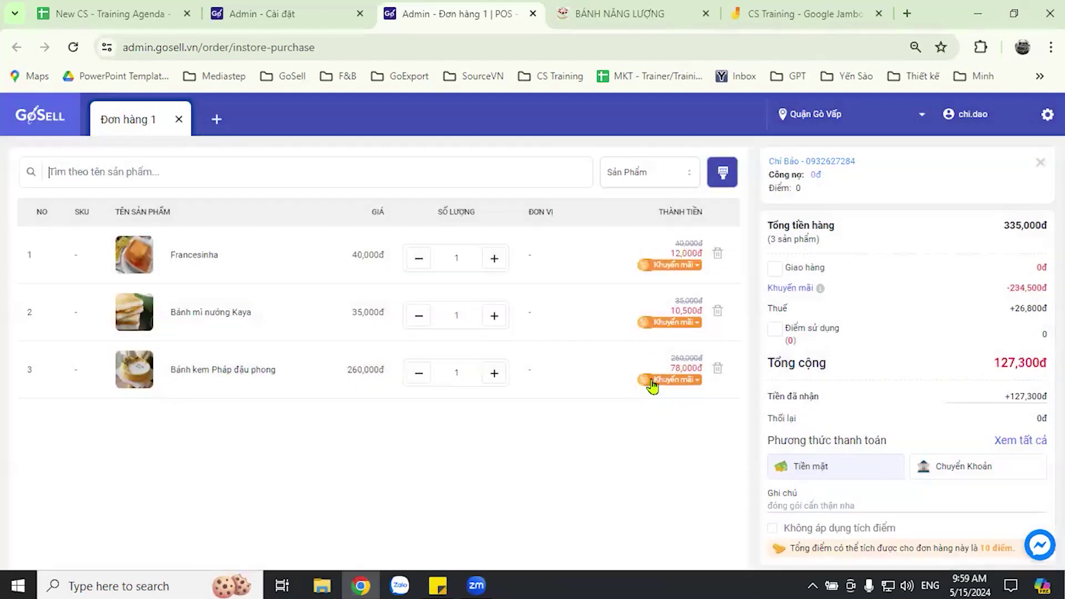
scroll(832, 358, down, 1)
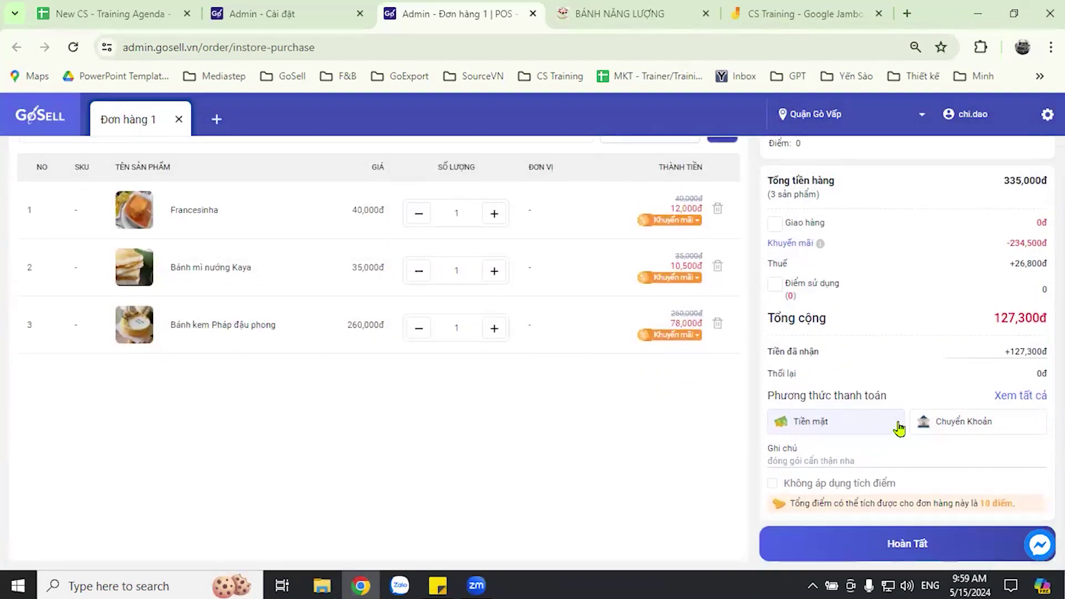
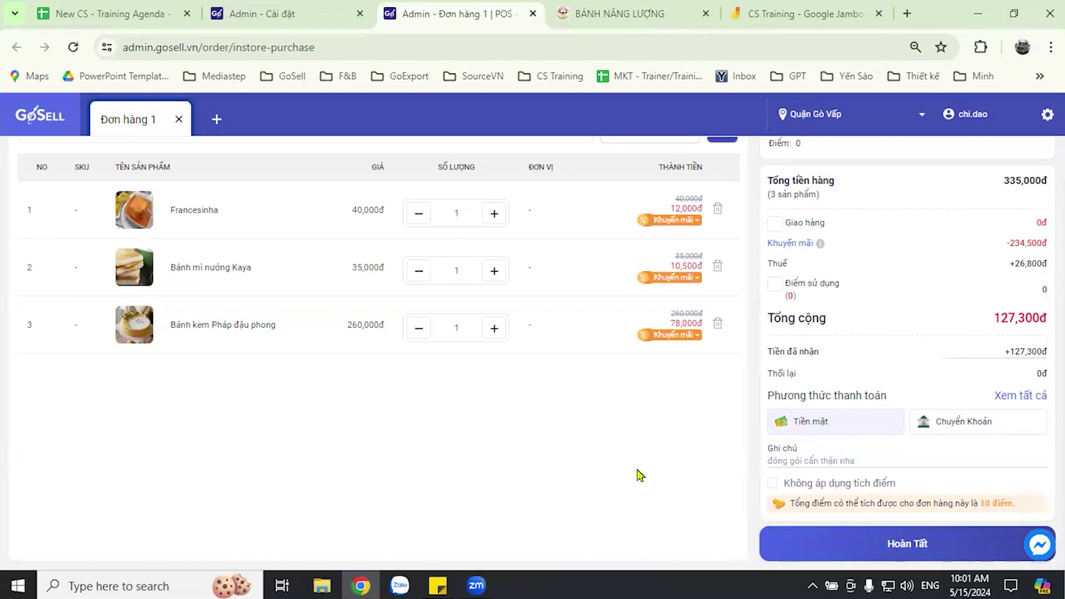
- Complete the 127,300đ cash in-store order with Hoàn Tất, leaving the POS cart empty
scroll(613, 405, up, 1)
scroll(699, 438, down, 1)
scroll(711, 450, up, 1)
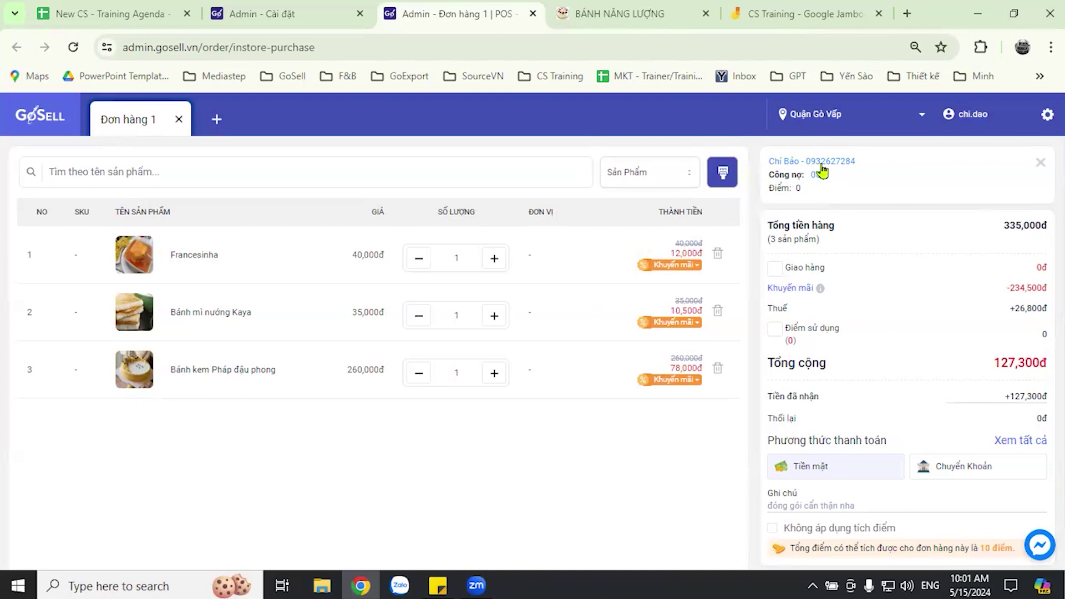
scroll(746, 365, down, 1)
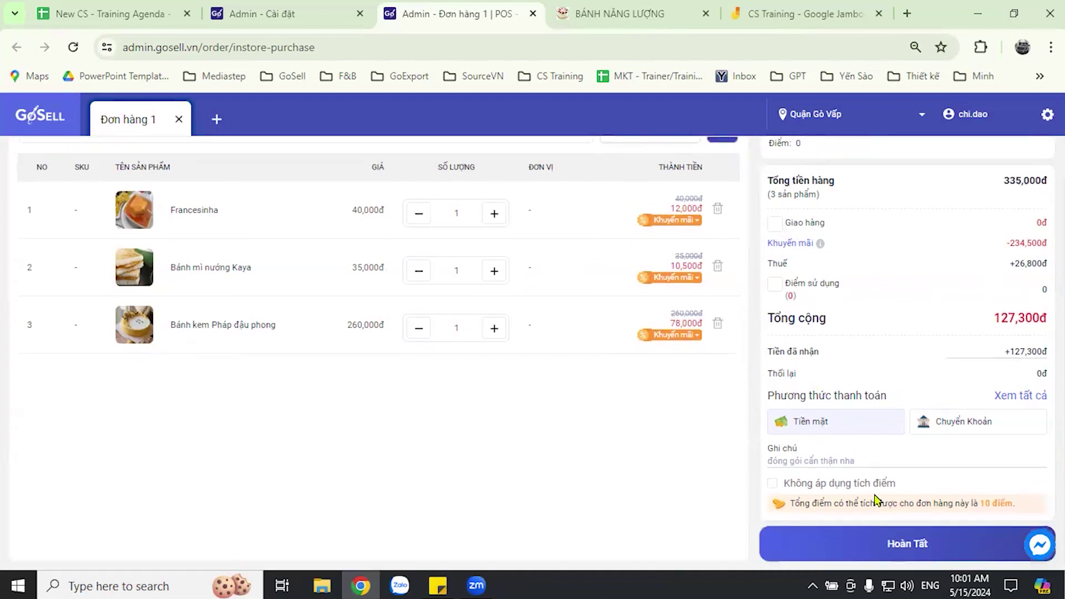
click(930, 549)
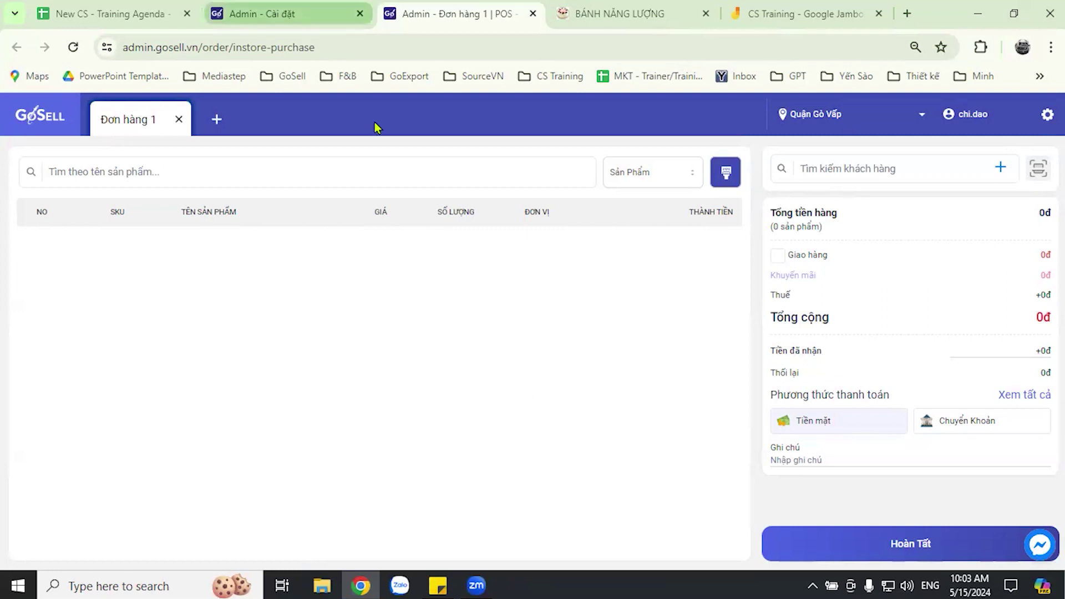
- From the Admin - Cài đặt tab, open Đơn Hàng to see the new 127,300đ order
click(283, 13)
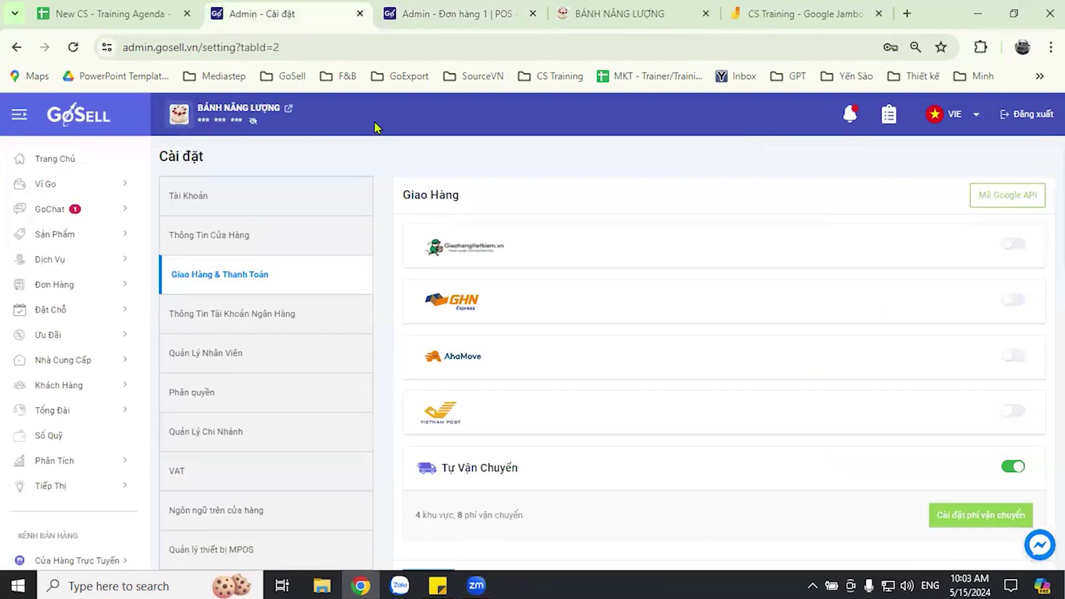
click(78, 287)
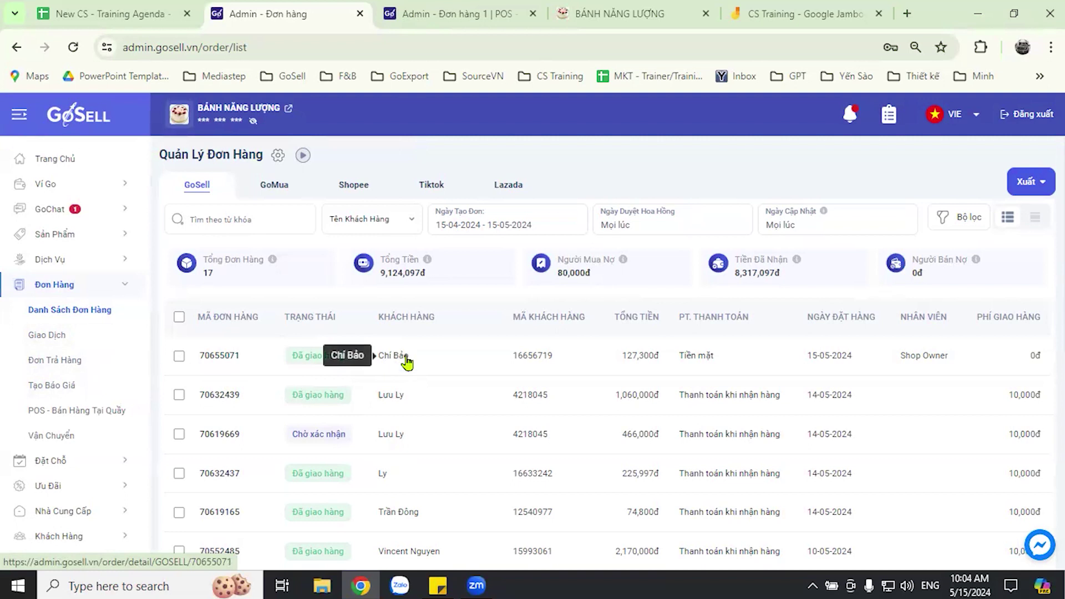
- Open the newest 127,300đ order and review its three discounted items and cash payment
click(228, 355)
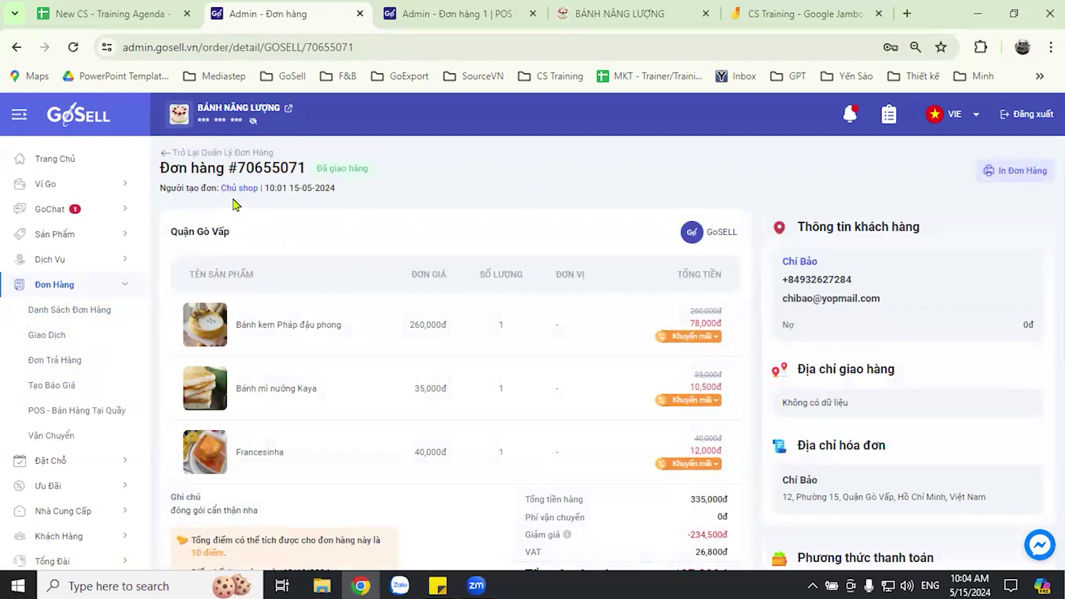
scroll(721, 191, down, 1)
scroll(746, 272, up, 1)
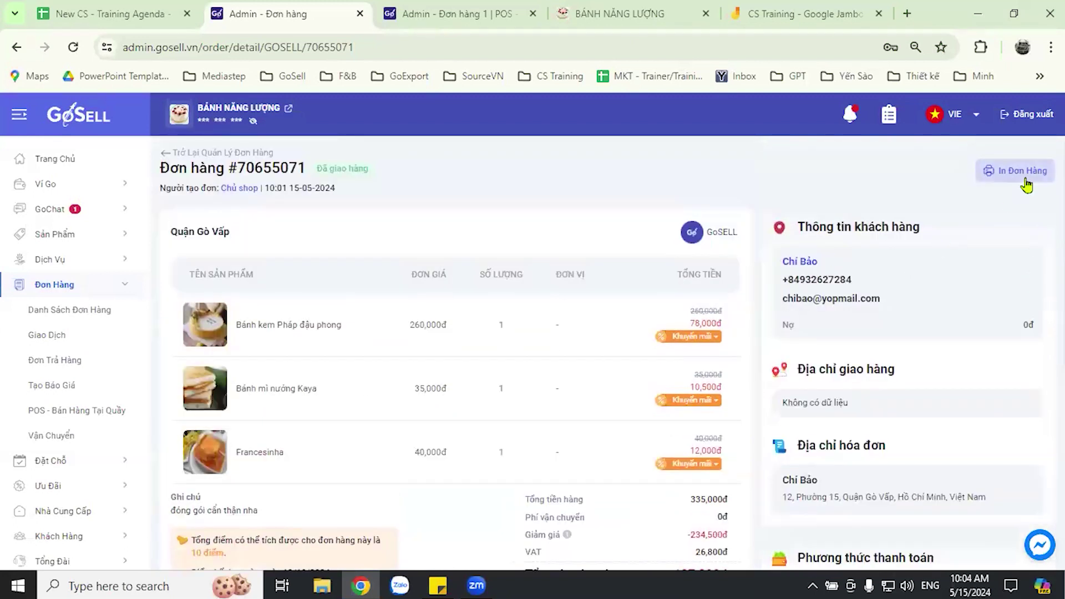
scroll(744, 233, down, 2)
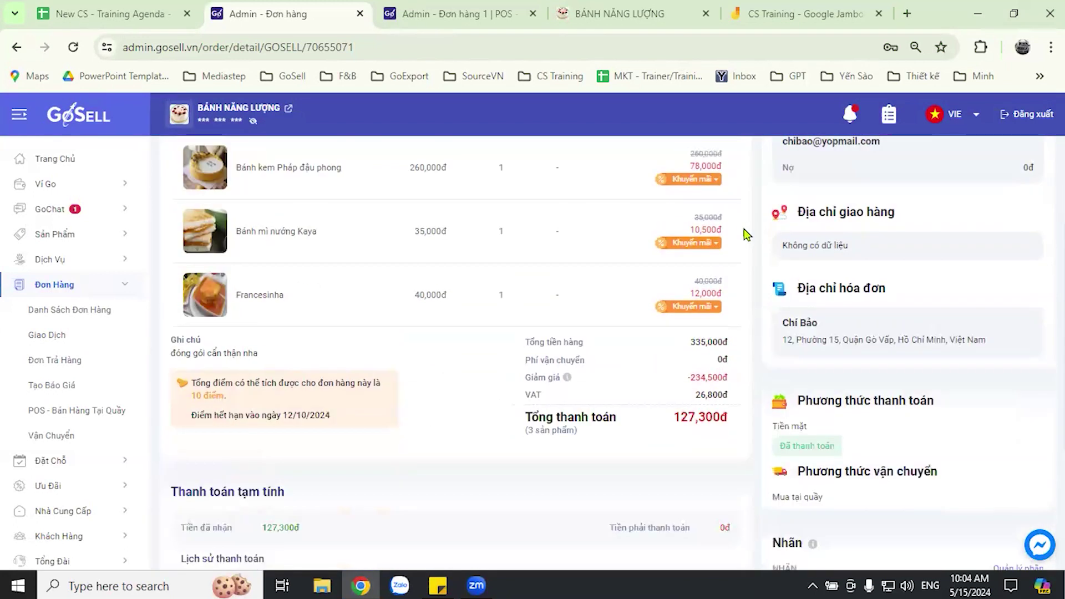
scroll(742, 242, up, 1)
scroll(743, 241, down, 4)
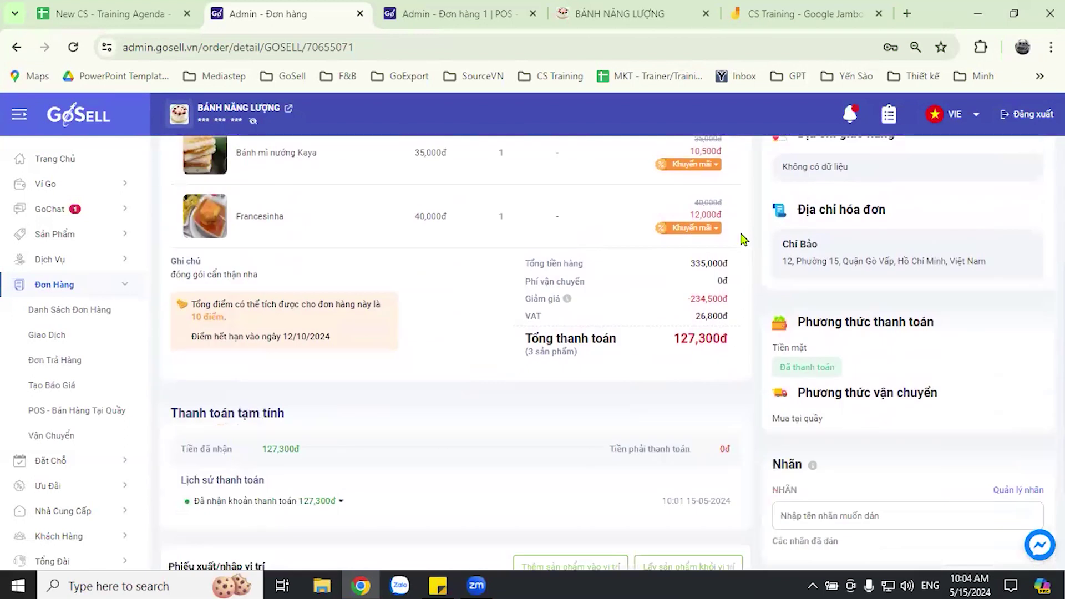
scroll(746, 250, up, 5)
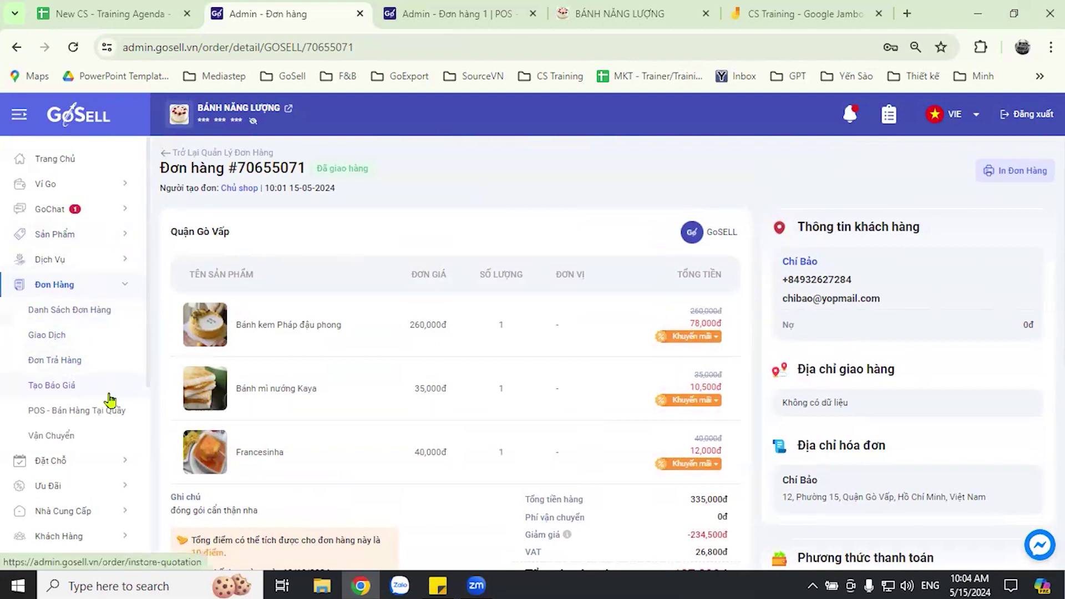
scroll(91, 366, down, 3)
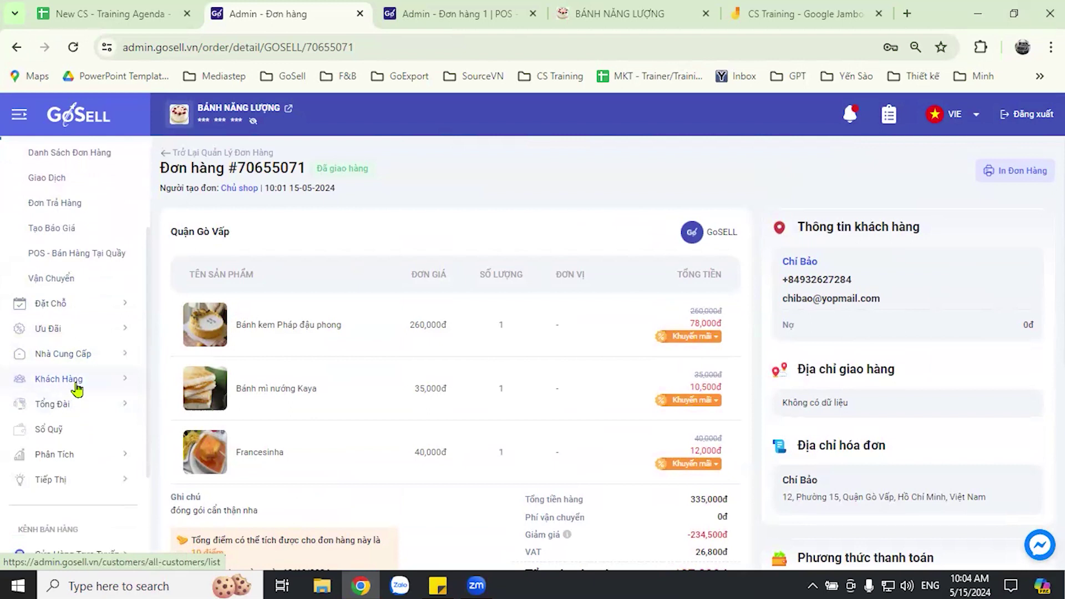
click(77, 389)
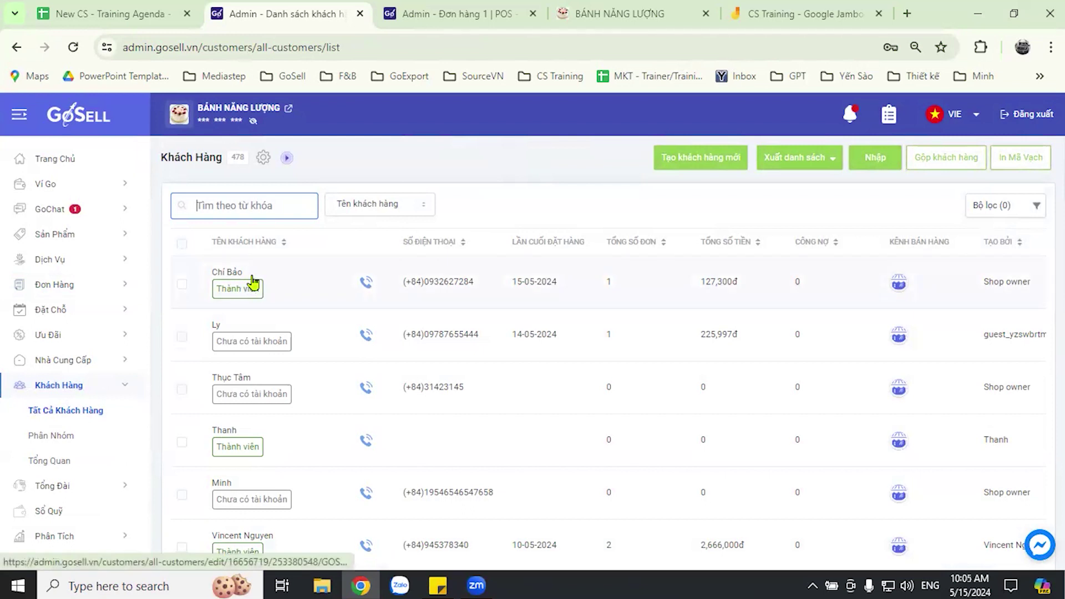
click(253, 283)
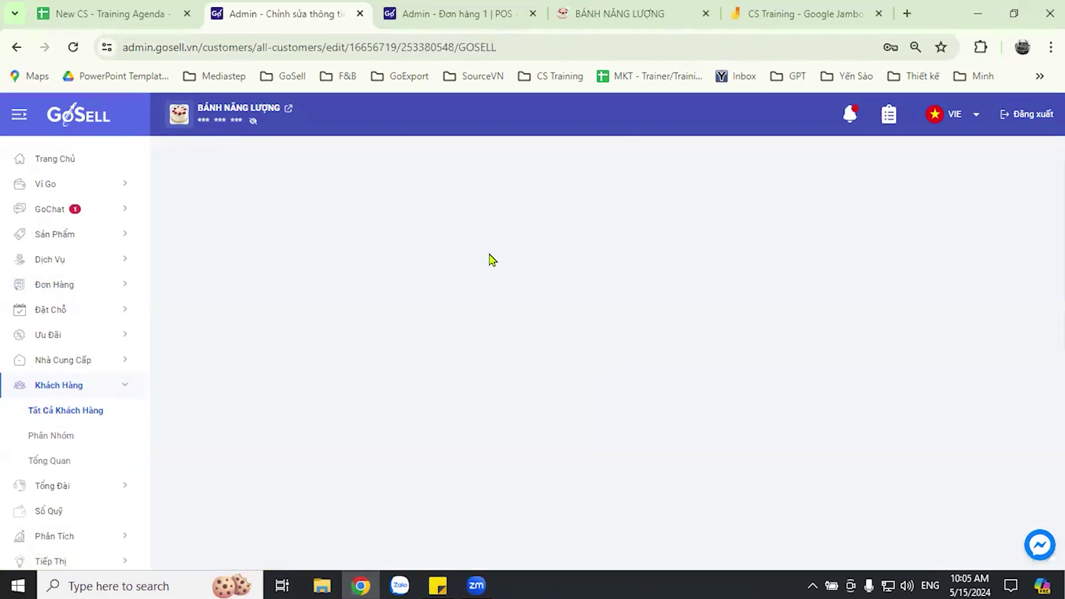
scroll(496, 294, down, 4)
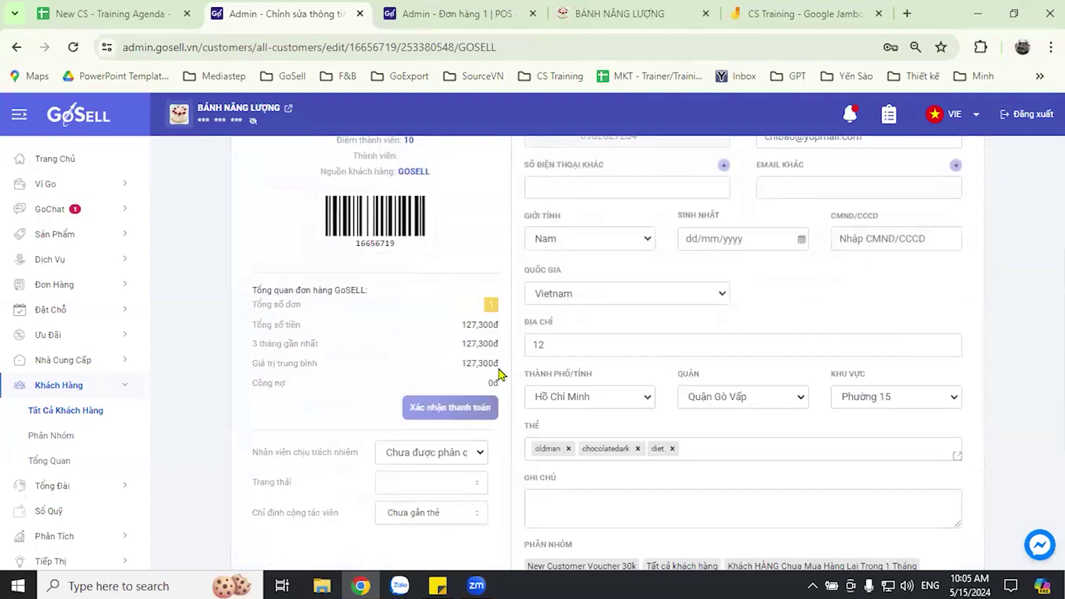
scroll(504, 389, down, 3)
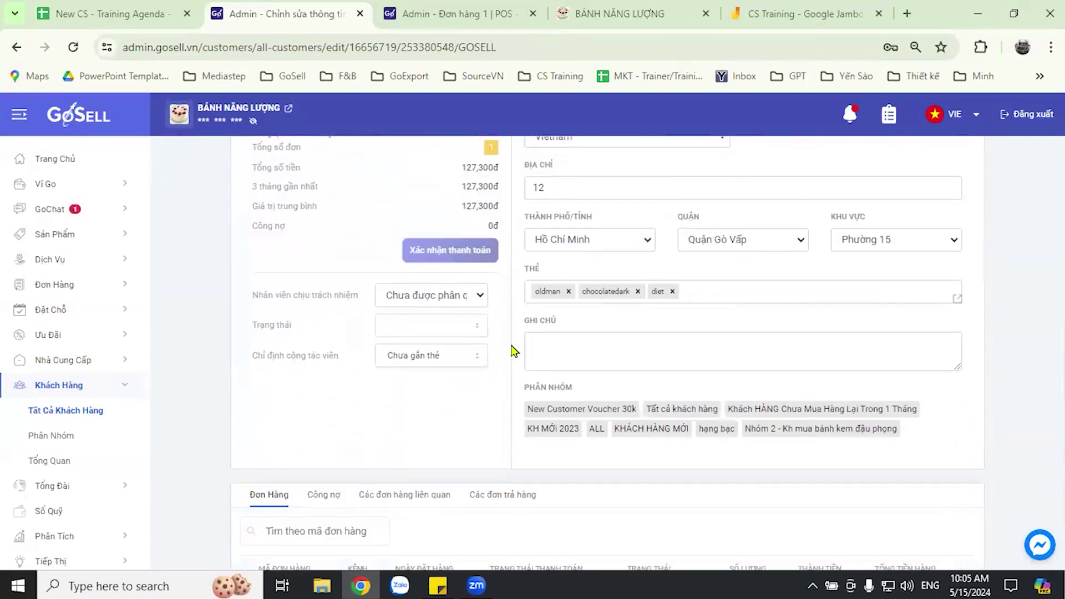
scroll(483, 443, down, 1)
scroll(483, 444, down, 2)
scroll(485, 452, up, 7)
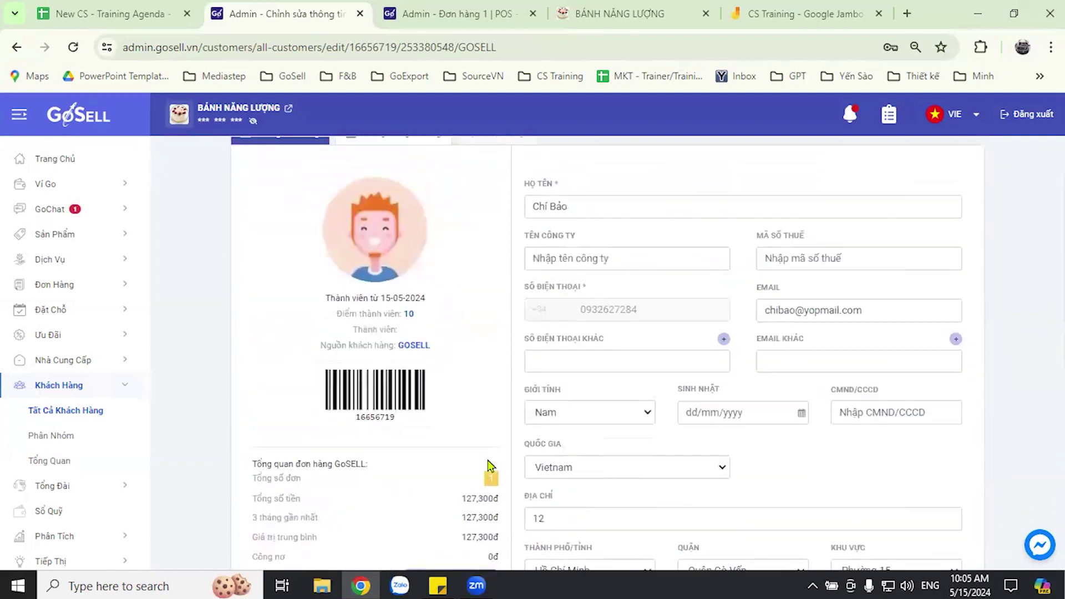
scroll(513, 455, down, 2)
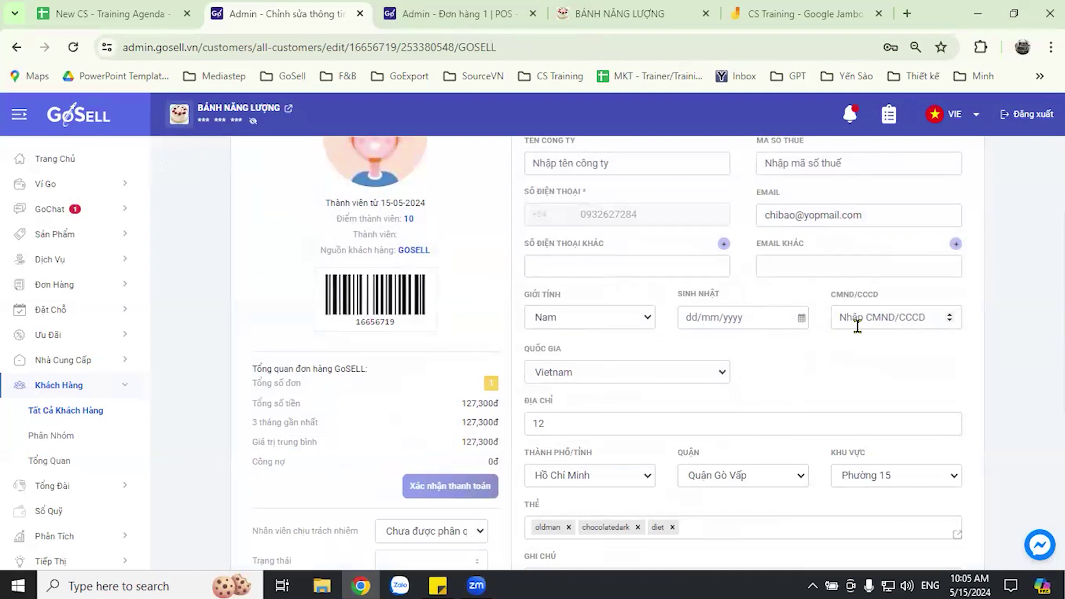
scroll(887, 267, up, 4)
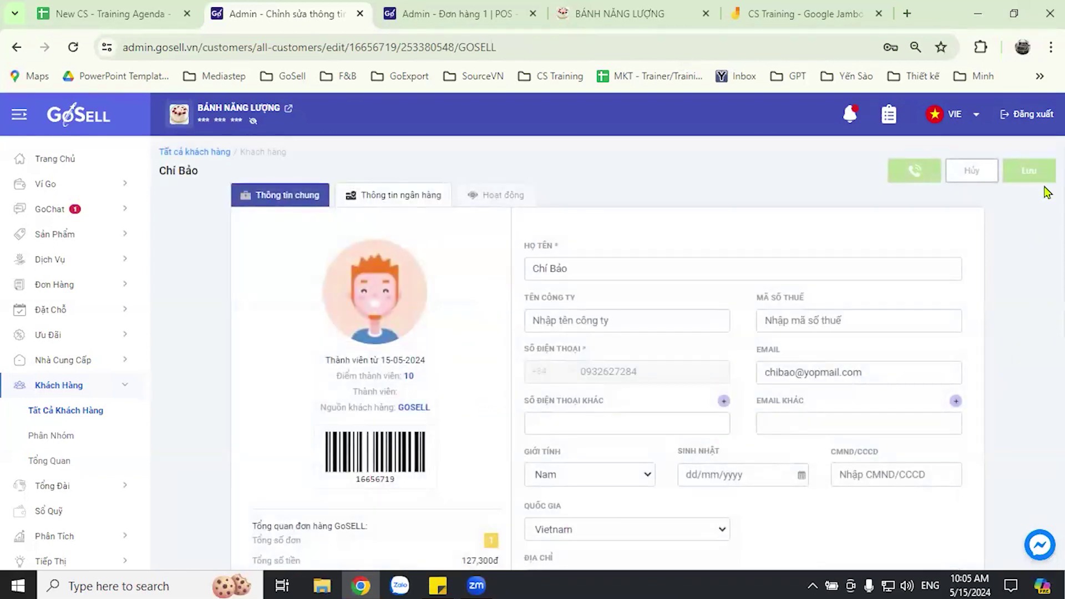
scroll(993, 200, down, 3)
scroll(964, 280, down, 3)
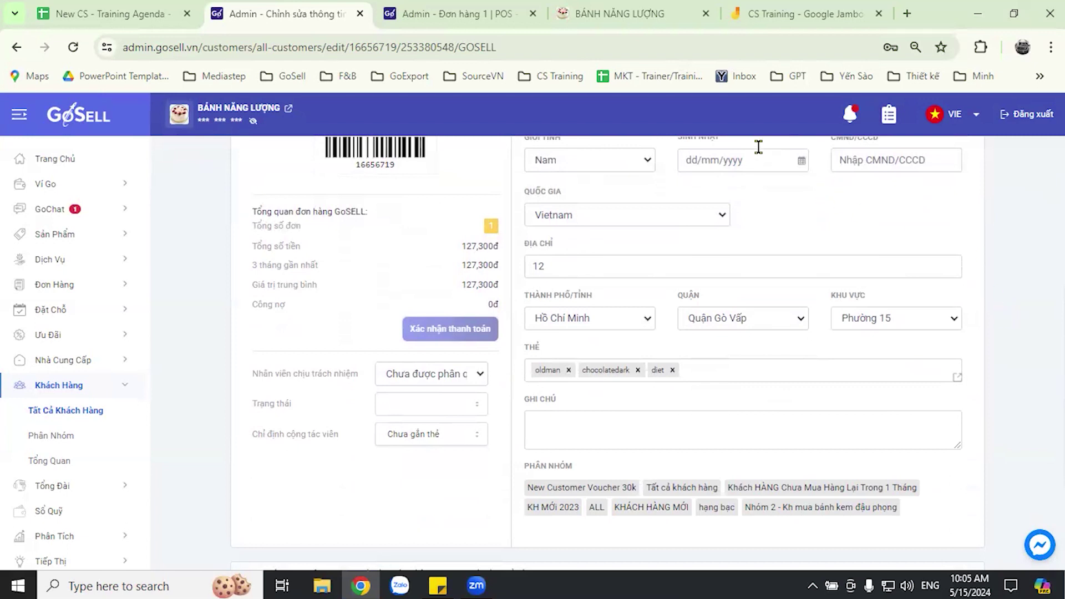
- Bring up the training agenda's Lesson 3 sheet and scroll down to the GoPOS topics
click(93, 14)
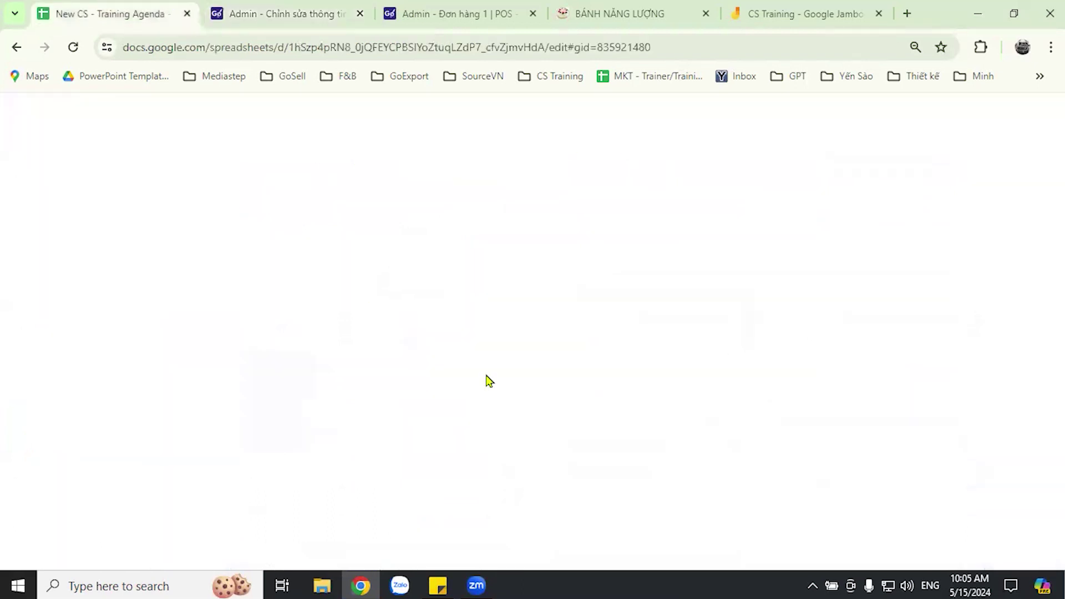
scroll(561, 351, down, 2)
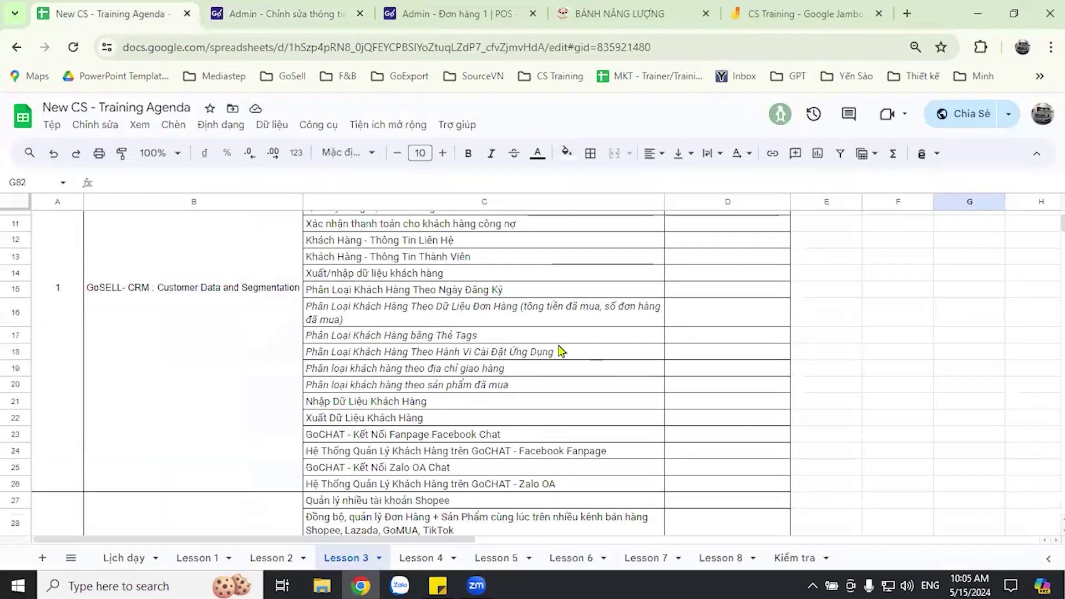
scroll(561, 351, down, 6)
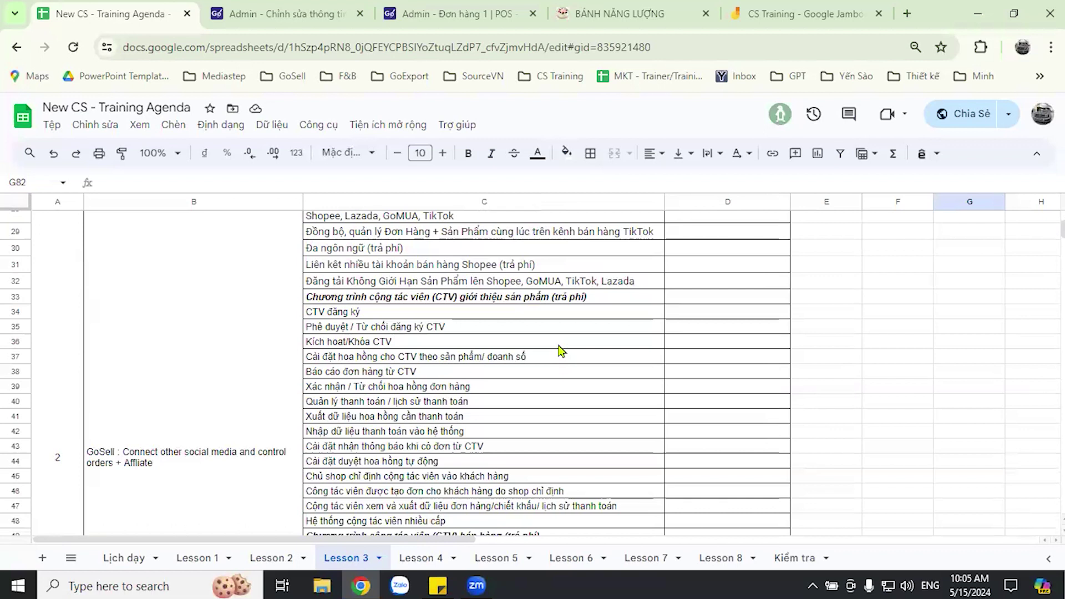
scroll(561, 350, down, 2)
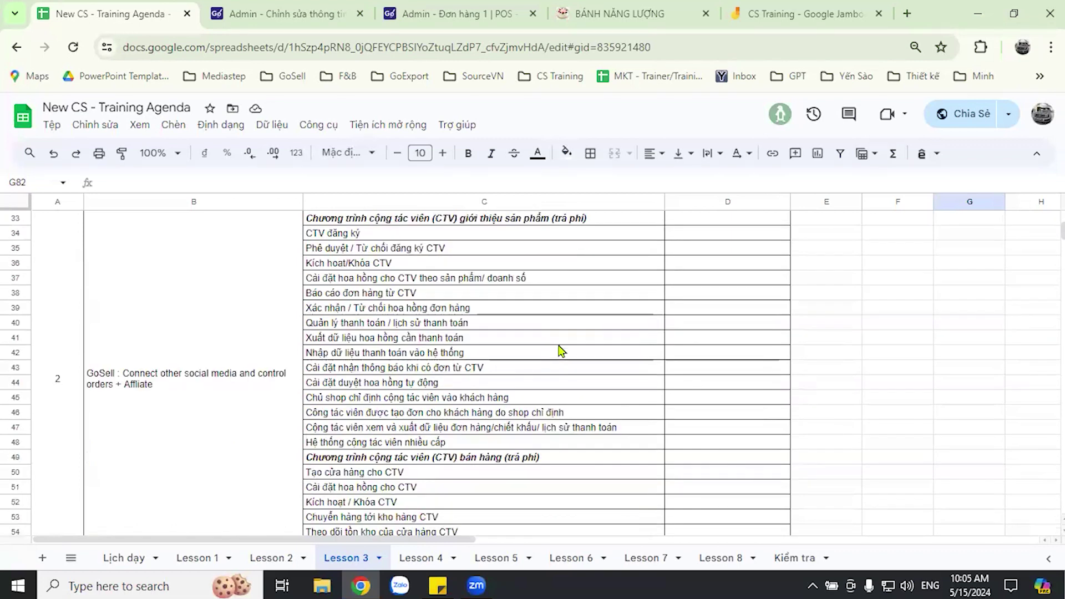
scroll(561, 350, down, 8)
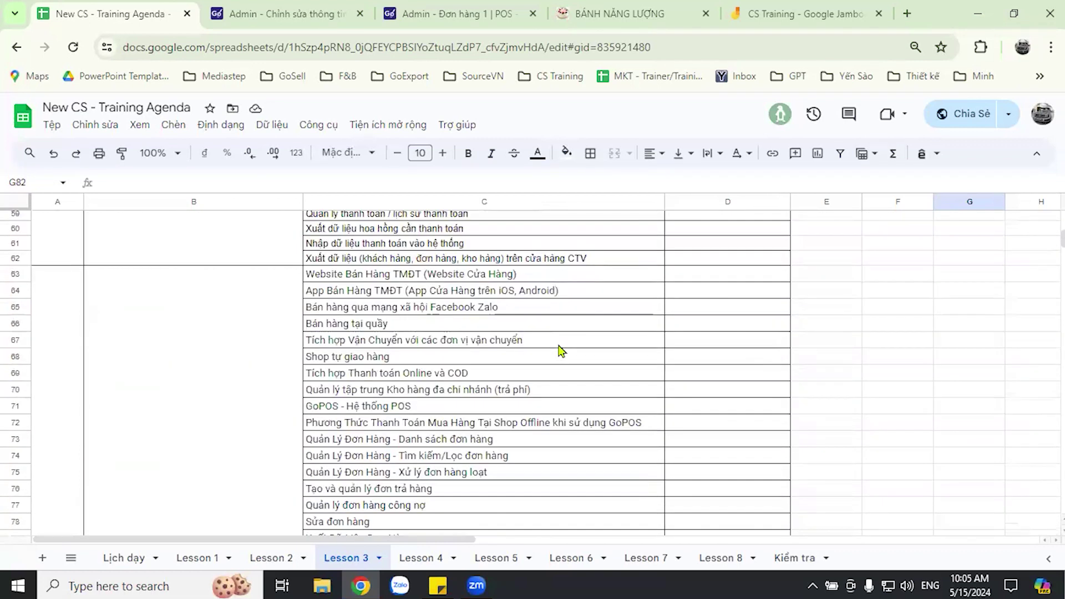
scroll(562, 351, down, 2)
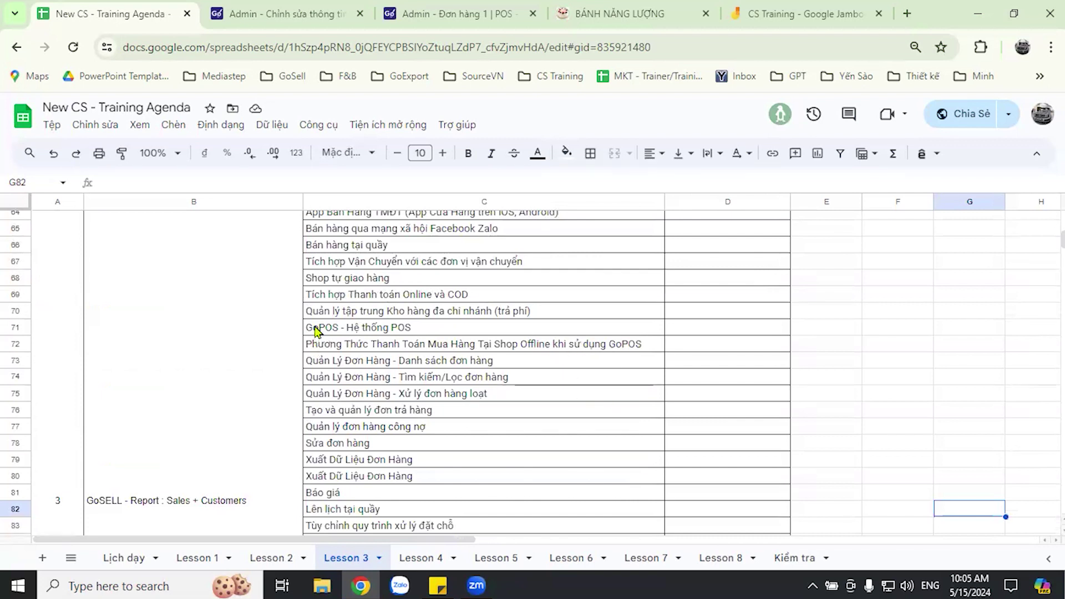
- Select the GoPOS topic rows 71–80, then pick cells E71 and E74 beside them
drag(318, 327, 443, 495)
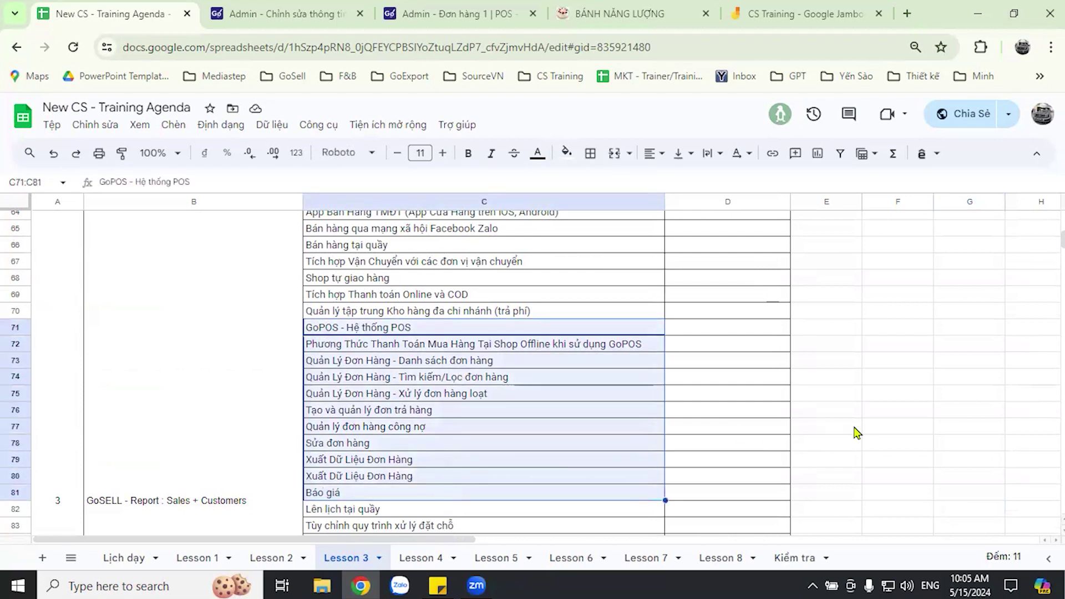
click(828, 426)
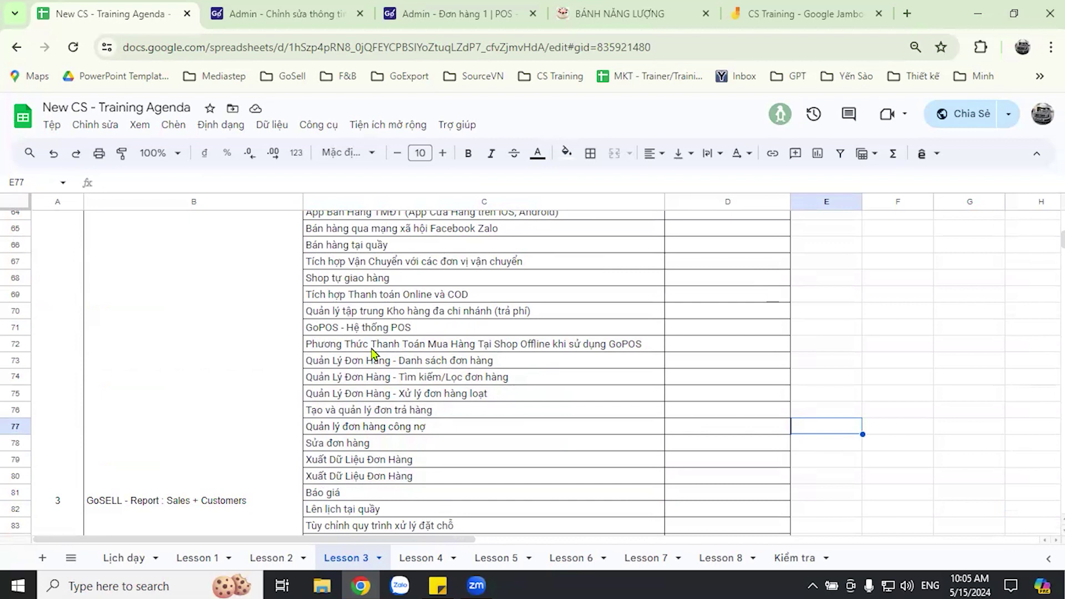
drag(377, 328, 366, 476)
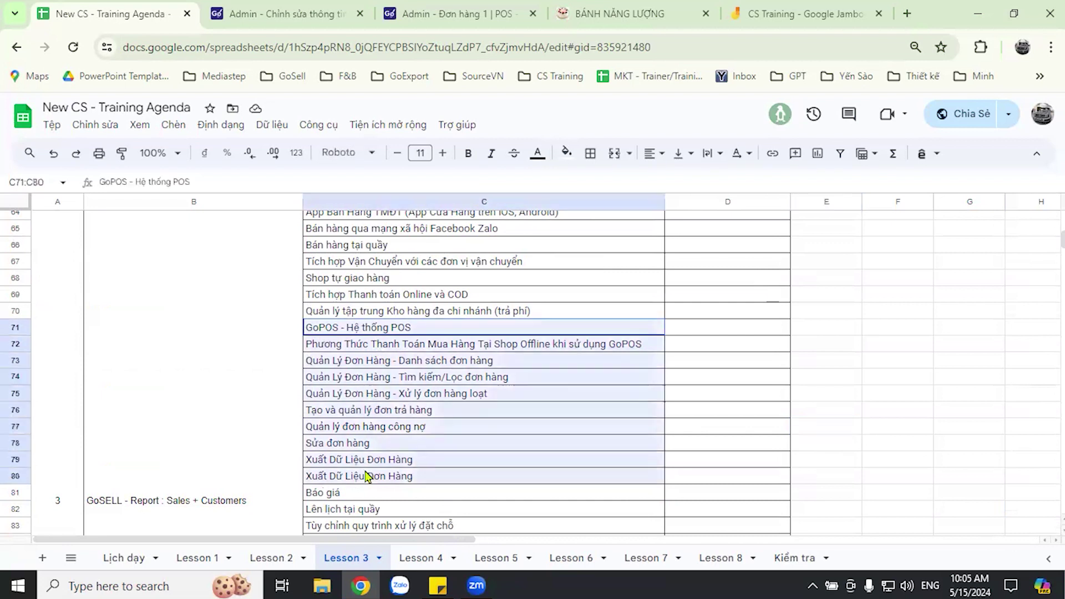
click(910, 411)
click(756, 412)
click(857, 335)
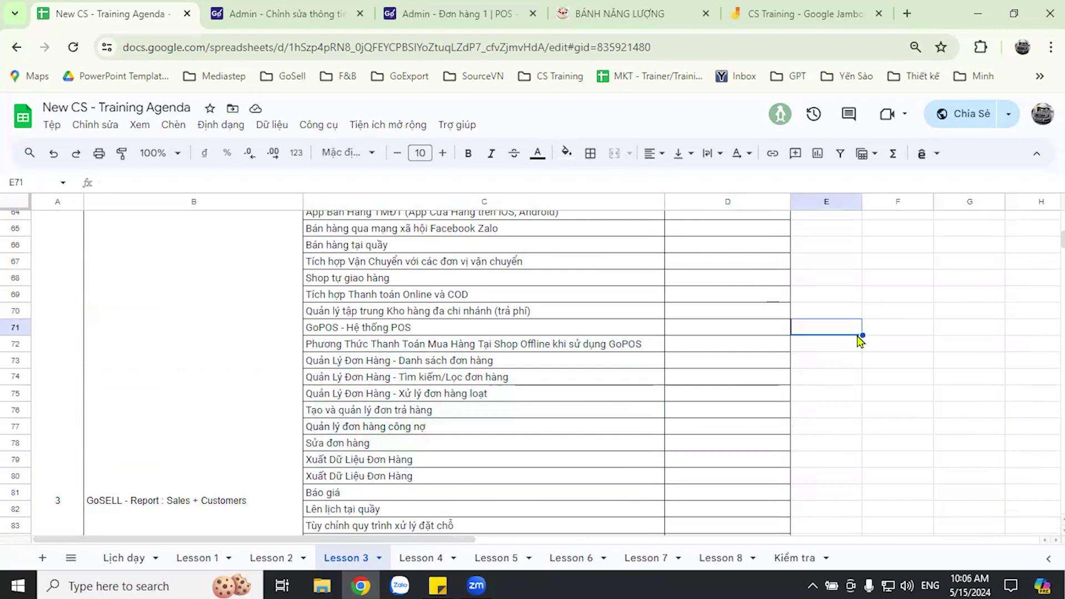
click(857, 383)
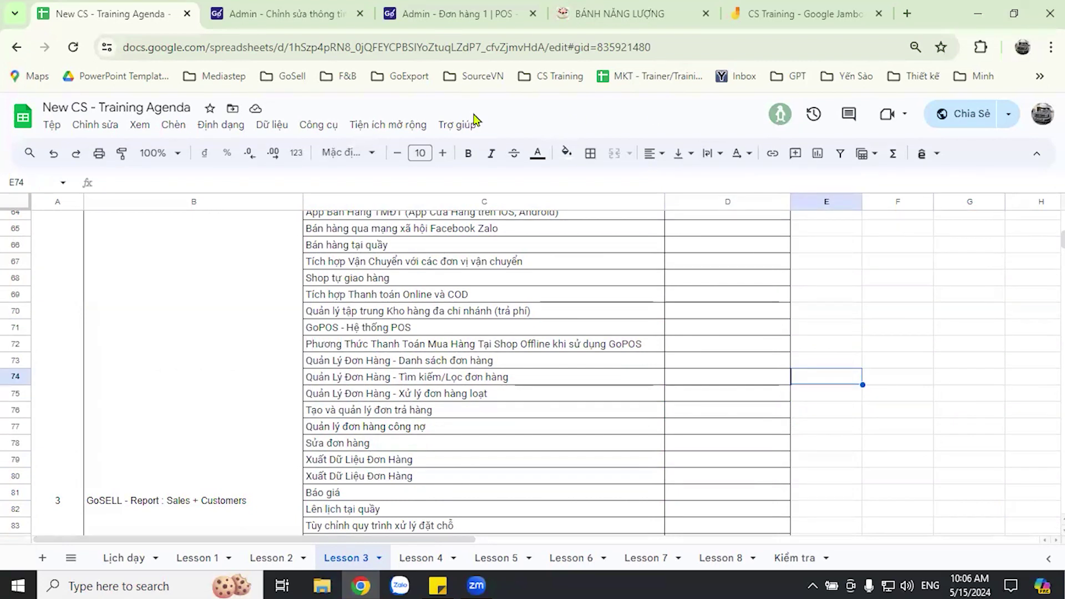
- Review the Lesson 3 topics, select cell E70, then return to the empty GoSell POS order
scroll(471, 345, down, 2)
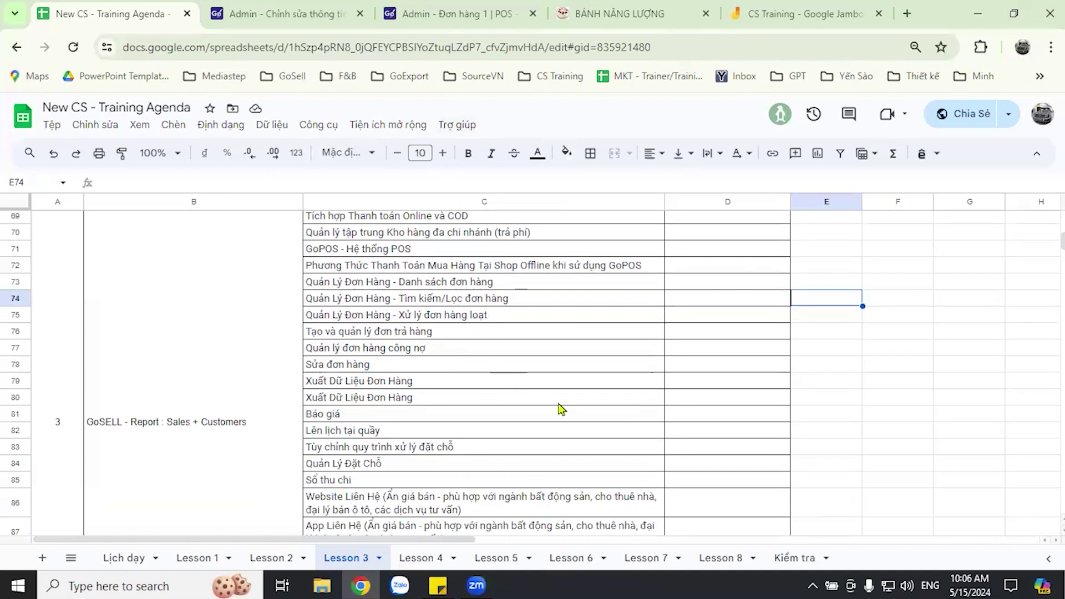
scroll(574, 406, down, 3)
scroll(583, 405, up, 2)
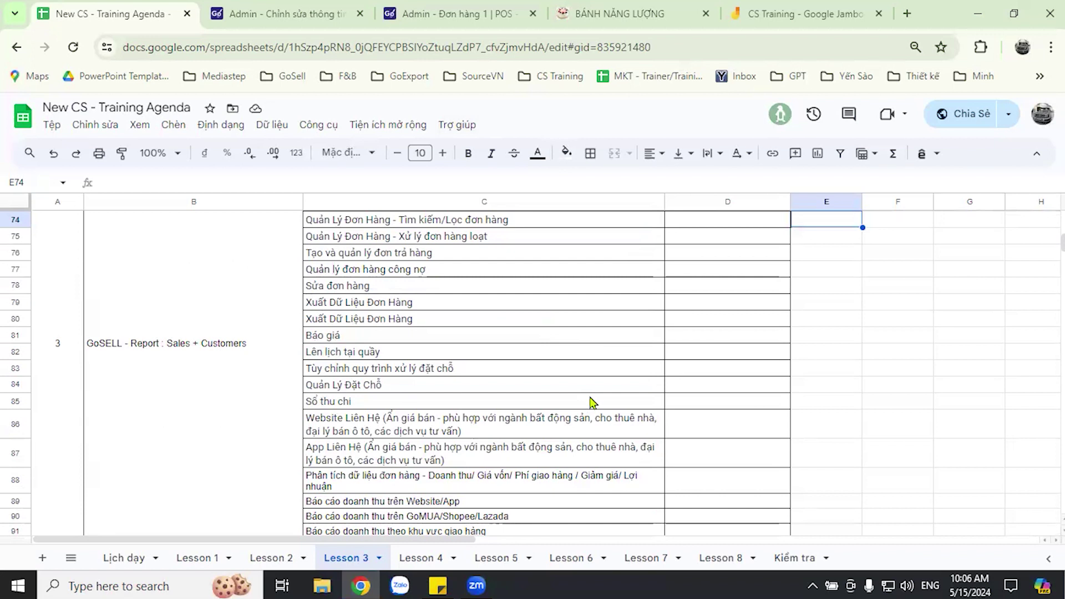
scroll(591, 425, down, 2)
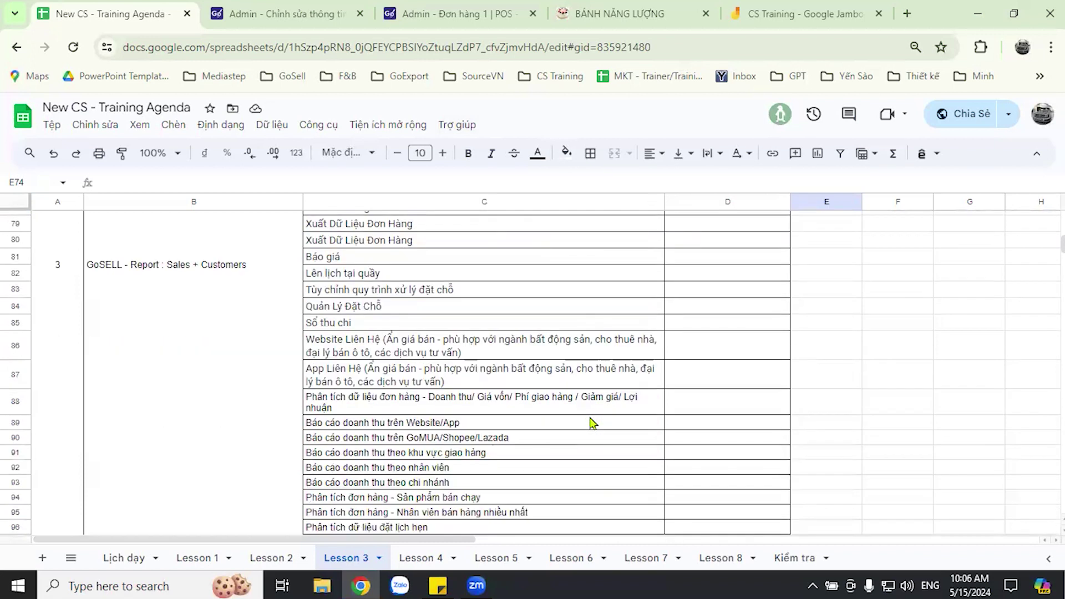
scroll(592, 423, down, 2)
scroll(592, 423, up, 3)
scroll(592, 423, up, 5)
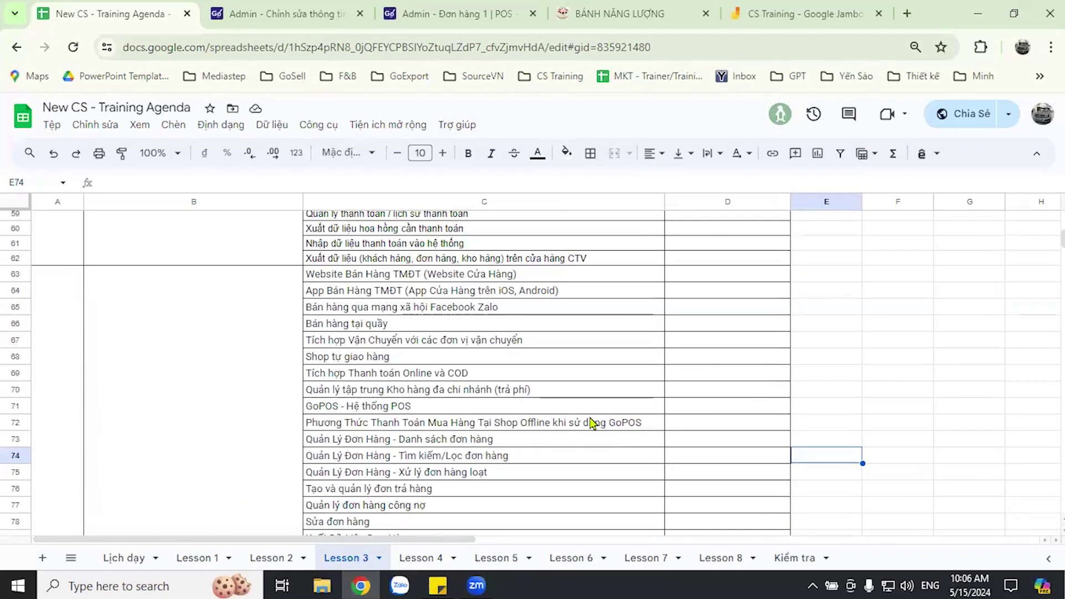
click(854, 391)
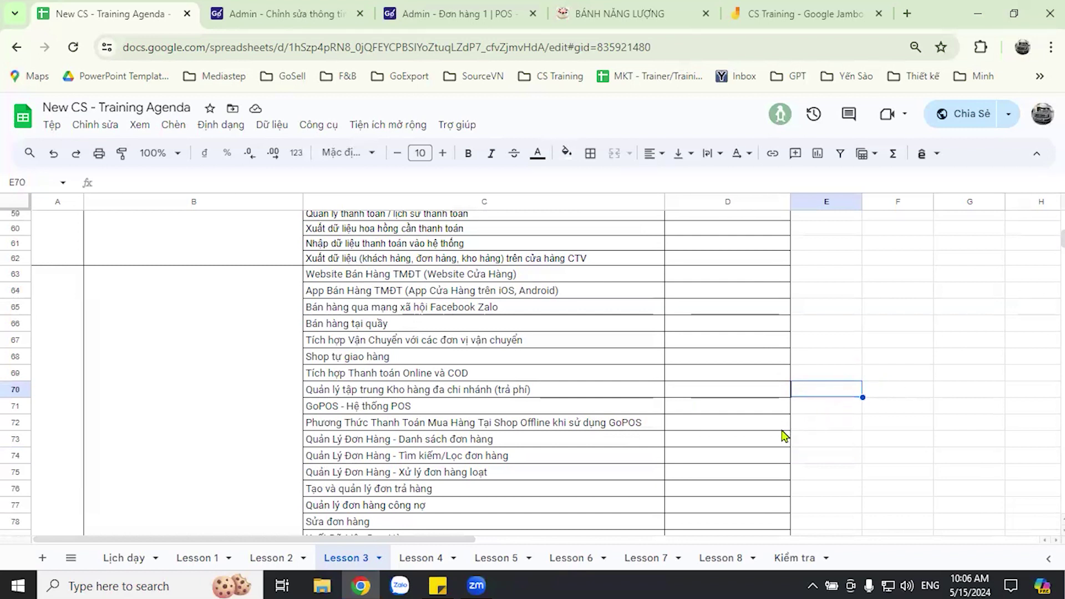
scroll(597, 429, up, 7)
key(ctrl+3)
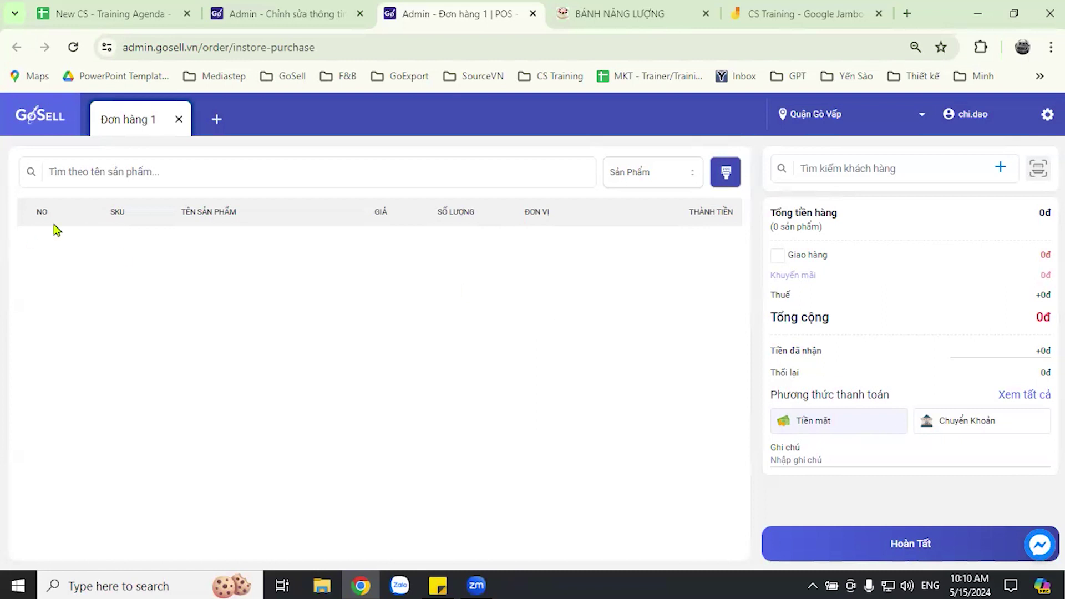
- Add one Panino hay Panini at 80,000đ to Đơn hàng 1, totalling 86,400đ with tax
click(129, 173)
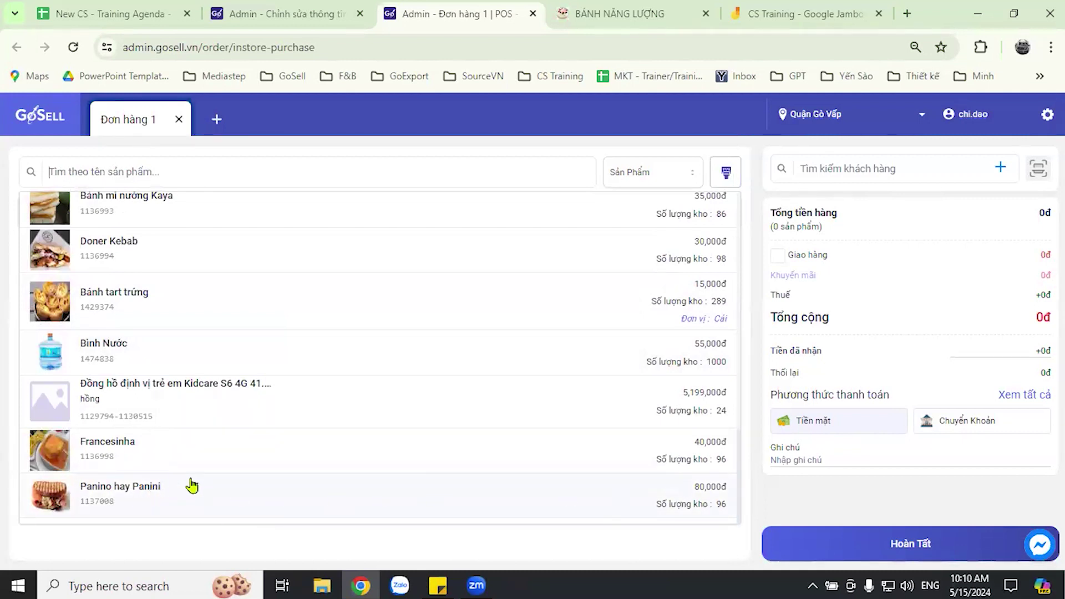
click(149, 499)
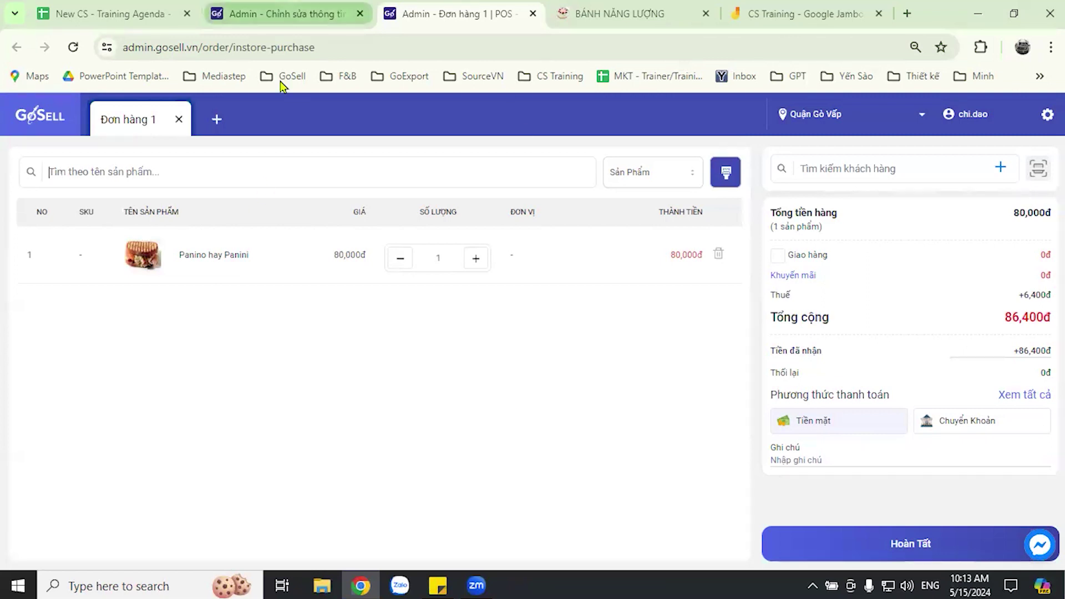
key(ctrl+shift+Tab)
- Open Danh Sách Đơn Hàng, showing 17 orders with the 127,300đ cash order newest
click(55, 284)
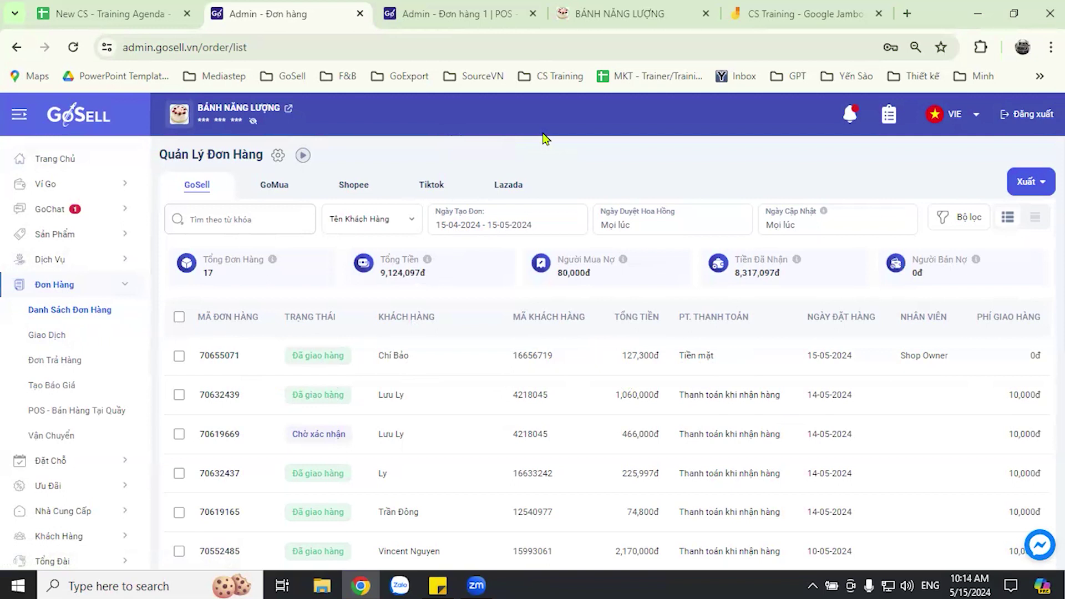
- Open Tất Cả Khách Hàng, listing 478 customers with the newest buyer's 127,300đ order
click(68, 537)
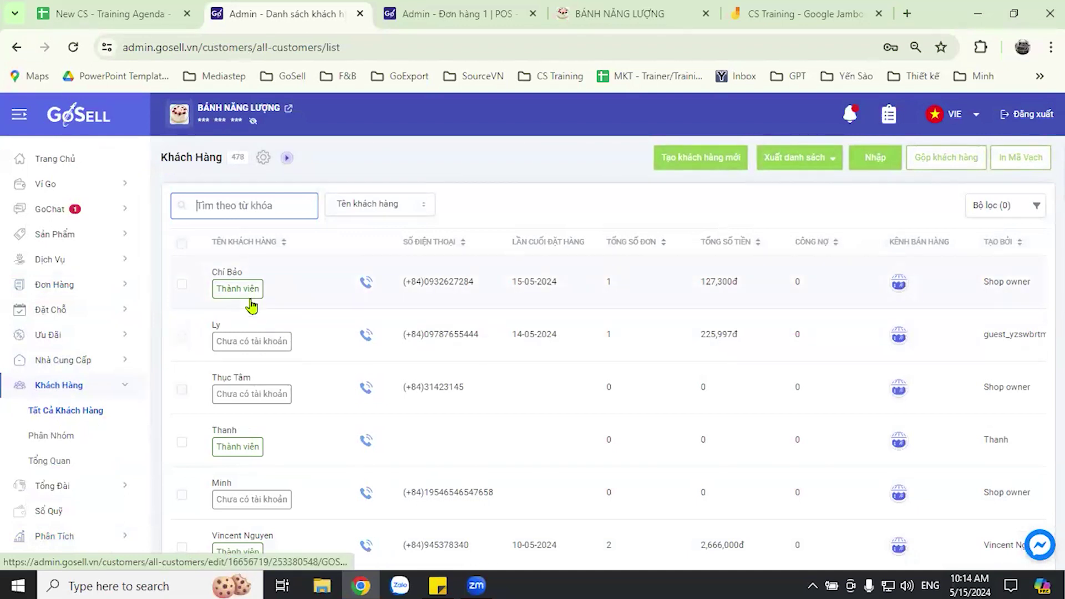
click(497, 150)
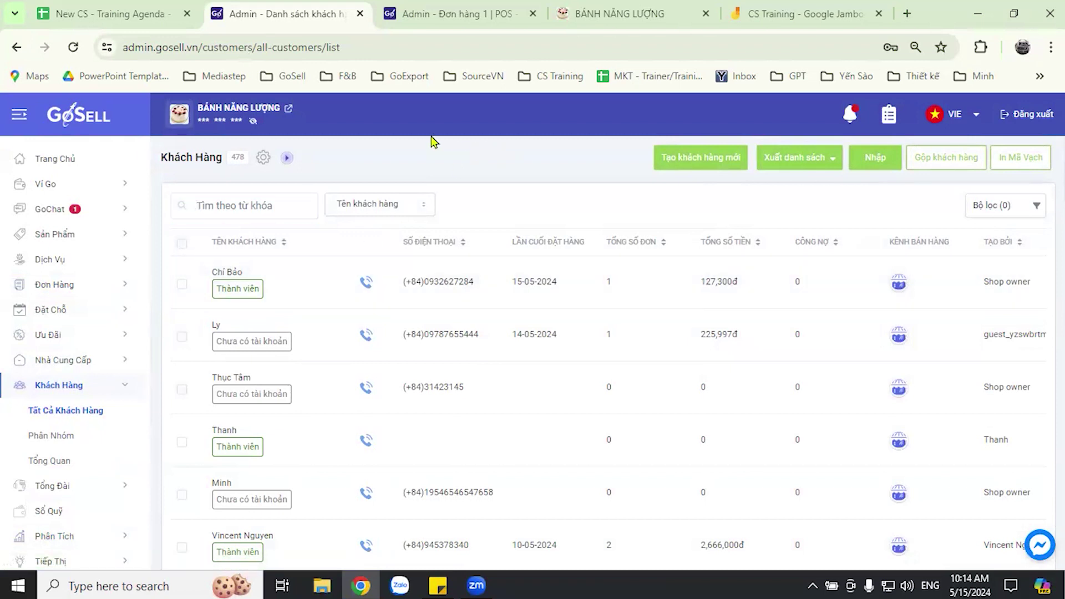